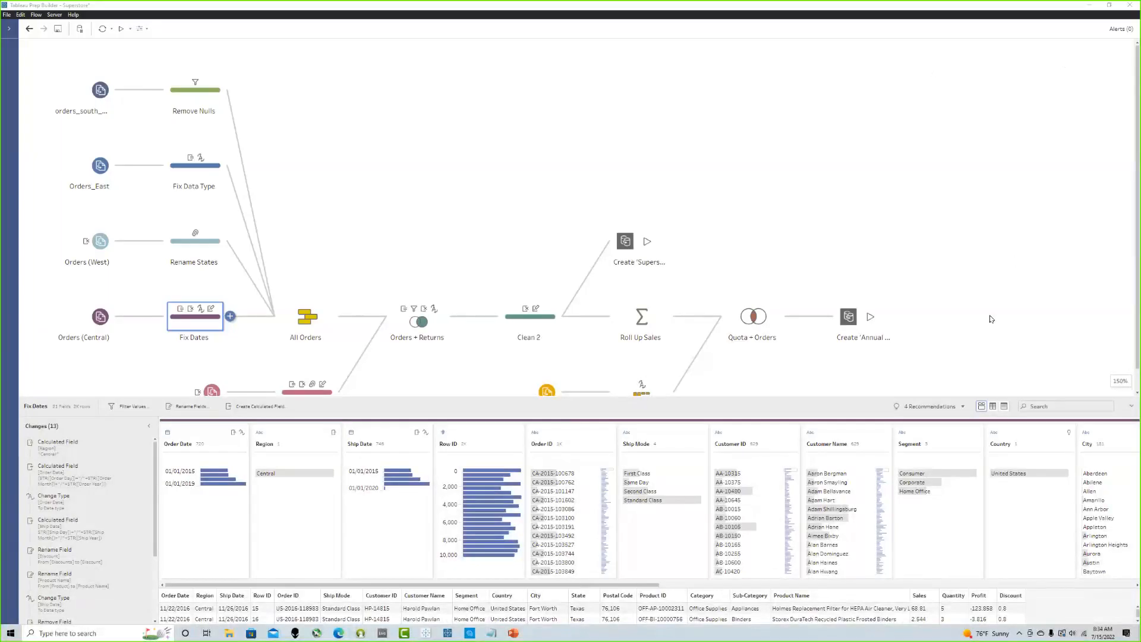
# Step: Examine the Approver field's Group Values change in the Clean Notes/Approver step, with the profile area enlarged
pyautogui.click(839, 389)
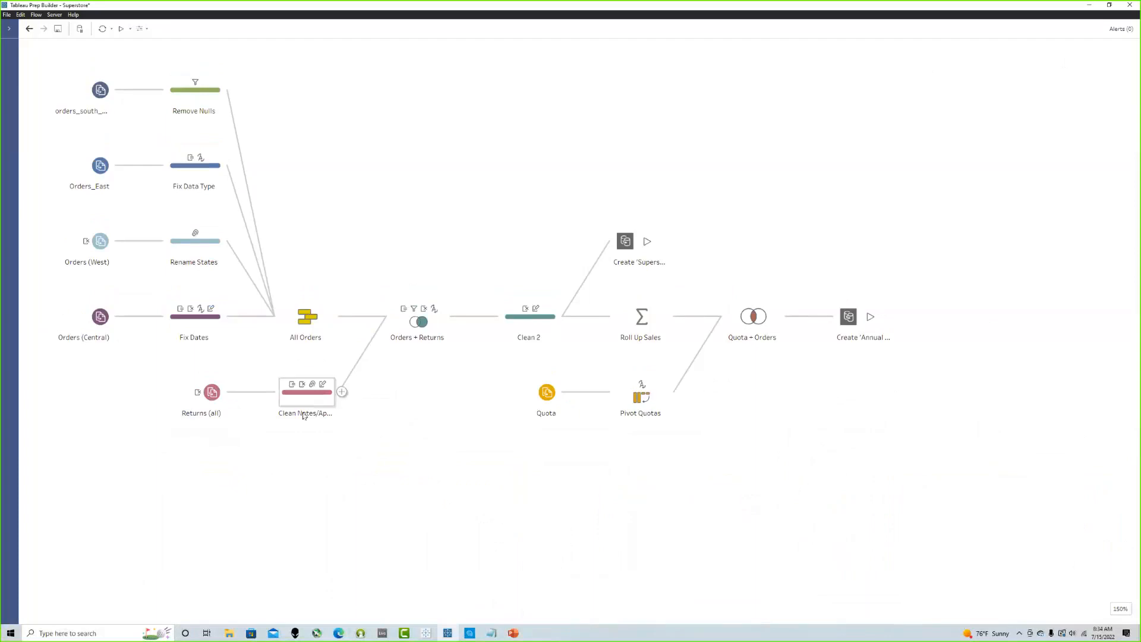
pyautogui.click(303, 397)
pyautogui.moveTo(387, 397); pyautogui.dragTo(364, 174)
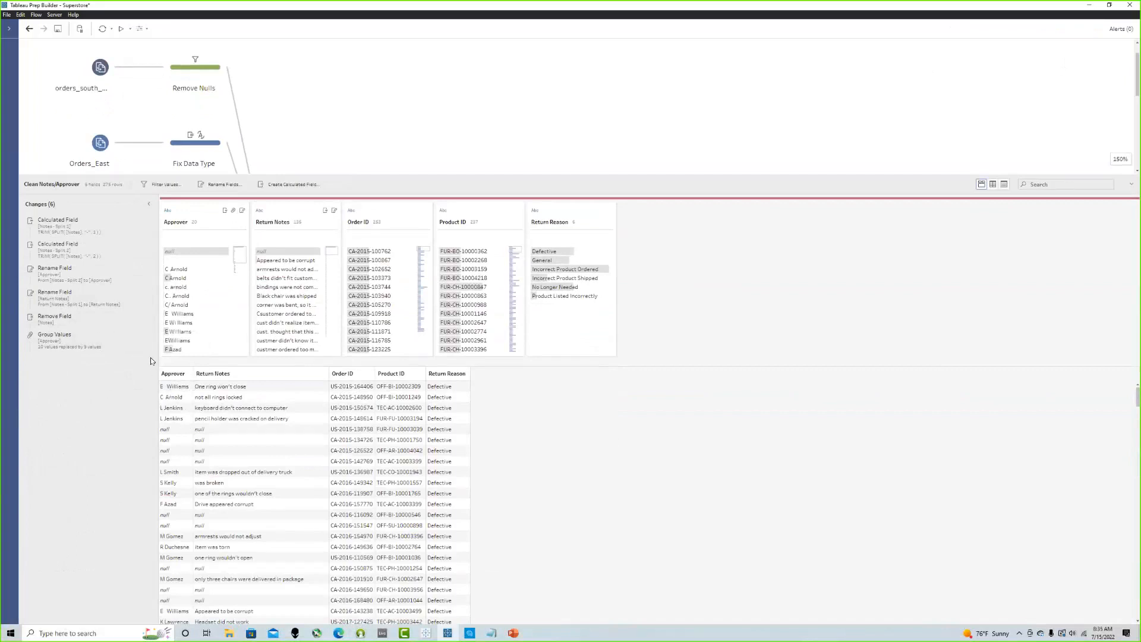
pyautogui.press('ctrl')
pyautogui.press('ctrl')
pyautogui.click(139, 336)
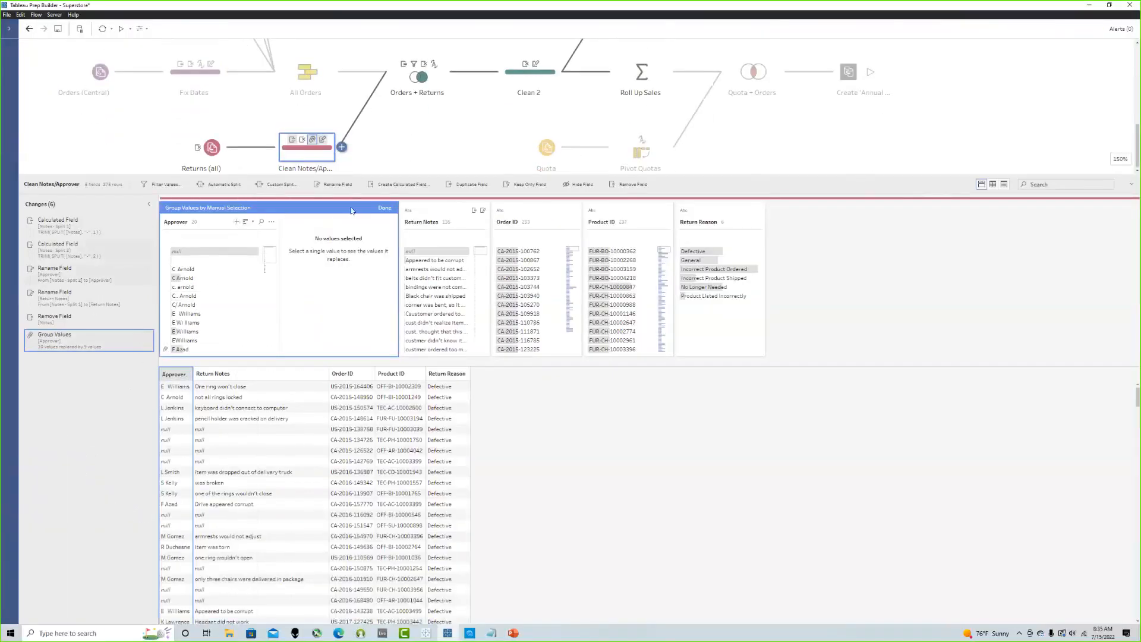
pyautogui.click(384, 208)
pyautogui.click(392, 173)
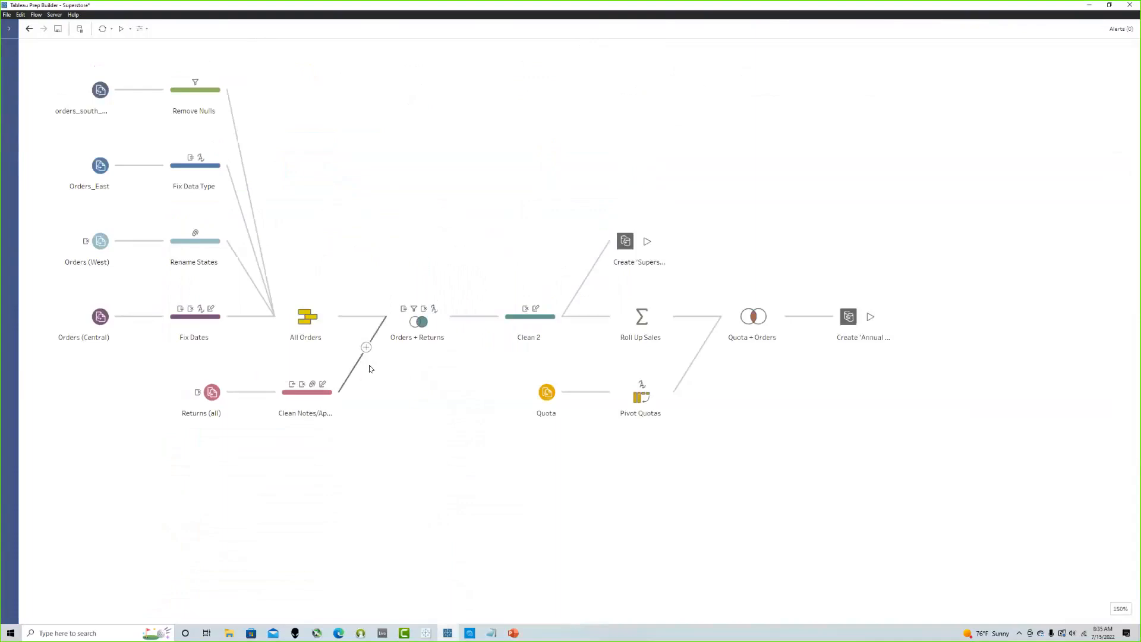
# Step: Dismiss the OneDrive deleted-files reminder and view the fields of the Clean Notes/Approver step again
pyautogui.click(509, 359)
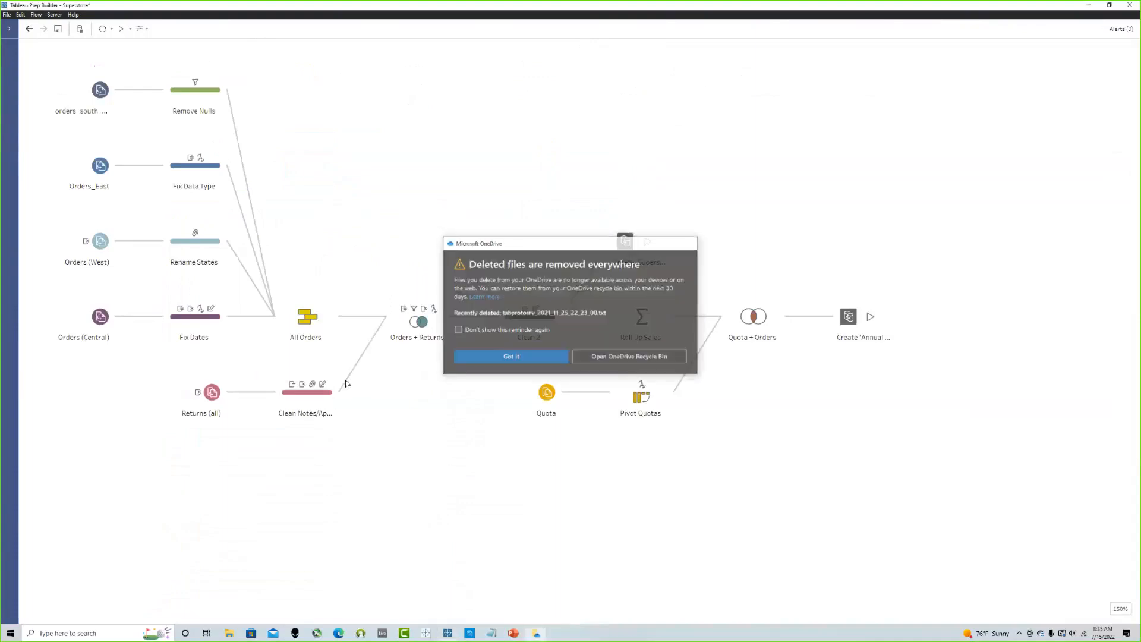
pyautogui.click(313, 404)
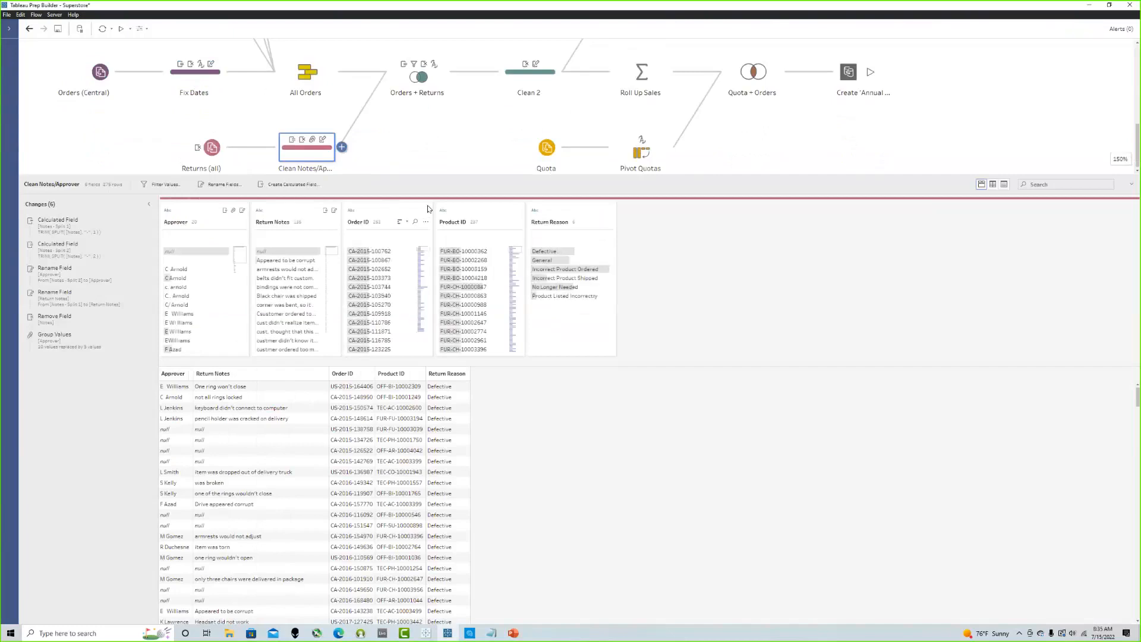
pyautogui.click(433, 154)
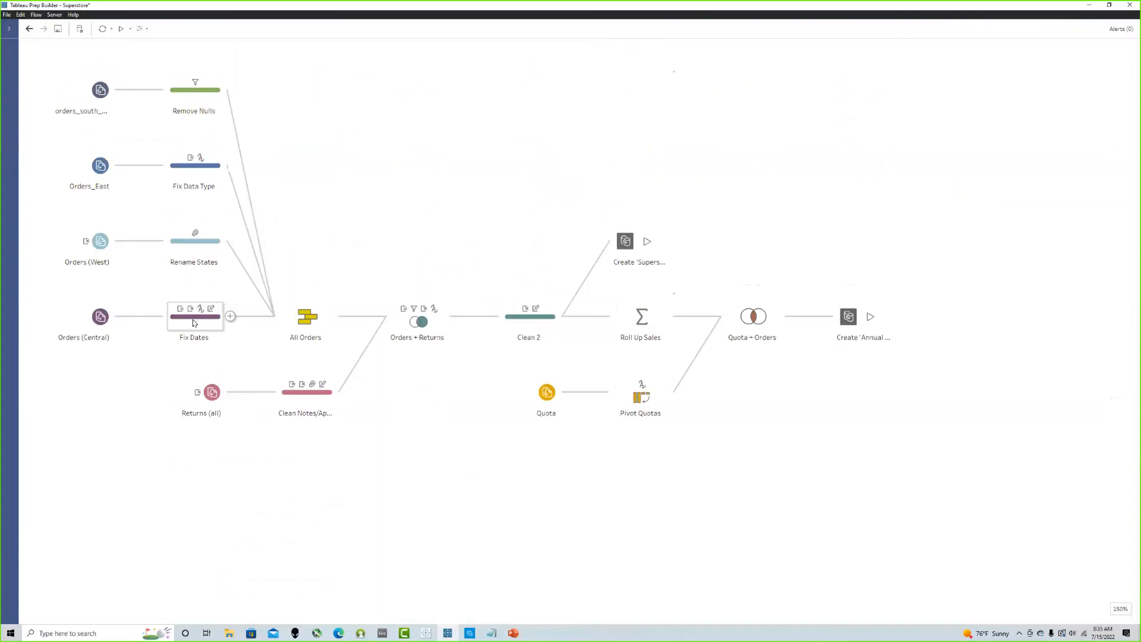
# Step: Review the available cleaning operations for the Order Date and Region fields in the Fix Dates step
pyautogui.click(193, 323)
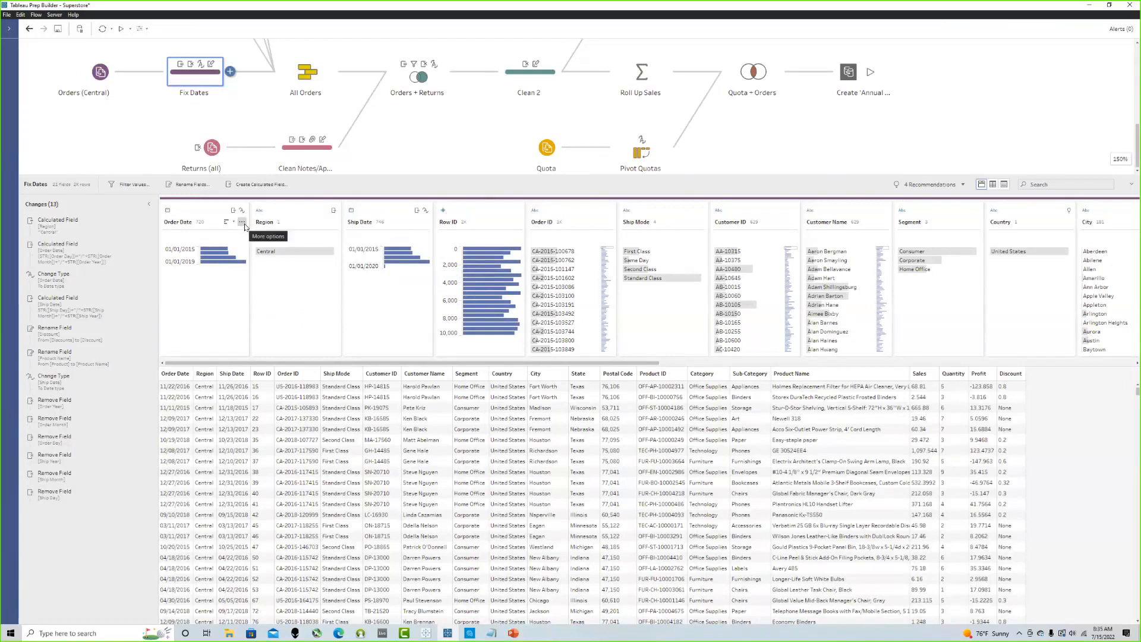
pyautogui.click(243, 224)
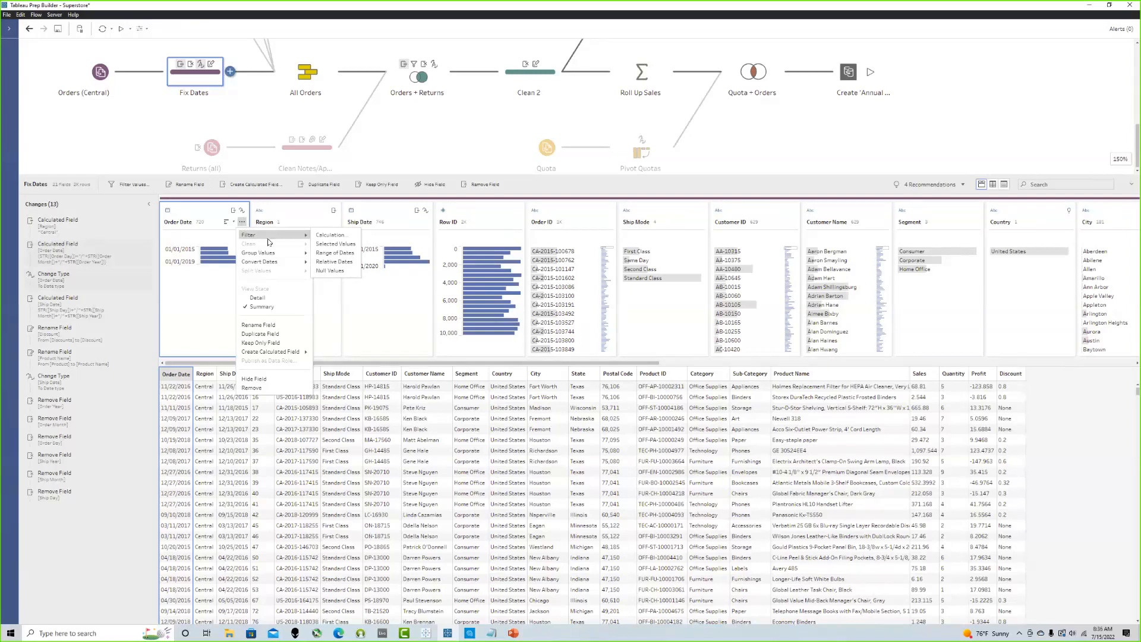
pyautogui.click(334, 221)
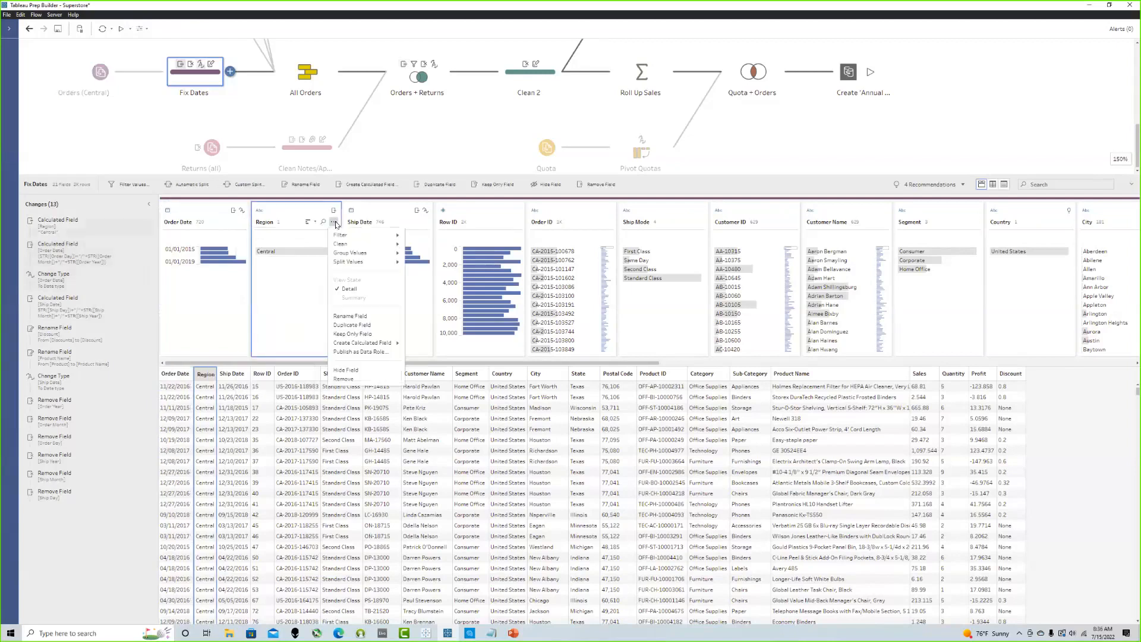
pyautogui.moveTo(350, 245)
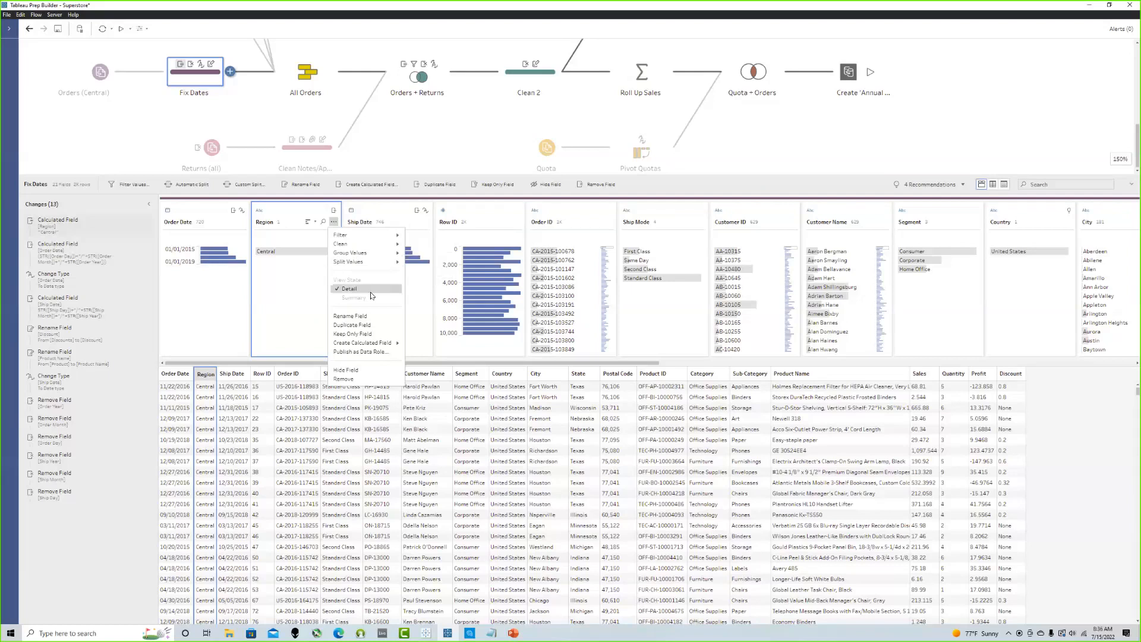
pyautogui.click(213, 212)
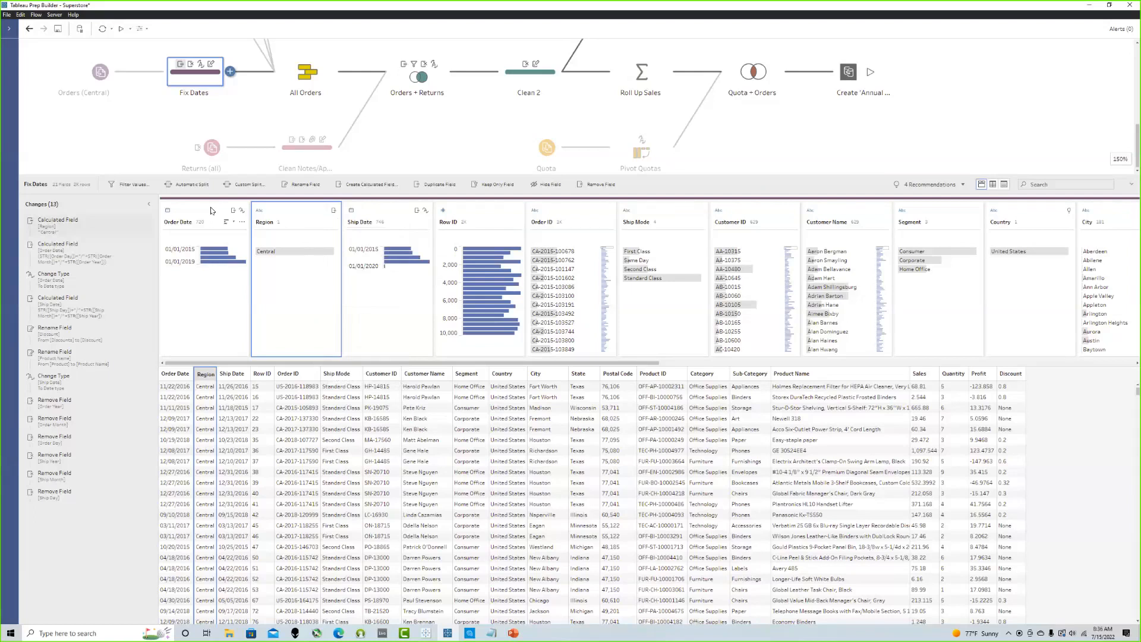
# Step: Compare Order Date's cleaning options with Region's, including the Convert Dates choices for Order Date
pyautogui.click(241, 222)
pyautogui.moveTo(259, 261)
pyautogui.click(322, 213)
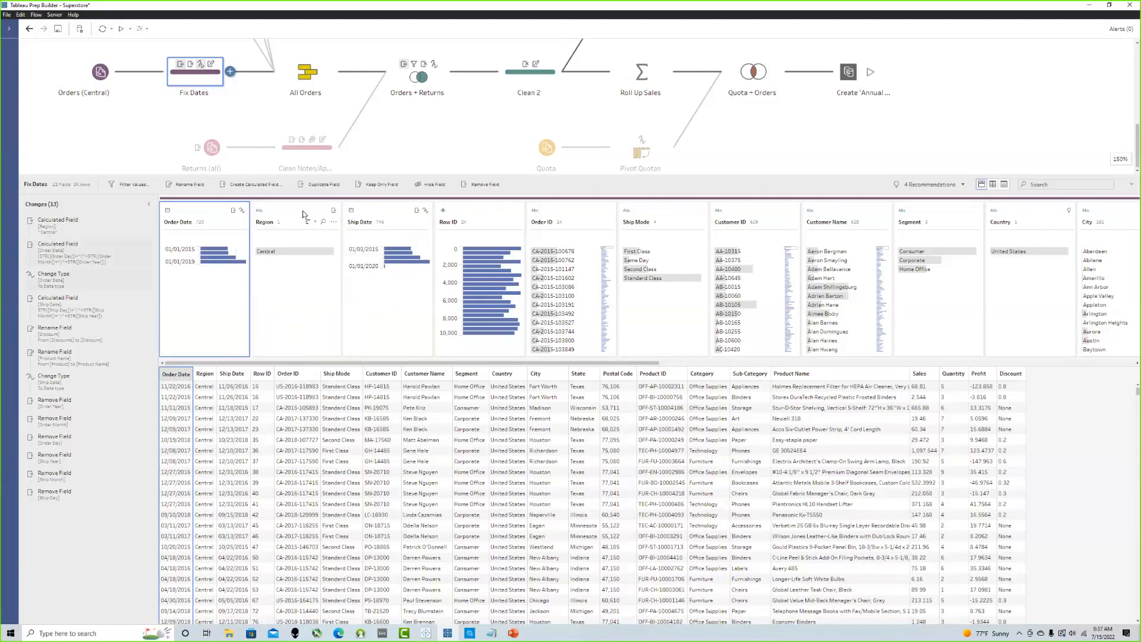
pyautogui.click(334, 222)
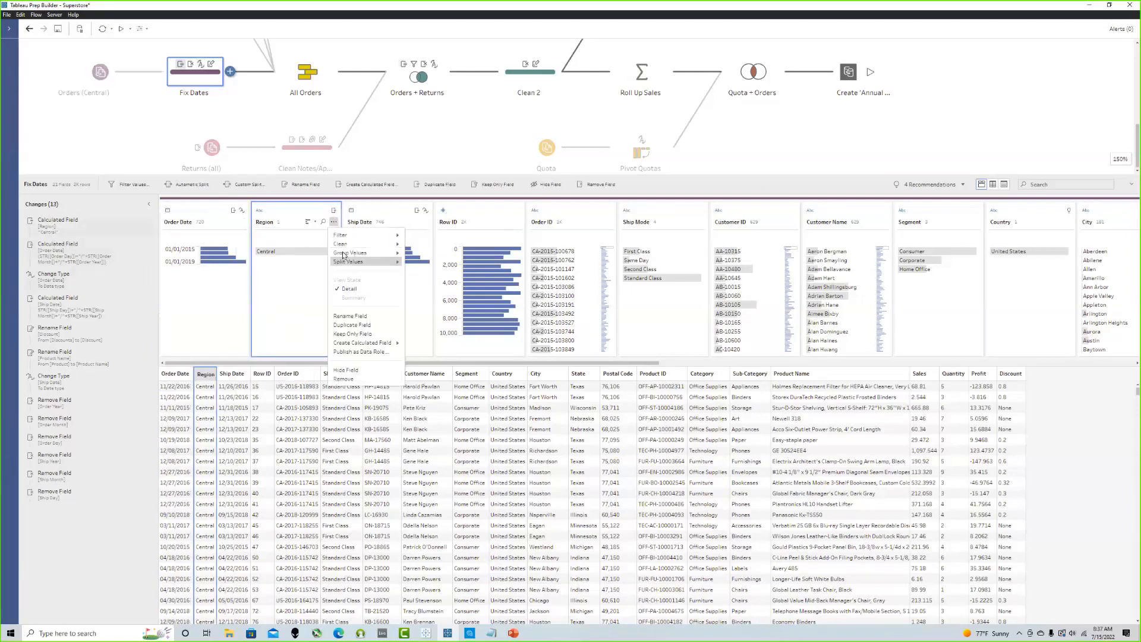
pyautogui.click(262, 214)
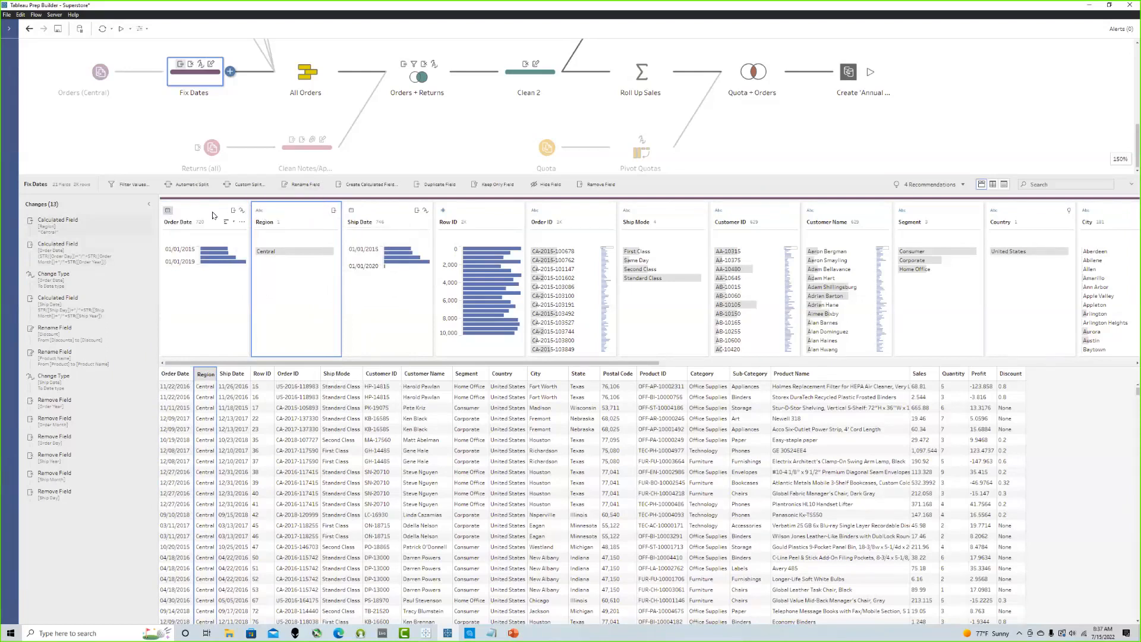
pyautogui.click(242, 222)
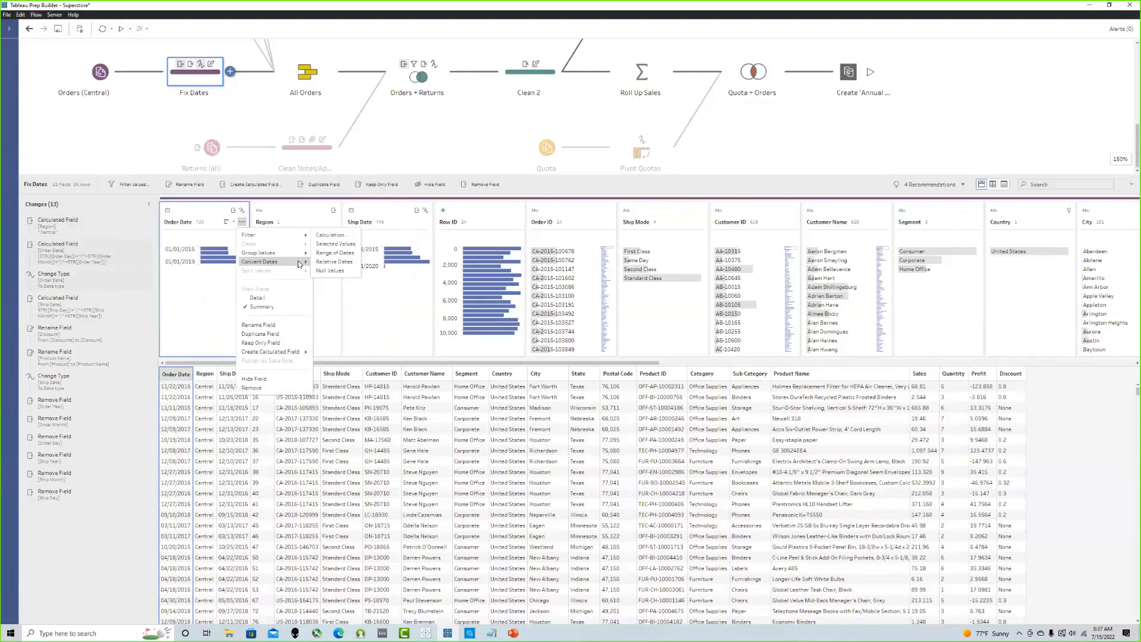
pyautogui.moveTo(283, 265)
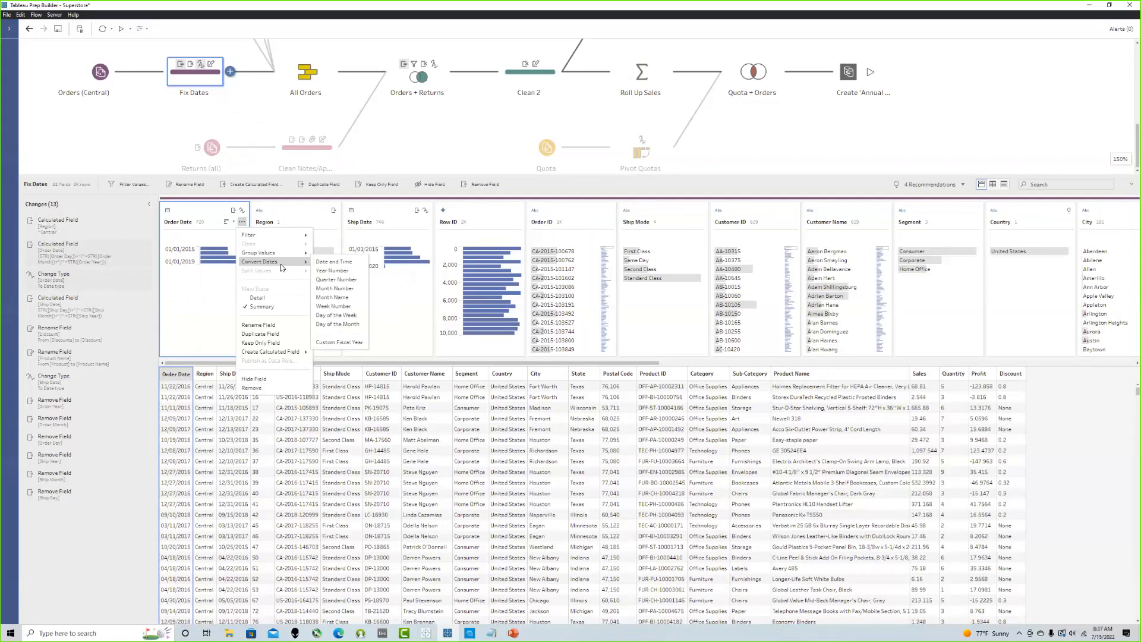
pyautogui.click(170, 213)
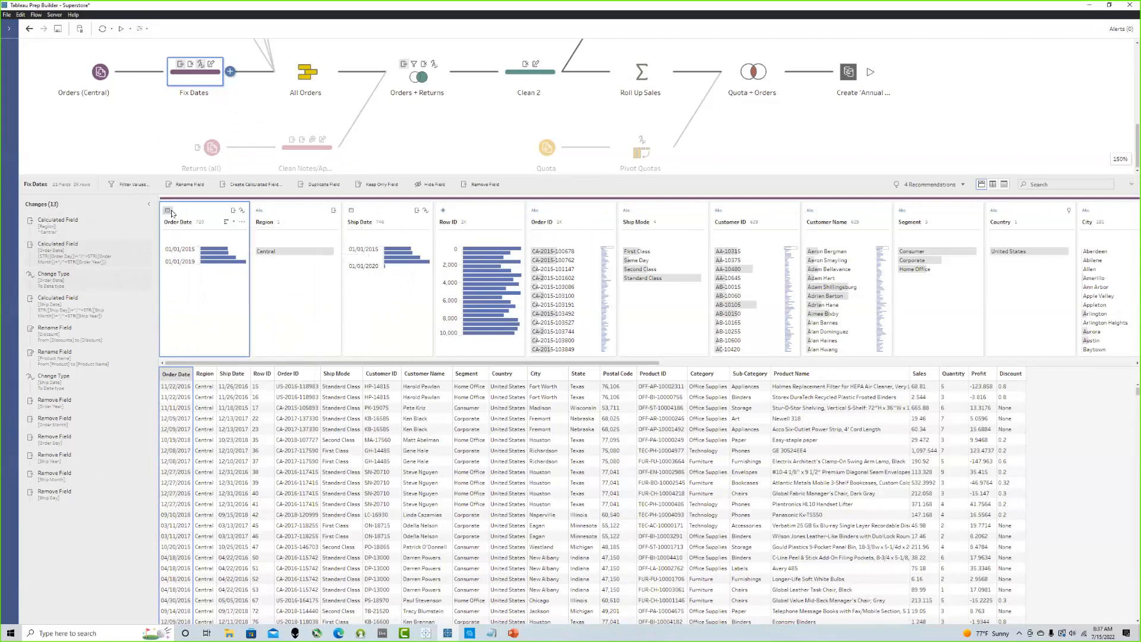
# Step: Change the Order Date field's data type to Date & Time and switch it back to Date
pyautogui.click(169, 212)
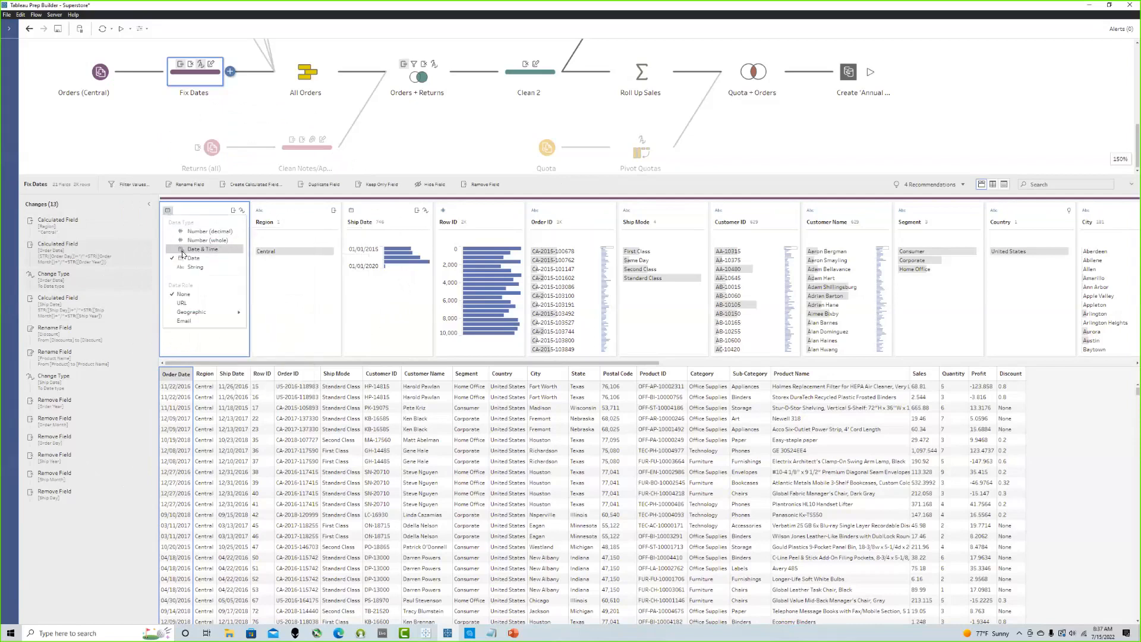
pyautogui.click(182, 250)
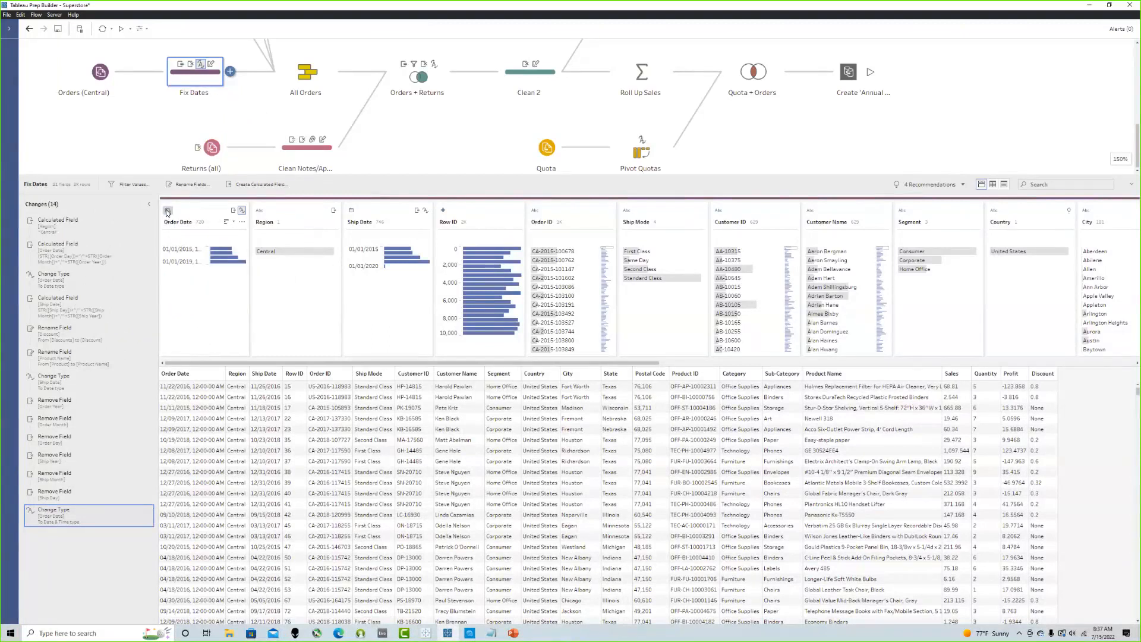
pyautogui.click(167, 212)
pyautogui.click(191, 261)
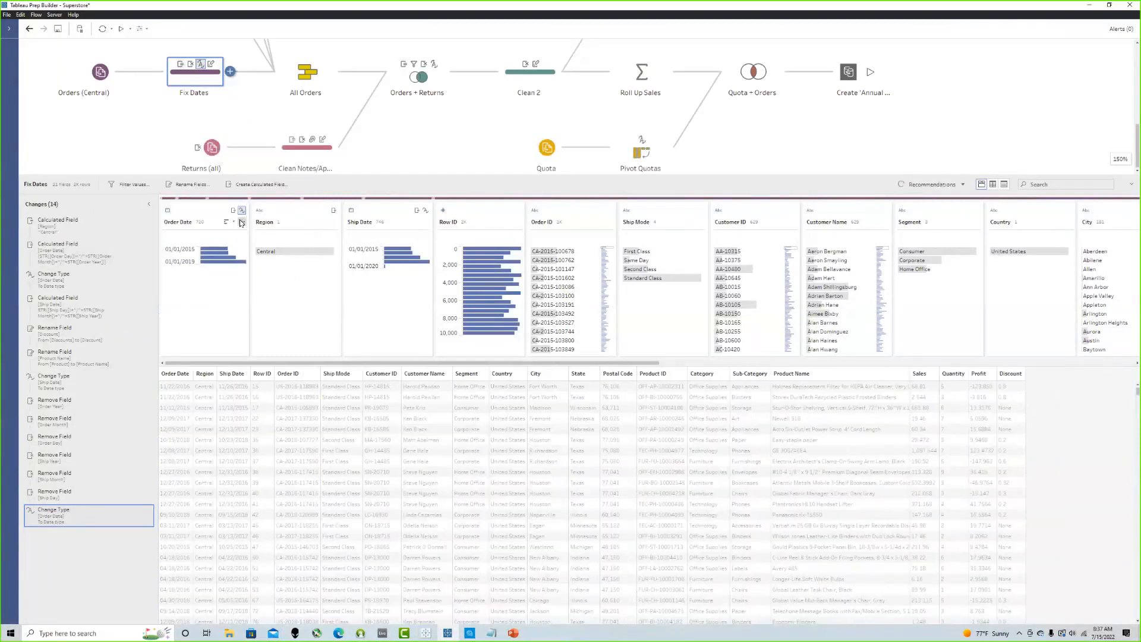
# Step: Duplicate the Order Date field and rename the copy "Quarter"
pyautogui.click(242, 222)
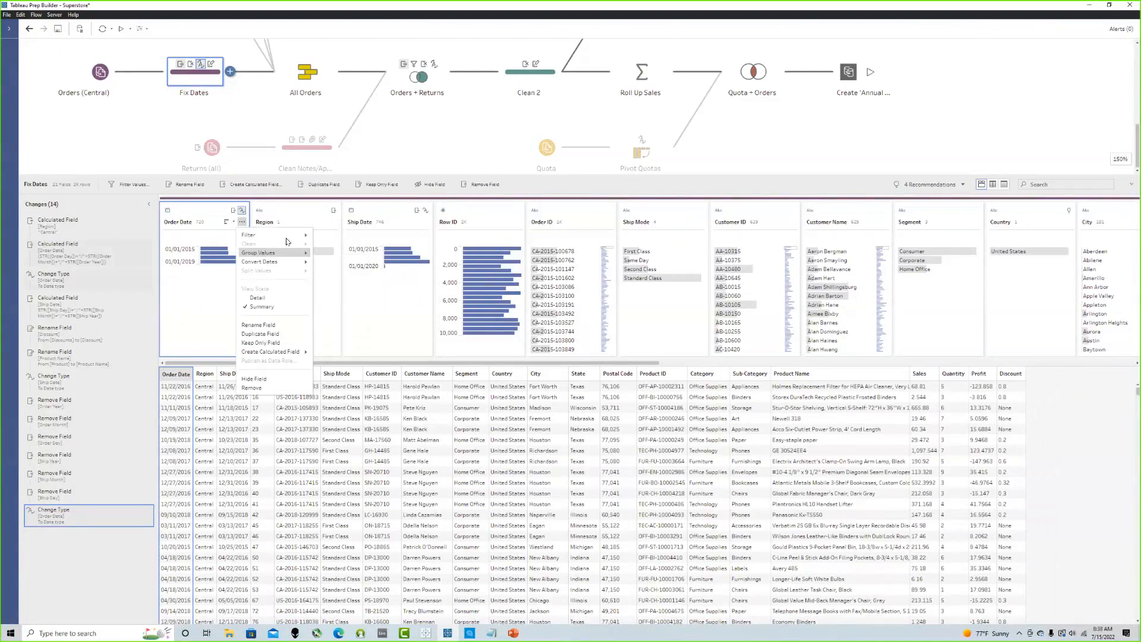
pyautogui.click(210, 211)
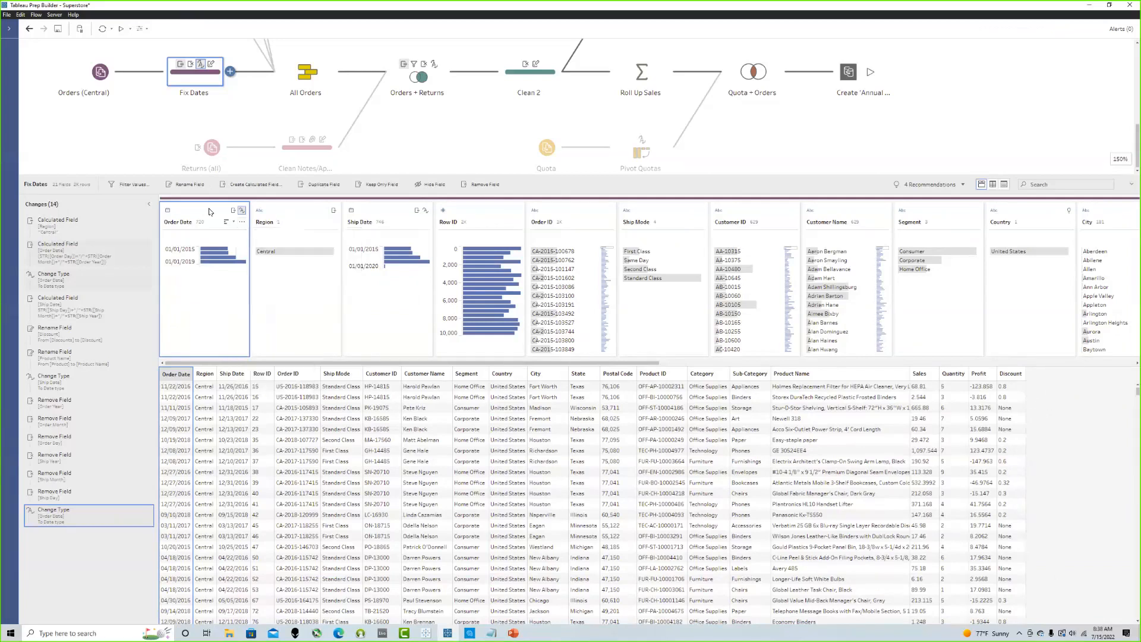
pyautogui.rightClick(213, 210)
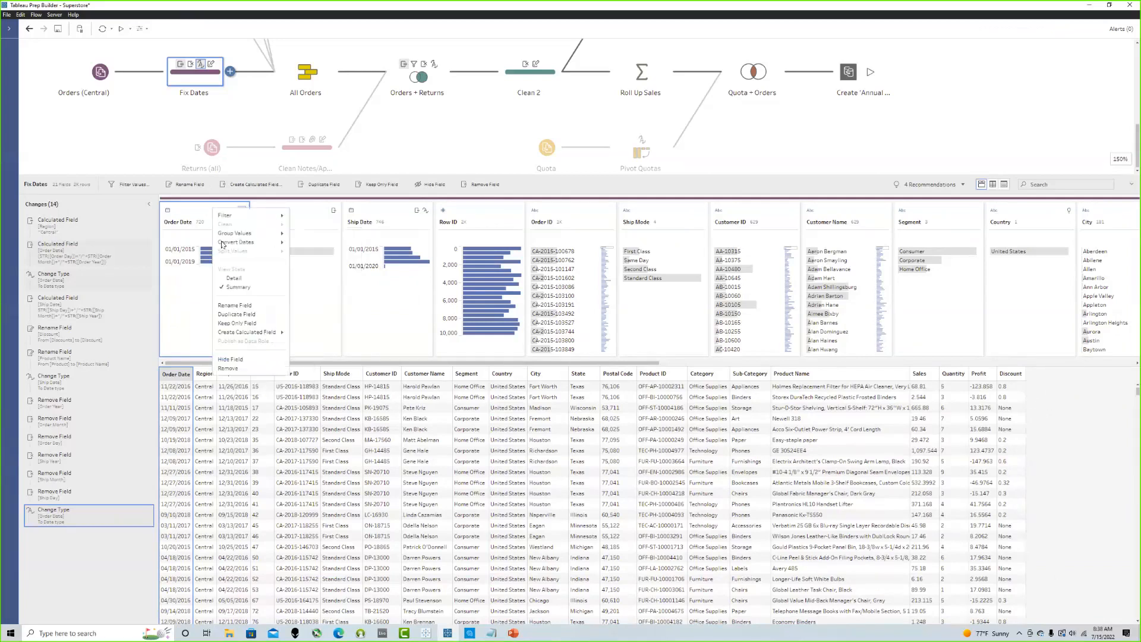
pyautogui.click(241, 314)
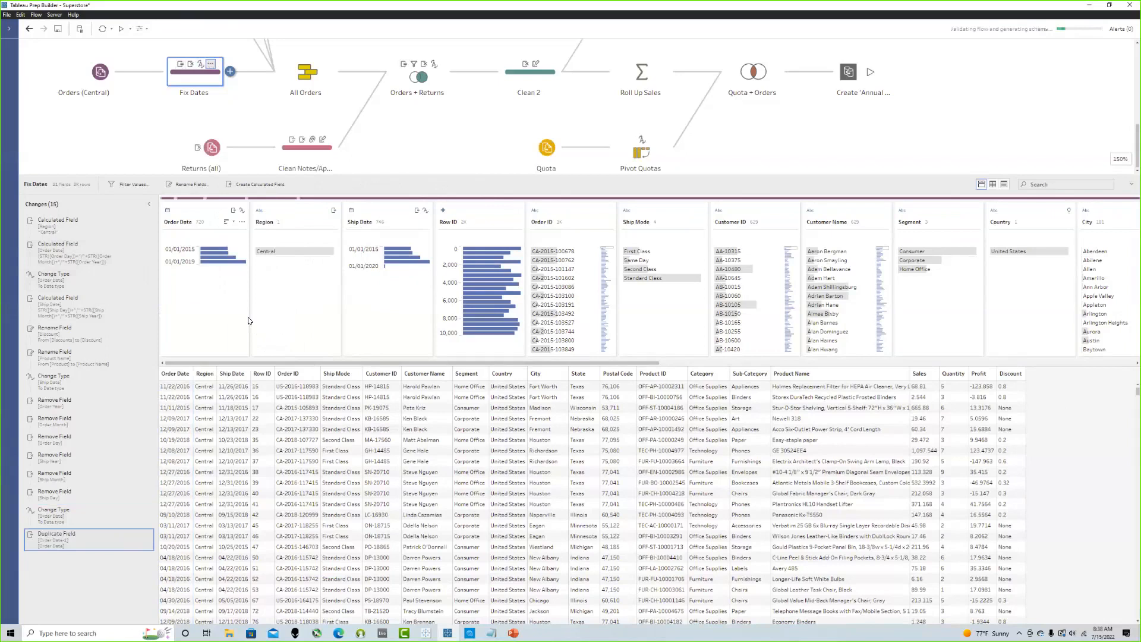
pyautogui.write('Quarter')
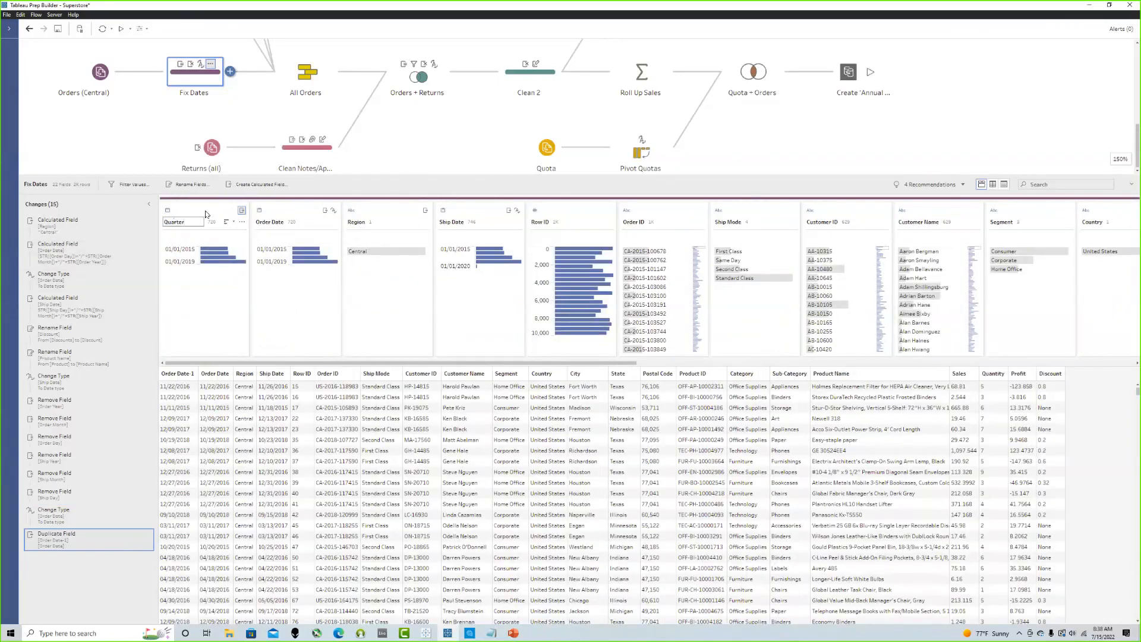
pyautogui.press('Return')
# Step: Convert the Quarter field's dates to Quarter Number and check its resulting values
pyautogui.click(242, 222)
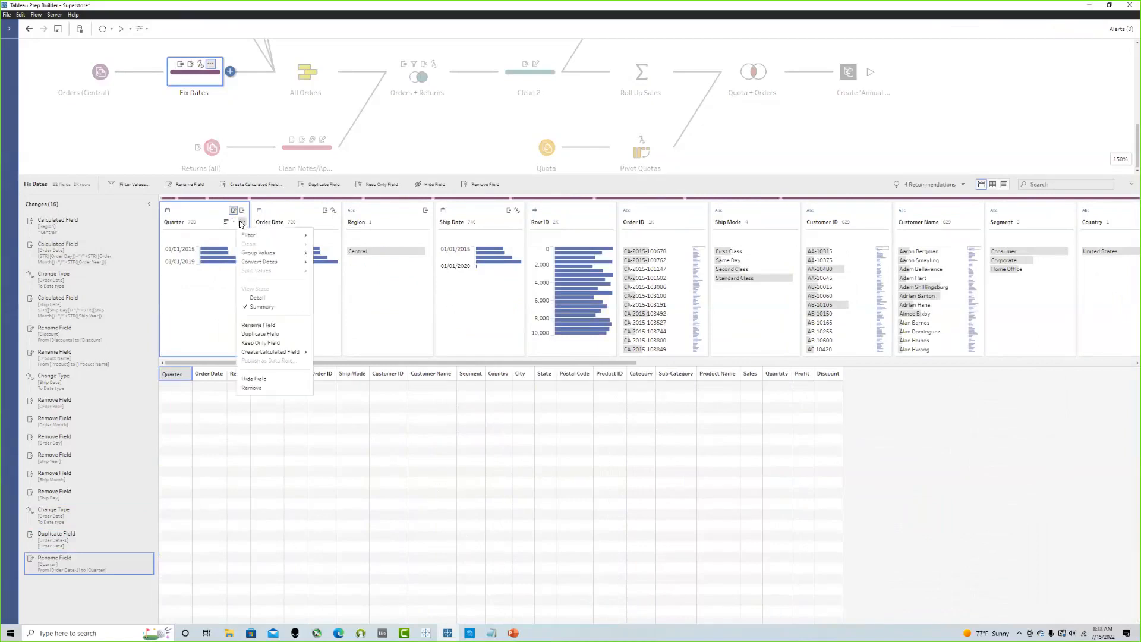
pyautogui.moveTo(303, 262)
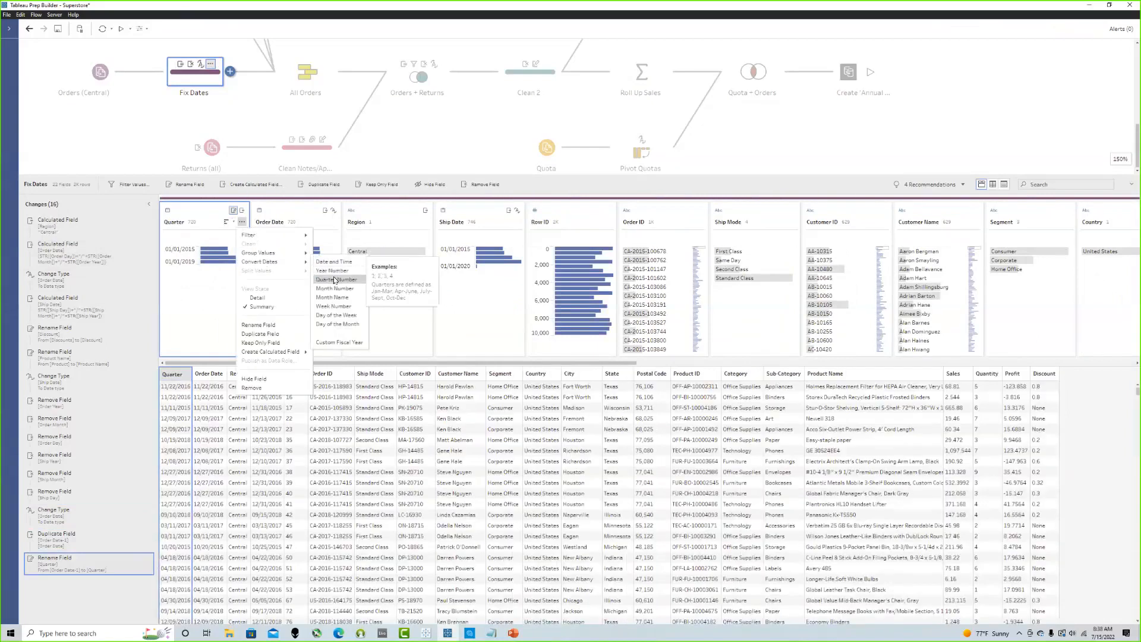
pyautogui.click(334, 283)
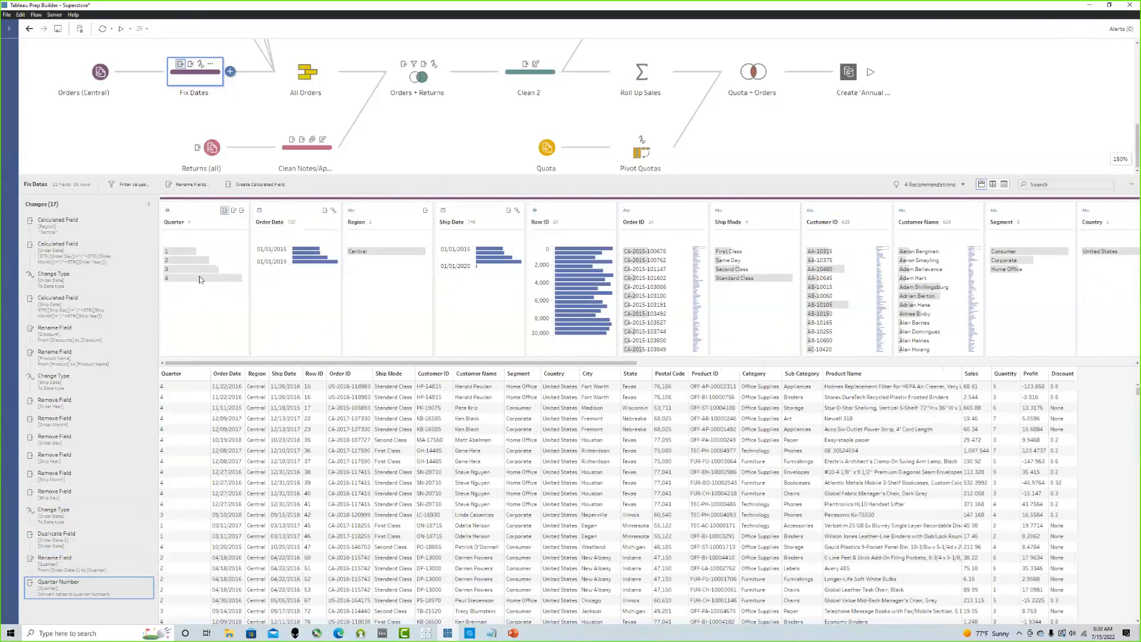
pyautogui.scroll(-2, 203, 405)
pyautogui.scroll(2, 202, 406)
pyautogui.moveTo(226, 254)
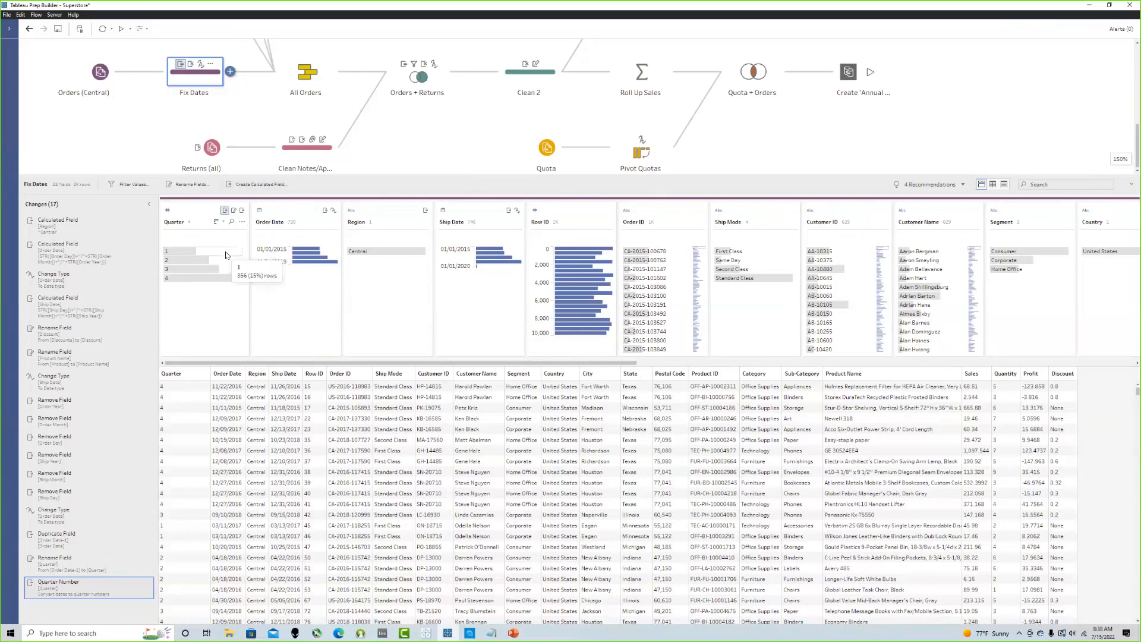
pyautogui.click(242, 223)
pyautogui.click(192, 223)
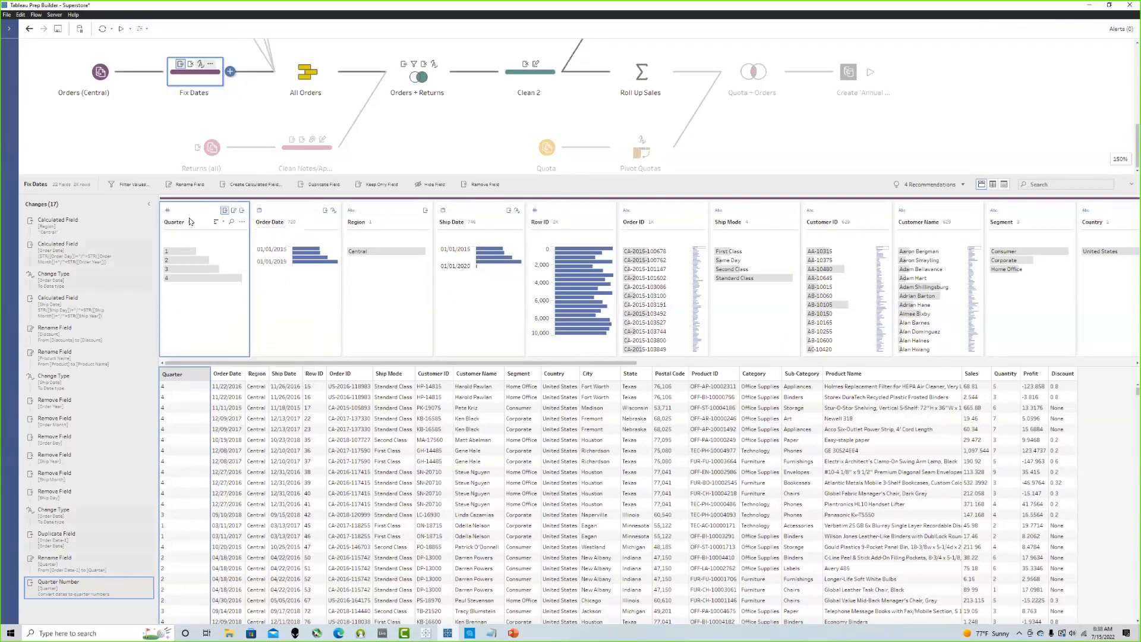
# Step: Try converting Order Date to a custom fiscal year number with an October start, and undo the conversion
pyautogui.click(277, 206)
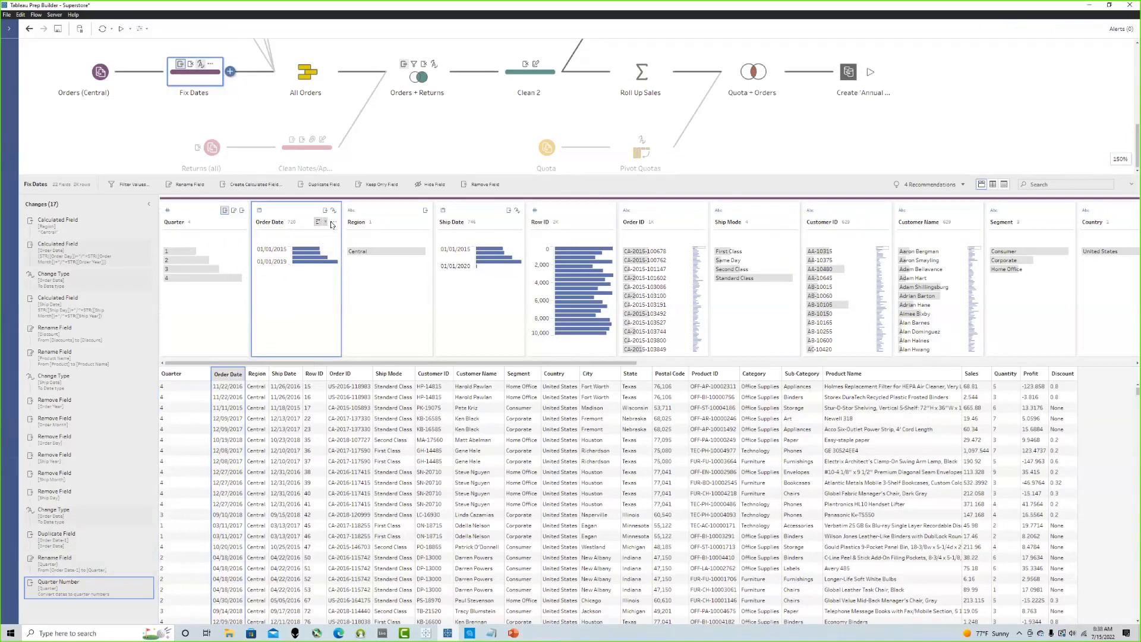
pyautogui.click(334, 221)
pyautogui.moveTo(350, 262)
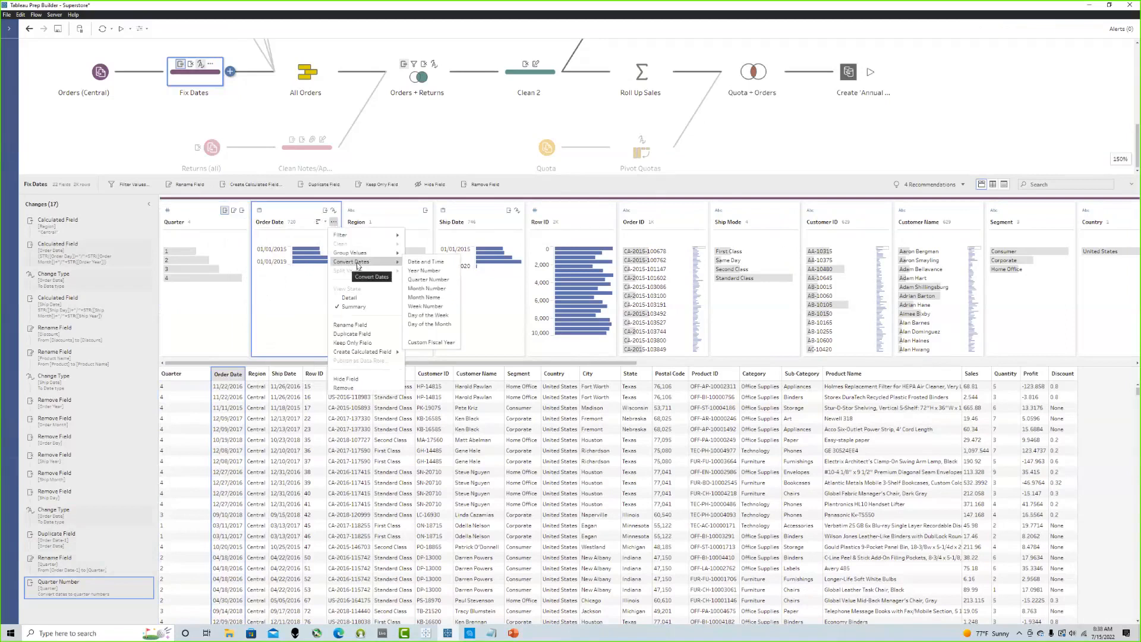
pyautogui.click(437, 345)
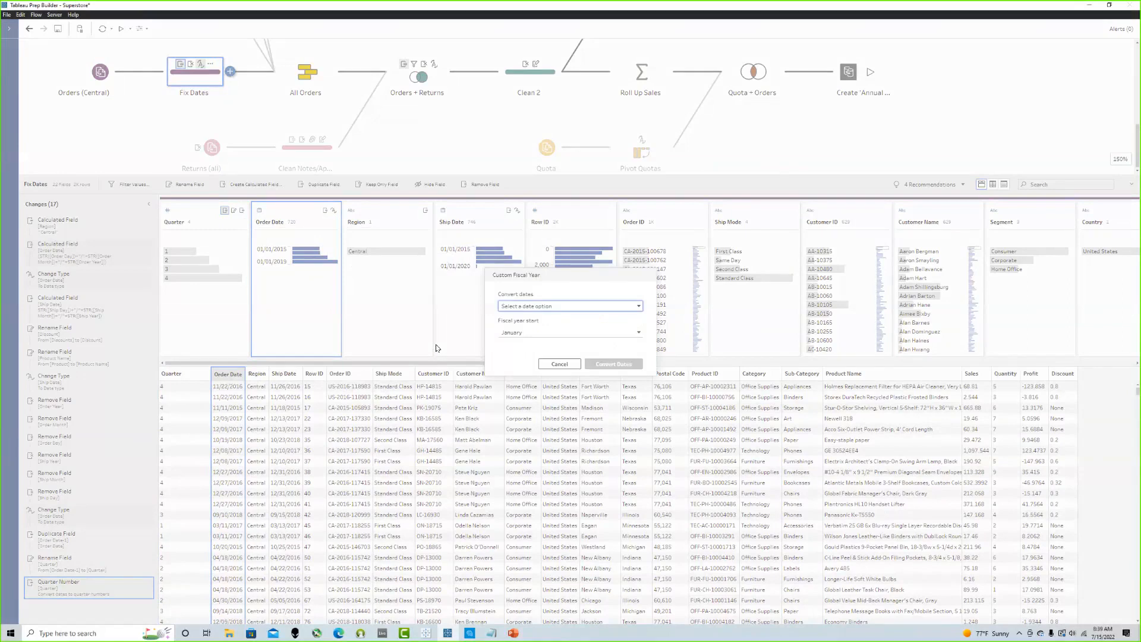
pyautogui.click(535, 308)
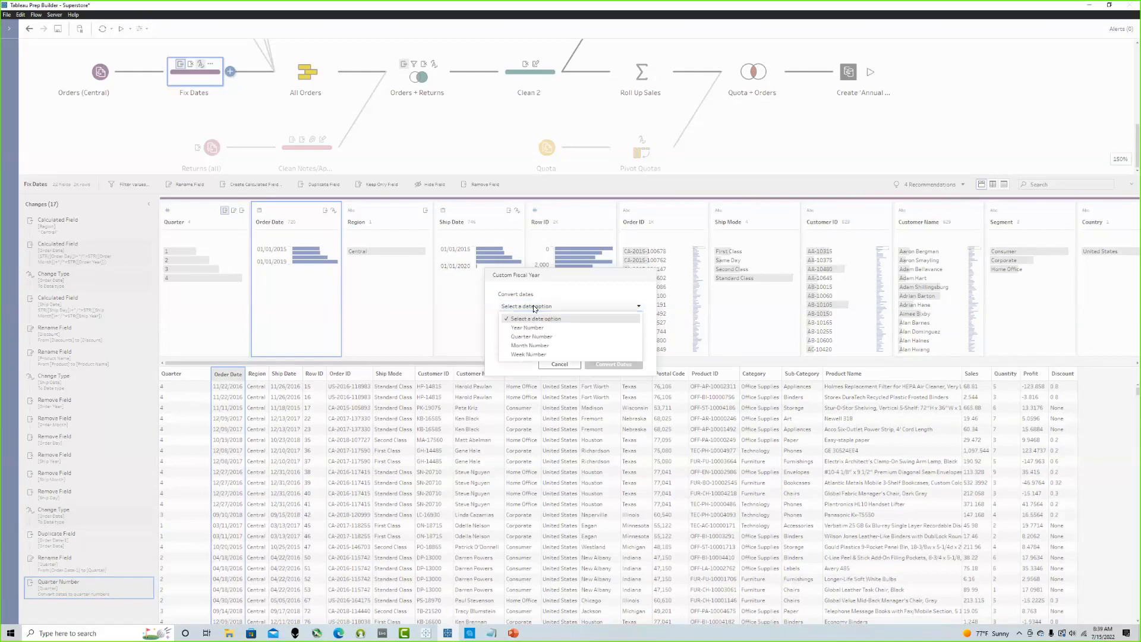
pyautogui.click(557, 328)
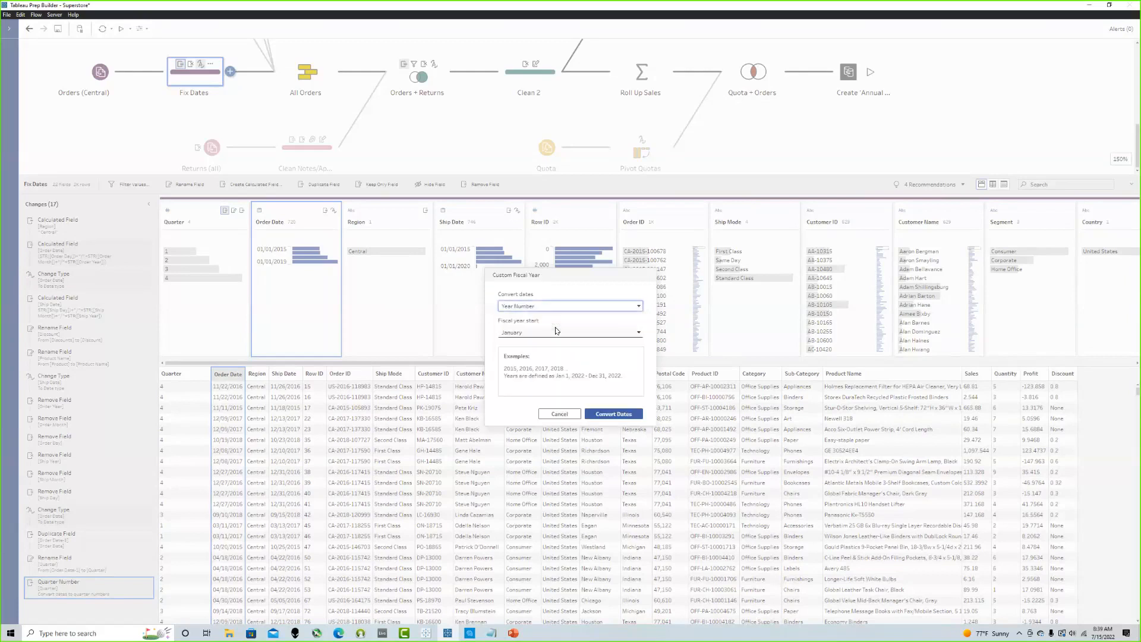
pyautogui.click(553, 334)
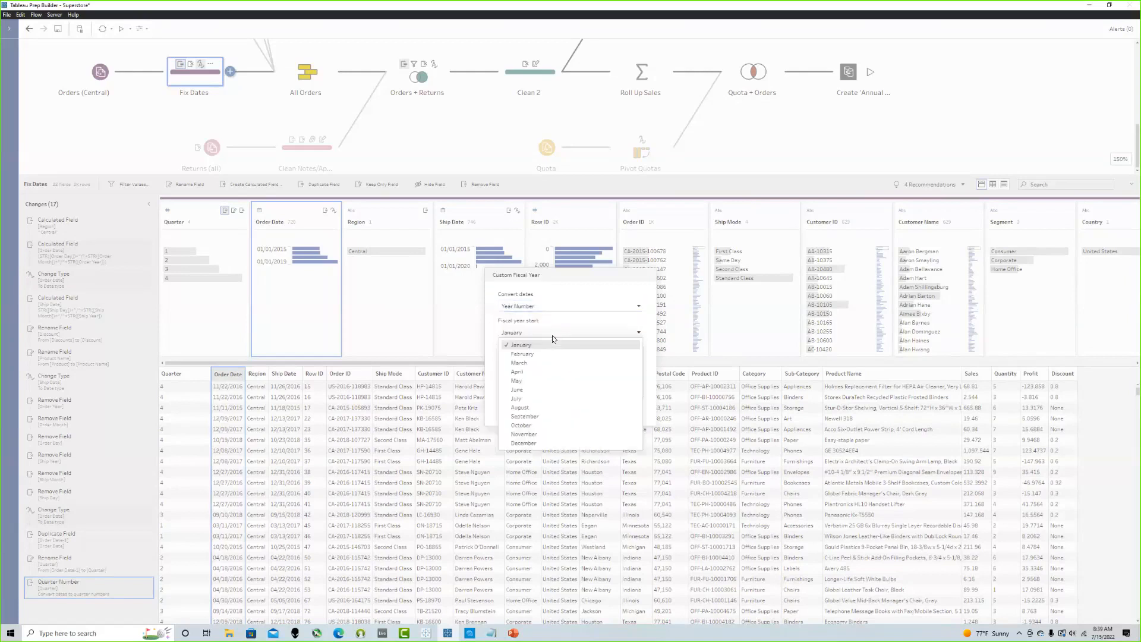
pyautogui.click(531, 425)
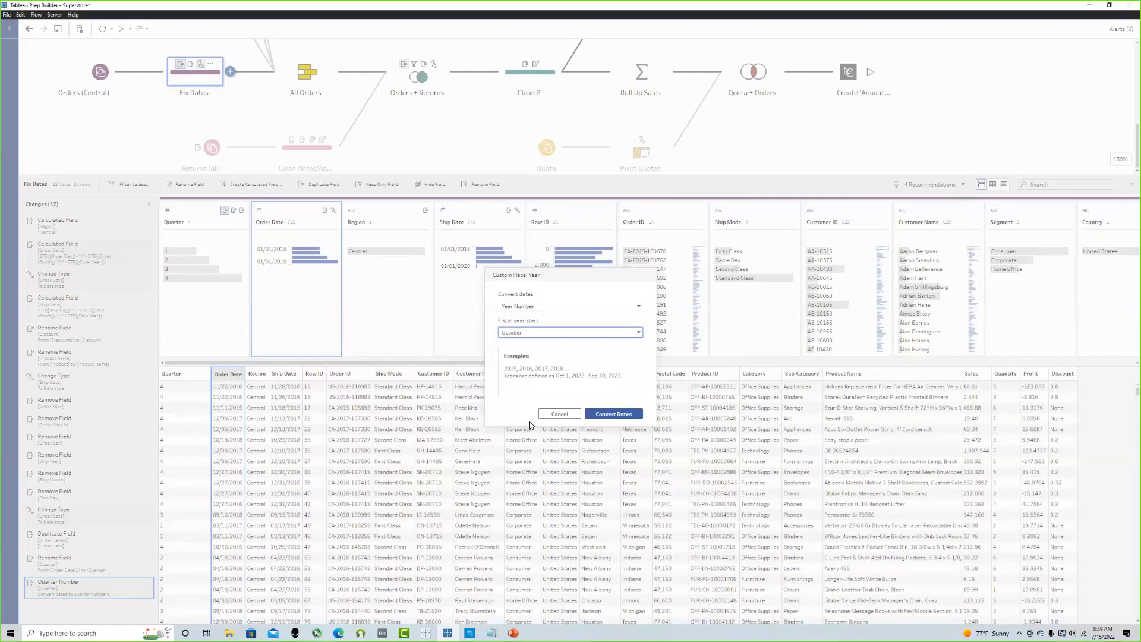
pyautogui.click(604, 416)
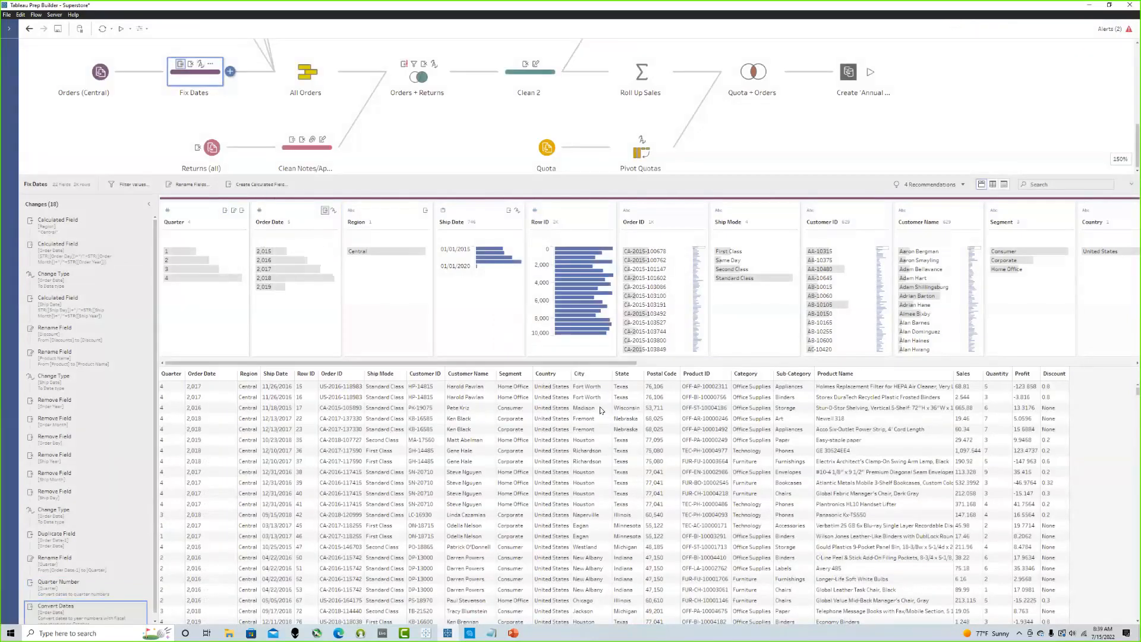
pyautogui.hotkey('ctrl', 'z')
# Step: Duplicate the Order Date field and rename the copy "Fiscal Year"
pyautogui.rightClick(298, 218)
pyautogui.click(321, 316)
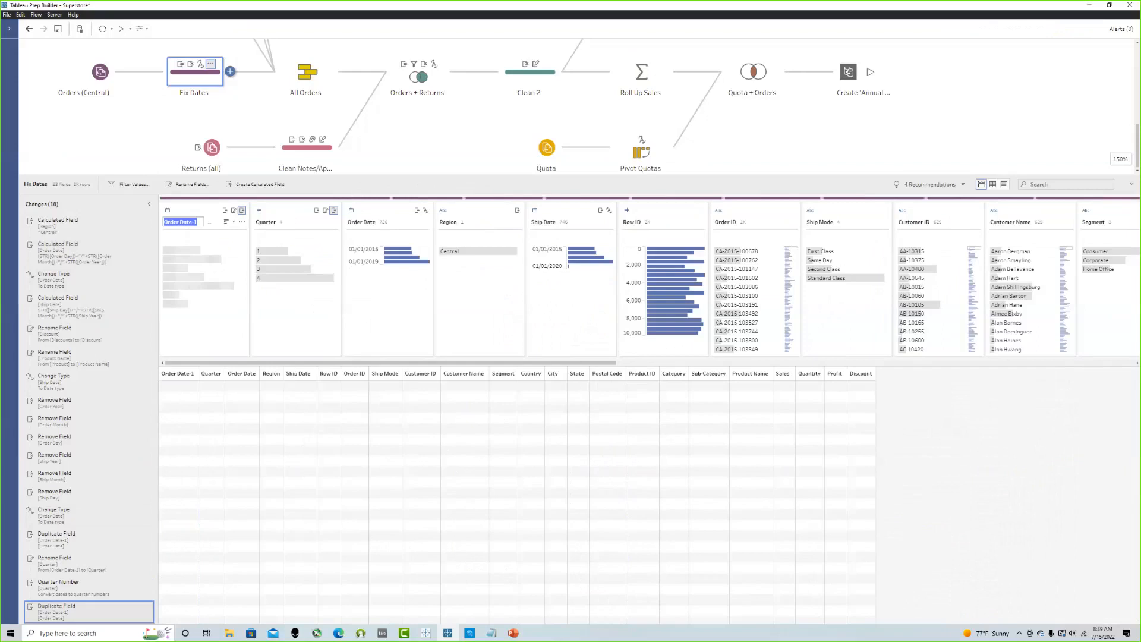
pyautogui.write('Fiscal')
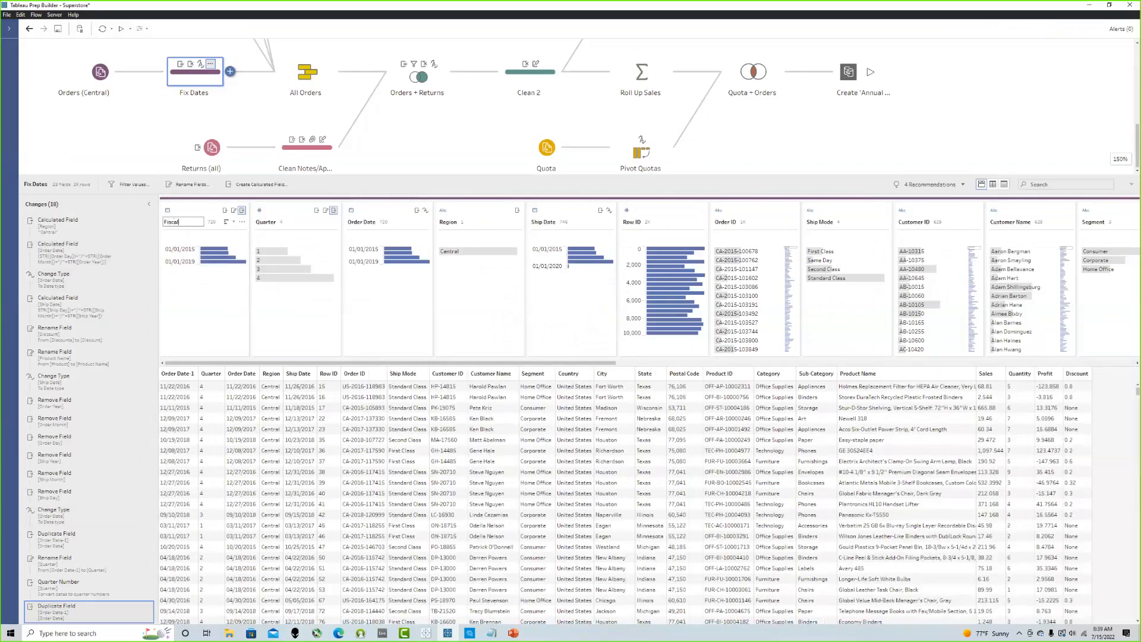
pyautogui.write(' Year')
pyautogui.press('Return')
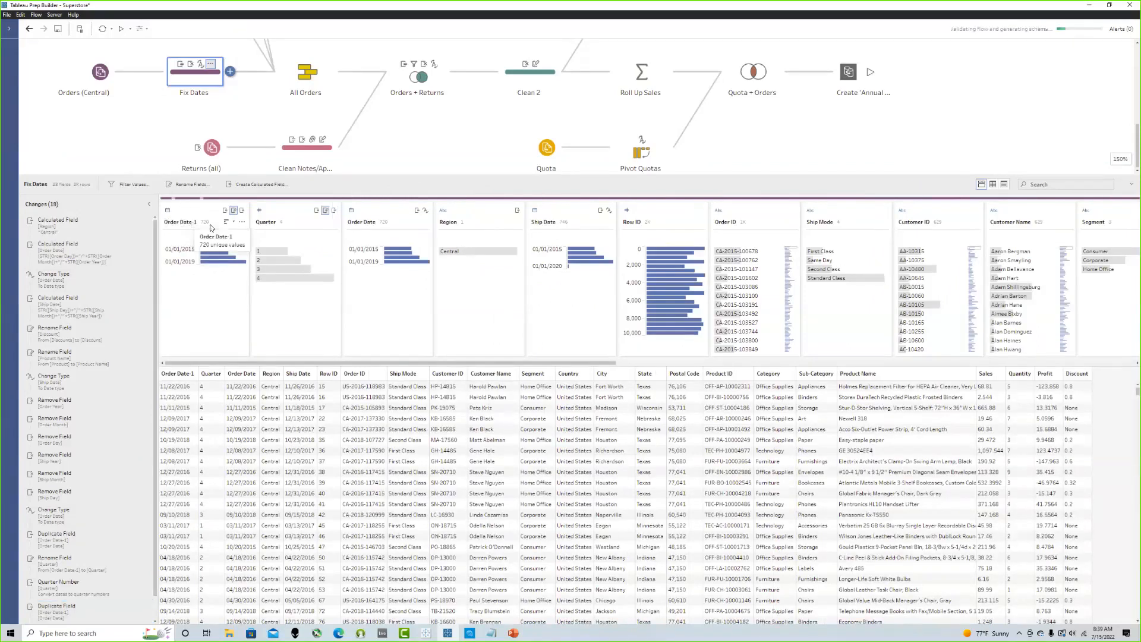
# Step: Convert the Fiscal Year field's dates to a custom fiscal Year Number with the fiscal year starting in October
pyautogui.click(242, 222)
pyautogui.moveTo(272, 266)
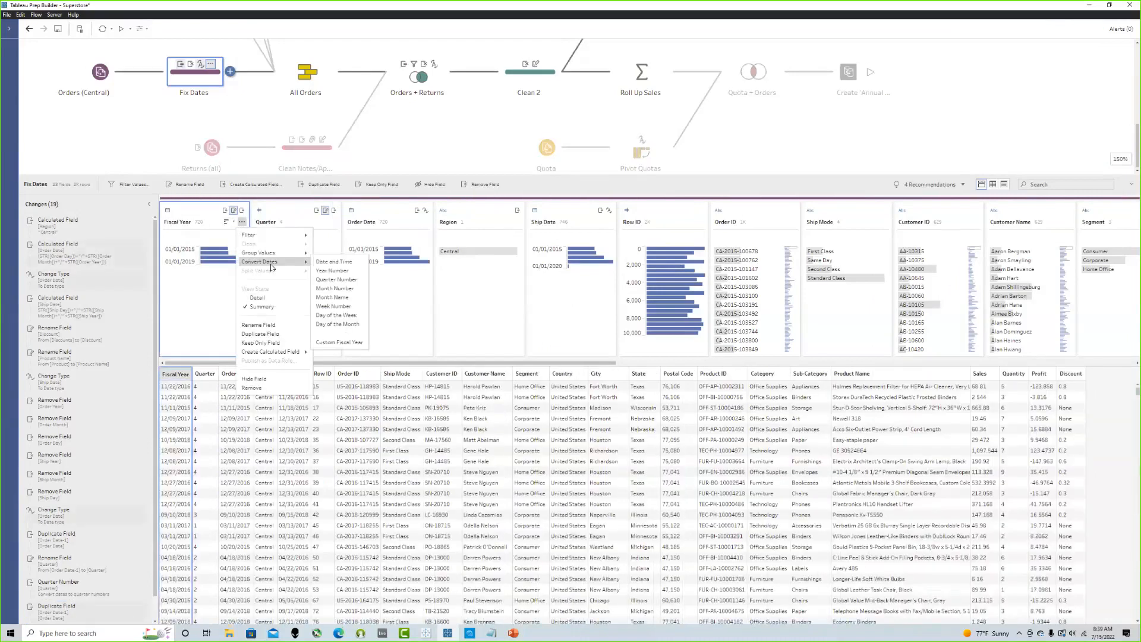
pyautogui.click(339, 342)
pyautogui.click(539, 308)
pyautogui.click(541, 327)
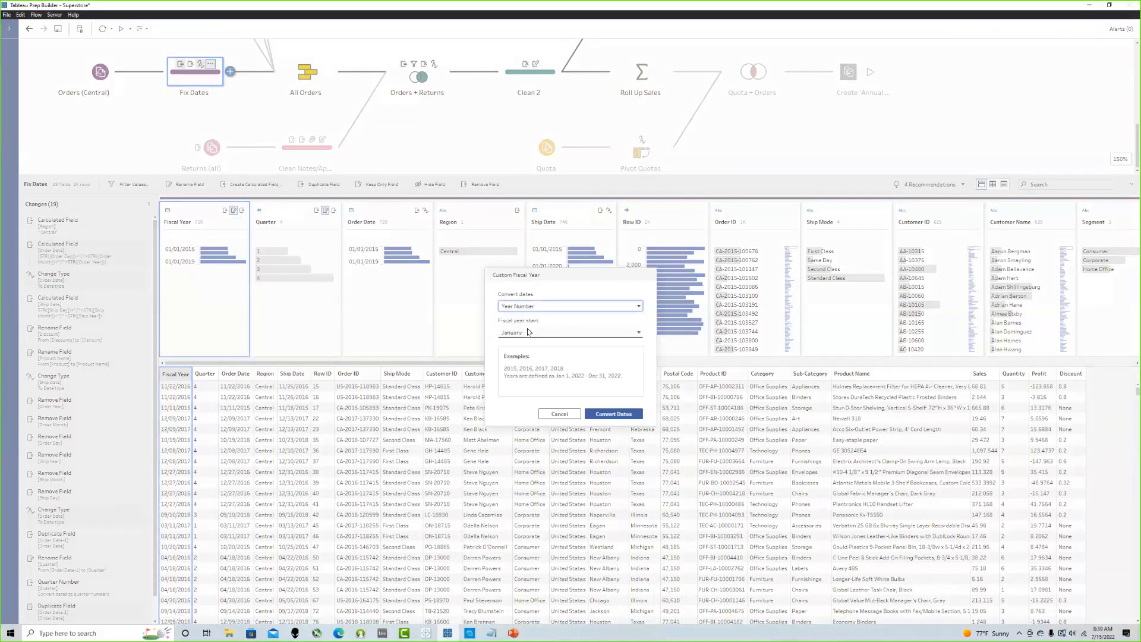
pyautogui.click(528, 332)
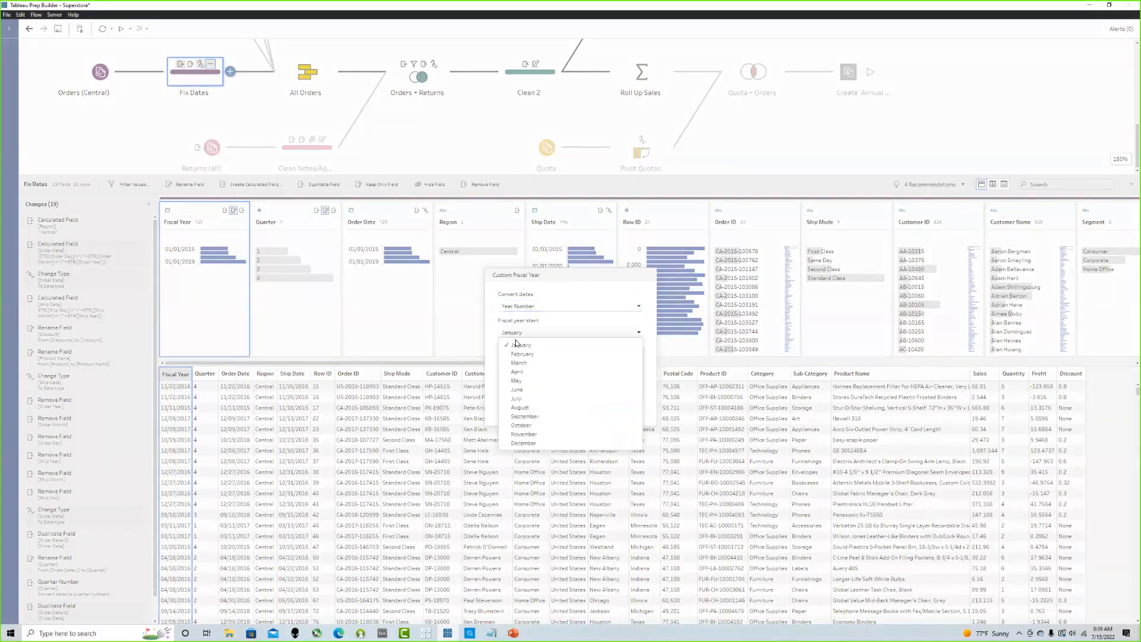
pyautogui.click(522, 426)
pyautogui.click(613, 416)
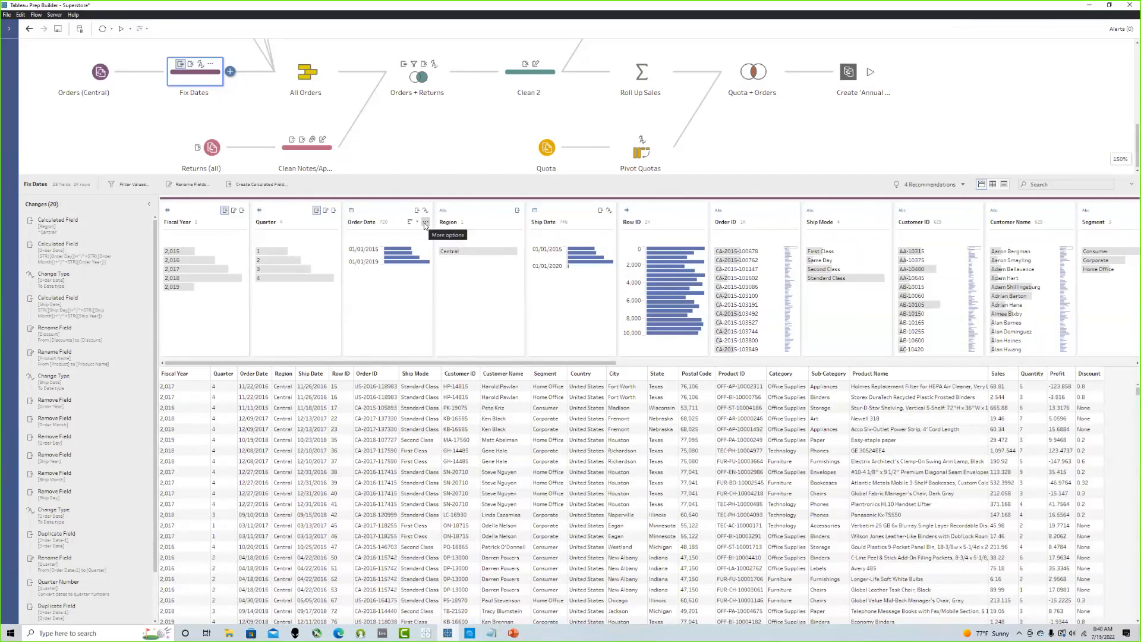
# Step: Review Order Date's cleaning options and its custom calculation editor, closing the editor without adding a field
pyautogui.click(426, 223)
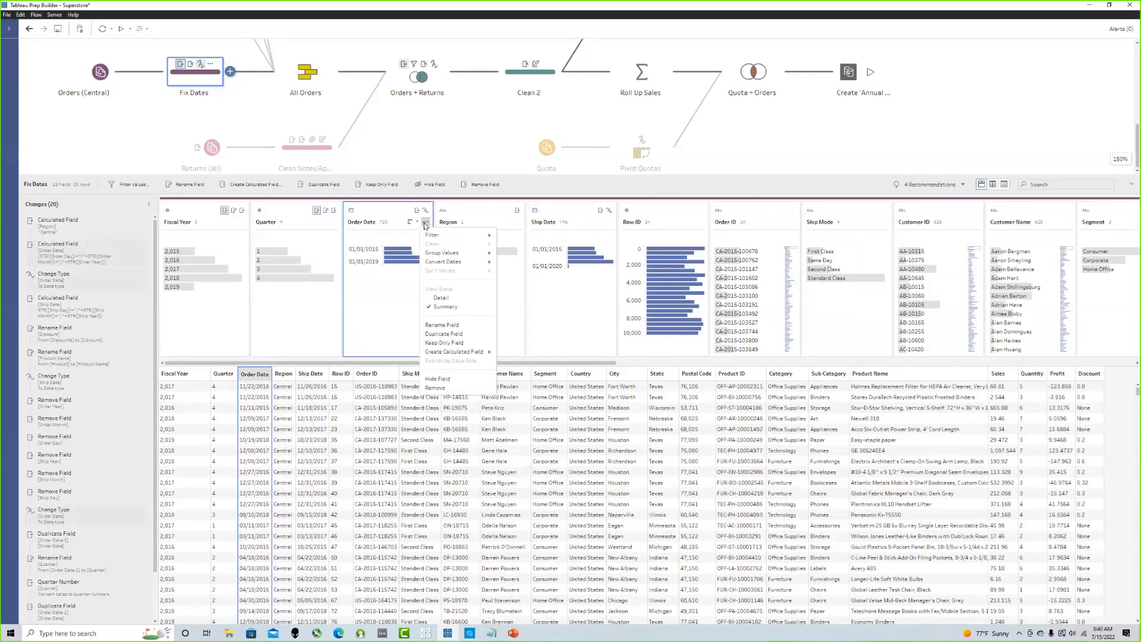
pyautogui.moveTo(438, 236)
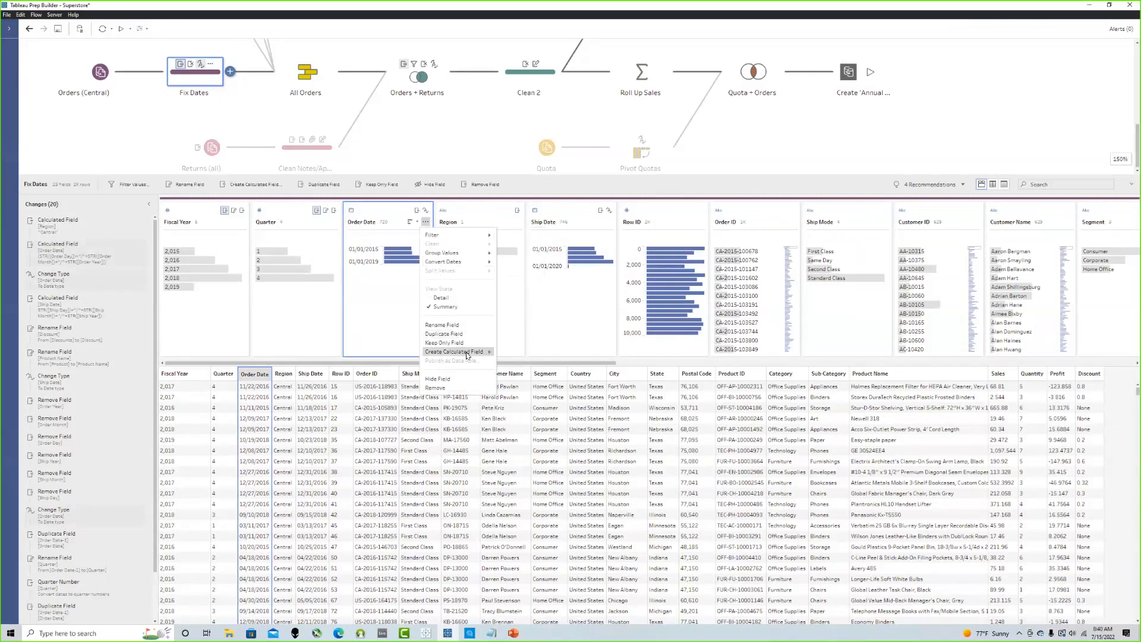
pyautogui.click(399, 214)
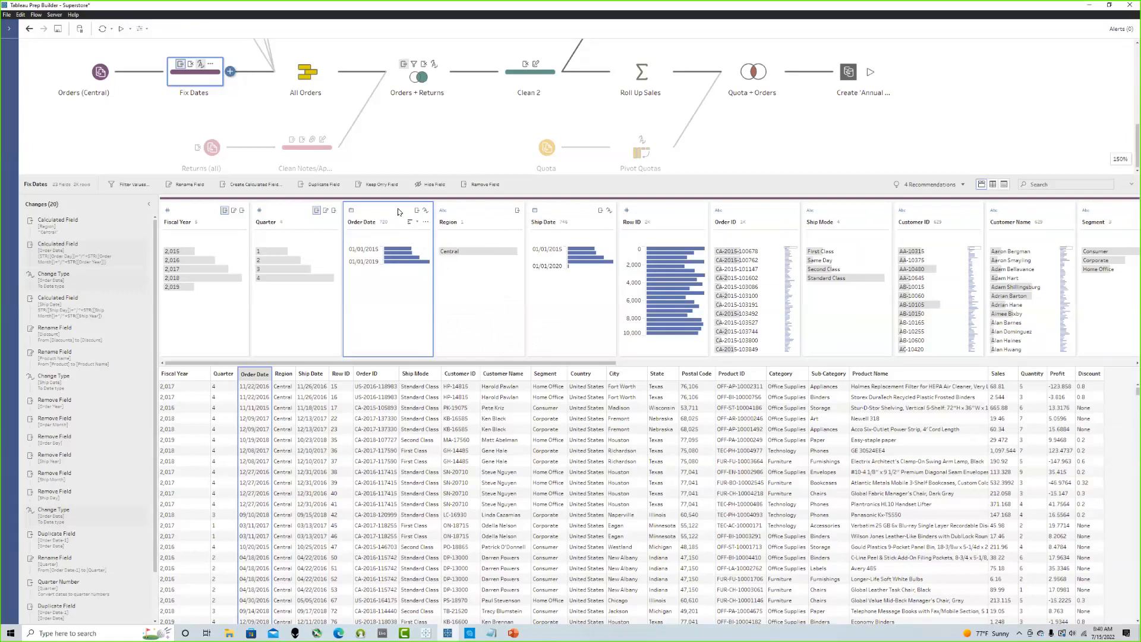
pyautogui.click(425, 222)
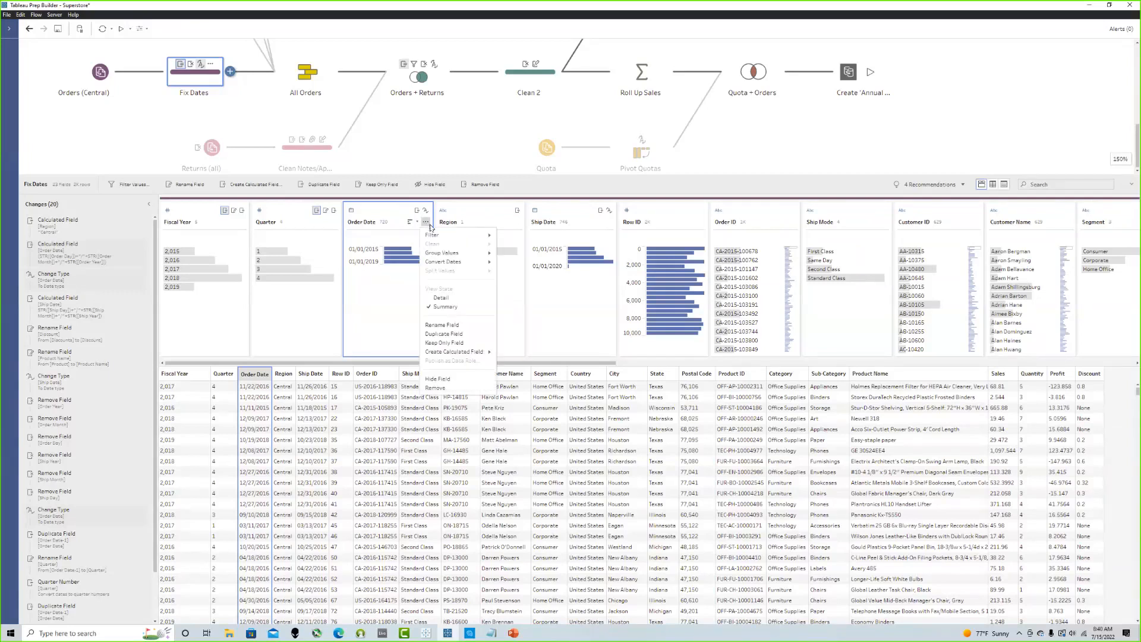
pyautogui.click(404, 262)
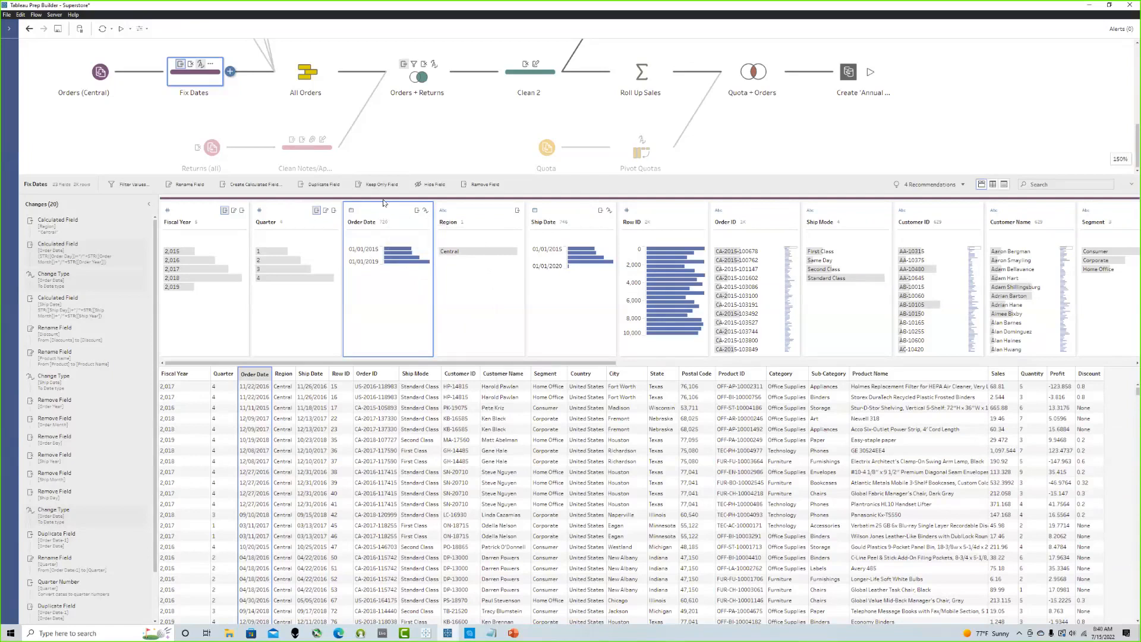
pyautogui.click(265, 186)
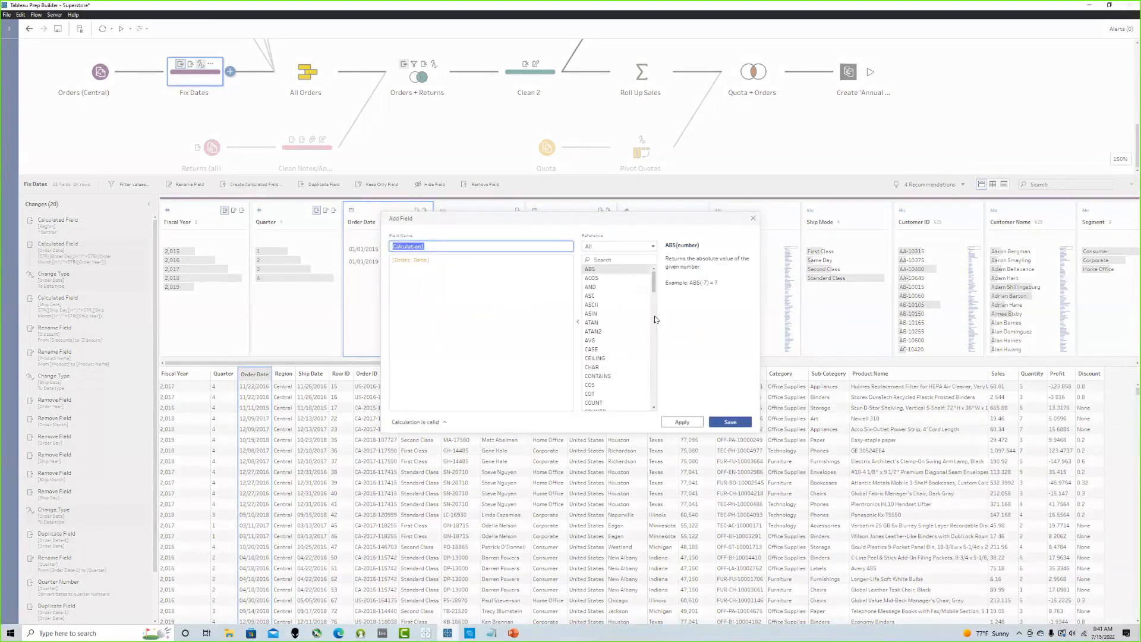
pyautogui.click(752, 219)
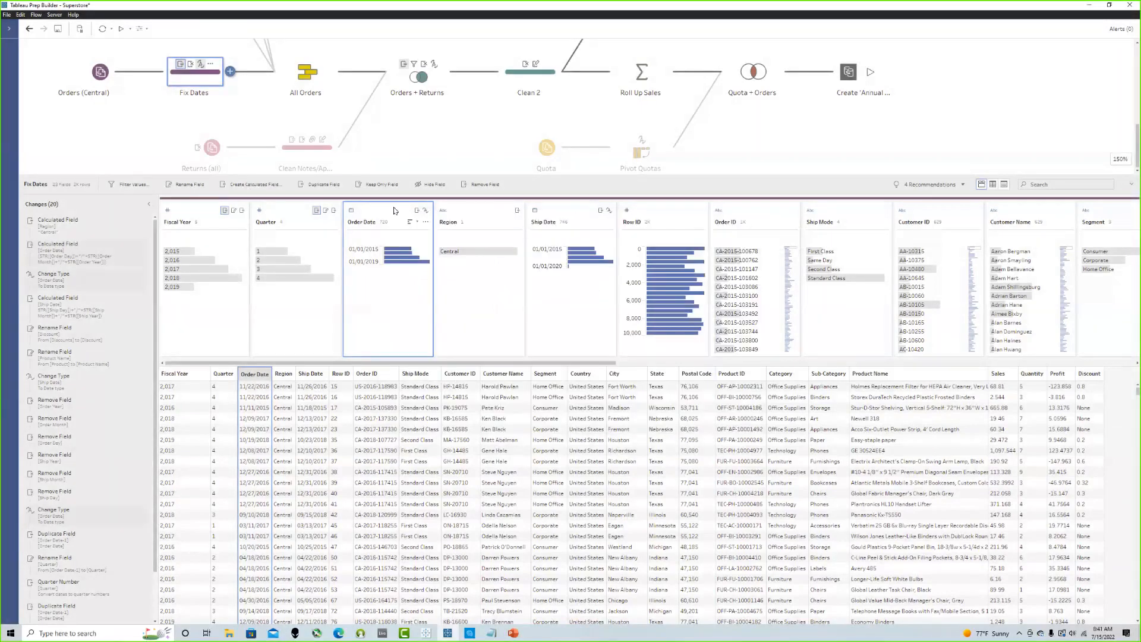
pyautogui.rightClick(394, 210)
pyautogui.moveTo(440, 335)
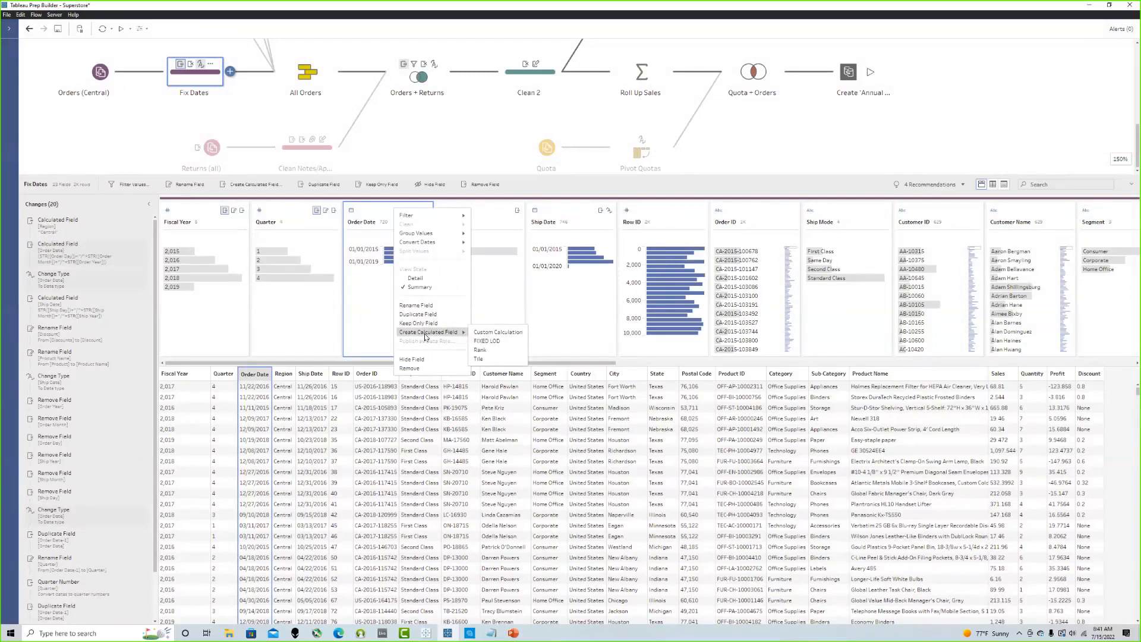
pyautogui.click(481, 333)
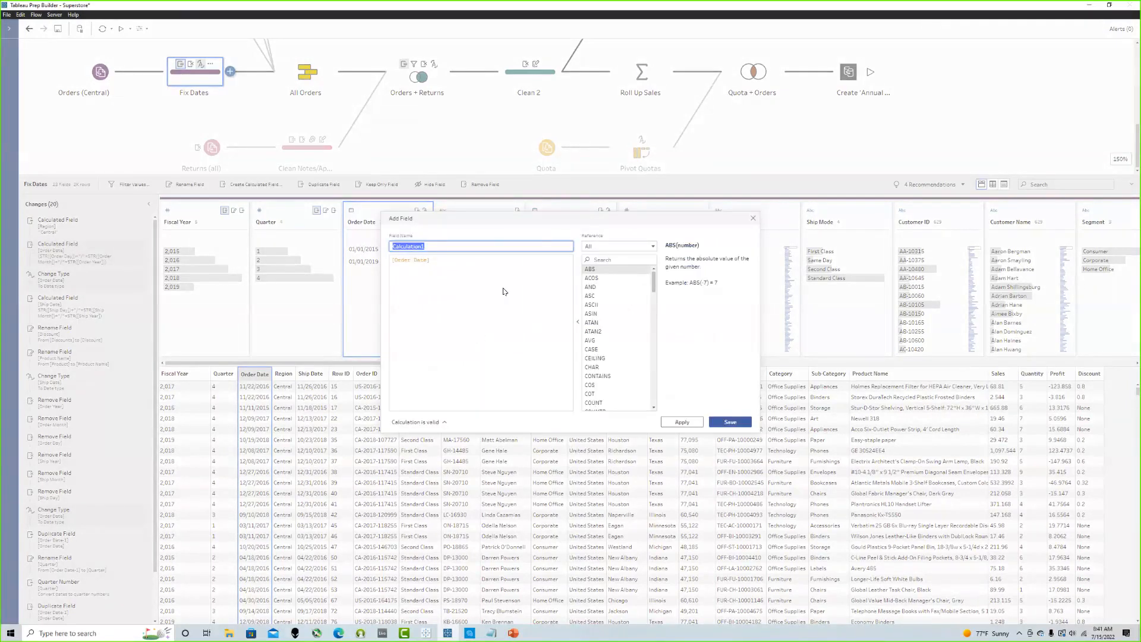
pyautogui.click(755, 220)
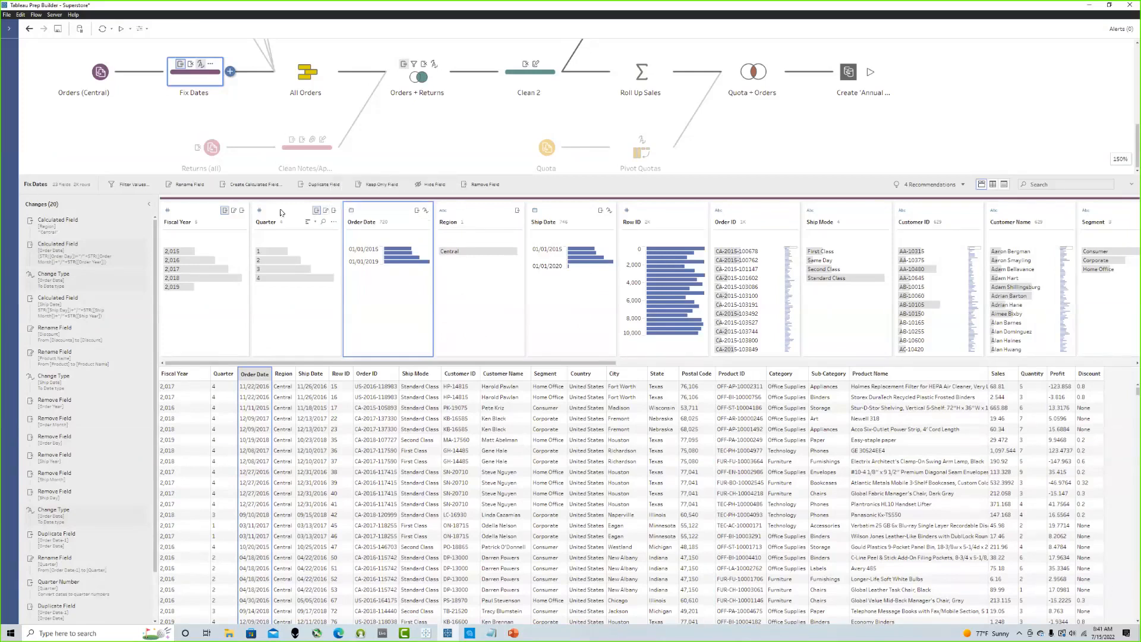
# Step: Create a Rank calculated field from Sales and look through the ranked sales values
pyautogui.moveTo(483, 361); pyautogui.dragTo(936, 372)
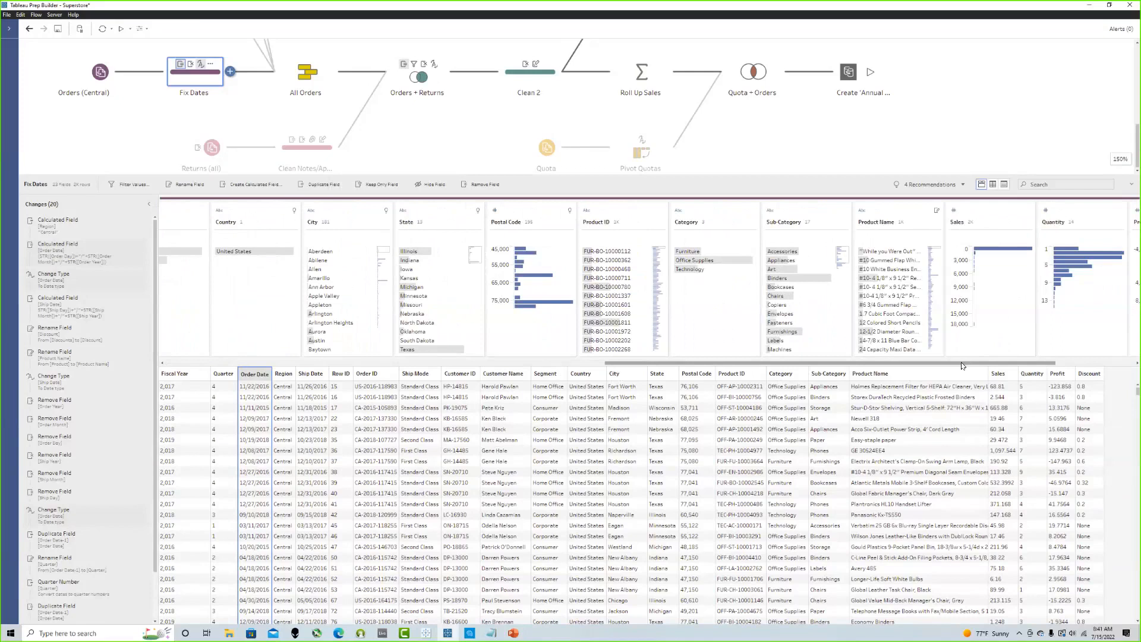
pyautogui.moveTo(1004, 372); pyautogui.dragTo(1027, 369)
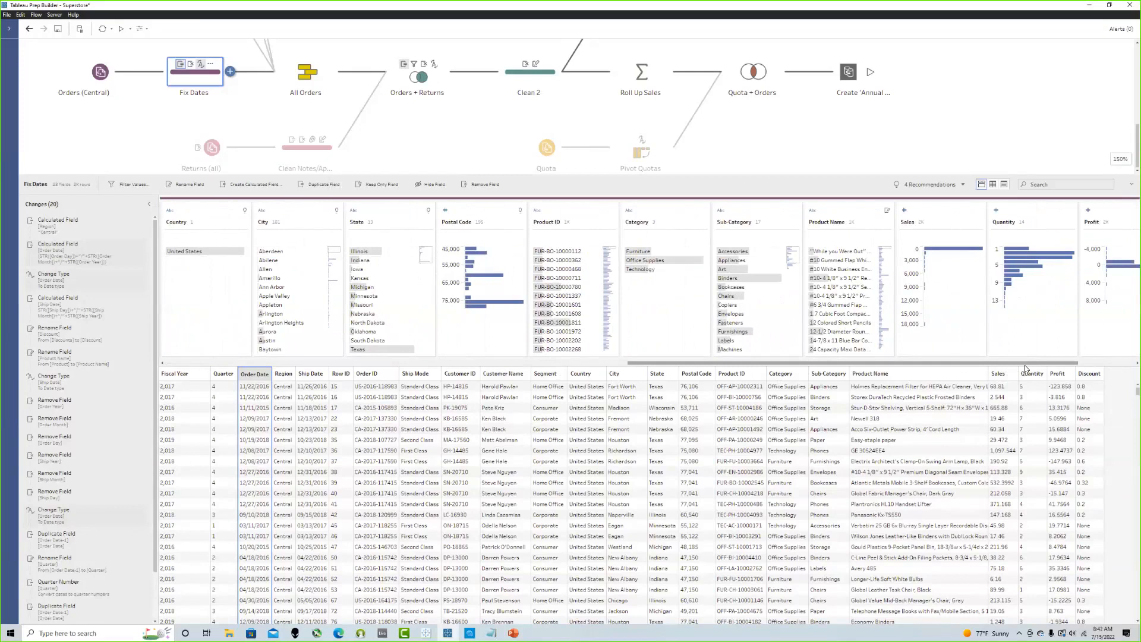
pyautogui.rightClick(937, 214)
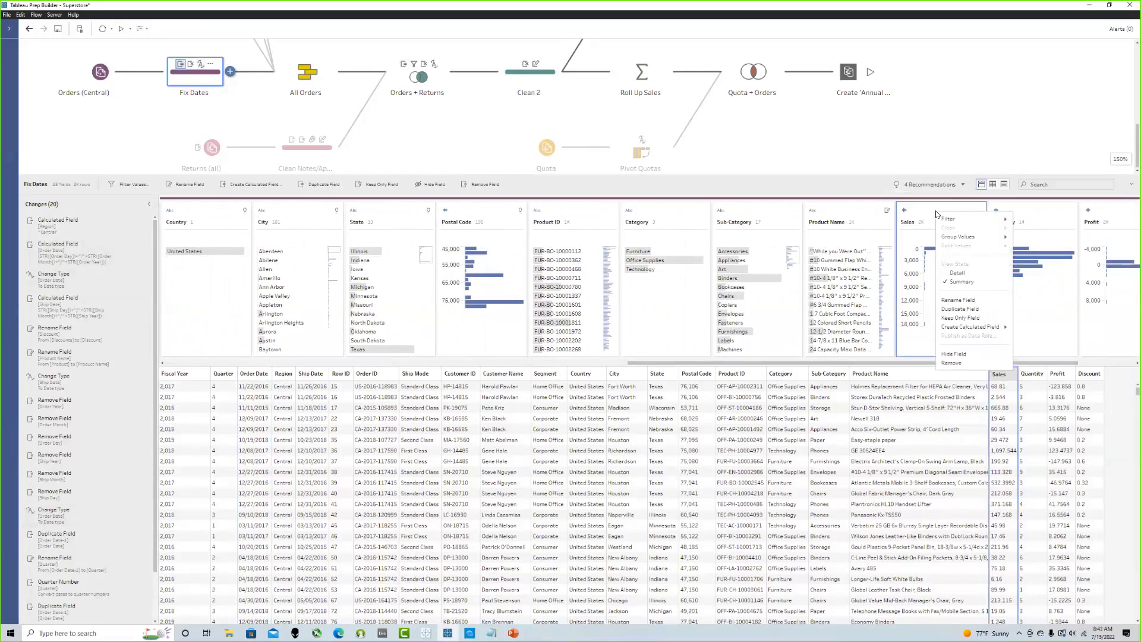
pyautogui.moveTo(964, 328)
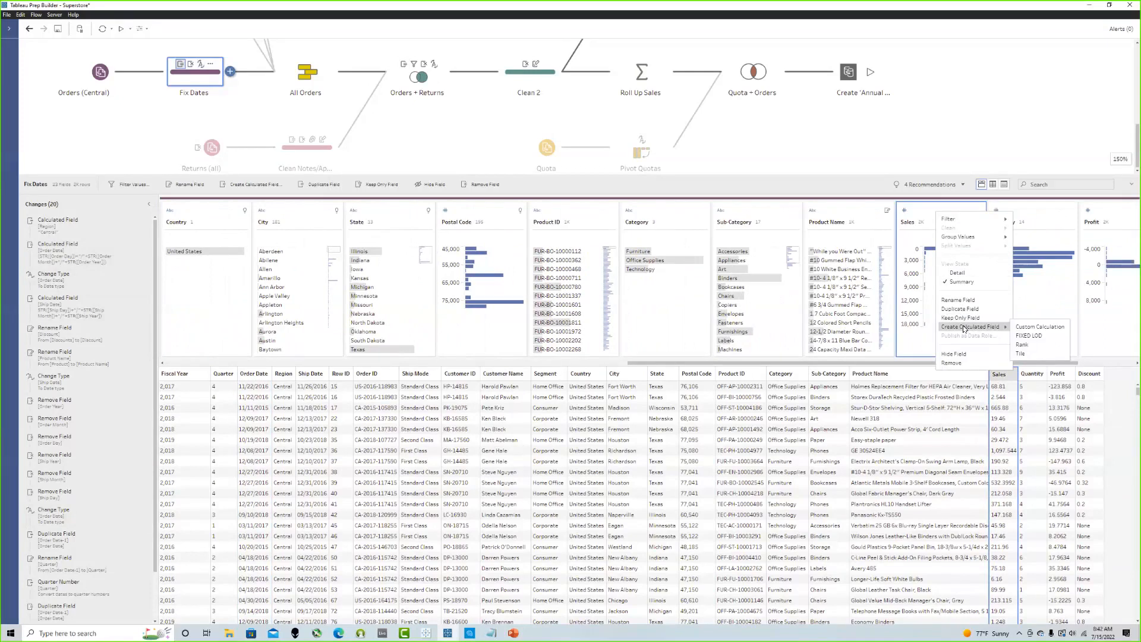
pyautogui.click(1024, 346)
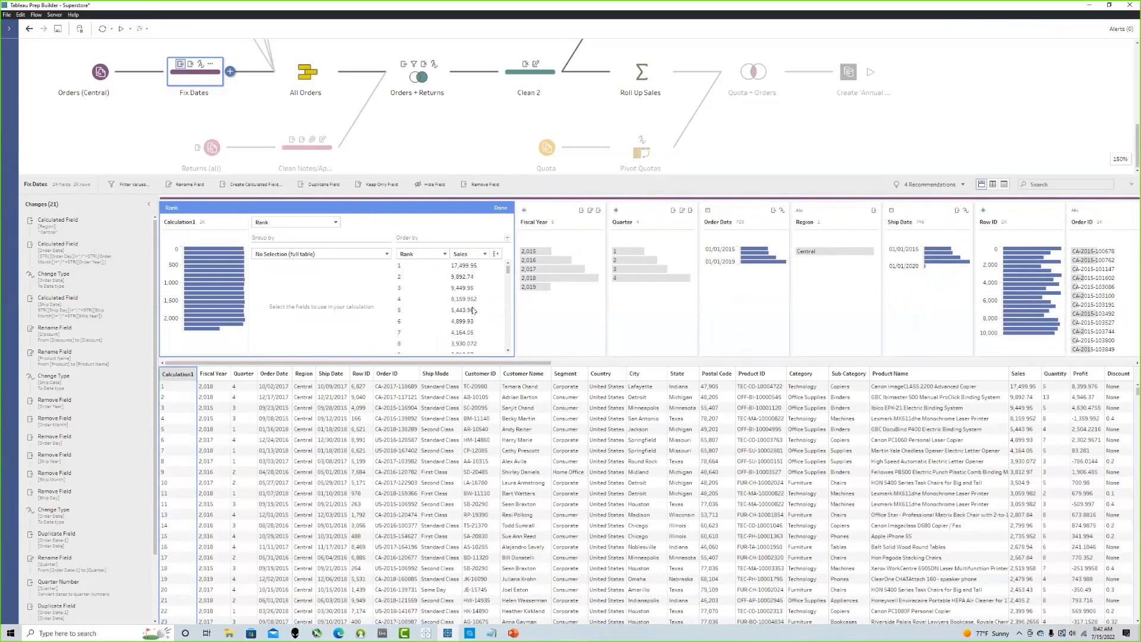
pyautogui.scroll(-3, 430, 286)
pyautogui.scroll(3, 430, 286)
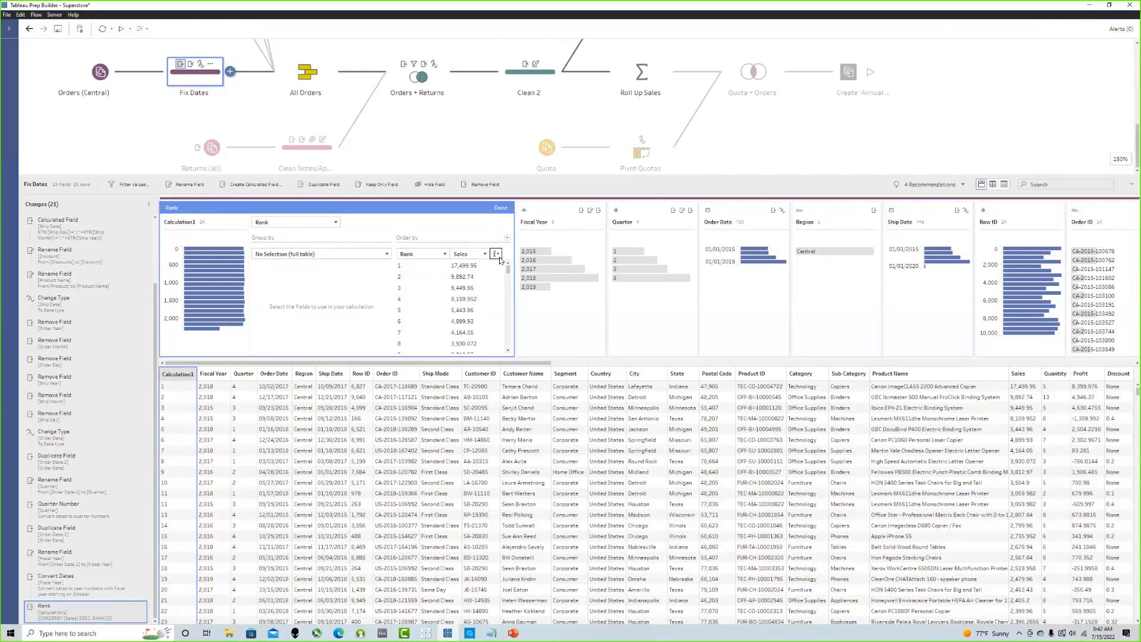
pyautogui.scroll(-3, 476, 280)
pyautogui.scroll(-15, 476, 283)
pyautogui.scroll(-9, 505, 290)
pyautogui.moveTo(509, 279); pyautogui.dragTo(512, 246)
# Step: Group the Sales rank calculation by Region and check the ranks within the group
pyautogui.click(355, 257)
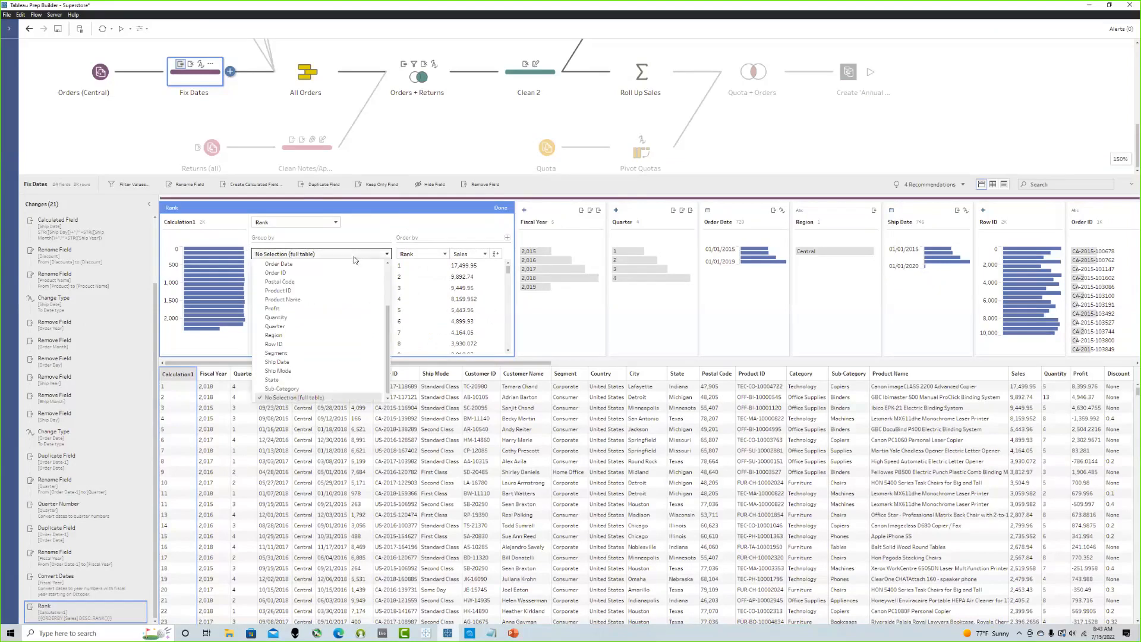
pyautogui.click(275, 336)
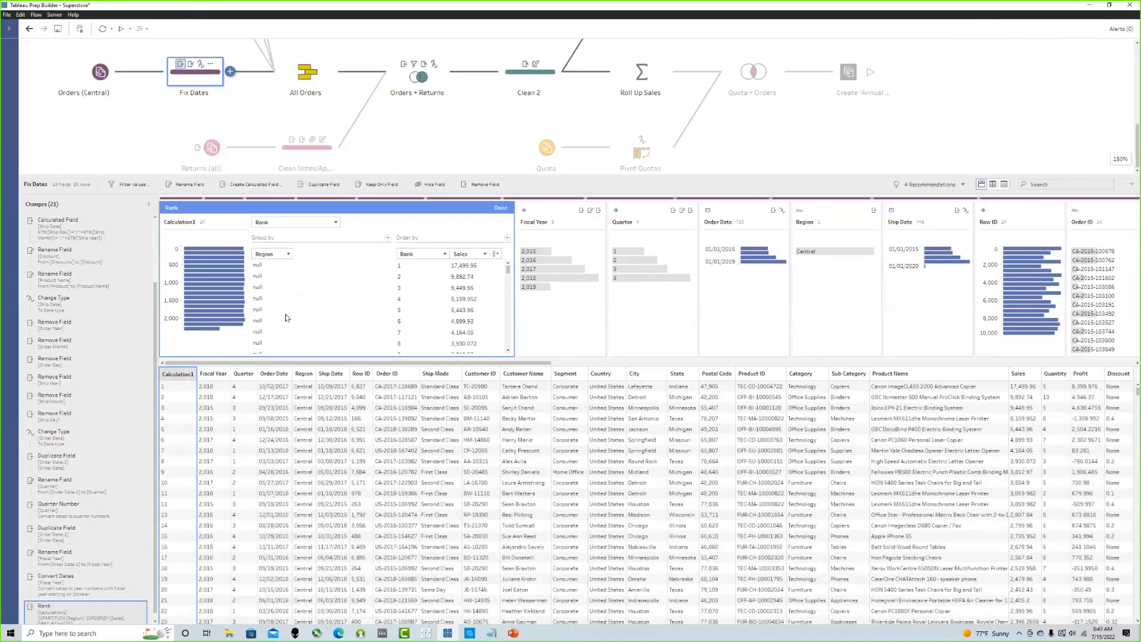
pyautogui.scroll(-6, 425, 291)
pyautogui.moveTo(508, 271); pyautogui.dragTo(514, 333)
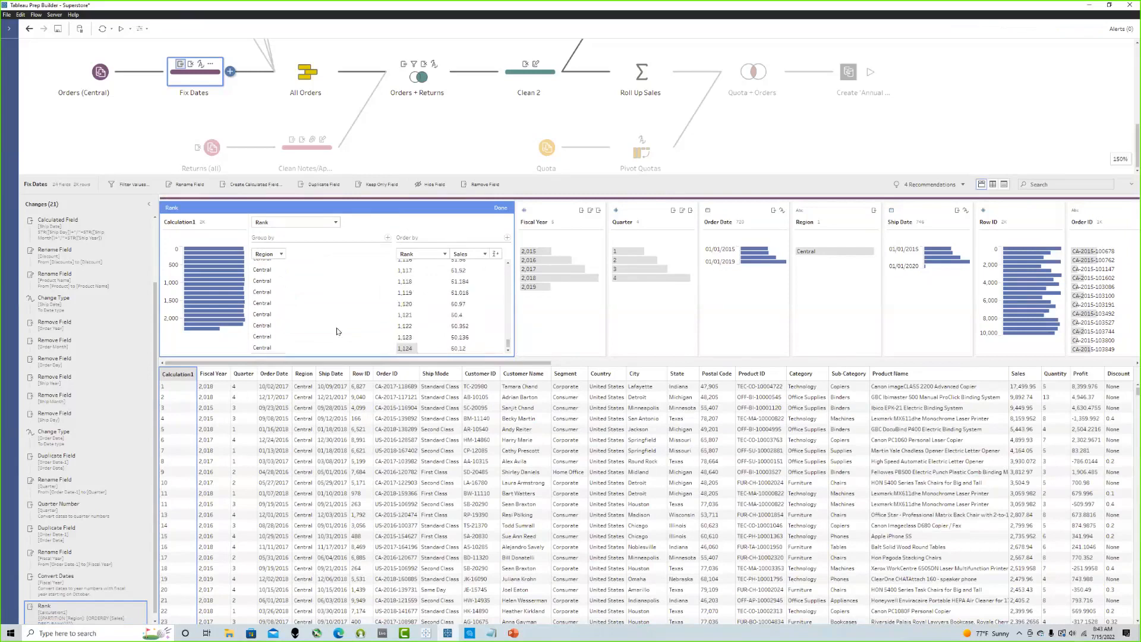
# Step: Finish the rank calculation and review the ranked rows in the data grid
pyautogui.click(501, 208)
pyautogui.scroll(-1, 175, 457)
pyautogui.scroll(-12, 175, 458)
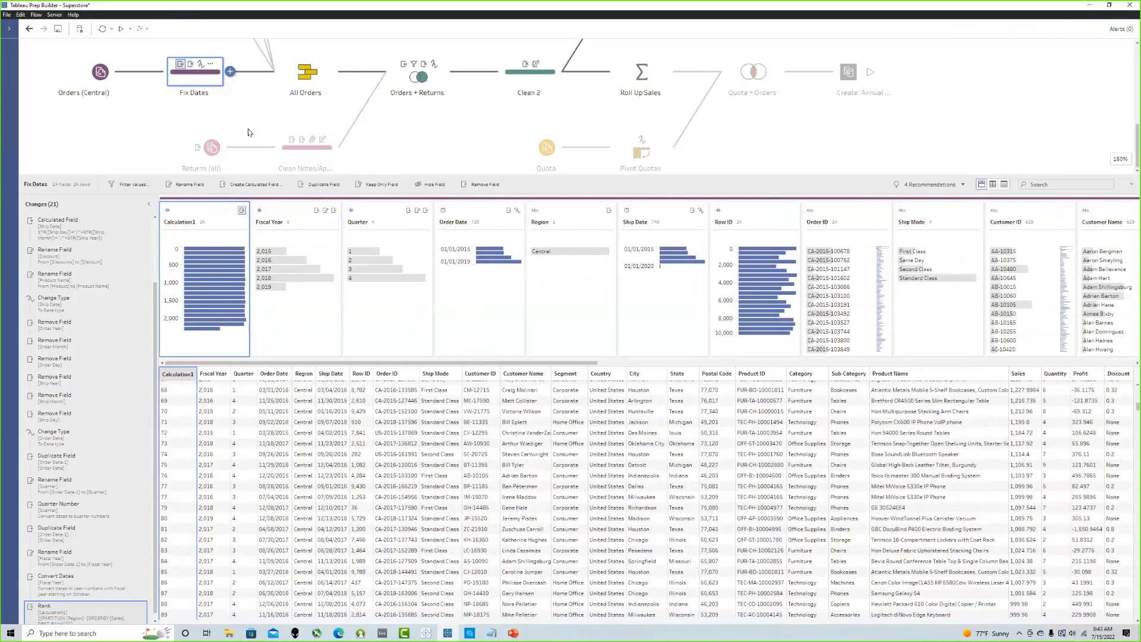
# Step: Remove the Sales Rank calculation from the Fix Dates step
pyautogui.hotkey('ctrl', 'z')
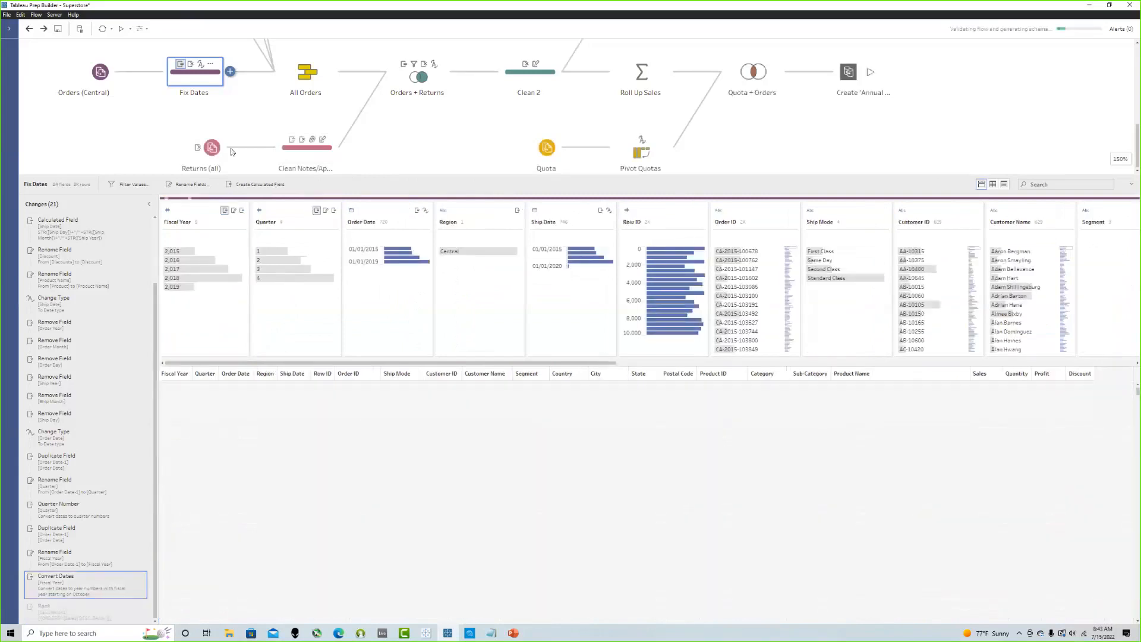
pyautogui.click(315, 77)
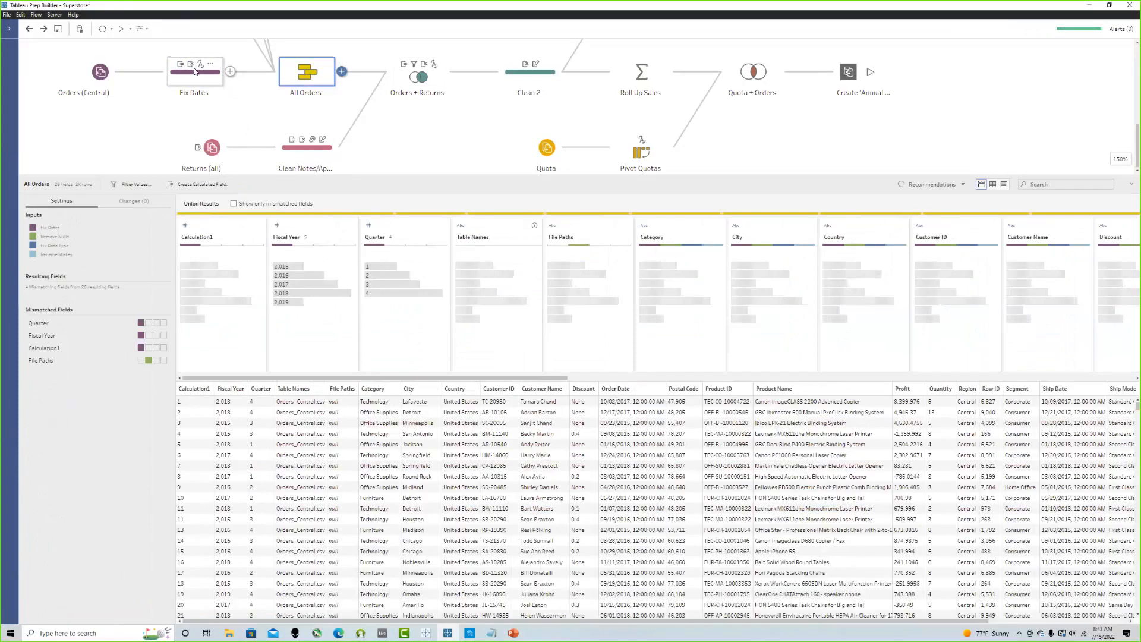
pyautogui.click(195, 72)
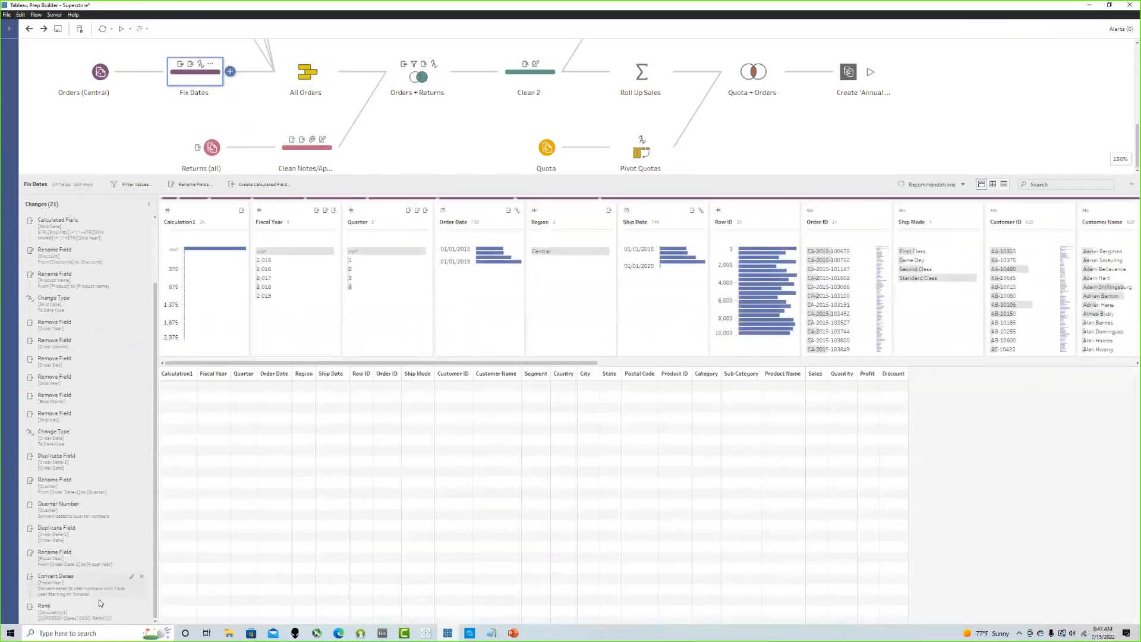
pyautogui.rightClick(98, 609)
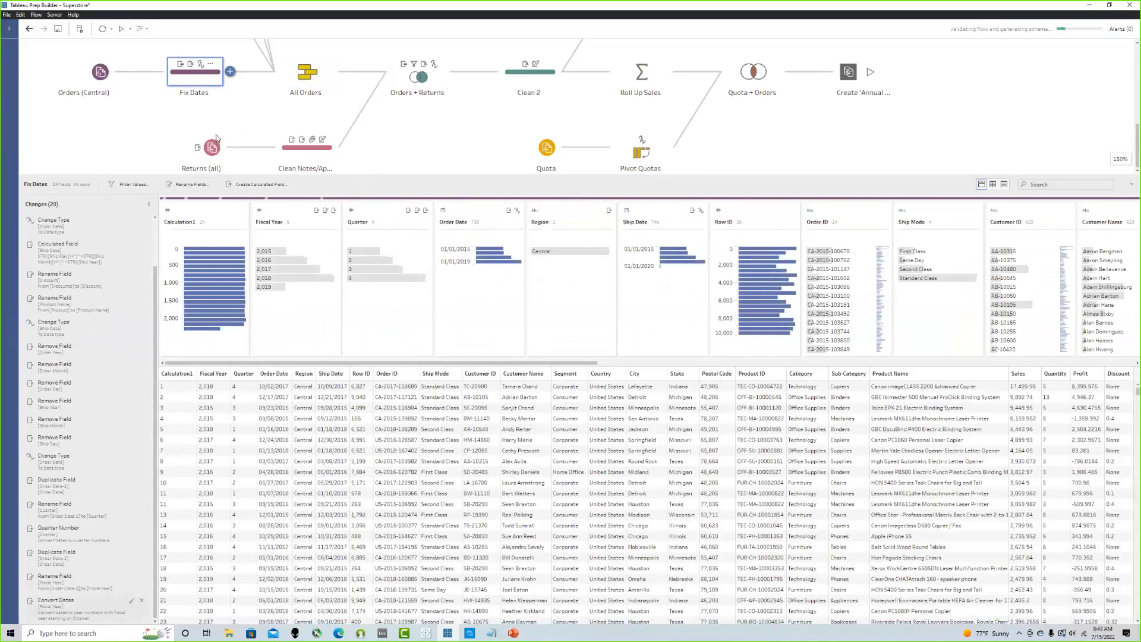
# Step: Add a cleaning step directly after the All Orders union
pyautogui.click(305, 72)
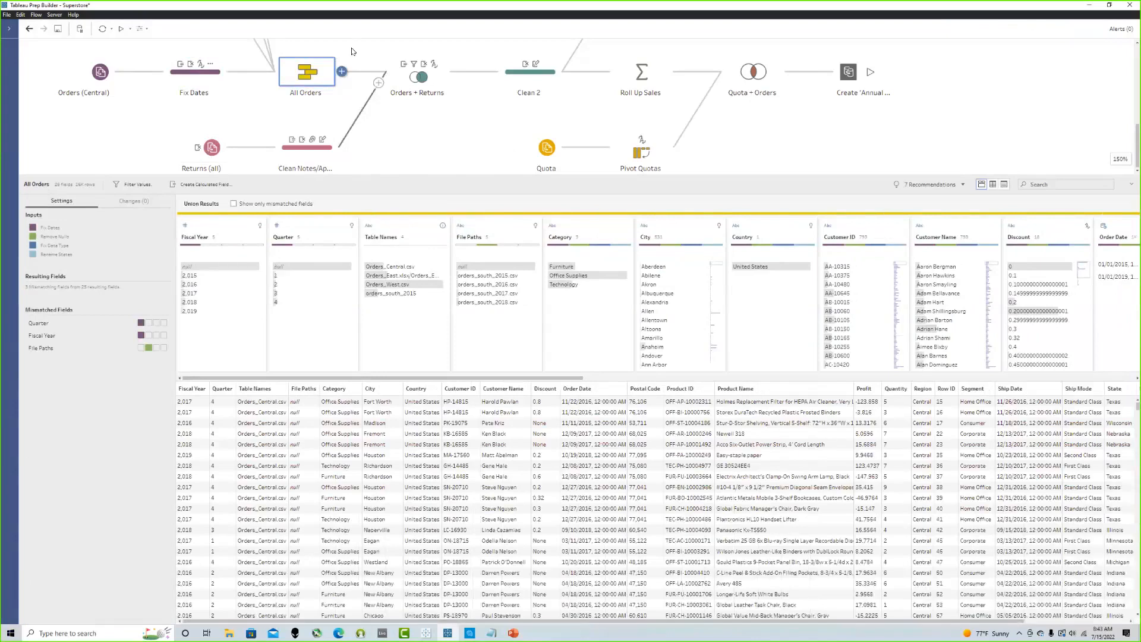
pyautogui.click(342, 72)
pyautogui.click(374, 83)
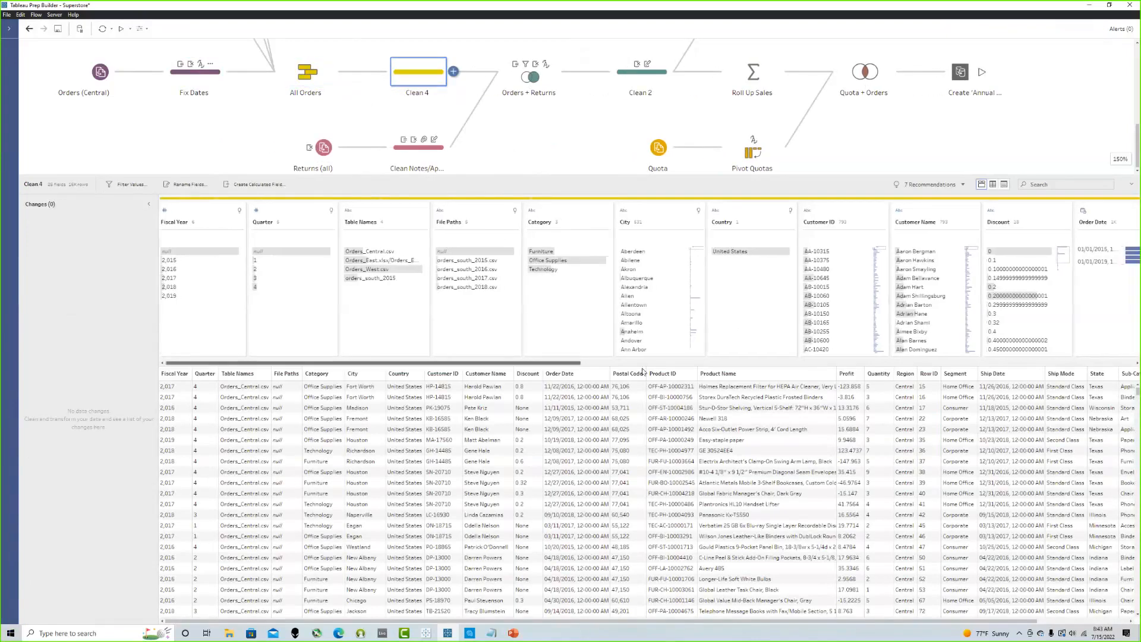
# Step: Create a Rank calculated field from Sales in the new cleaning step, grouped by Region
pyautogui.moveTo(512, 362); pyautogui.dragTo(1064, 363)
pyautogui.rightClick(1018, 216)
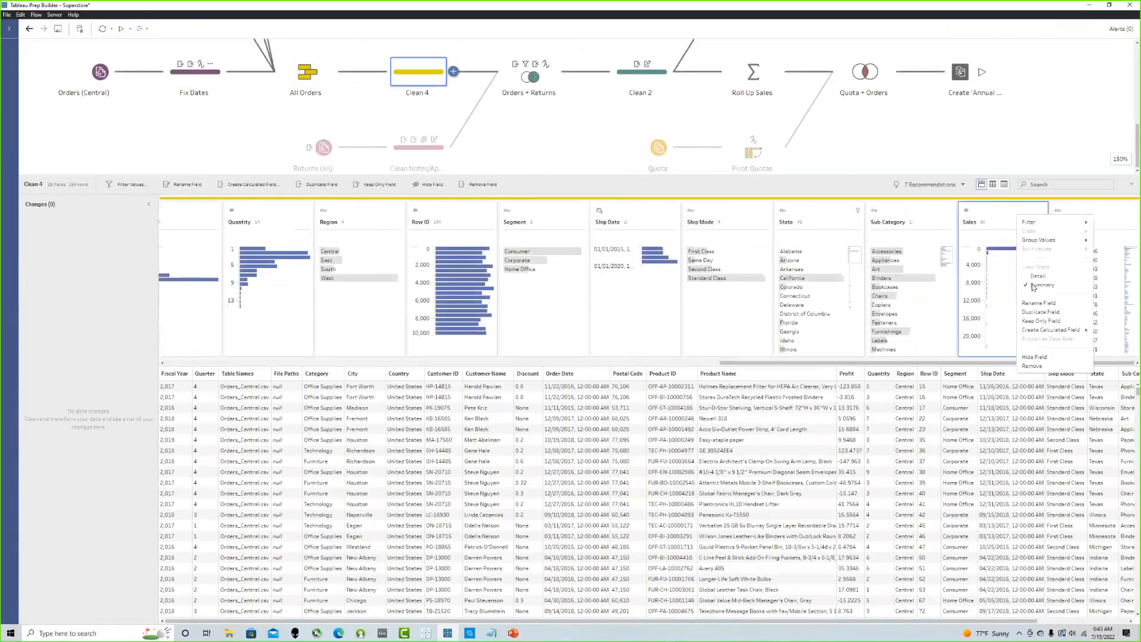
pyautogui.moveTo(1049, 330)
pyautogui.click(996, 347)
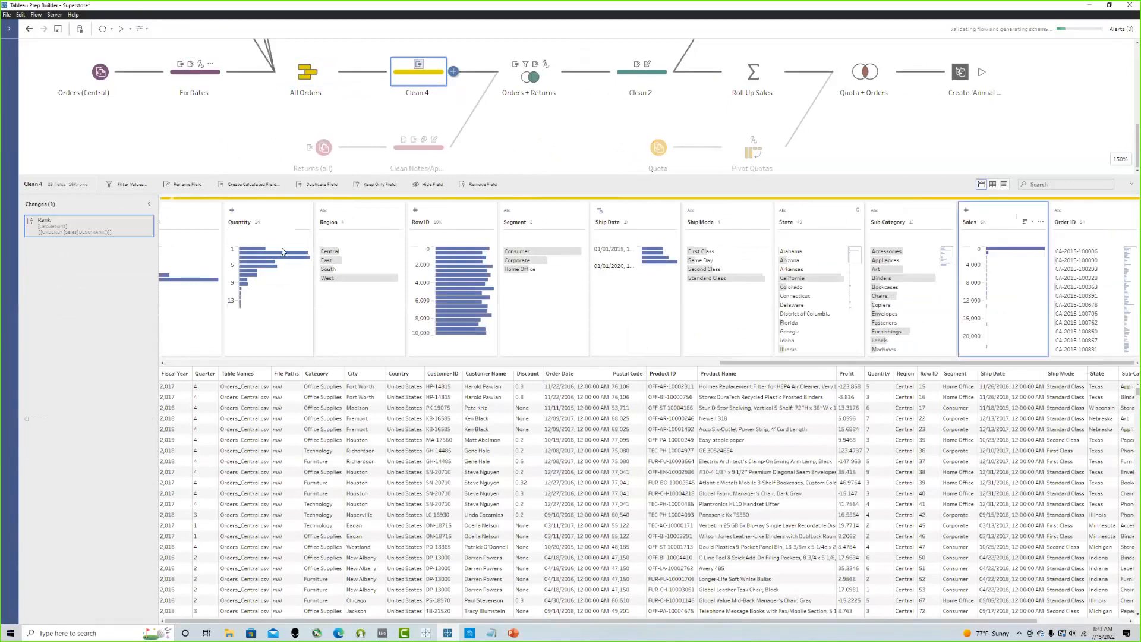
pyautogui.click(286, 254)
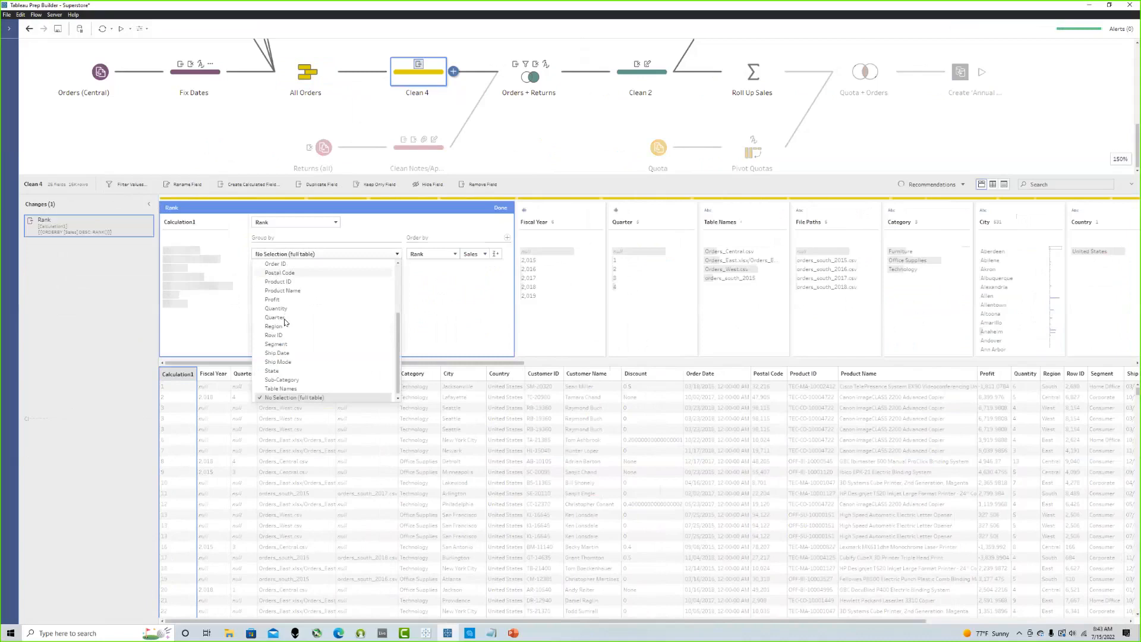
pyautogui.click(274, 326)
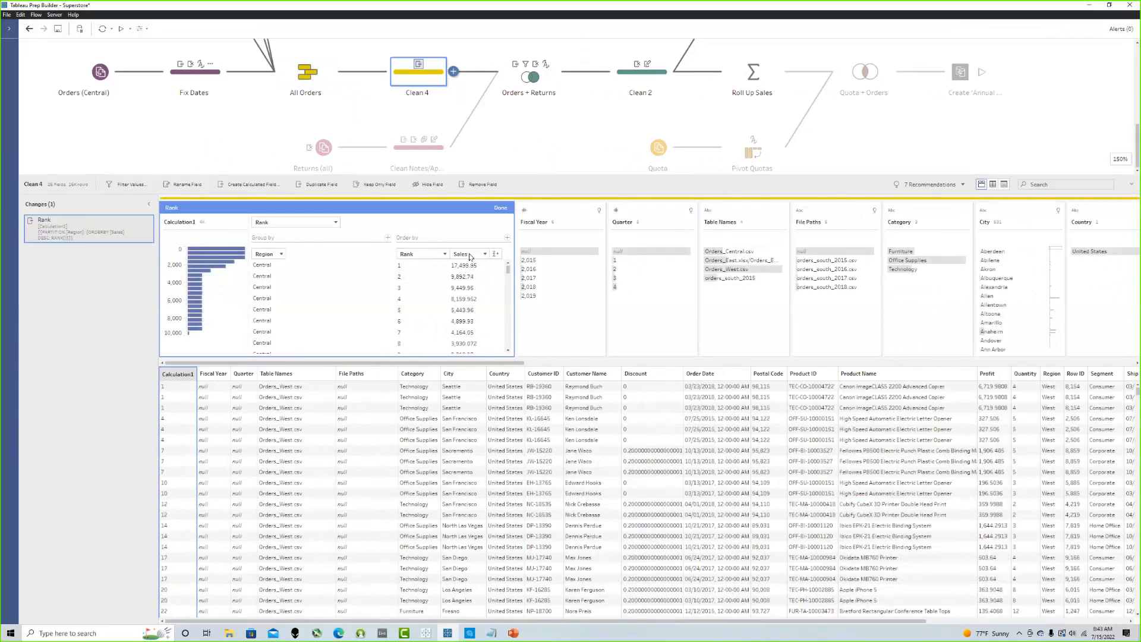
pyautogui.click(496, 255)
pyautogui.click(501, 208)
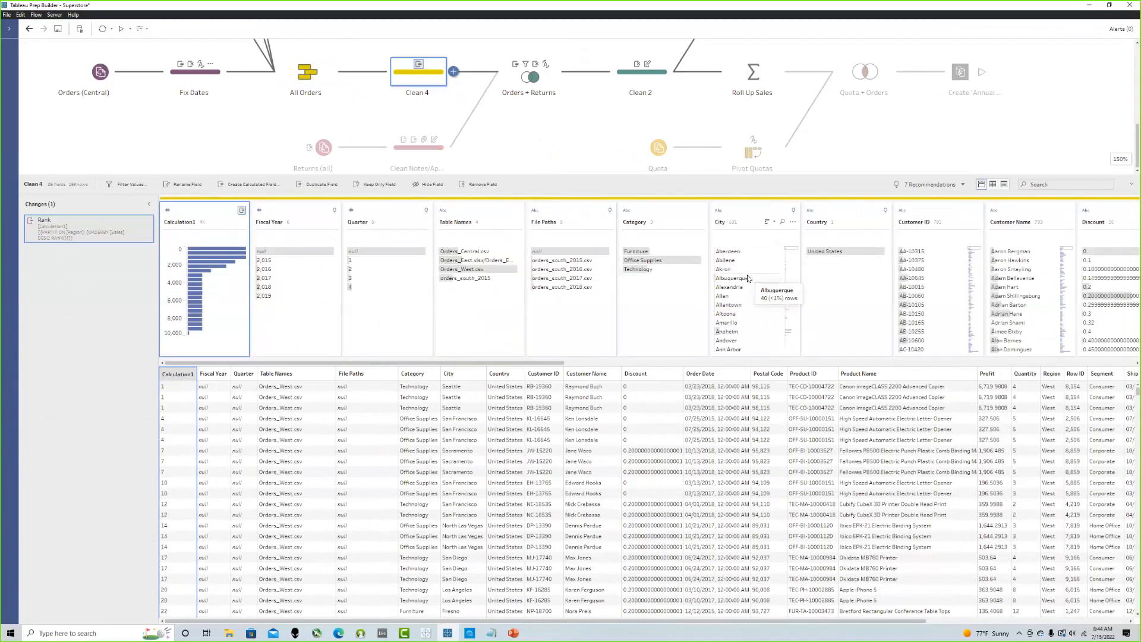
# Step: Highlight the Central and East values of Region one after the other and compare their sales ranks in the data grid
pyautogui.moveTo(471, 362); pyautogui.dragTo(777, 377)
pyautogui.moveTo(990, 284)
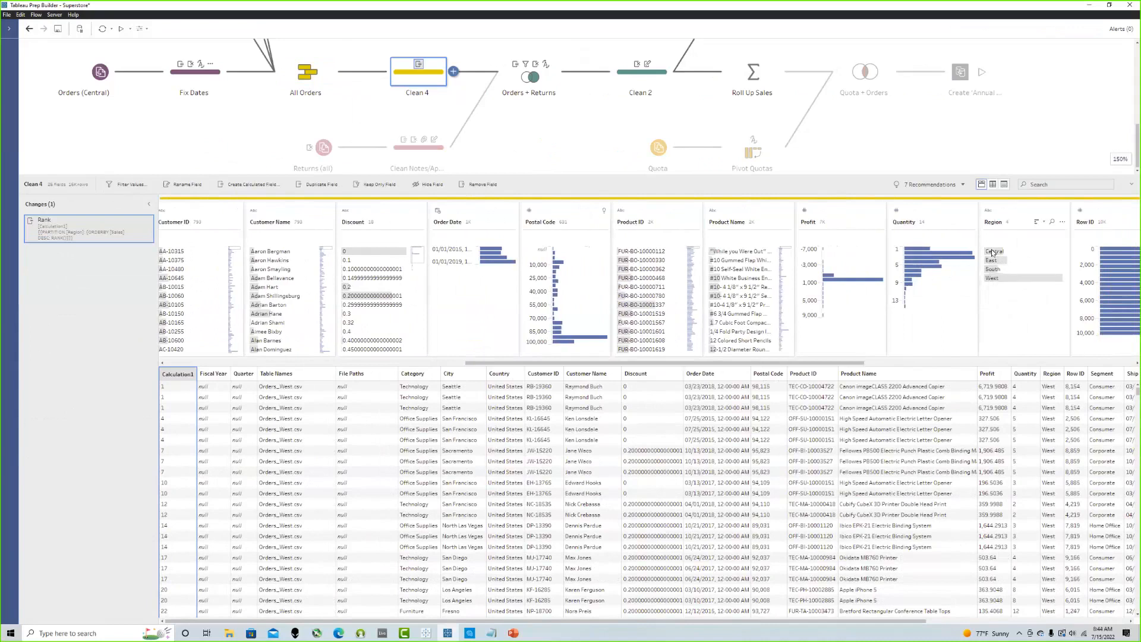
pyautogui.click(992, 252)
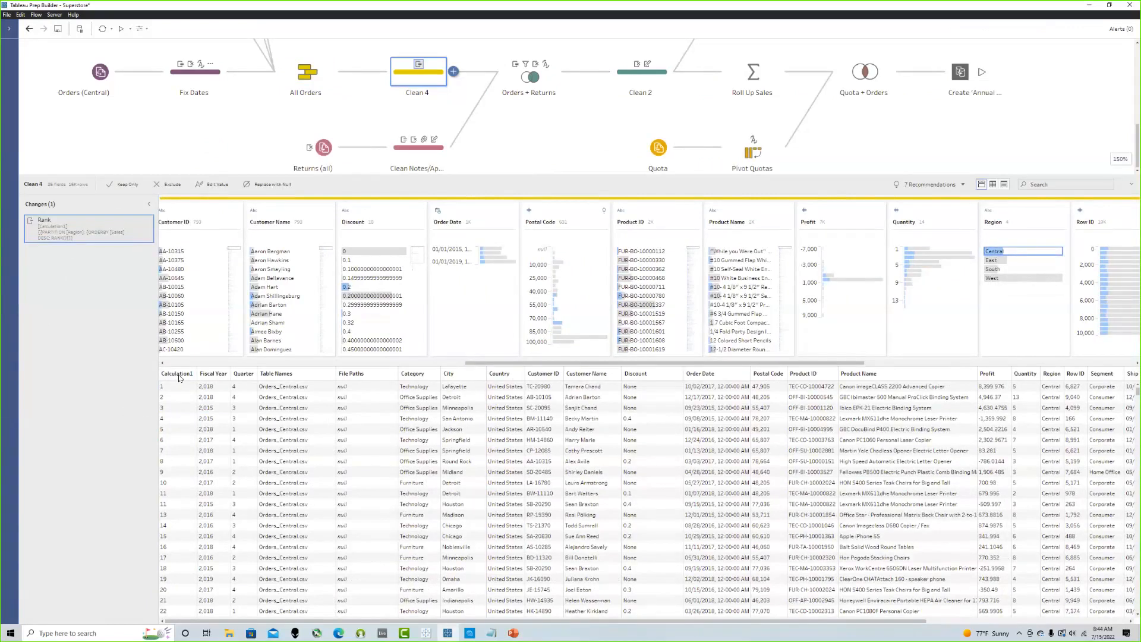
pyautogui.press('ctrl')
pyautogui.press('ctrl')
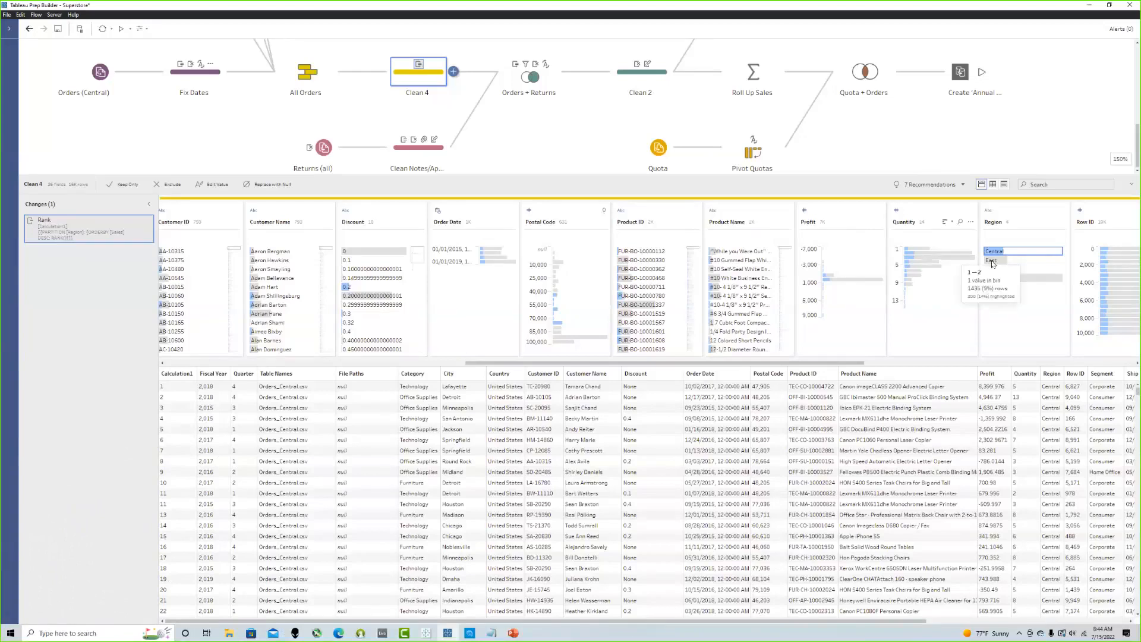
pyautogui.click(991, 262)
pyautogui.press('ctrl')
pyautogui.press('ctrl')
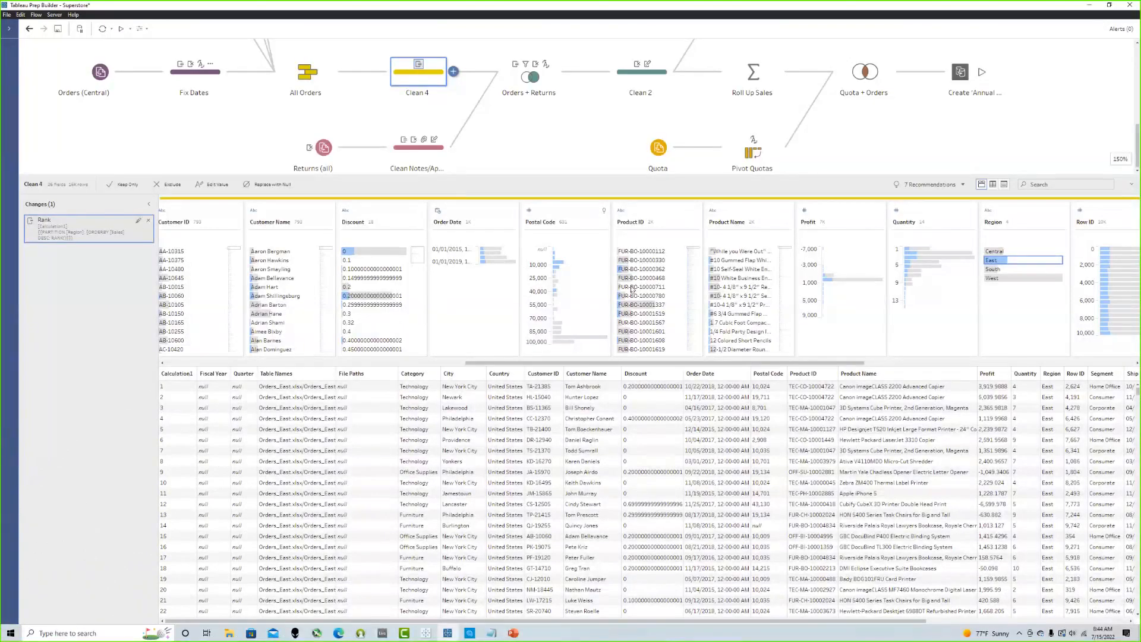
# Step: Reopen the Rank calculation to review its formula and settings, and close it again
pyautogui.moveTo(826, 363); pyautogui.dragTo(526, 364)
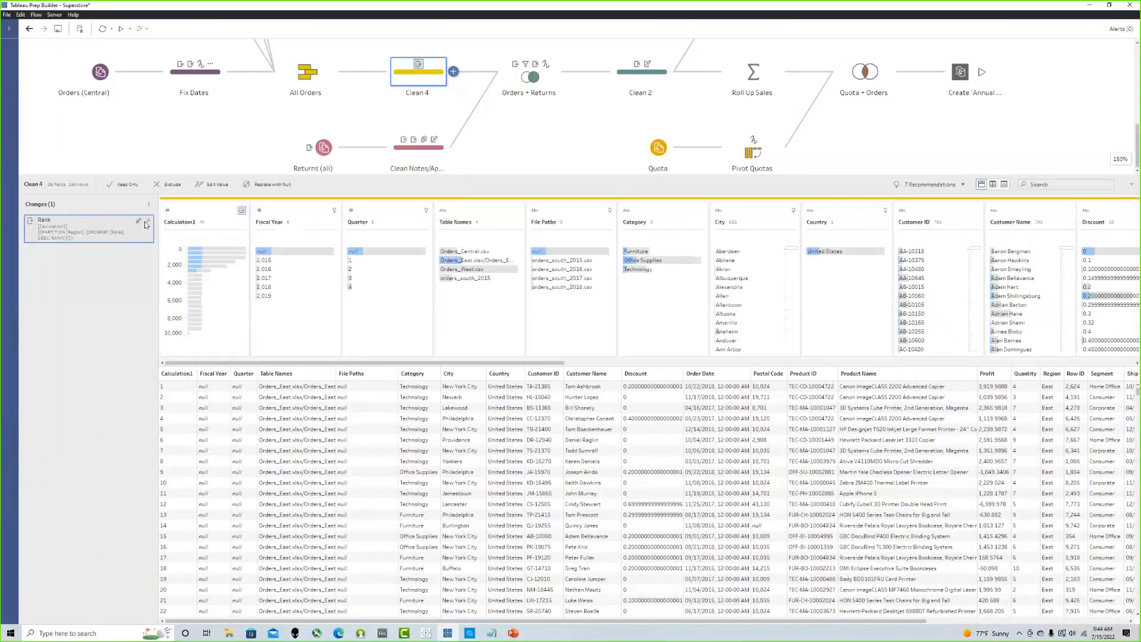
pyautogui.click(141, 224)
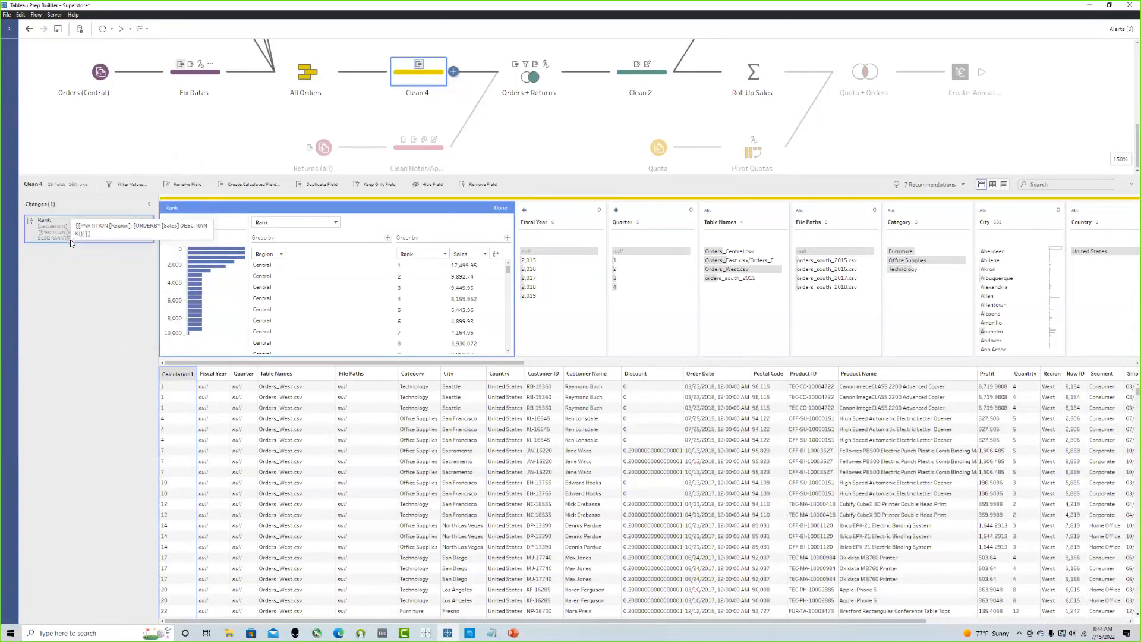
pyautogui.click(501, 209)
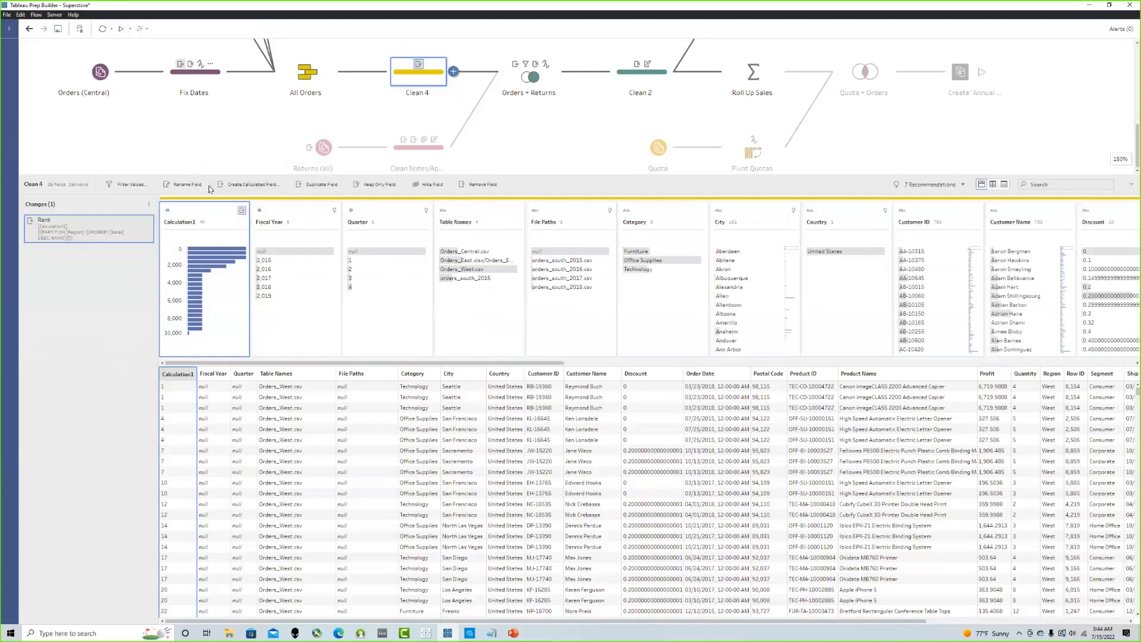
# Step: Start a custom calculated field whose formula partitions by [Region] and nests an ORDERBY expression
pyautogui.click(249, 184)
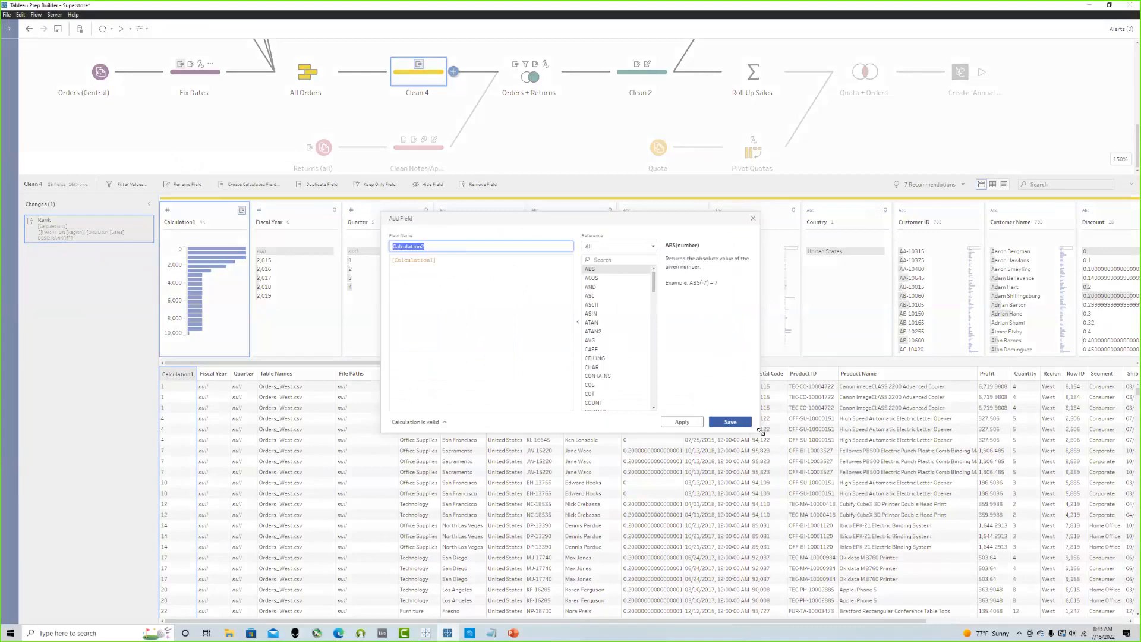
pyautogui.moveTo(760, 432); pyautogui.dragTo(873, 461)
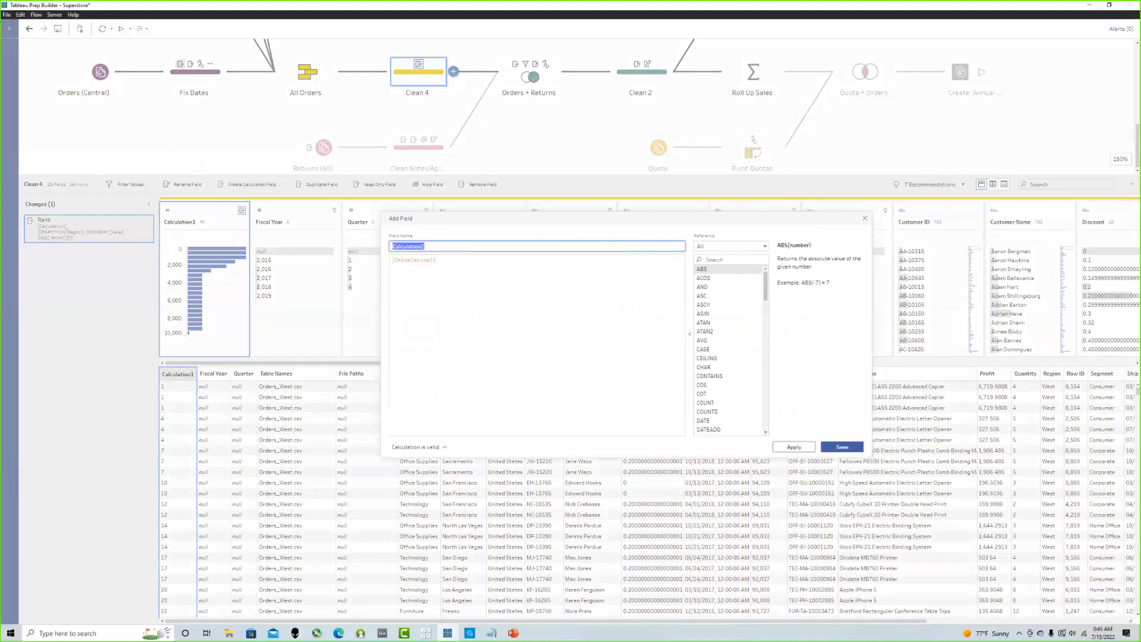
pyautogui.press('Tab')
pyautogui.write('PAr')
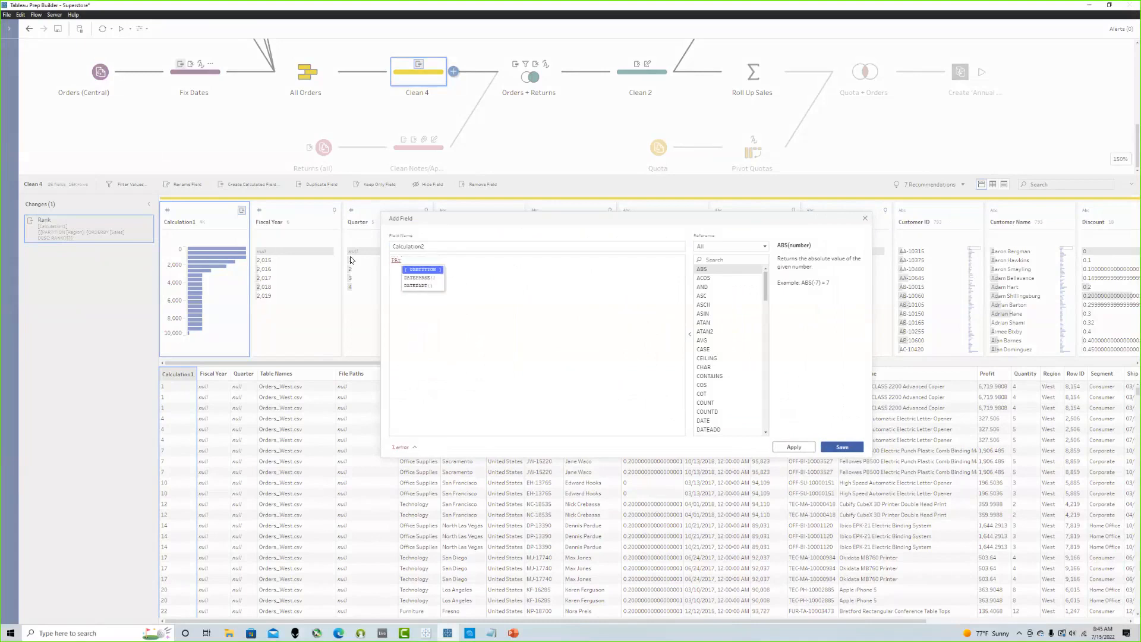
pyautogui.press('Return')
pyautogui.write('[Region]}: ORDER')
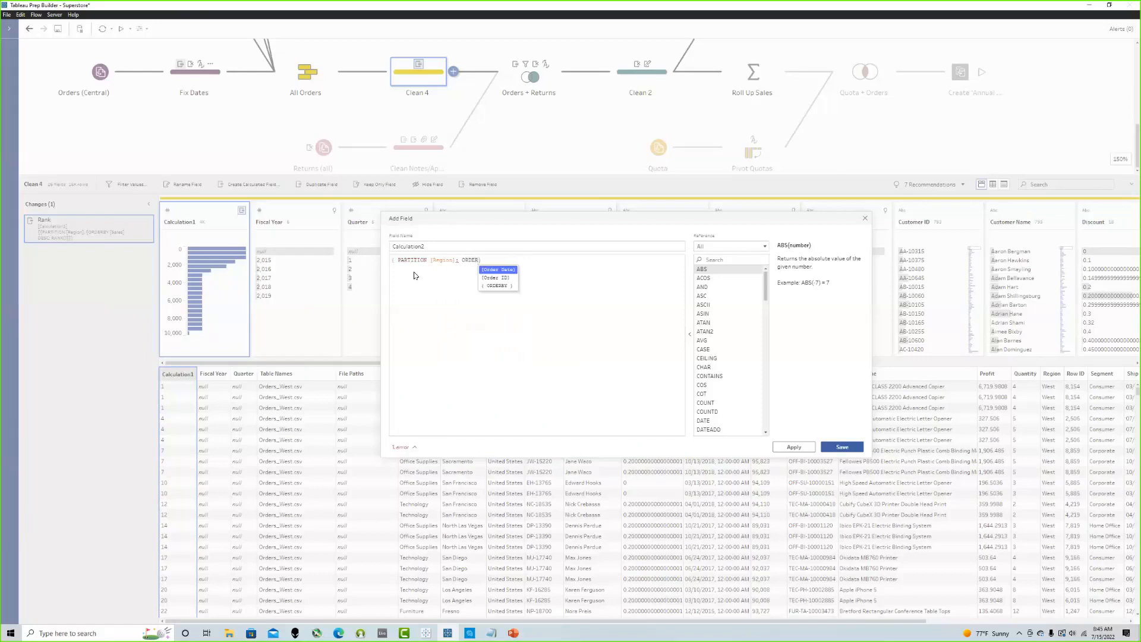
pyautogui.press('Down')
pyautogui.press('Down')
pyautogui.press('Return')
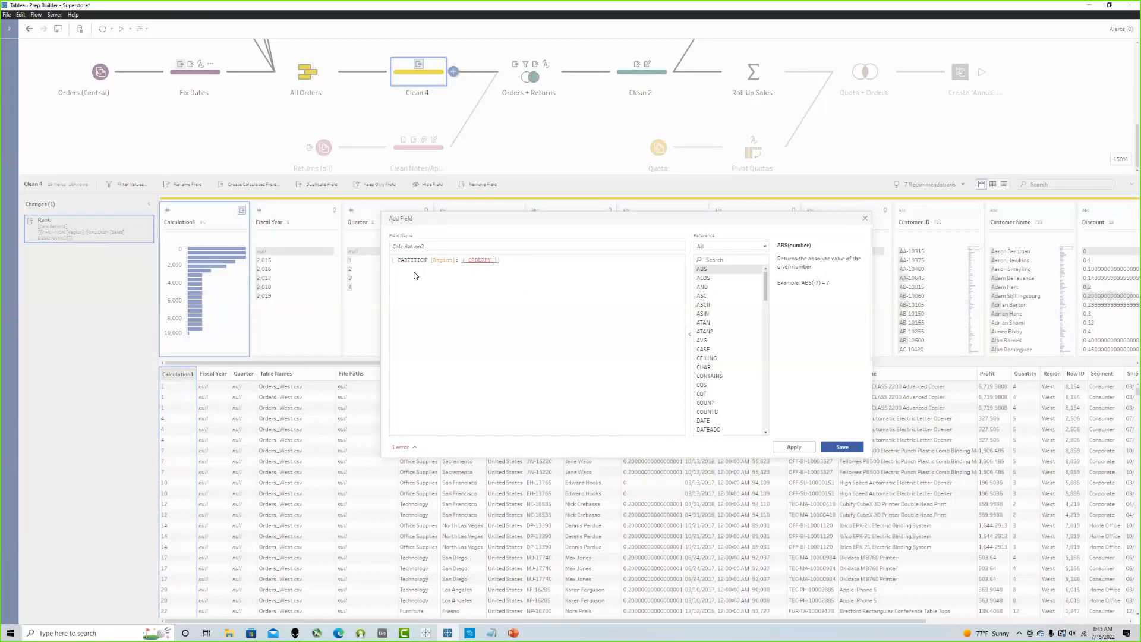
# Step: Complete the nested ORDERBY expression with [Sales] asc and the RANK() function
pyautogui.write('[Sales]')
pyautogui.press('Return')
pyautogui.write('asc')
pyautogui.press('BackSpace')
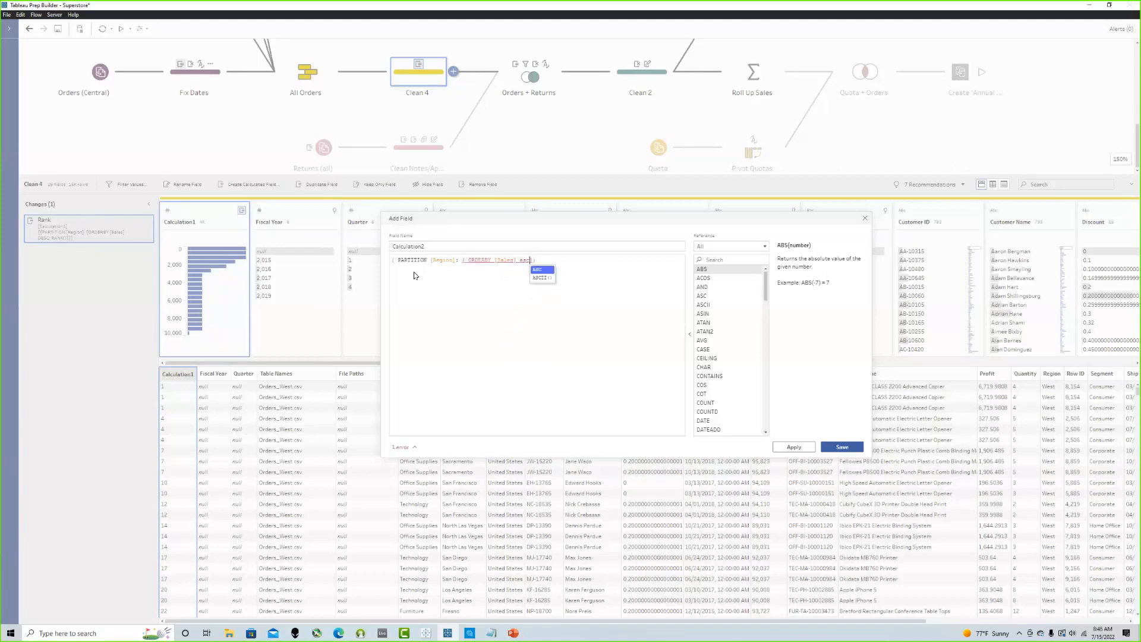
pyautogui.write(': ')
pyautogui.write('RANK()')
pyautogui.press('Return')
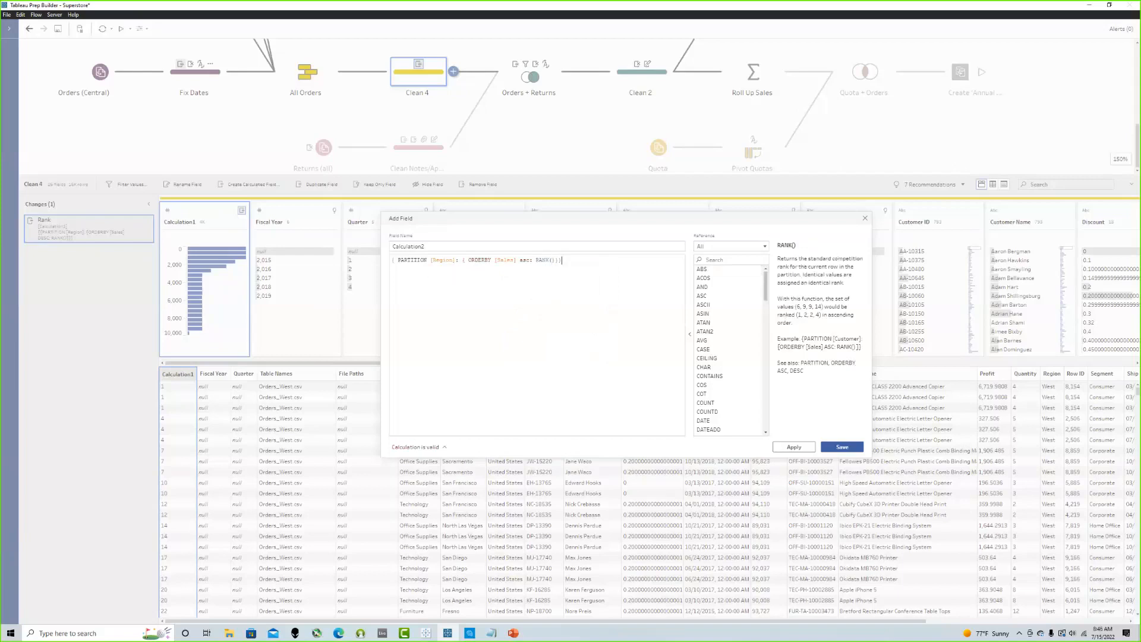
# Step: Examine the partition, ordering and RANK parts of the formula, and discard the calculated field
pyautogui.moveTo(404, 260); pyautogui.dragTo(456, 260)
pyautogui.click(451, 260)
pyautogui.moveTo(536, 260); pyautogui.dragTo(554, 260)
pyautogui.click(510, 260)
pyautogui.click(866, 221)
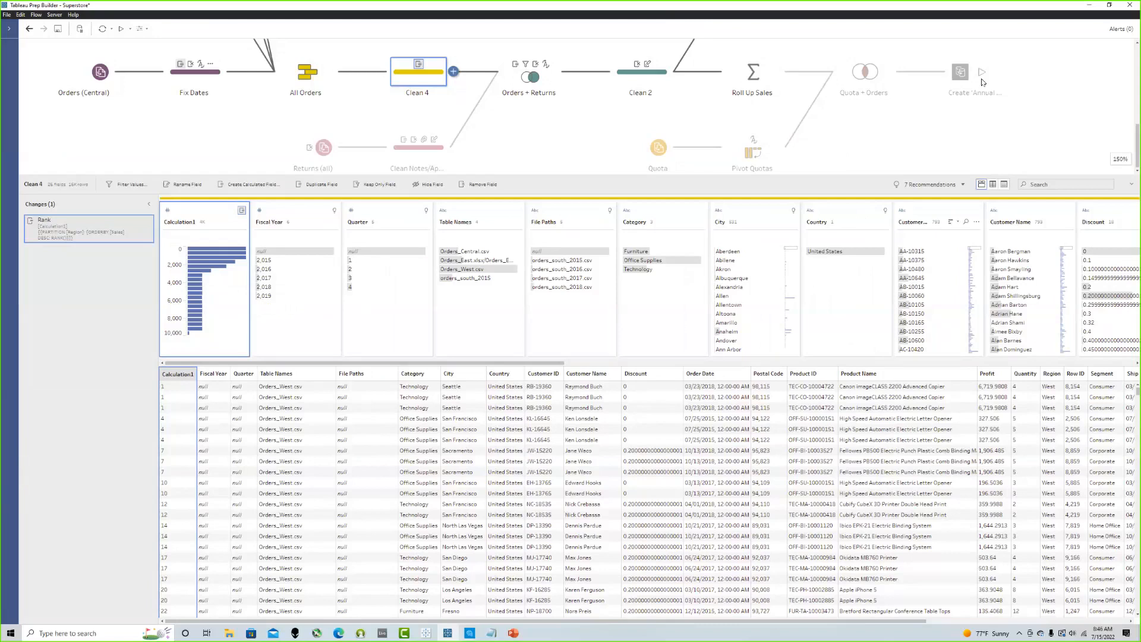
pyautogui.click(953, 63)
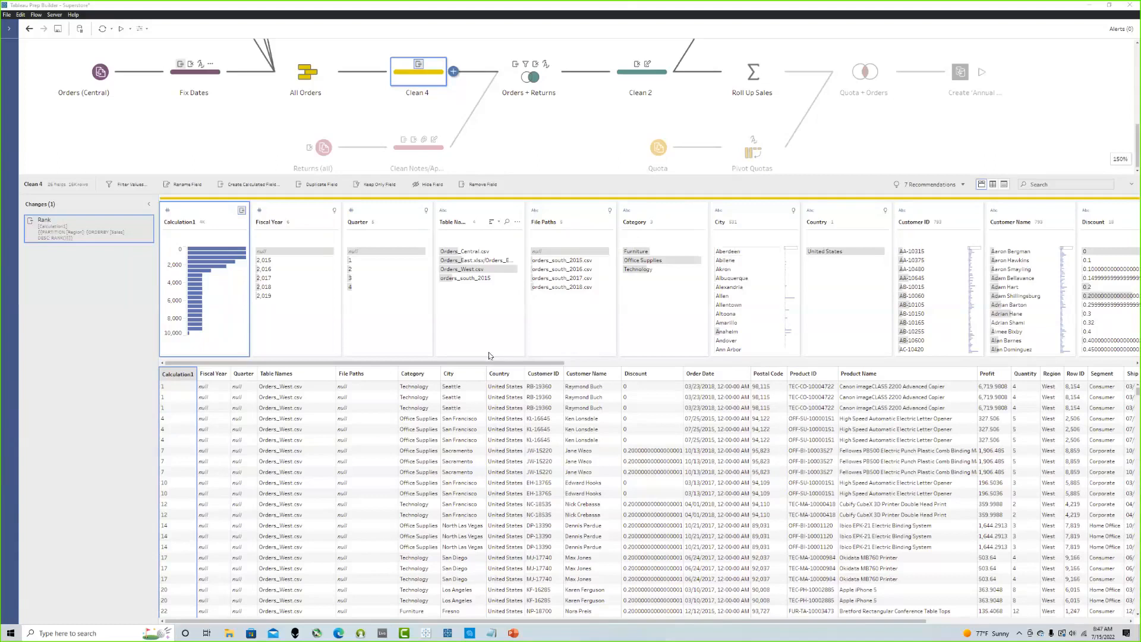
pyautogui.moveTo(483, 362); pyautogui.dragTo(488, 363)
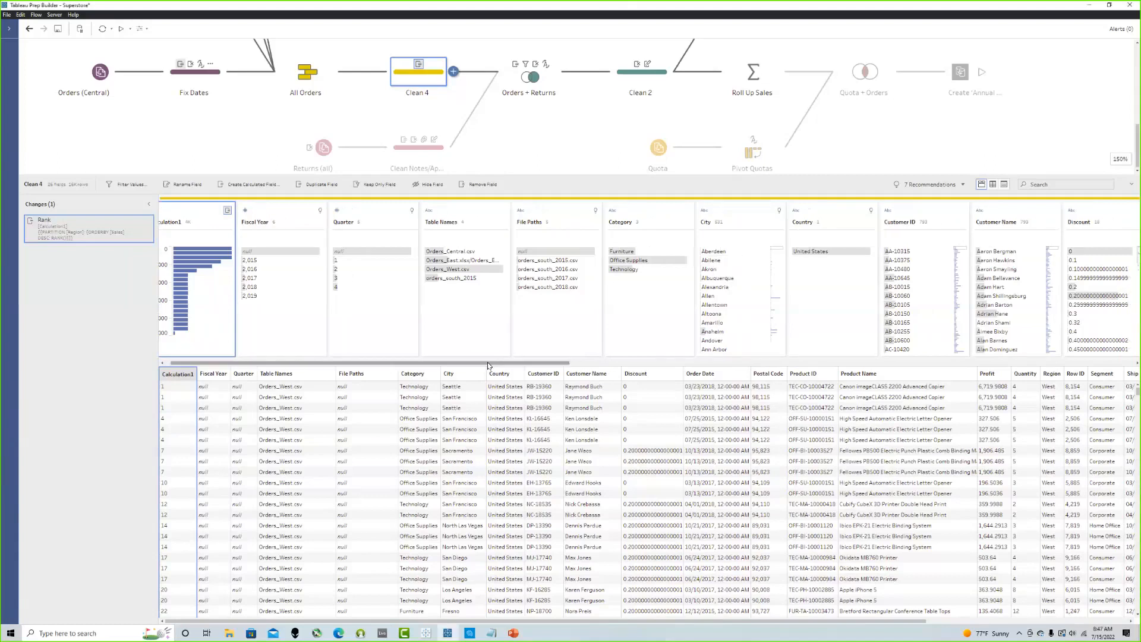
# Step: Try drafting an IF/THEN formula that tests the [Project] field in a new calculated field, and discard it
pyautogui.click(252, 185)
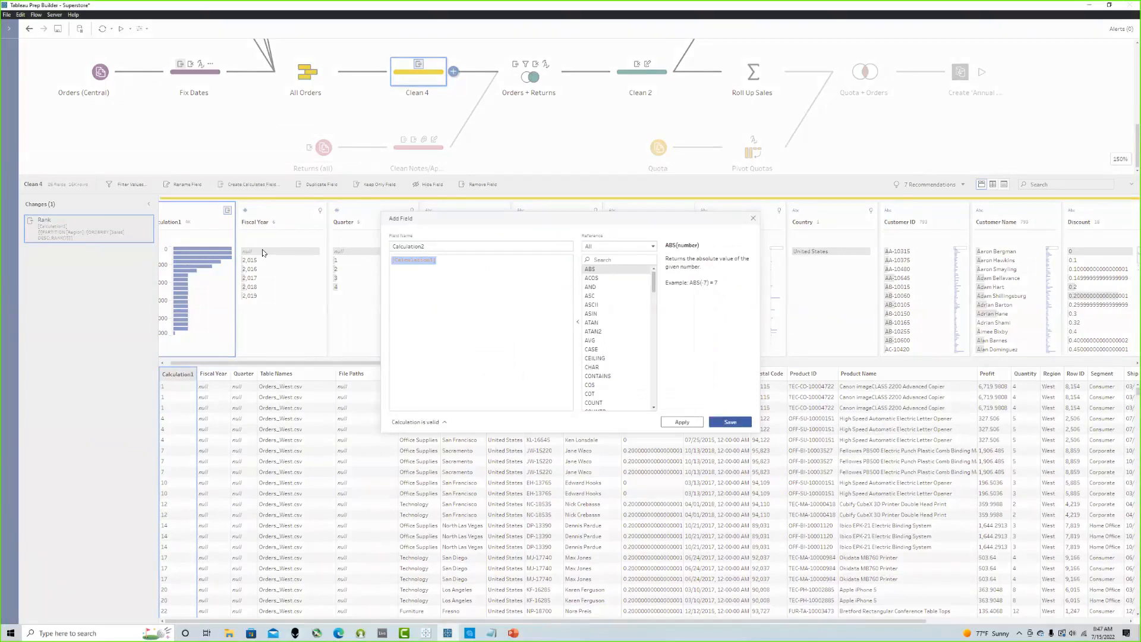
pyautogui.write("IF [Project] = 'Project B")
pyautogui.write("'")
pyautogui.press('Return')
pyautogui.write('THEN')
pyautogui.press('BackSpace')
pyautogui.press('BackSpace')
pyautogui.press('BackSpace')
pyautogui.press('BackSpace')
pyautogui.press('BackSpace')
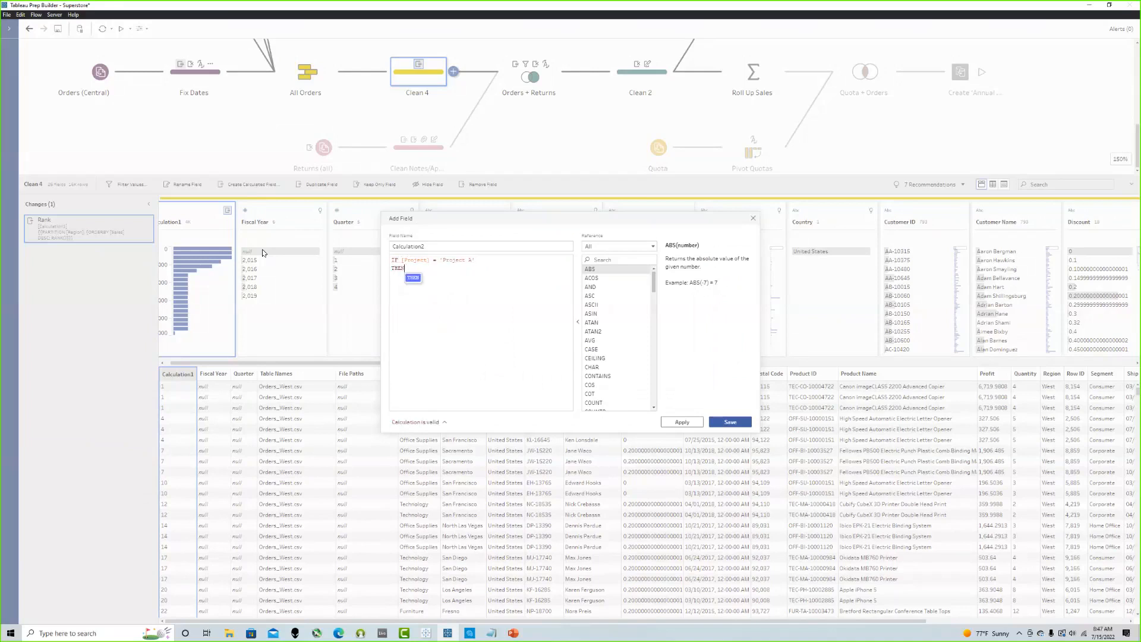
pyautogui.write('NA')
pyautogui.press('BackSpace')
pyautogui.press('BackSpace')
pyautogui.press('BackSpace')
pyautogui.click(753, 220)
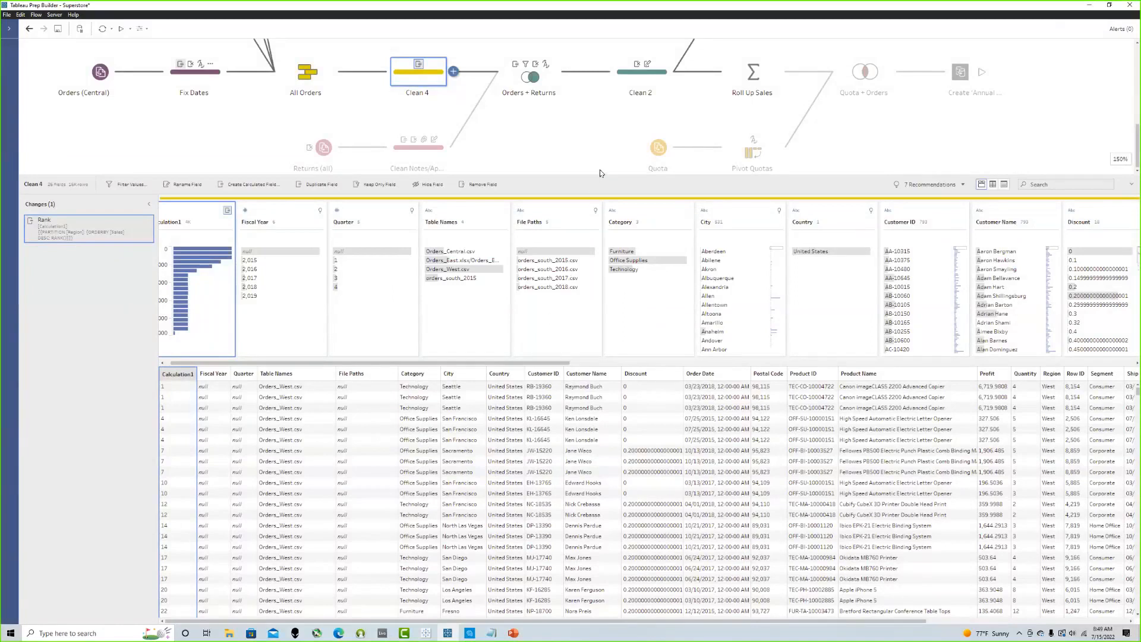
# Step: View the whole flow, check the Fix Dates step, and look through the fields of the Clean 4 step
pyautogui.click(542, 156)
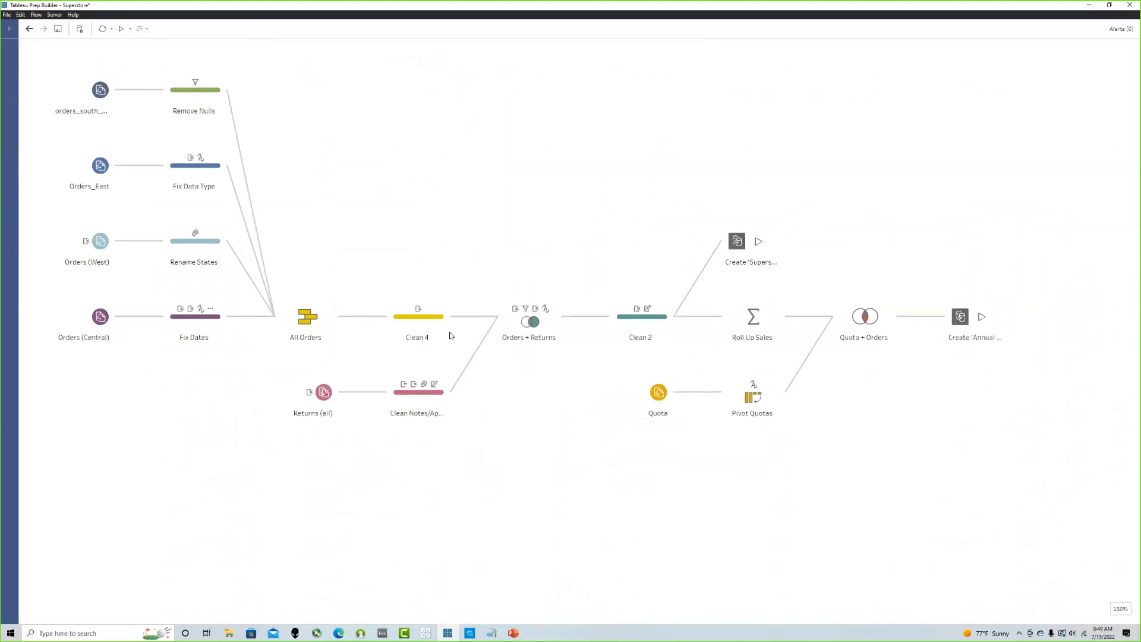
pyautogui.click(190, 321)
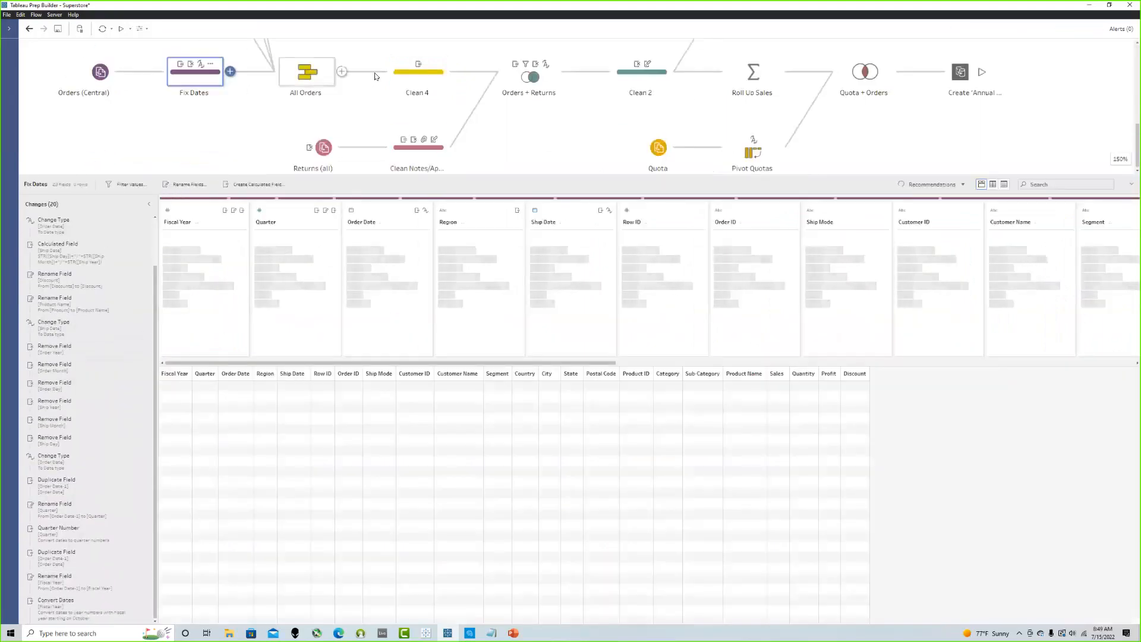
pyautogui.click(418, 72)
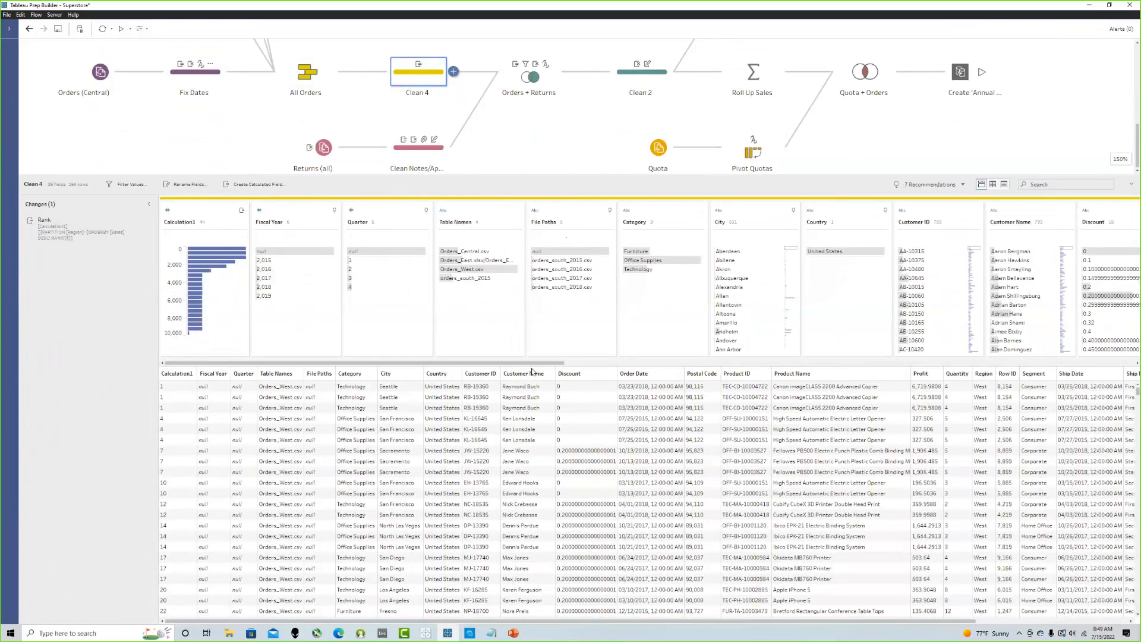
pyautogui.moveTo(529, 366); pyautogui.dragTo(652, 363)
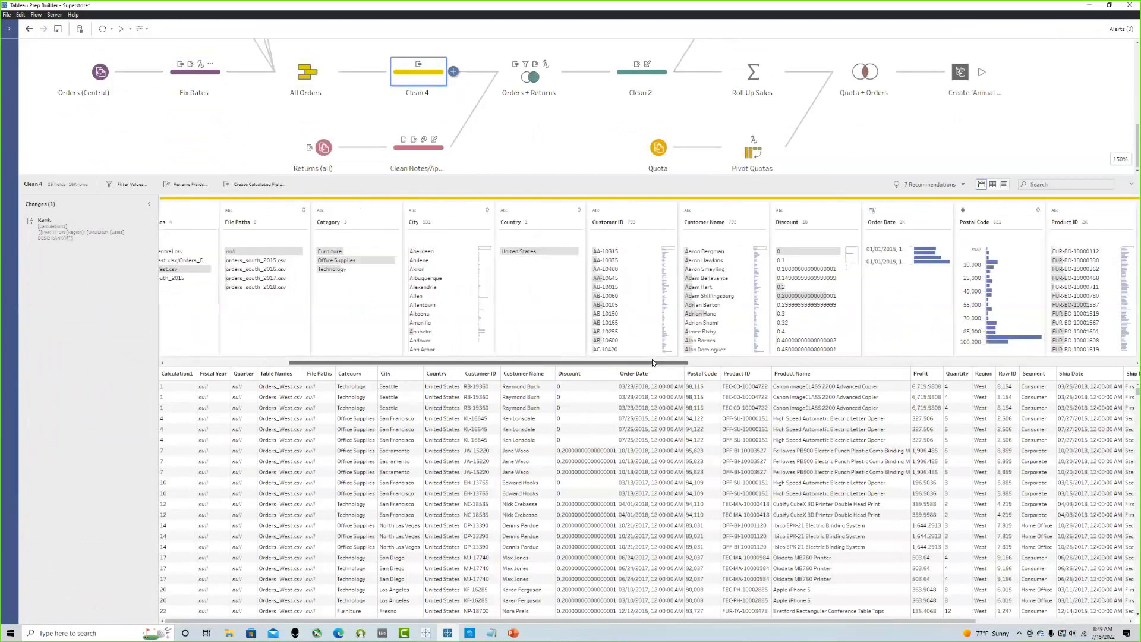
# Step: Open Tableau 2022.1, dismiss the update and file recovery dialogs, and connect to the saved Sample - Superstore data source
pyautogui.moveTo(653, 362); pyautogui.dragTo(1100, 364)
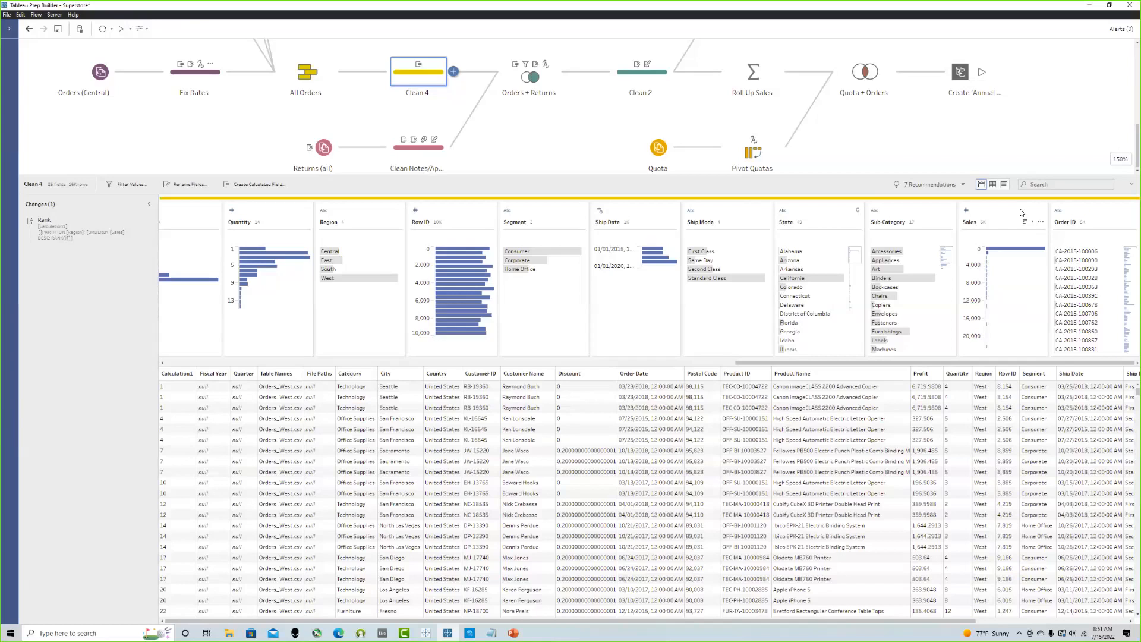
pyautogui.rightClick(427, 634)
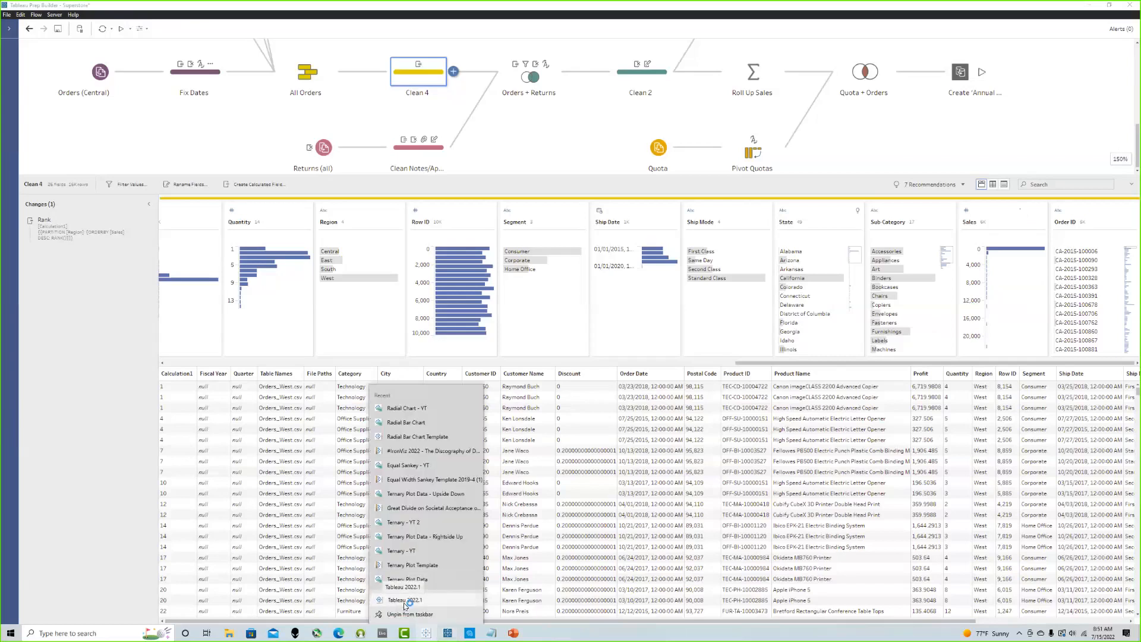
pyautogui.click(404, 601)
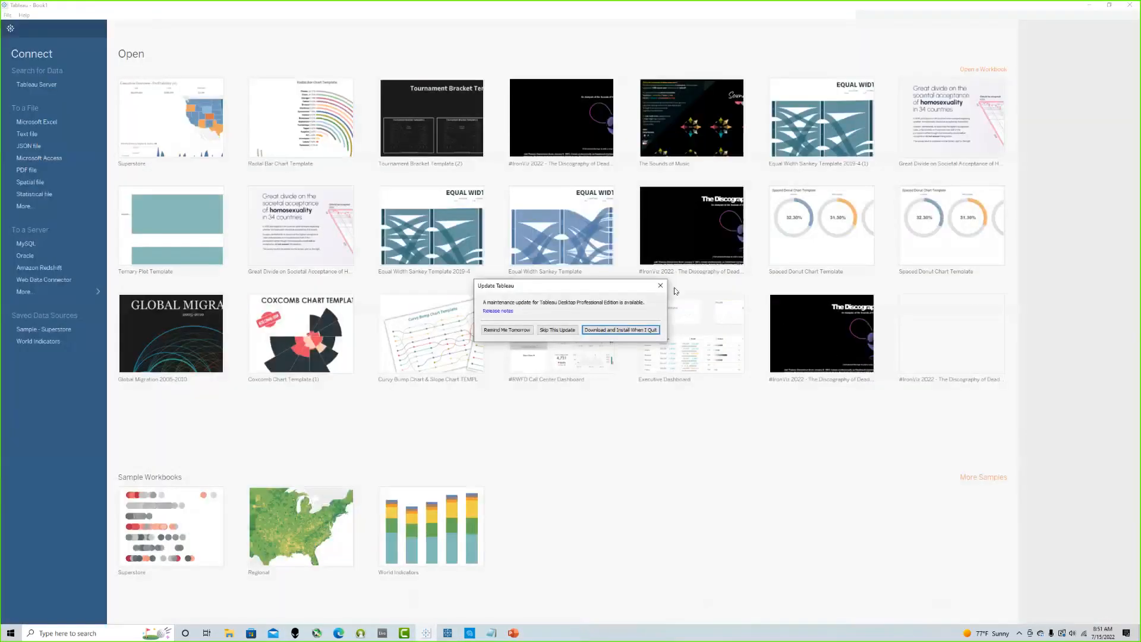
pyautogui.click(660, 286)
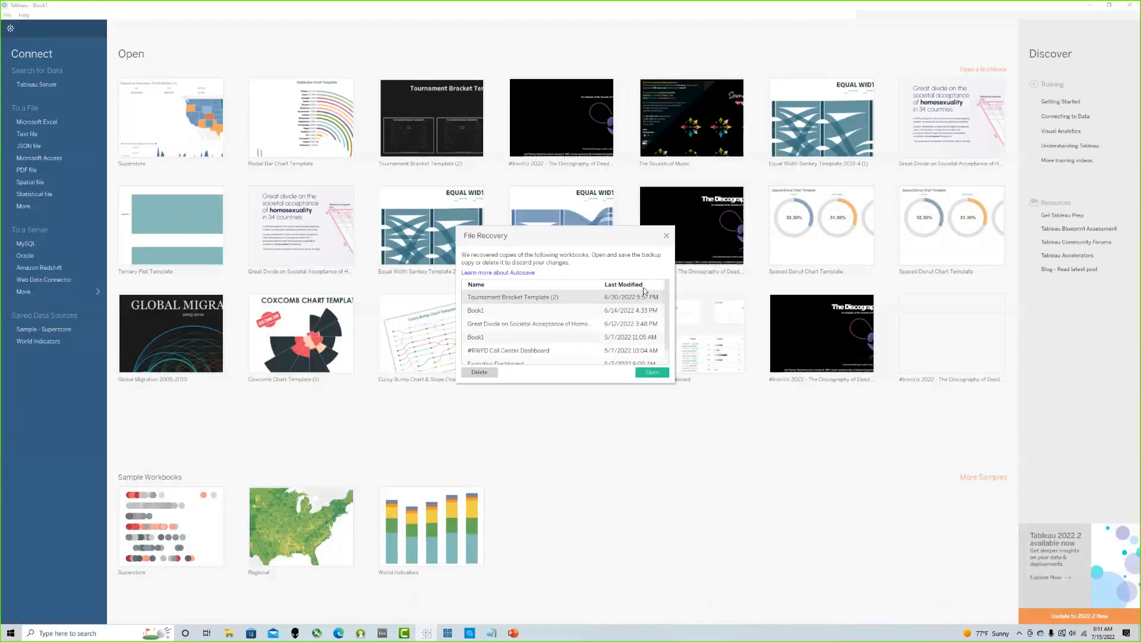
pyautogui.click(667, 236)
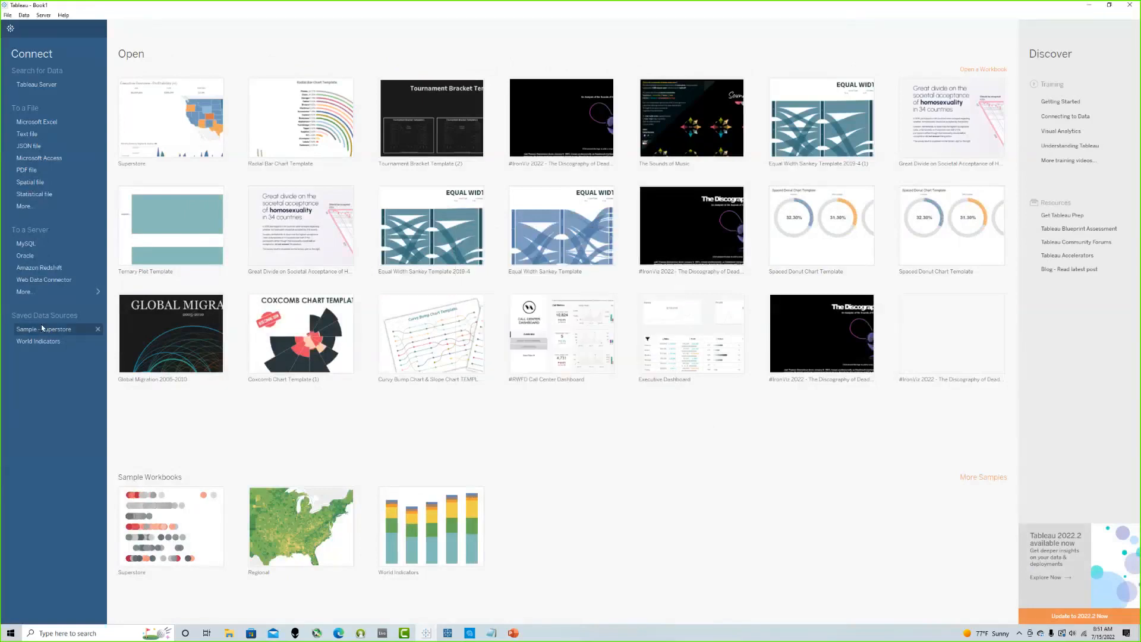
pyautogui.click(42, 329)
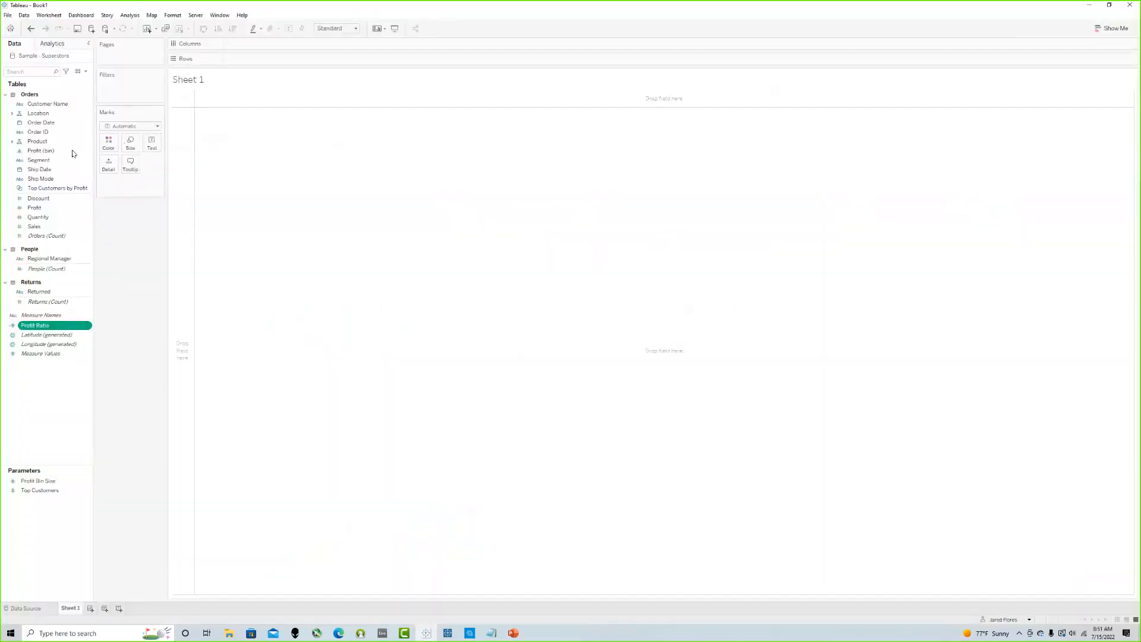
# Step: Build a text table on Sheet 1 showing the sum of Sales with one row per Region
pyautogui.moveTo(43, 230); pyautogui.dragTo(153, 143)
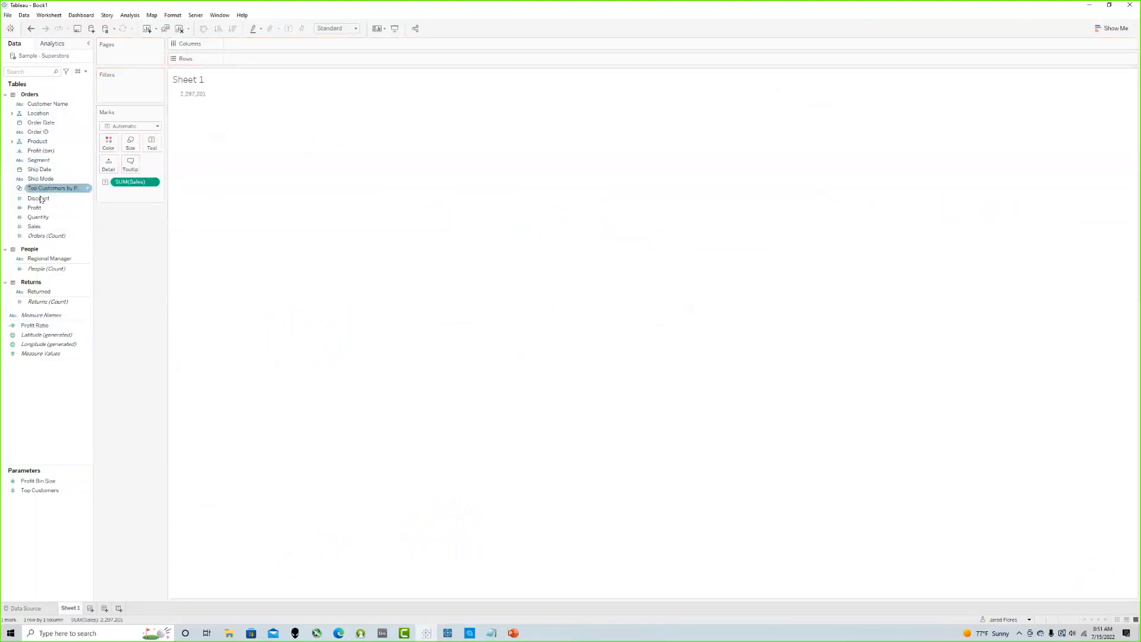
pyautogui.click(13, 114)
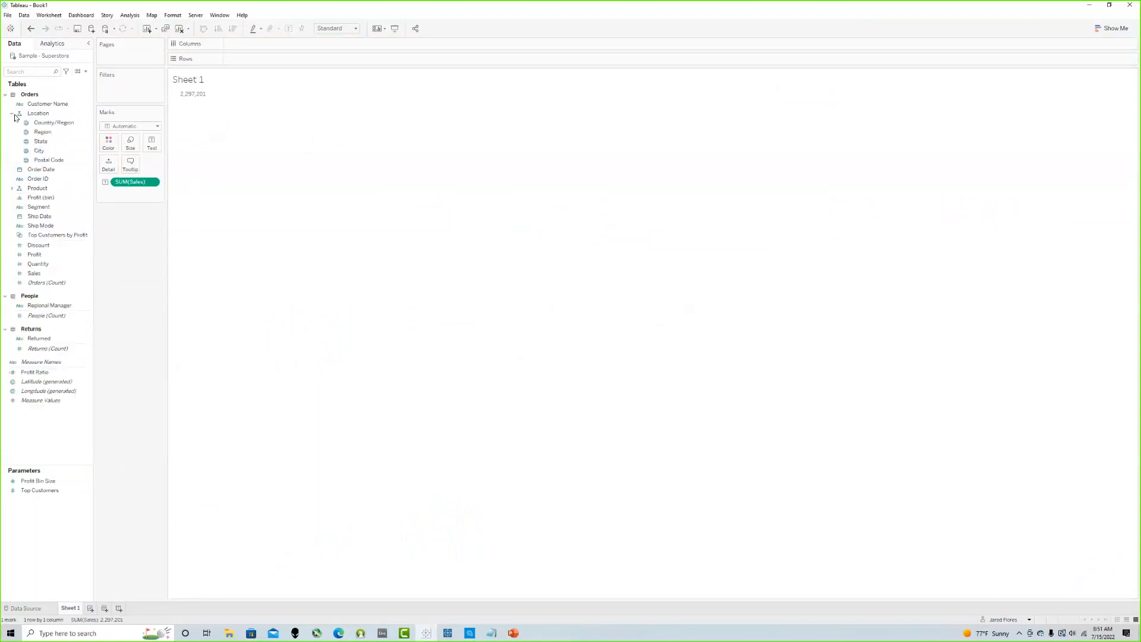
pyautogui.click(49, 132)
pyautogui.moveTo(48, 132); pyautogui.dragTo(247, 122)
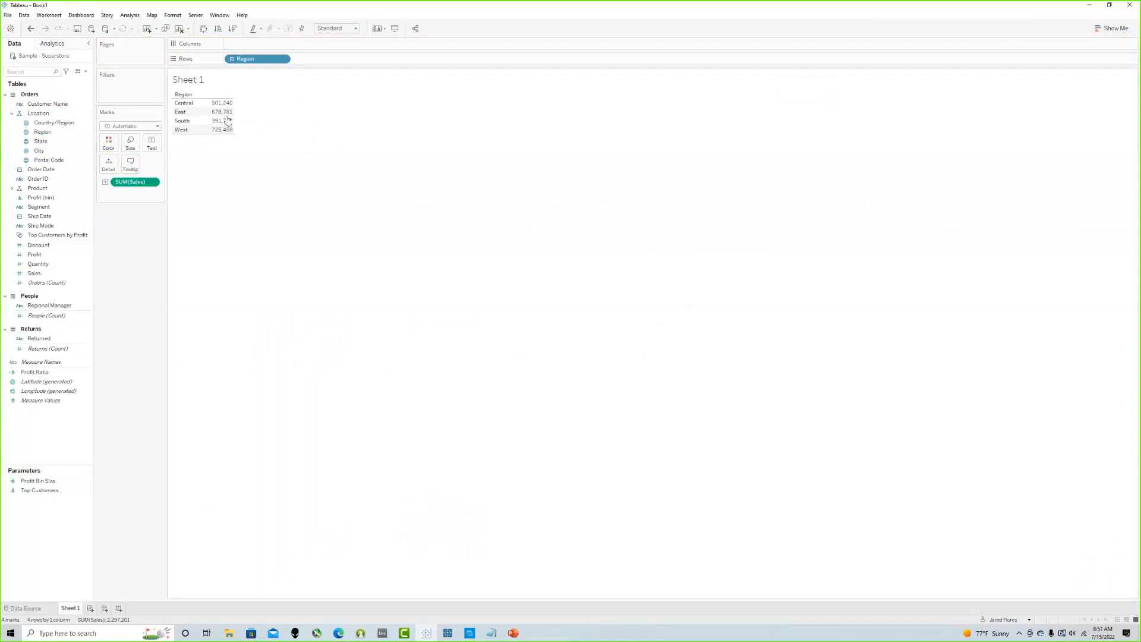
pyautogui.moveTo(220, 115)
# Step: Create a calculated field named Total Sales with the formula { FIXED : SUM([Sales])}
pyautogui.click(85, 72)
pyautogui.click(71, 78)
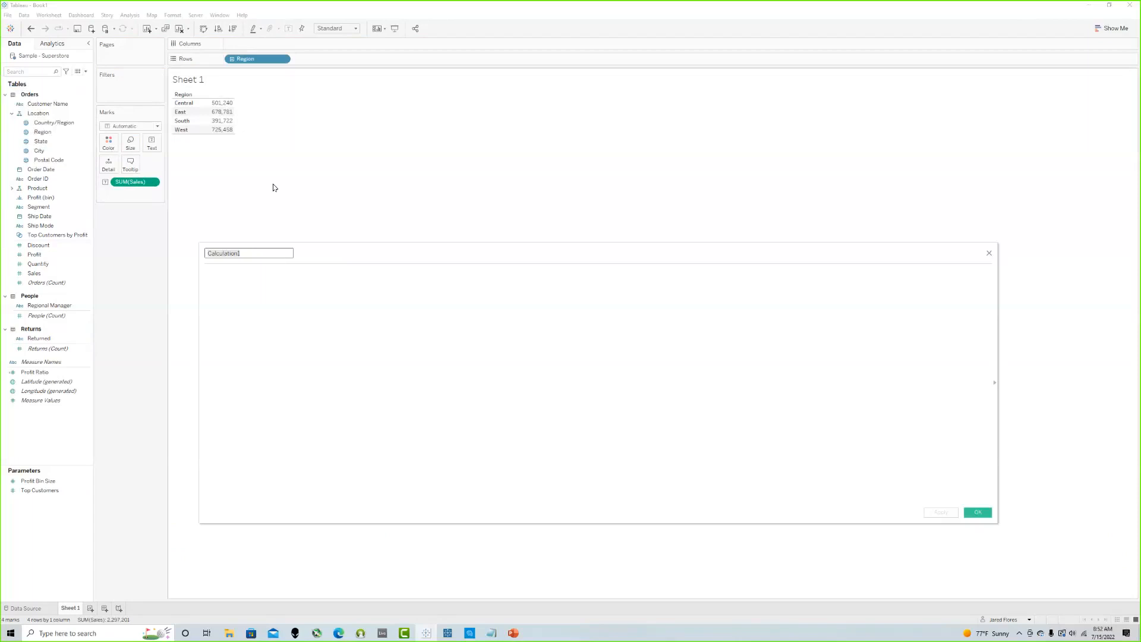
pyautogui.write('Total Sales')
pyautogui.press('Tab')
pyautogui.write('{')
pyautogui.press('Return')
pyautogui.scroll(5, 238, 277)
pyautogui.write(':')
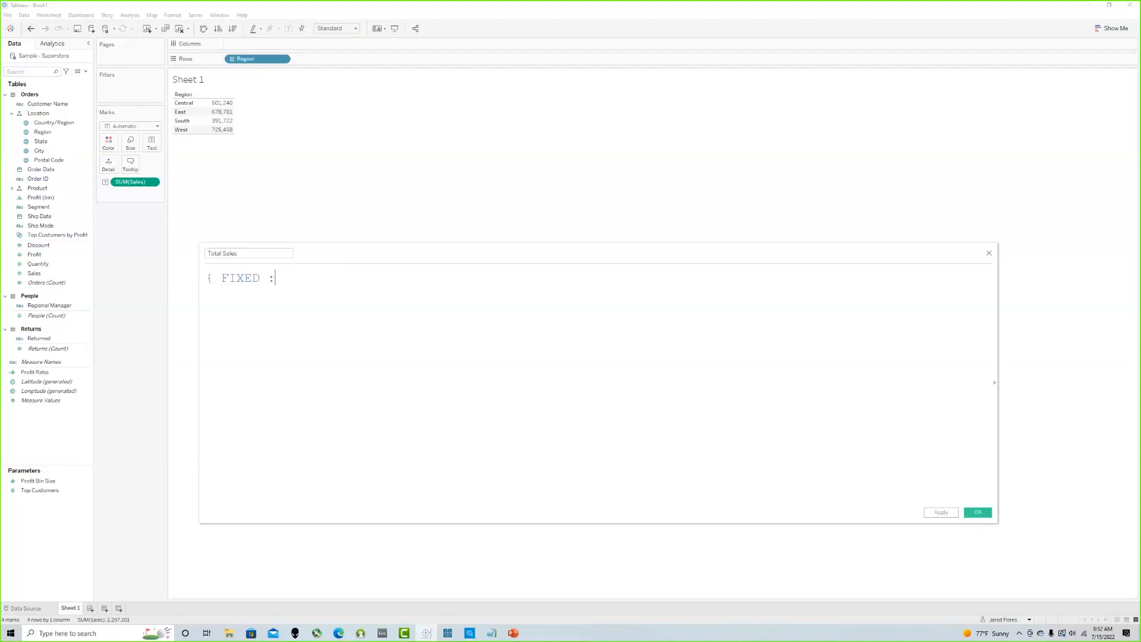
pyautogui.write(':SUM')
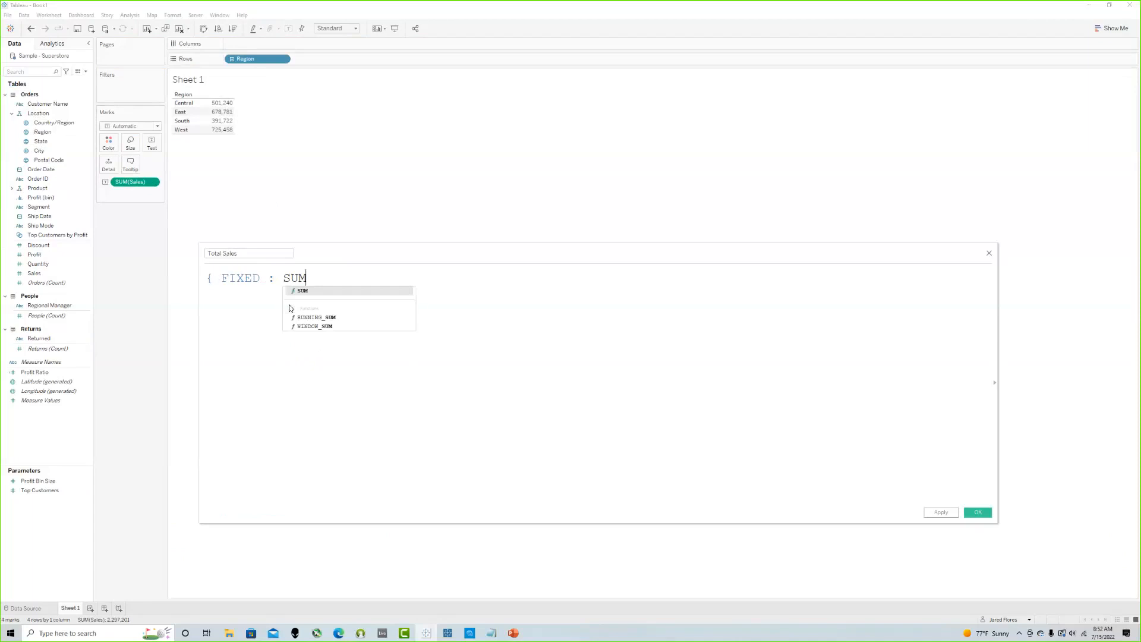
pyautogui.write('([Sales])}')
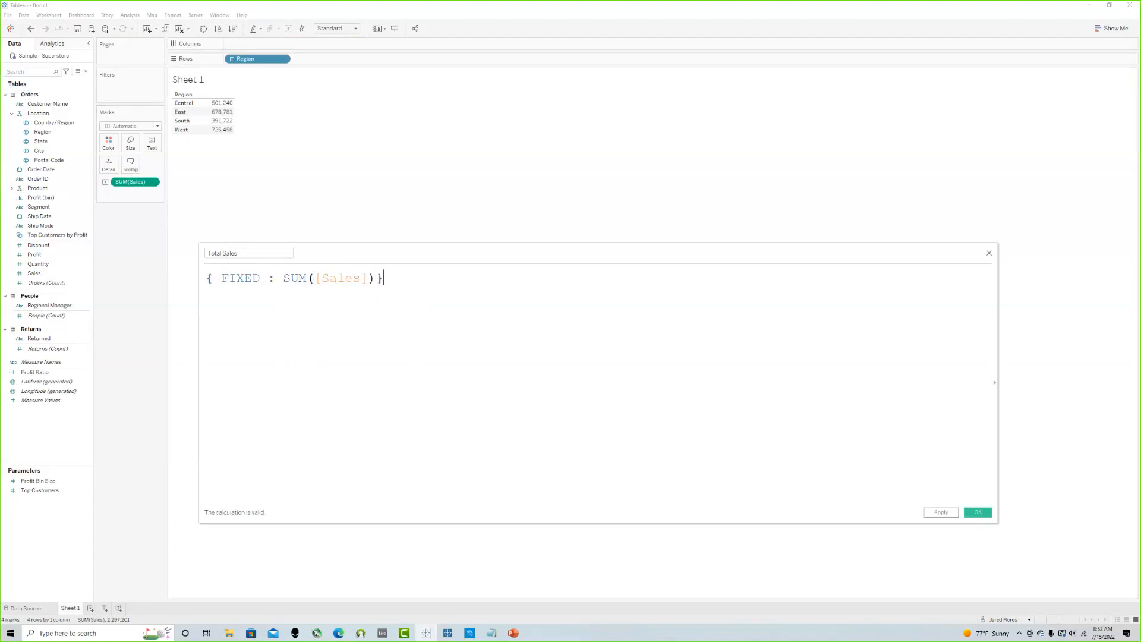
# Step: Review the FIXED part of the formula, then save the Total Sales calculation and add it beside Sales in the table
pyautogui.moveTo(267, 277); pyautogui.dragTo(221, 278)
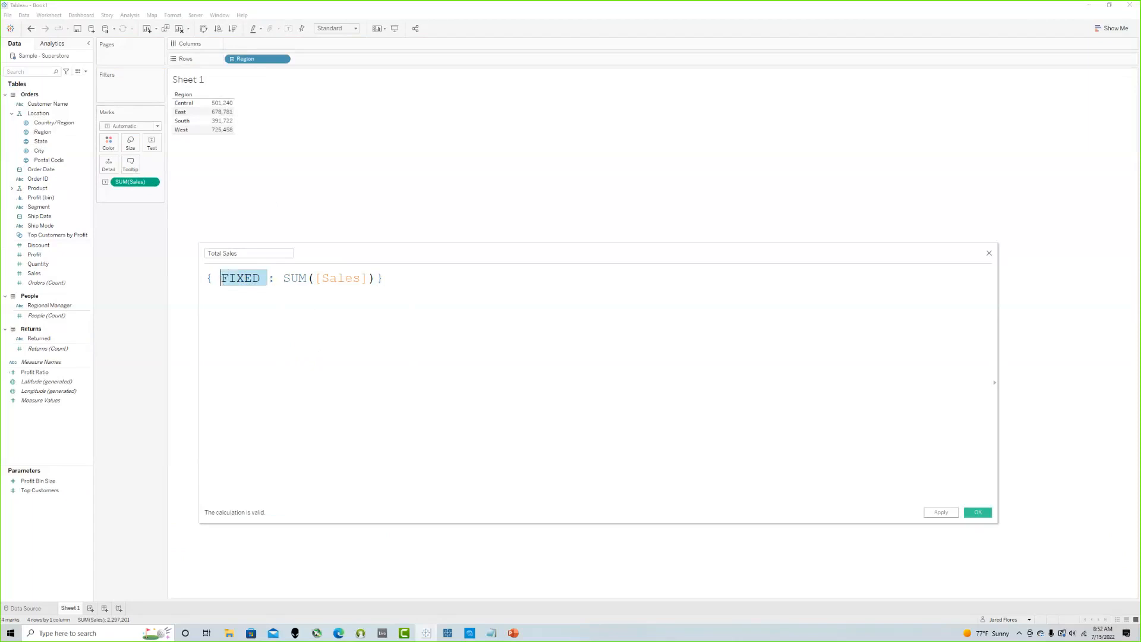
pyautogui.click(268, 277)
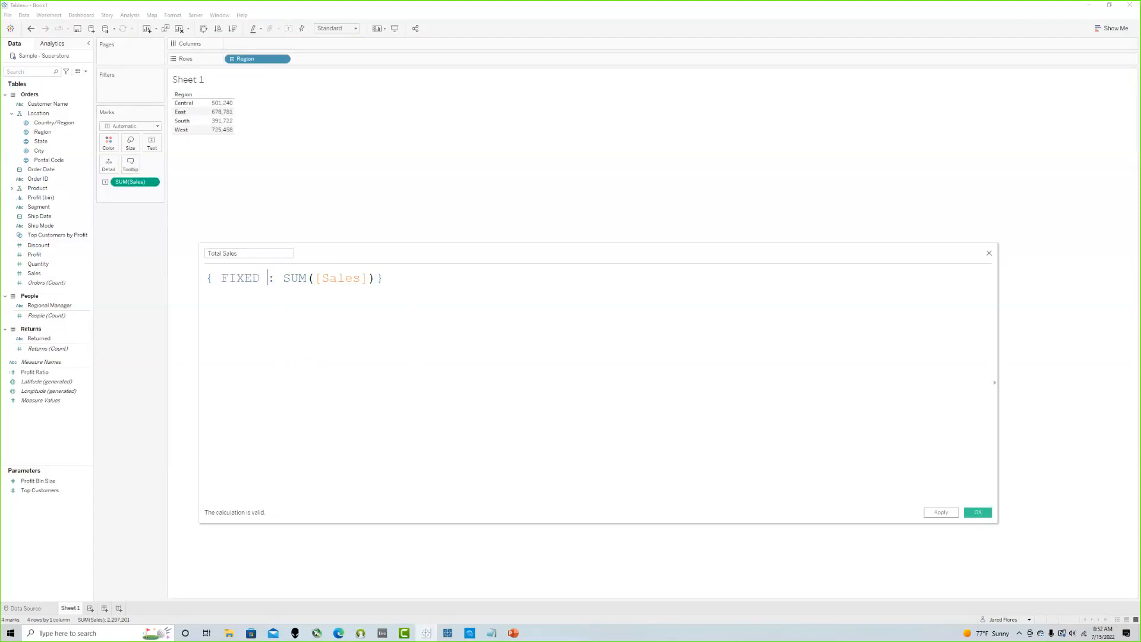
pyautogui.moveTo(268, 278); pyautogui.dragTo(221, 278)
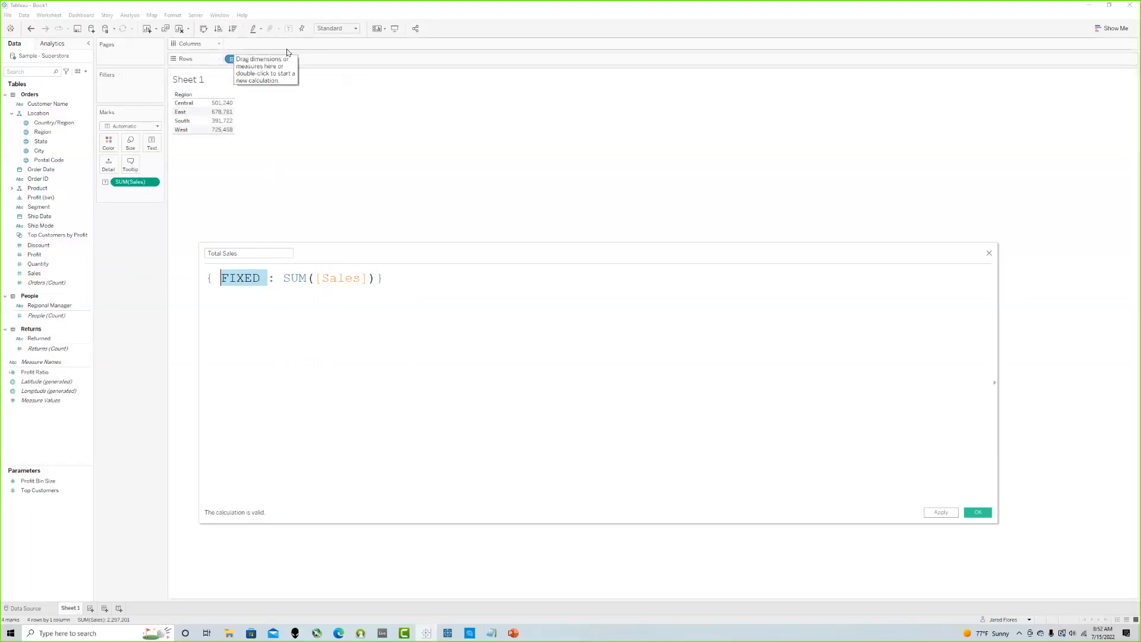
pyautogui.click(274, 277)
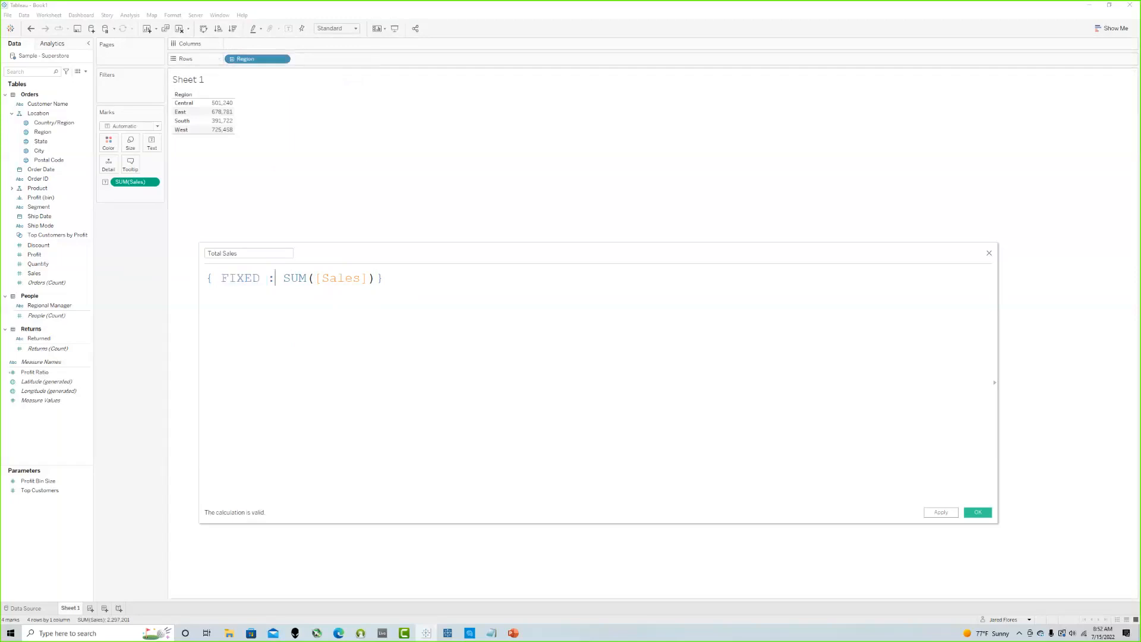
pyautogui.moveTo(268, 278); pyautogui.dragTo(213, 278)
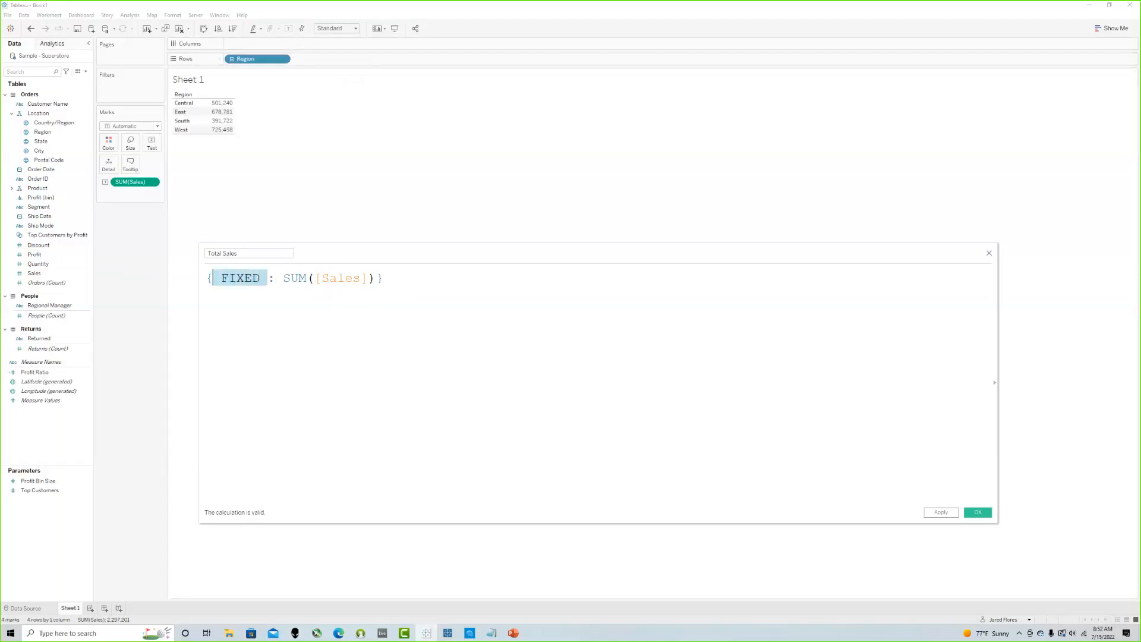
pyautogui.click(260, 278)
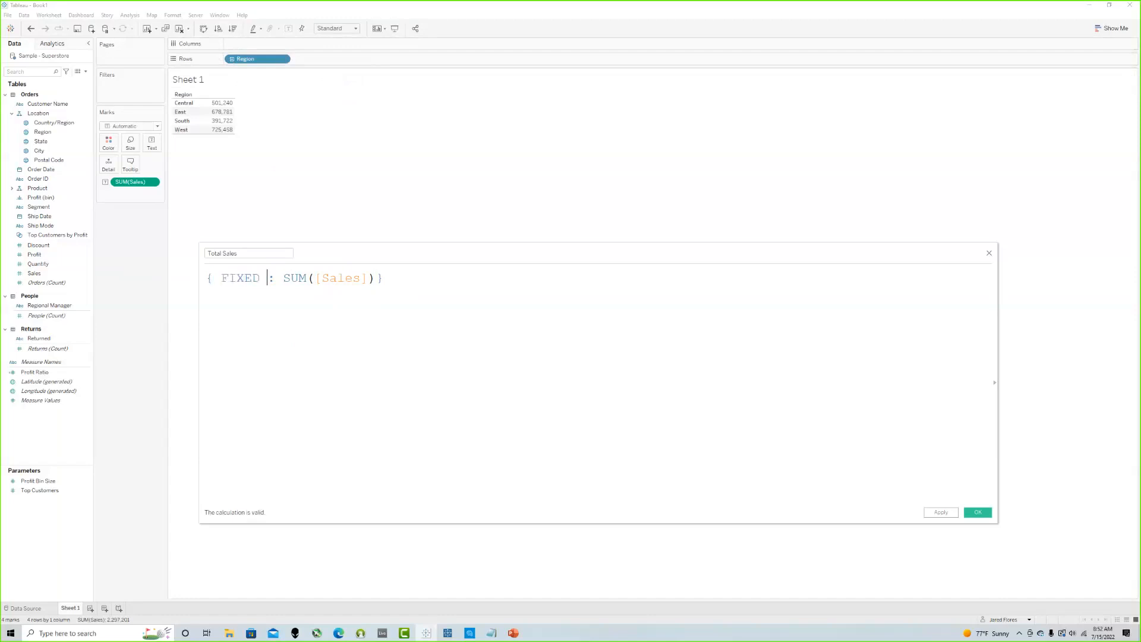
pyautogui.click(974, 513)
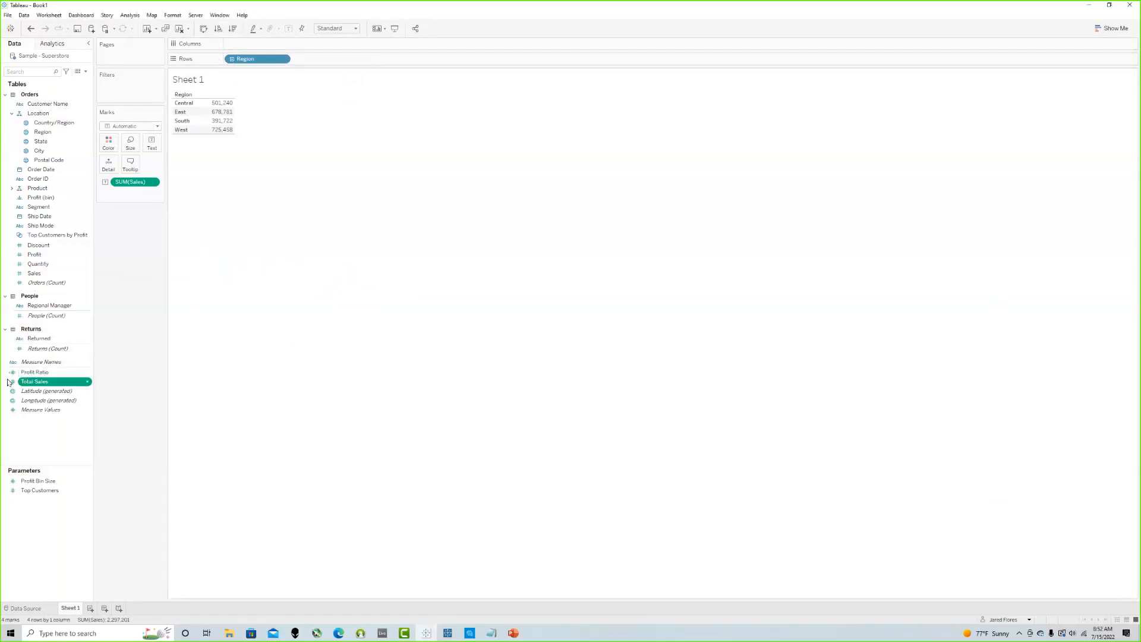
pyautogui.moveTo(35, 381); pyautogui.dragTo(229, 129)
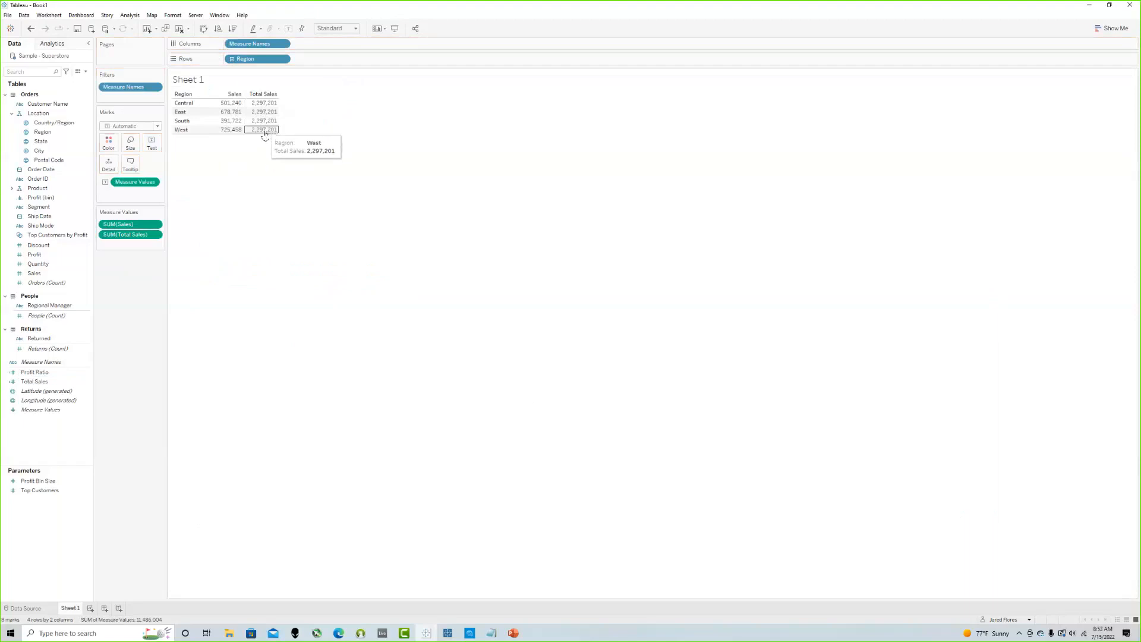
pyautogui.click(85, 174)
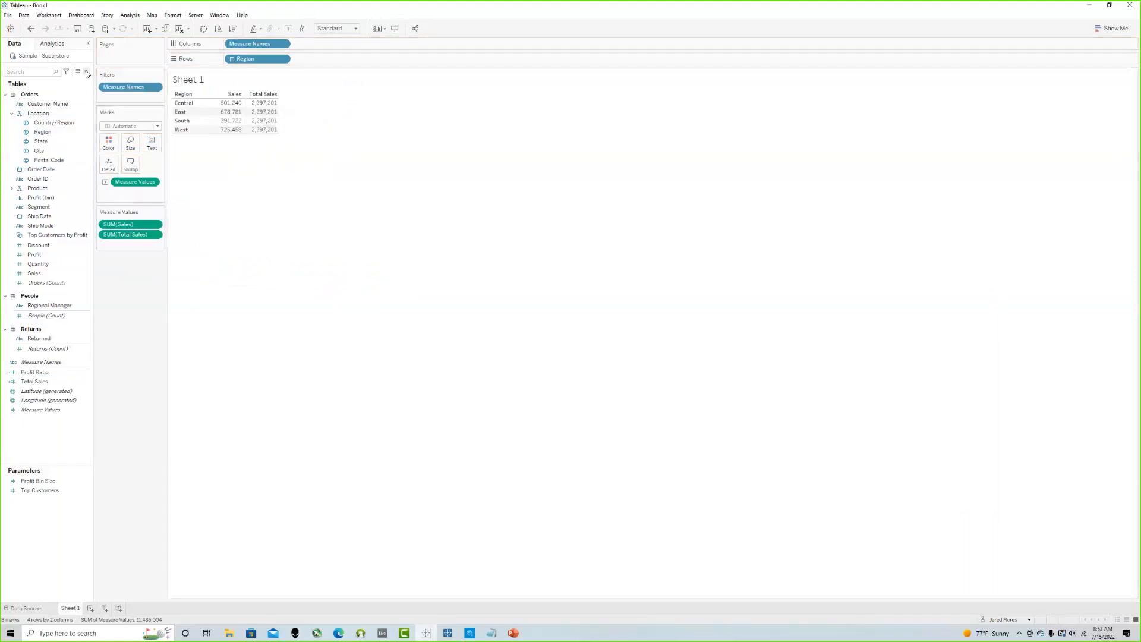
# Step: Start a calculated field named Total Sales | Exclude, beginning its formula with { EXCLUDE [Region]:
pyautogui.click(87, 71)
pyautogui.click(72, 81)
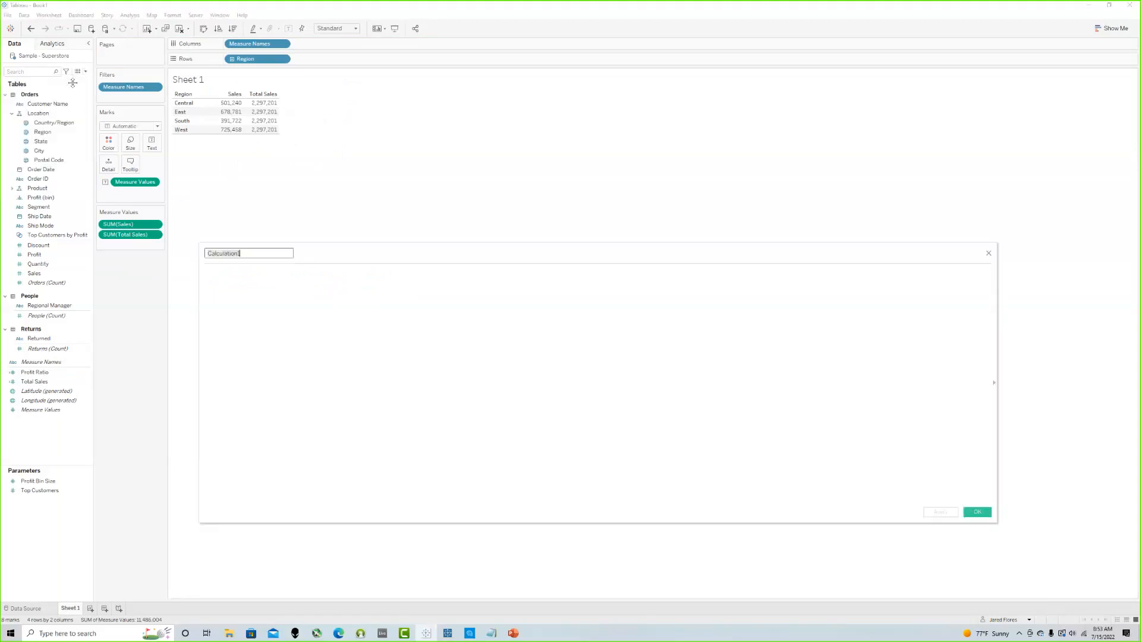
pyautogui.press('BackSpace')
pyautogui.write('Total Sales | Exclude')
pyautogui.press('Tab')
pyautogui.write('{ EXCLUDE ')
pyautogui.write('[Region] :')
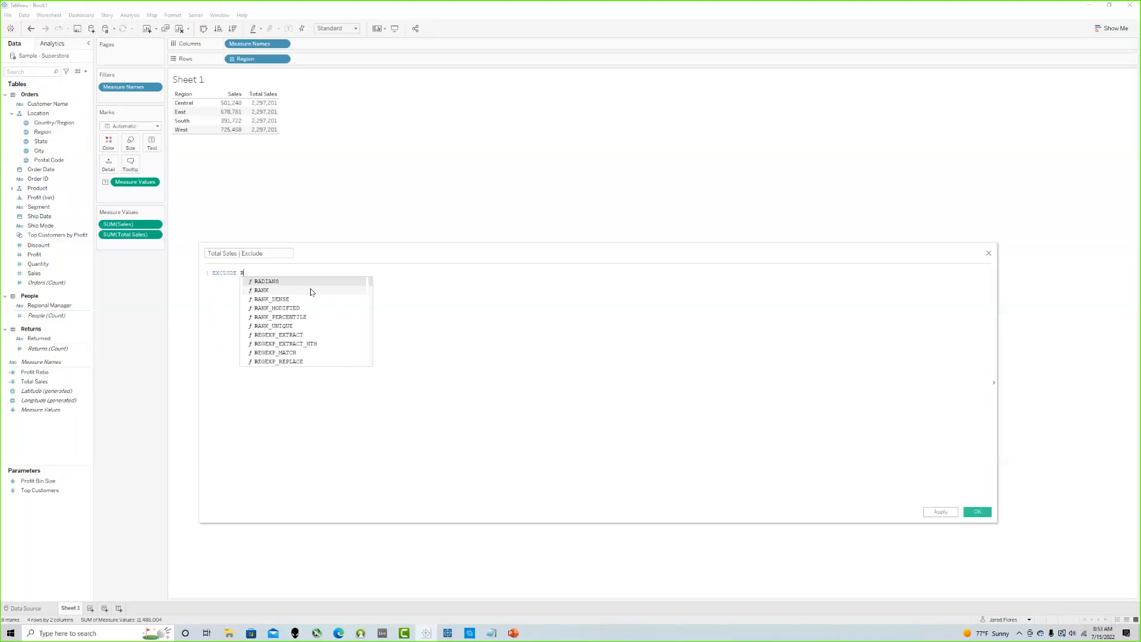
# Step: Complete the EXCLUDE expression with SUM([Sales])} as its aggregation
pyautogui.write('[Sub-Catego')
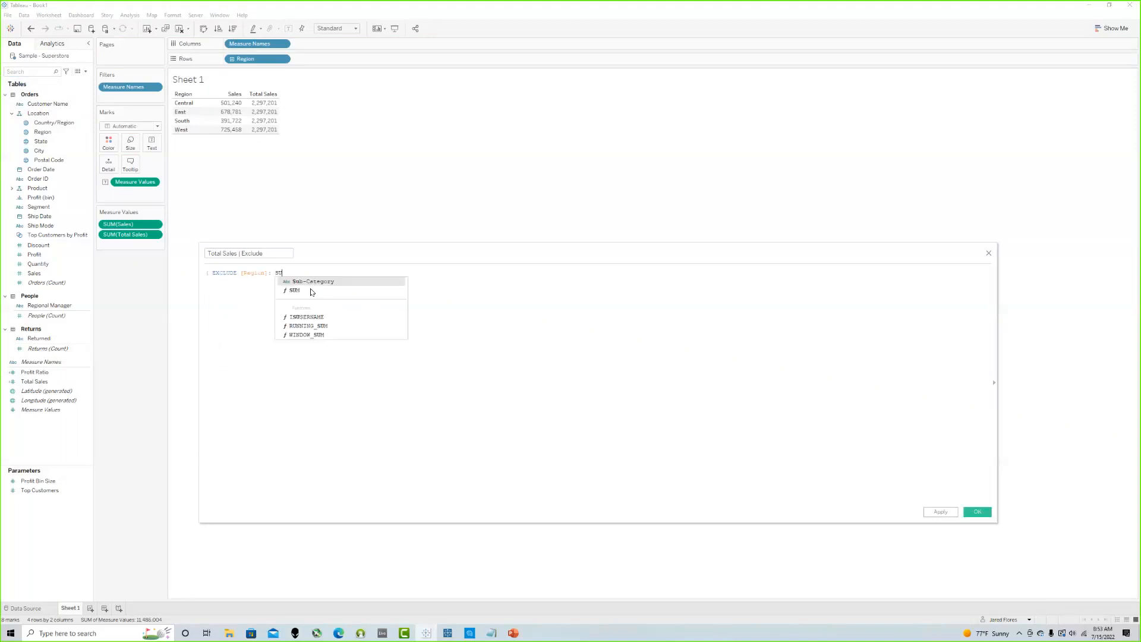
pyautogui.press('BackSpace')
pyautogui.press('BackSpace')
pyautogui.press('BackSpace')
pyautogui.press('BackSpace')
pyautogui.press('BackSpace')
pyautogui.press('BackSpace')
pyautogui.press('BackSpace')
pyautogui.press('BackSpace')
pyautogui.press('BackSpace')
pyautogui.press('BackSpace')
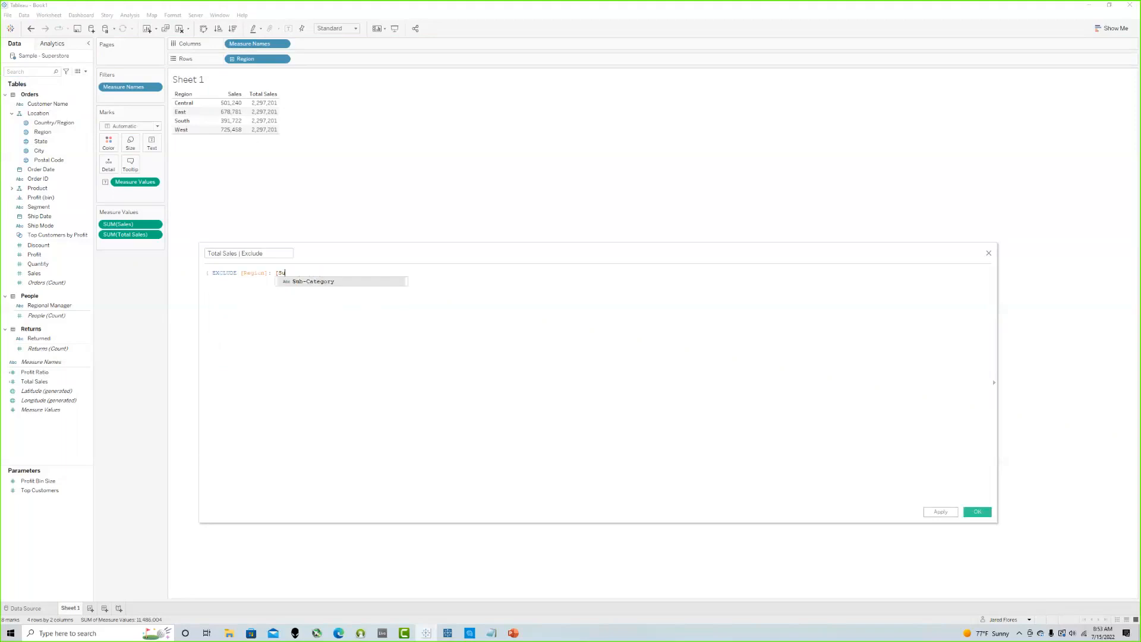
pyautogui.write('SuM([Sales])')
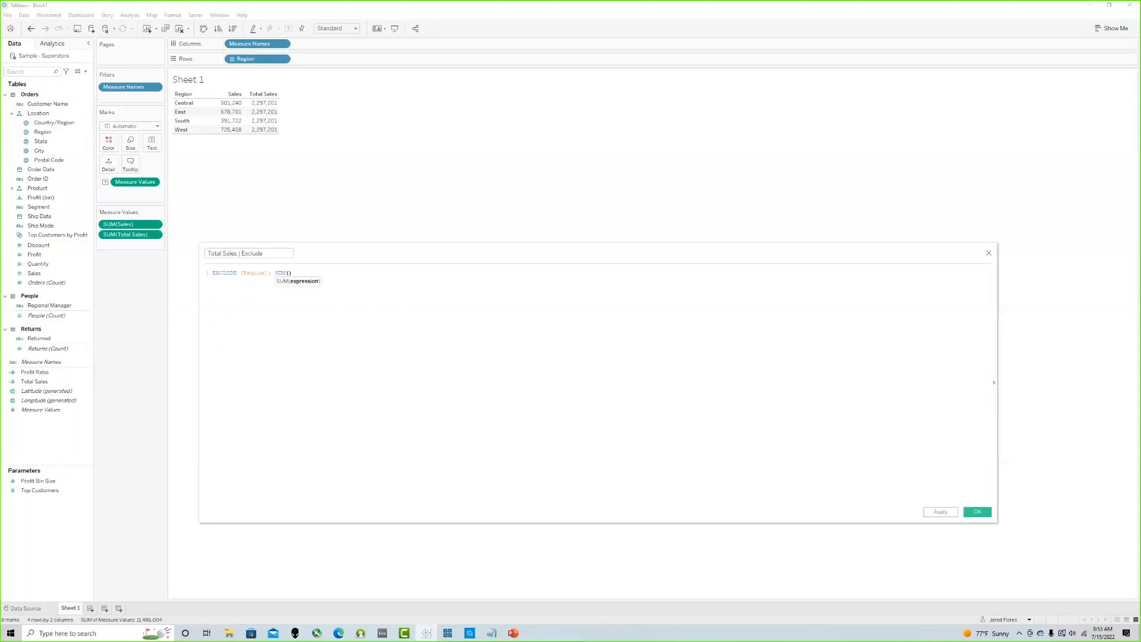
pyautogui.scroll(8, 282, 269)
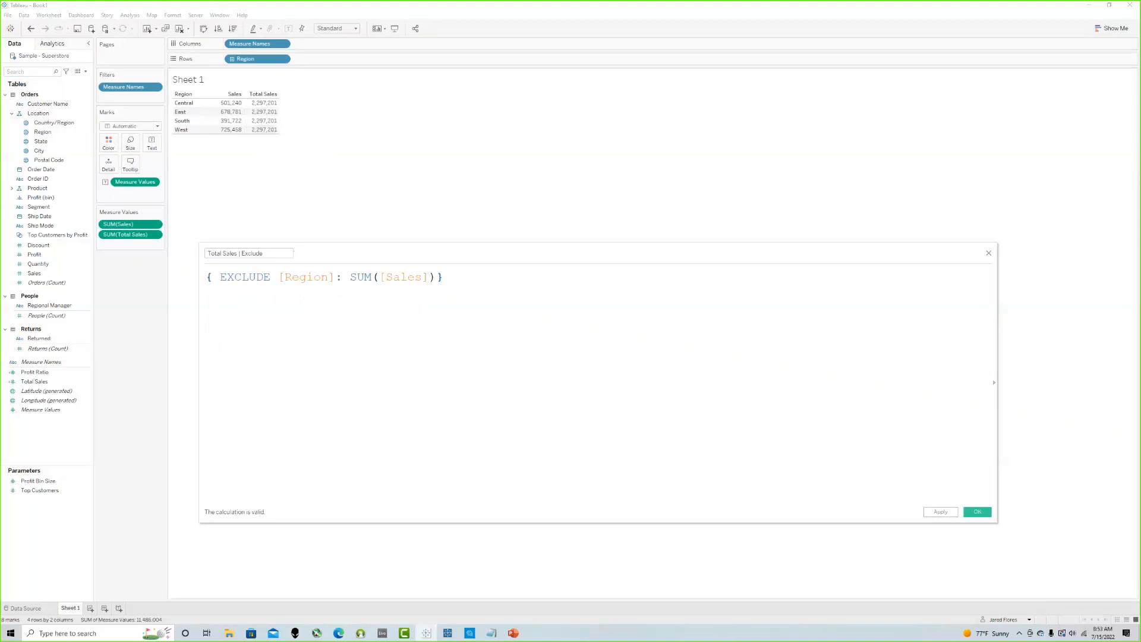
# Step: Save the Total Sales | Exclude calculation and add it to the table, then switch back to the Superstore flow in Tableau Prep Builder
pyautogui.moveTo(271, 277); pyautogui.dragTo(220, 278)
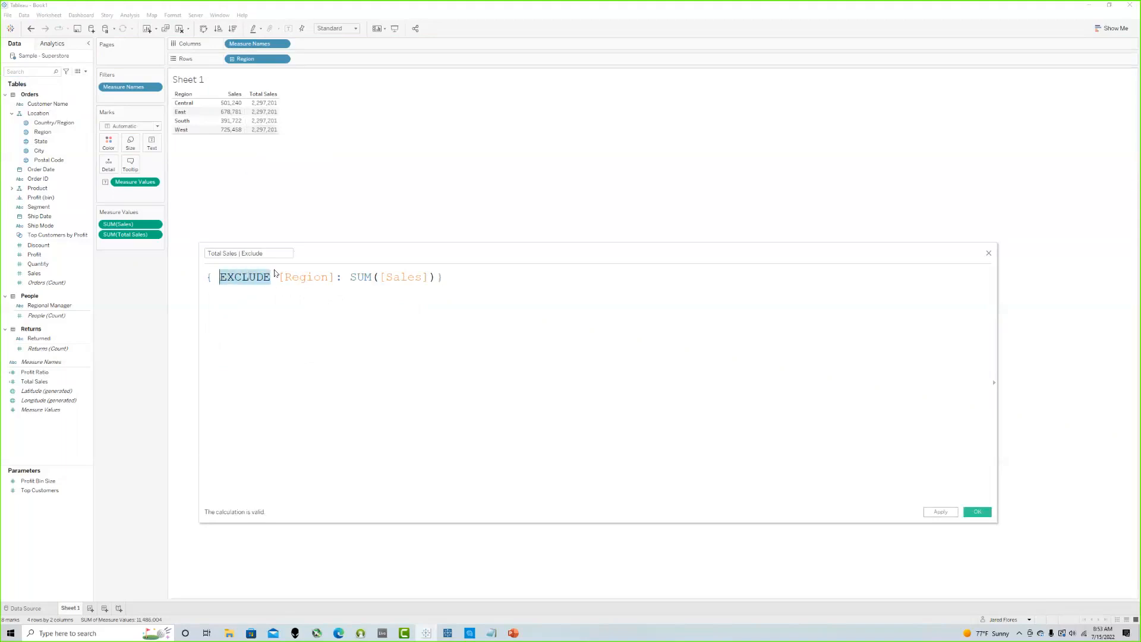
pyautogui.click(444, 278)
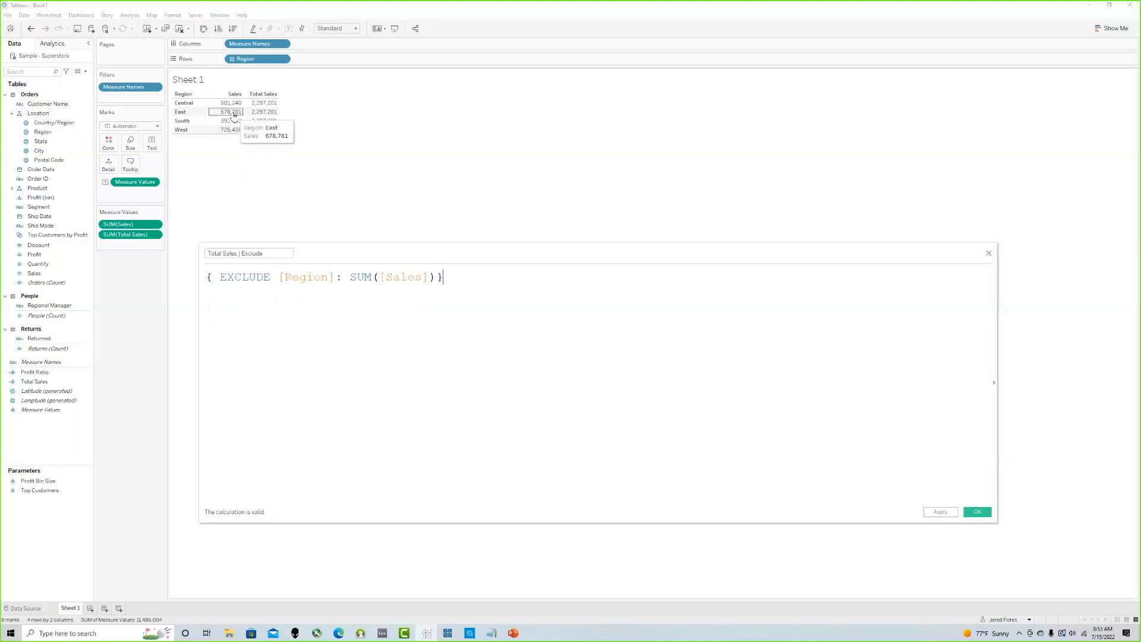
pyautogui.moveTo(444, 277); pyautogui.dragTo(209, 279)
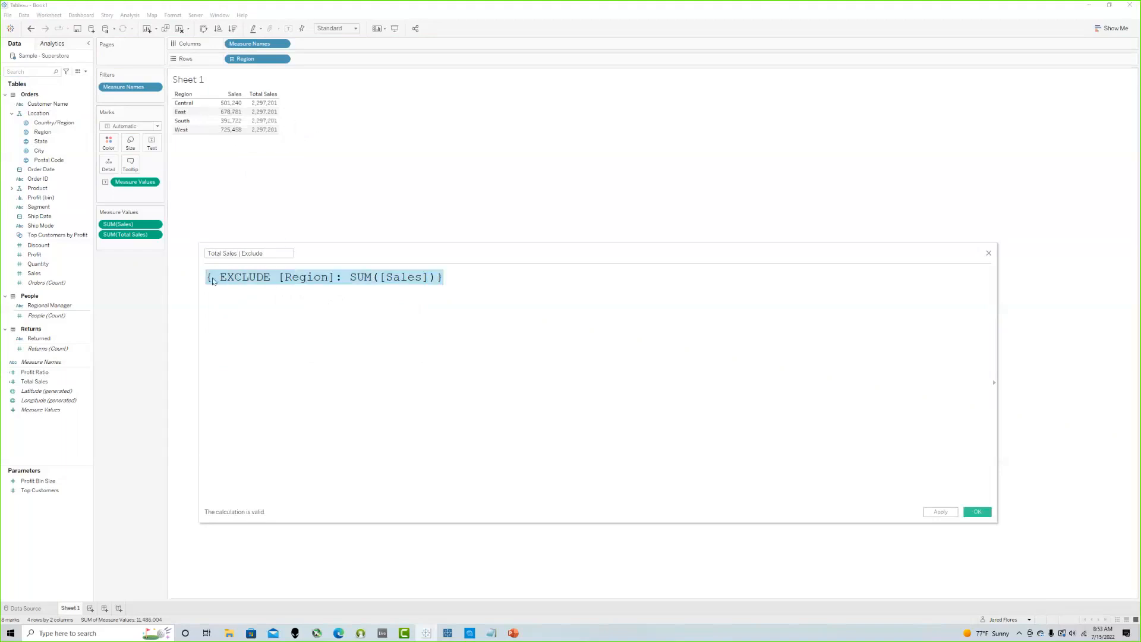
pyautogui.click(444, 277)
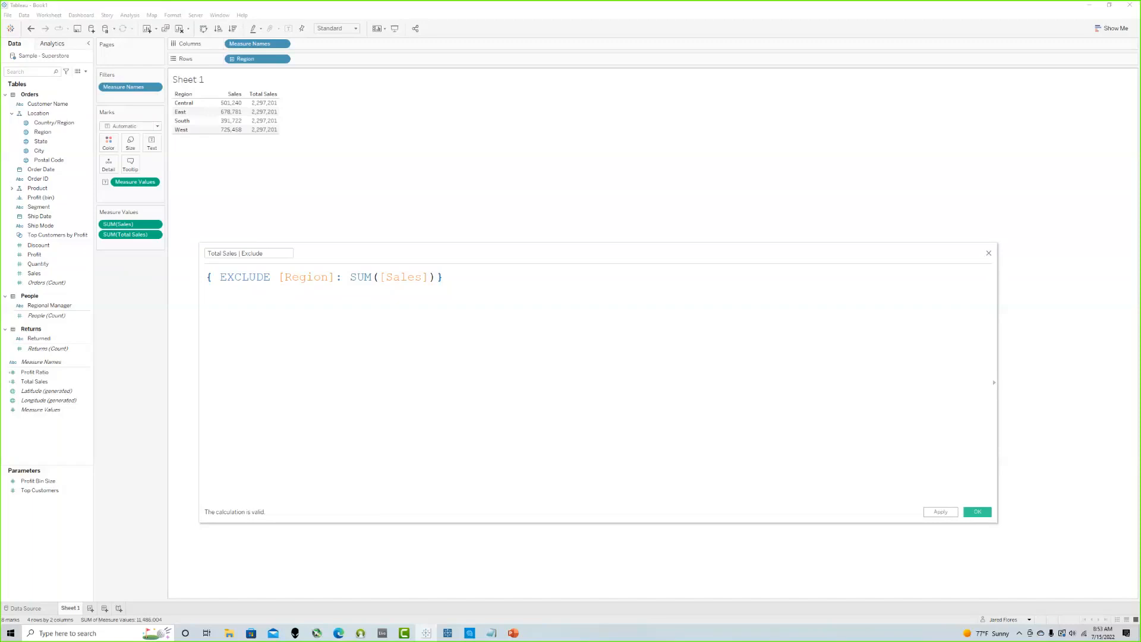
pyautogui.click(978, 512)
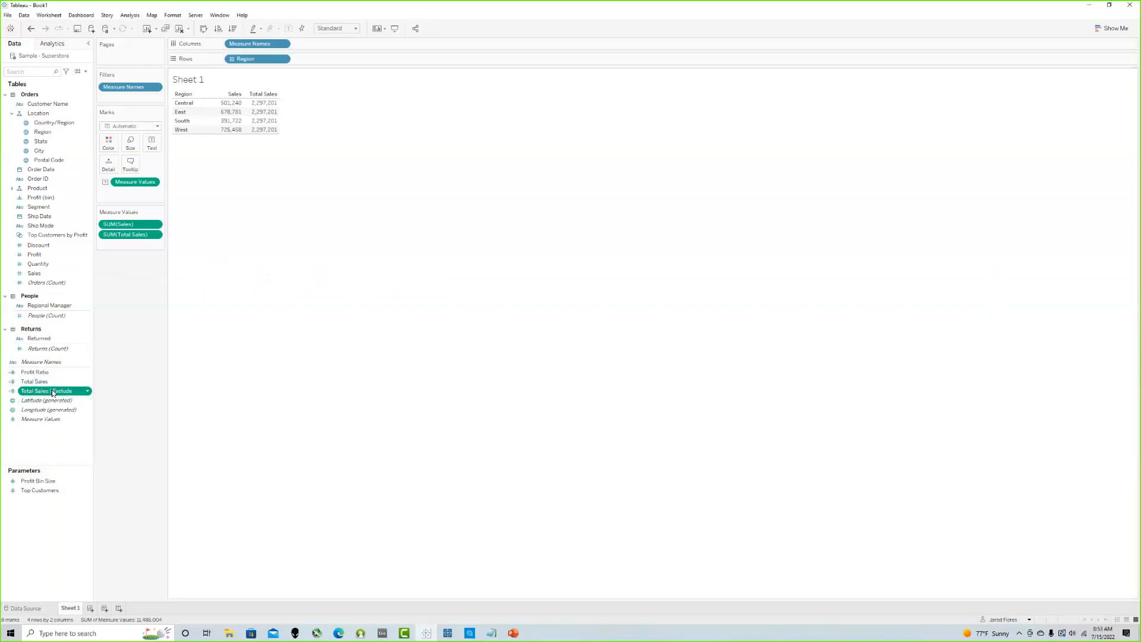
pyautogui.doubleClick(53, 392)
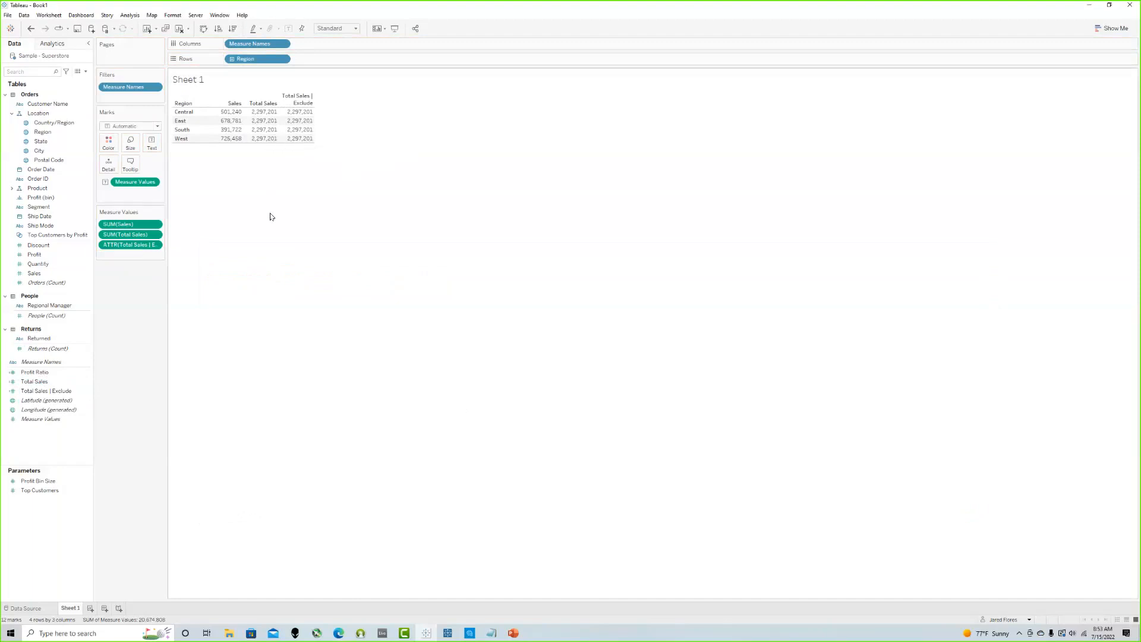
pyautogui.moveTo(297, 141)
pyautogui.click(449, 635)
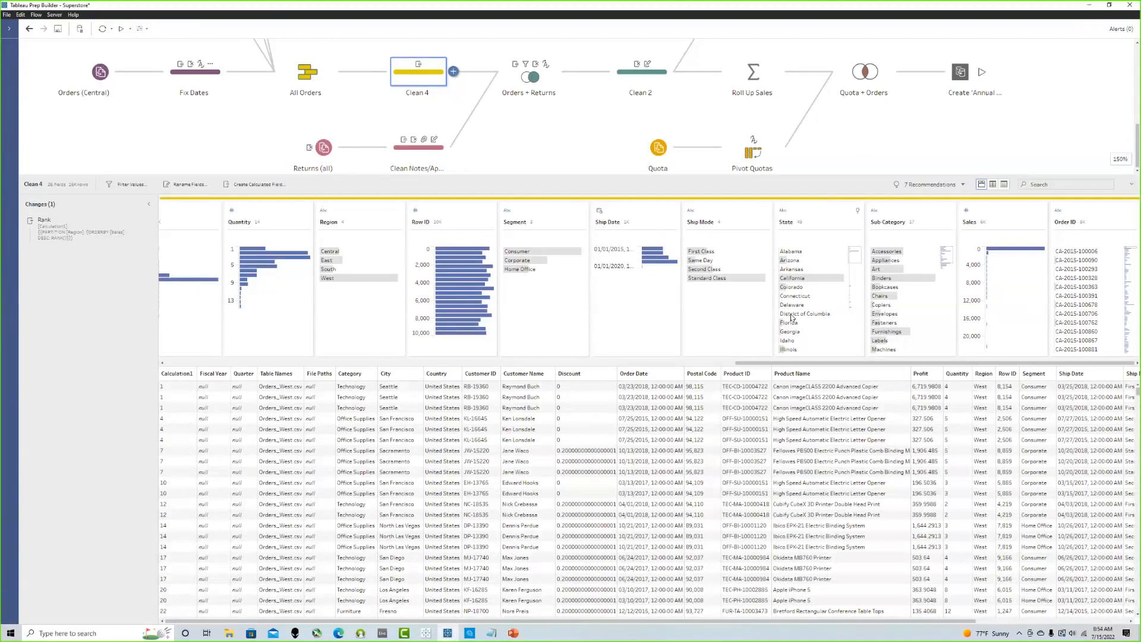
# Step: Draft a new calculated field in the Clean 4 step with the formula SUM([Sales])
pyautogui.moveTo(604, 619); pyautogui.dragTo(894, 624)
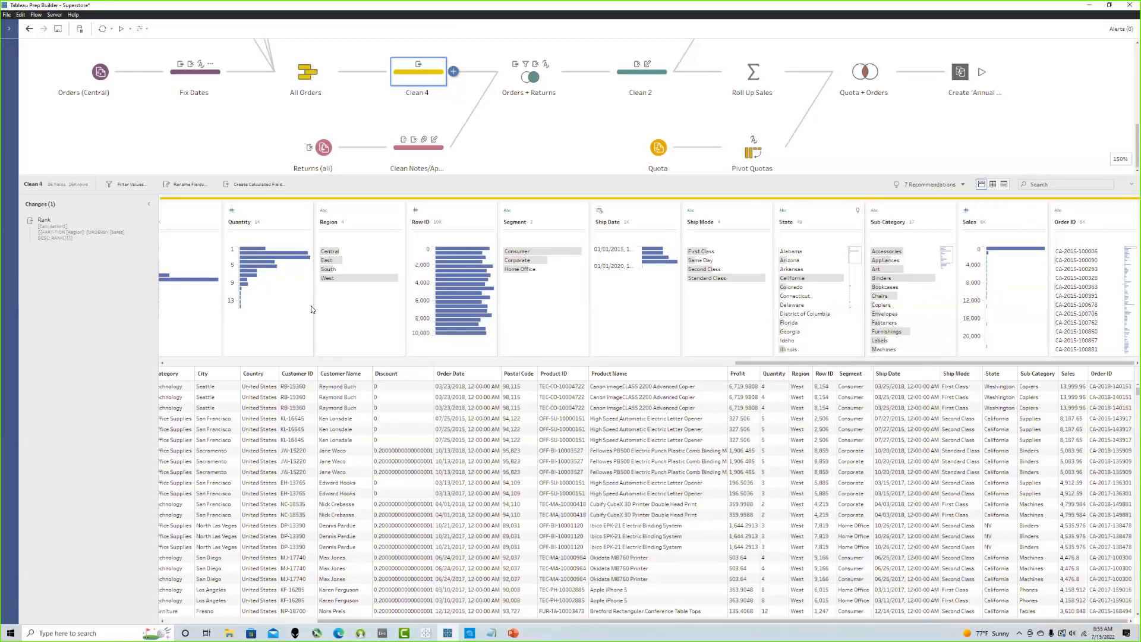
pyautogui.click(259, 184)
pyautogui.click(458, 284)
pyautogui.write('SUM([Sales])')
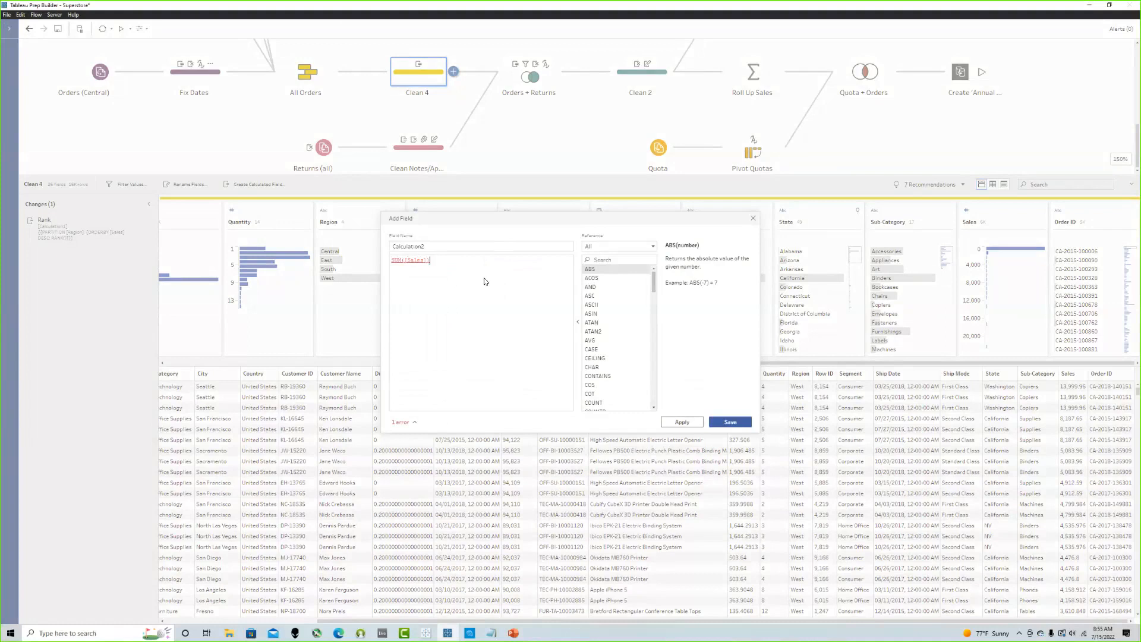
# Step: Switch to Tableau Desktop and remove Region and both Total Sales measures from Sheet 1, leaving only SUM(Sales)
pyautogui.click(426, 634)
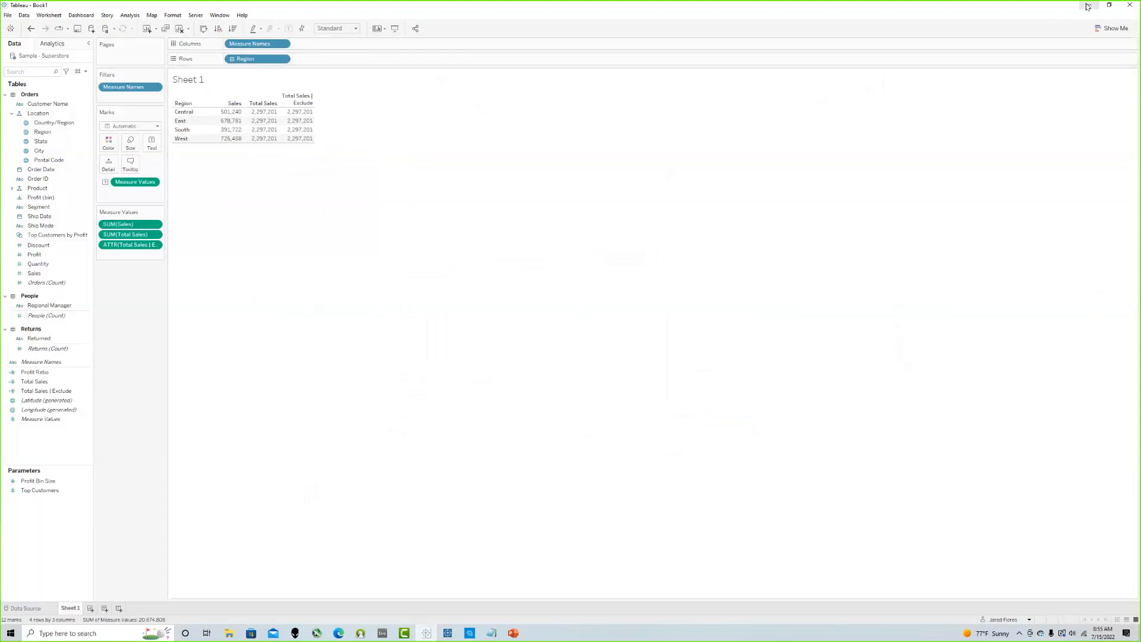
pyautogui.moveTo(246, 57); pyautogui.dragTo(165, 330)
pyautogui.moveTo(143, 245); pyautogui.dragTo(135, 392)
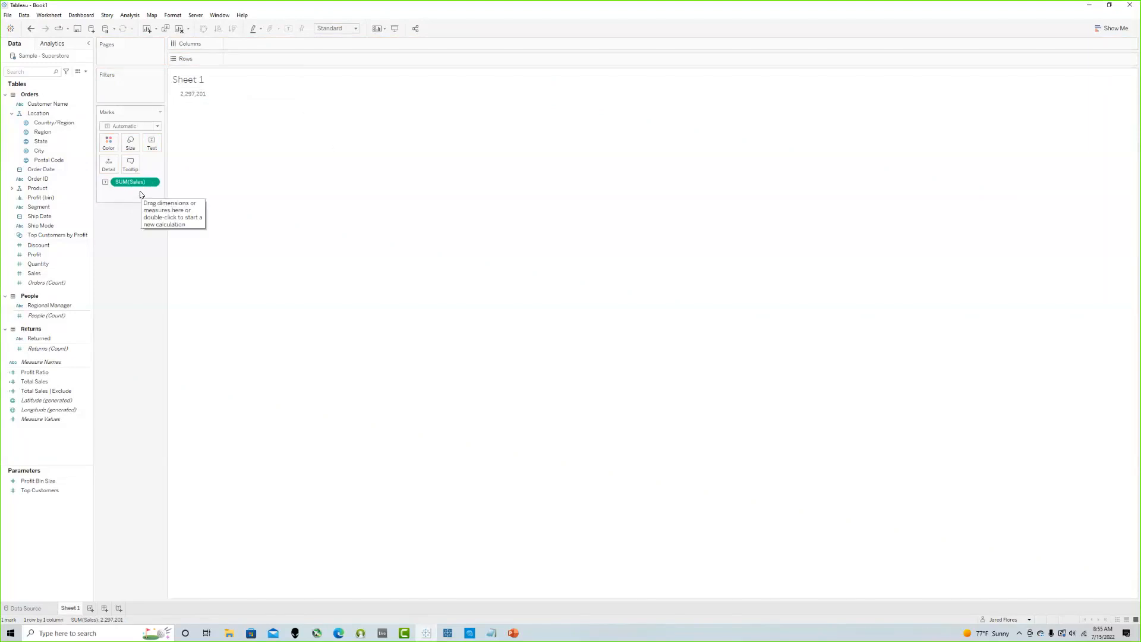
# Step: Switch back to Tableau Prep Builder and discard the drafted SUM([Sales]) calculated field
pyautogui.click(446, 633)
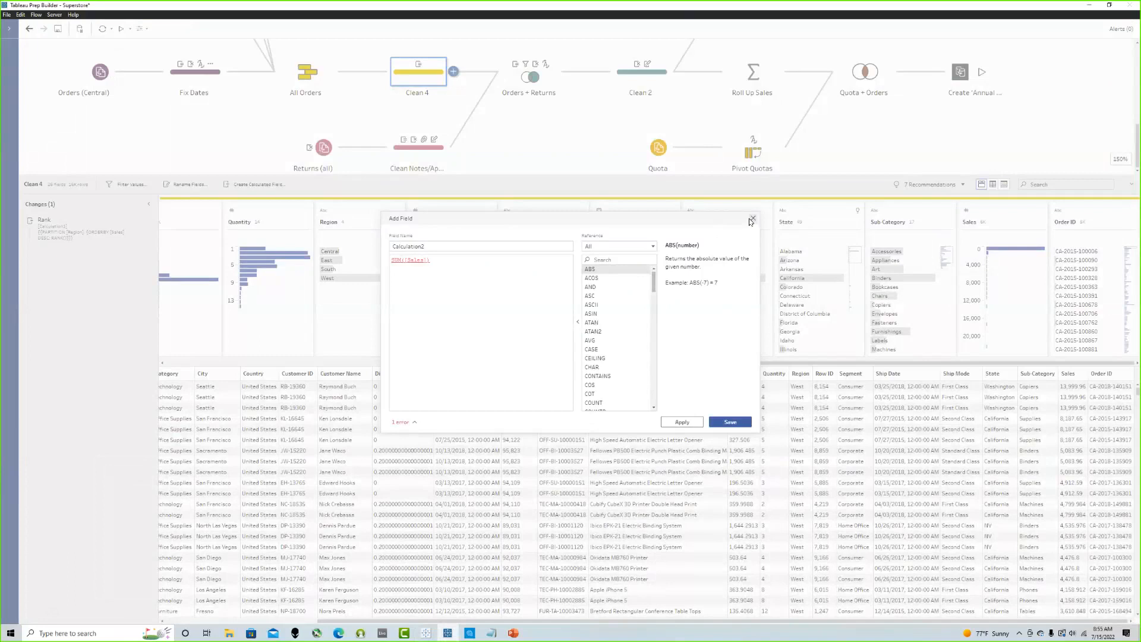
pyautogui.moveTo(431, 261); pyautogui.dragTo(373, 261)
pyautogui.click(753, 219)
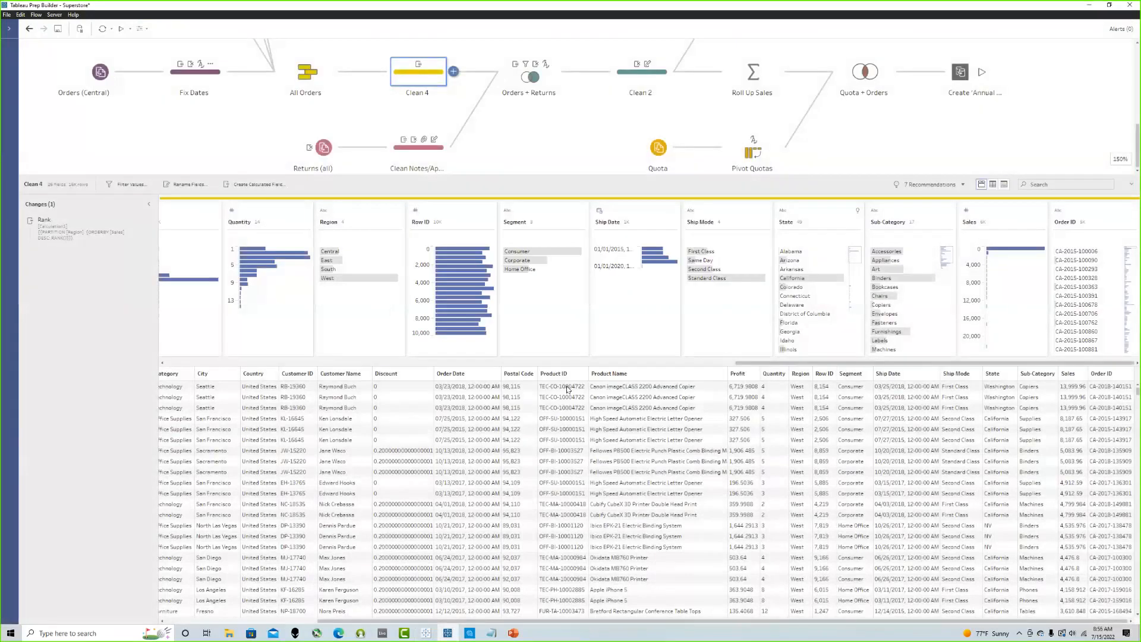
# Step: Check Category and Sales values in the Clean 4 rows, then create a FIXED LOD calculated field from Sales
pyautogui.click(179, 388)
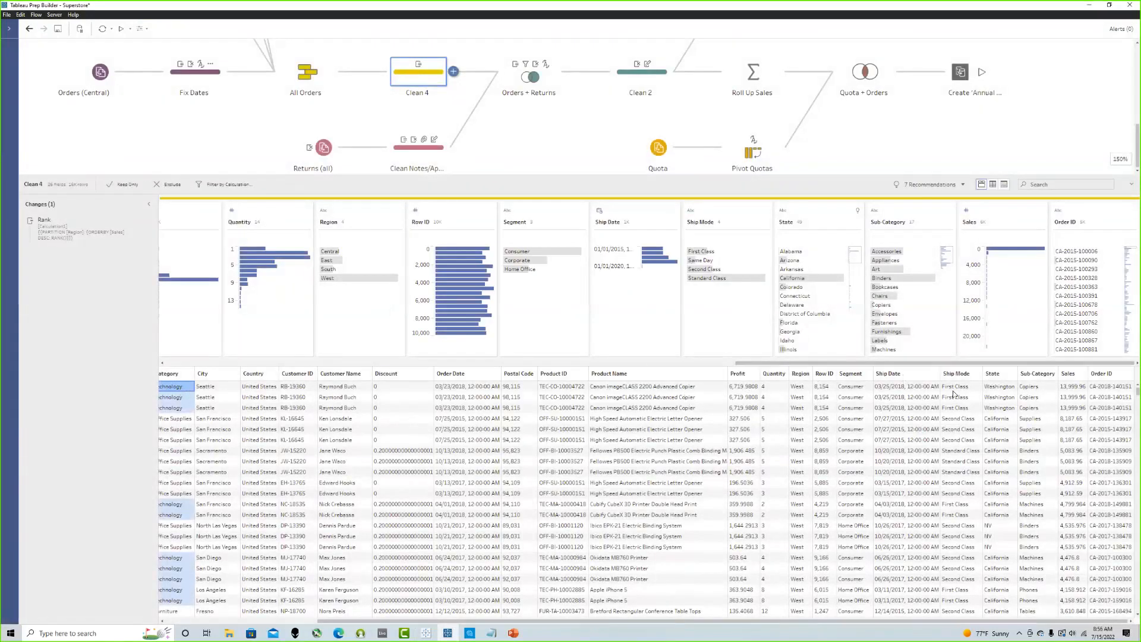
pyautogui.click(1070, 386)
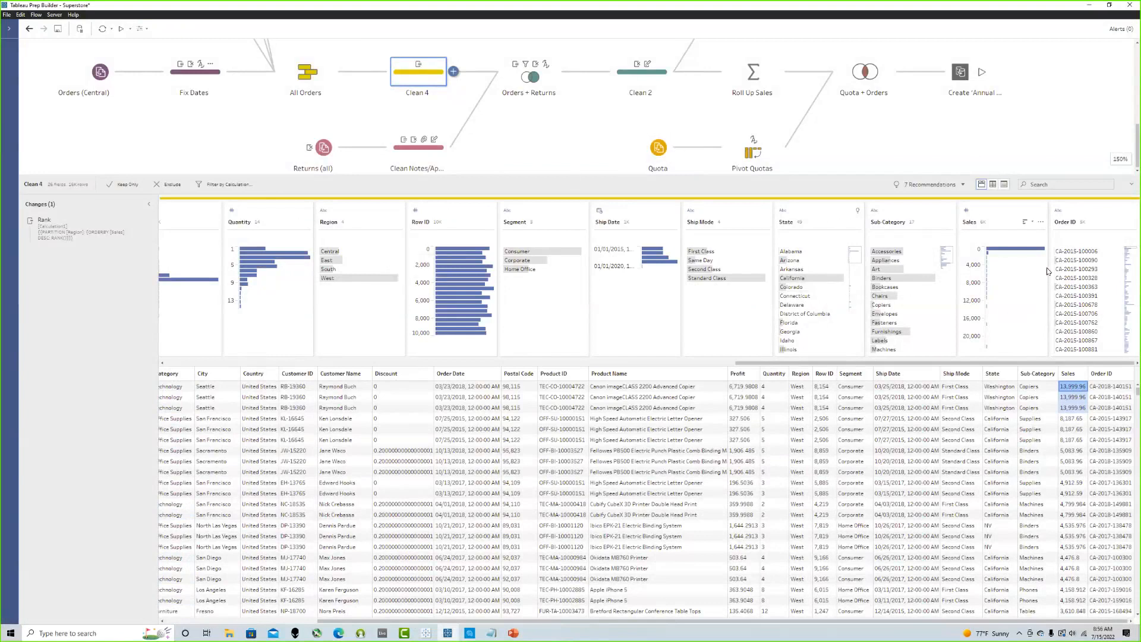
pyautogui.click(1041, 223)
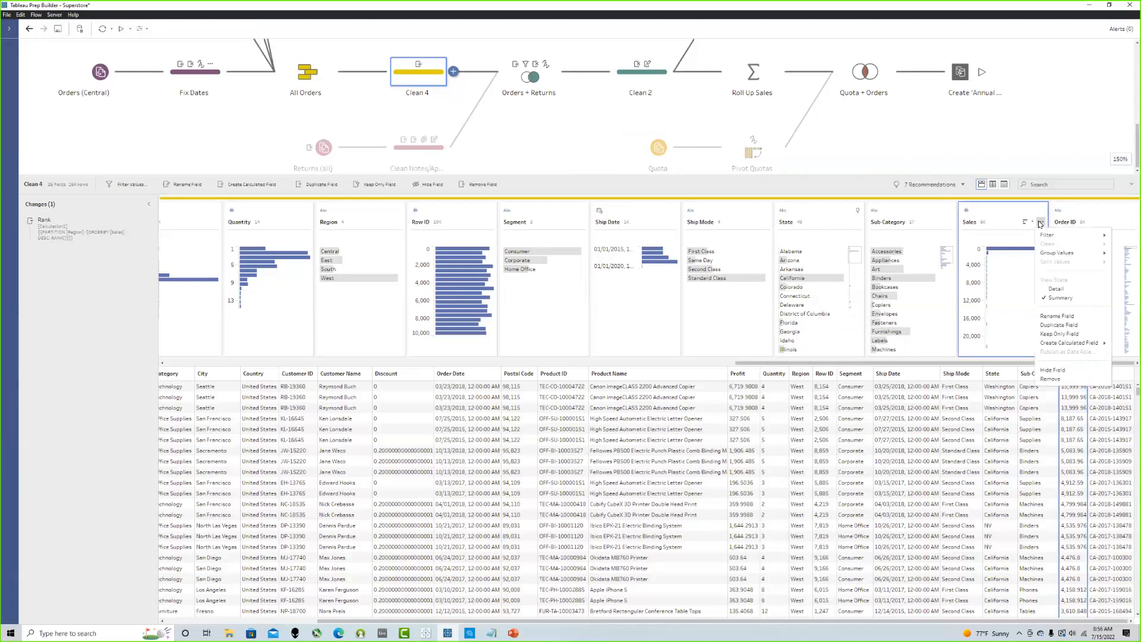
pyautogui.moveTo(1079, 344)
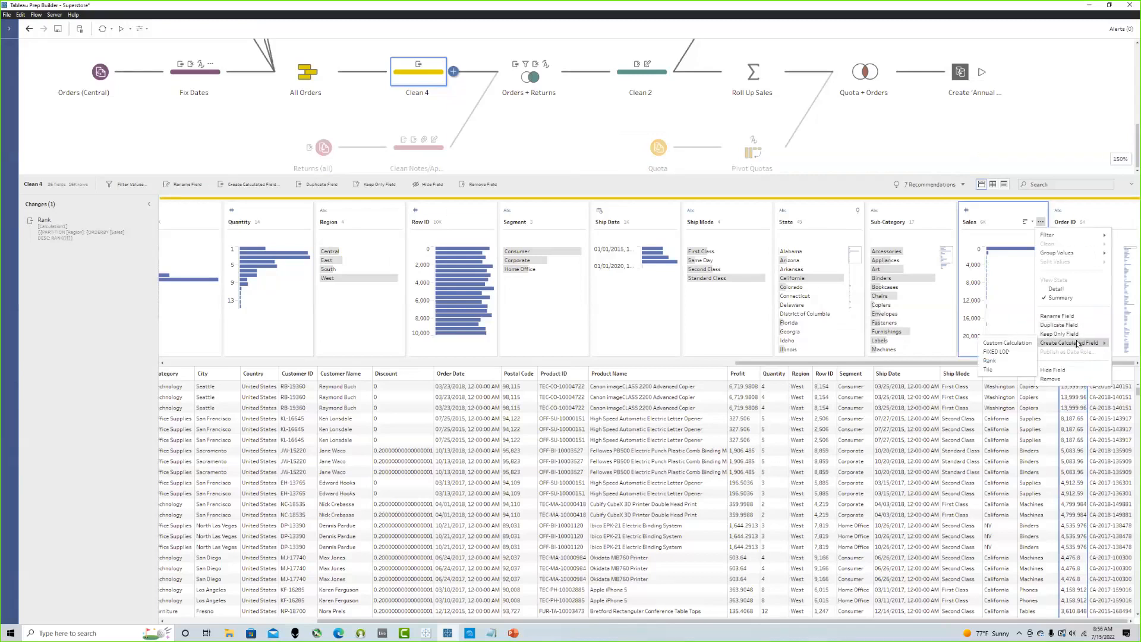
pyautogui.click(1000, 352)
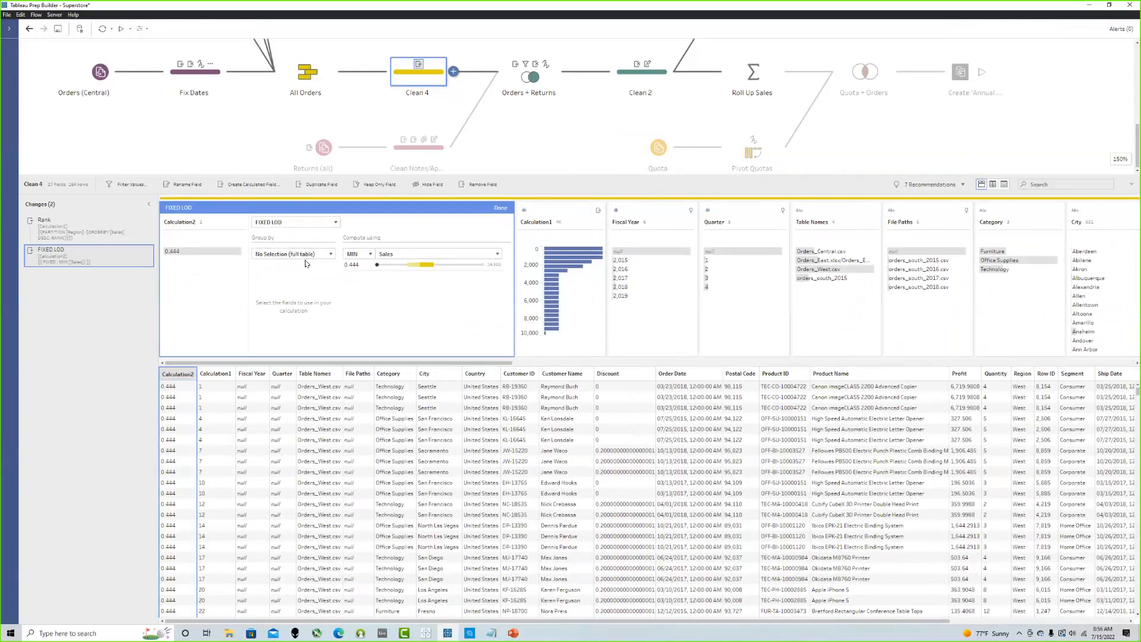
# Step: Set the FIXED LOD to compute the SUM of Sales over the full table and finish editing it
pyautogui.click(360, 255)
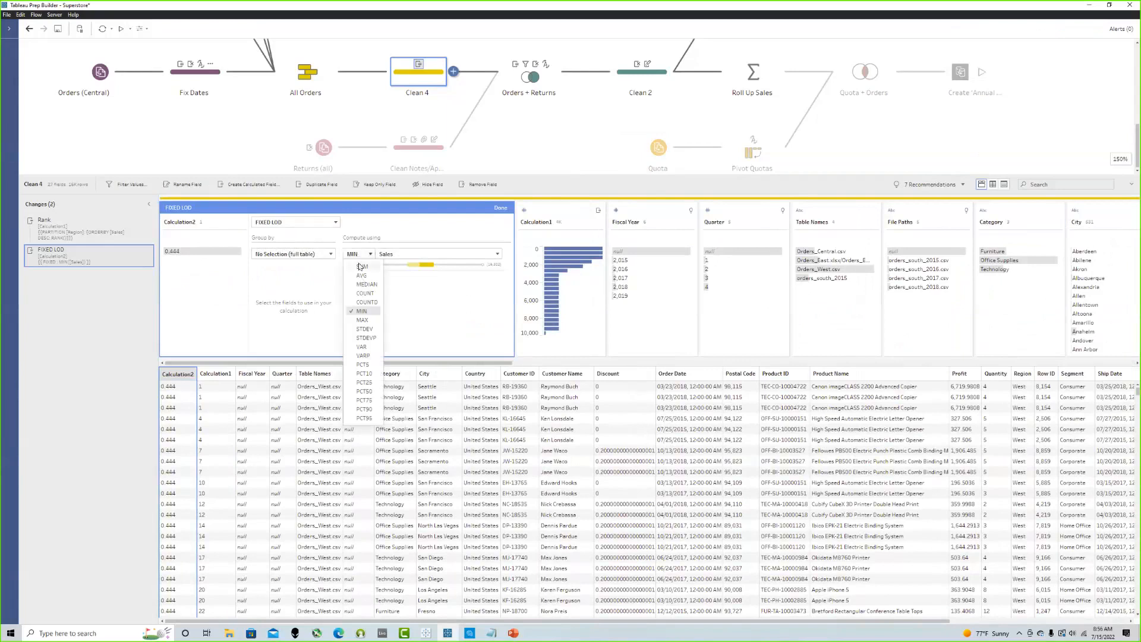
pyautogui.click(359, 266)
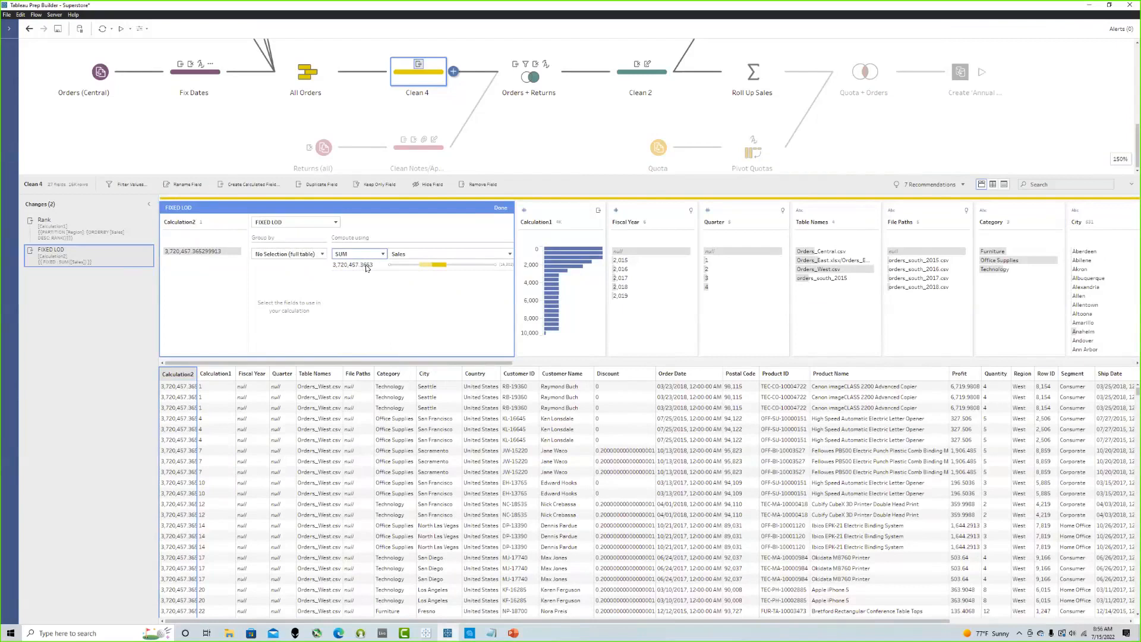
pyautogui.click(376, 255)
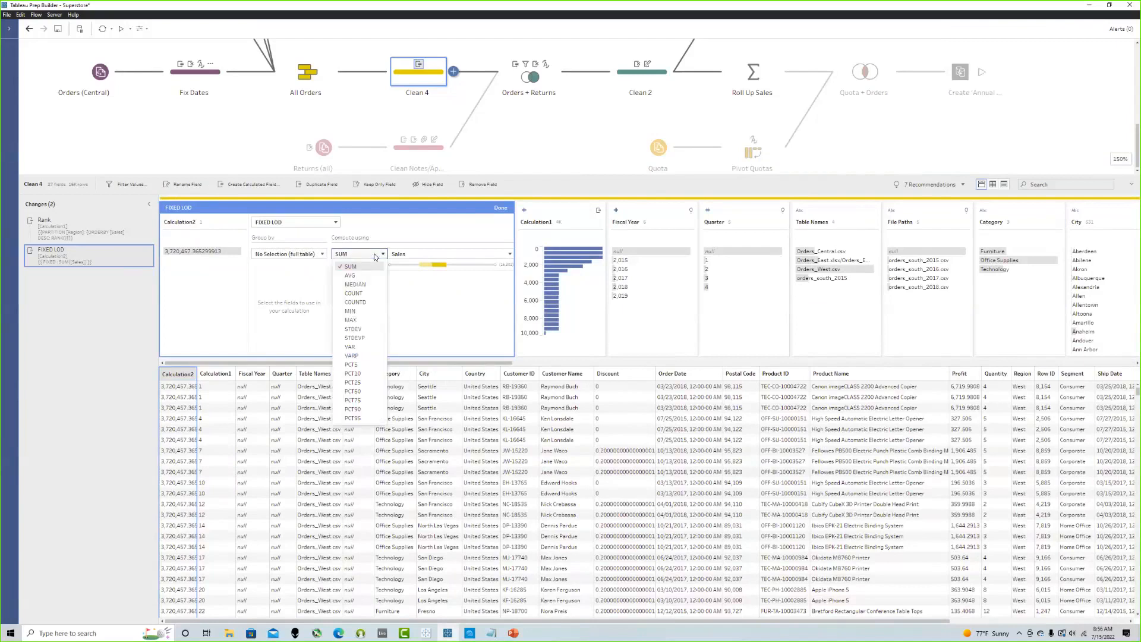
pyautogui.click(417, 307)
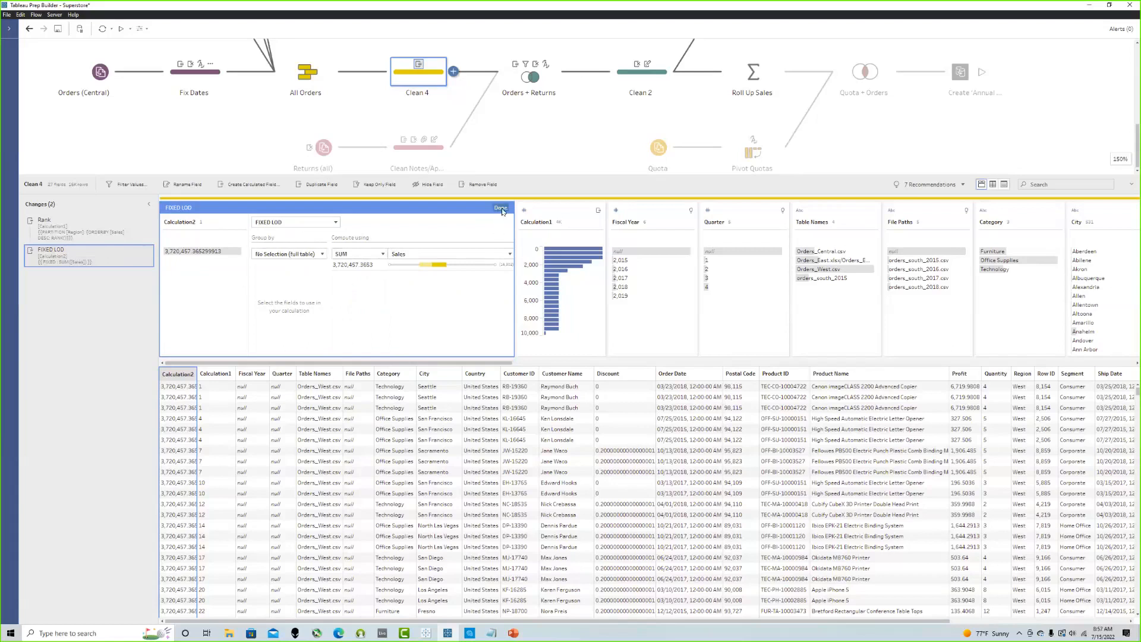
pyautogui.click(500, 209)
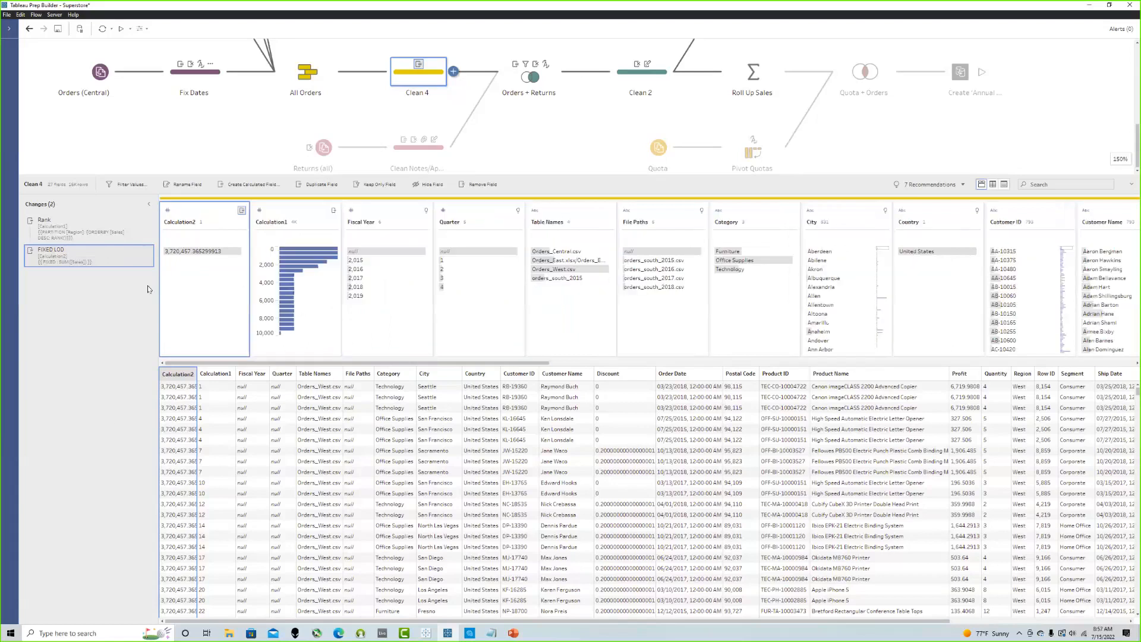
# Step: Rename the new FIXED LOD field Total Sales and widen its column in the data grid
pyautogui.doubleClick(189, 225)
pyautogui.write('Total Sales')
pyautogui.press('Return')
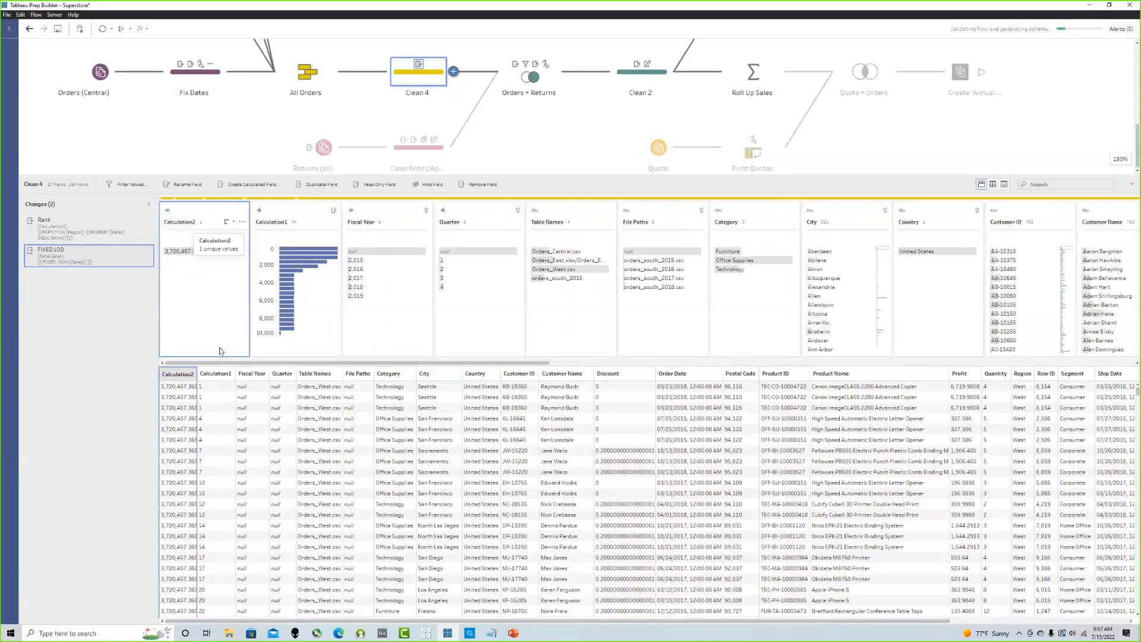
pyautogui.click(219, 377)
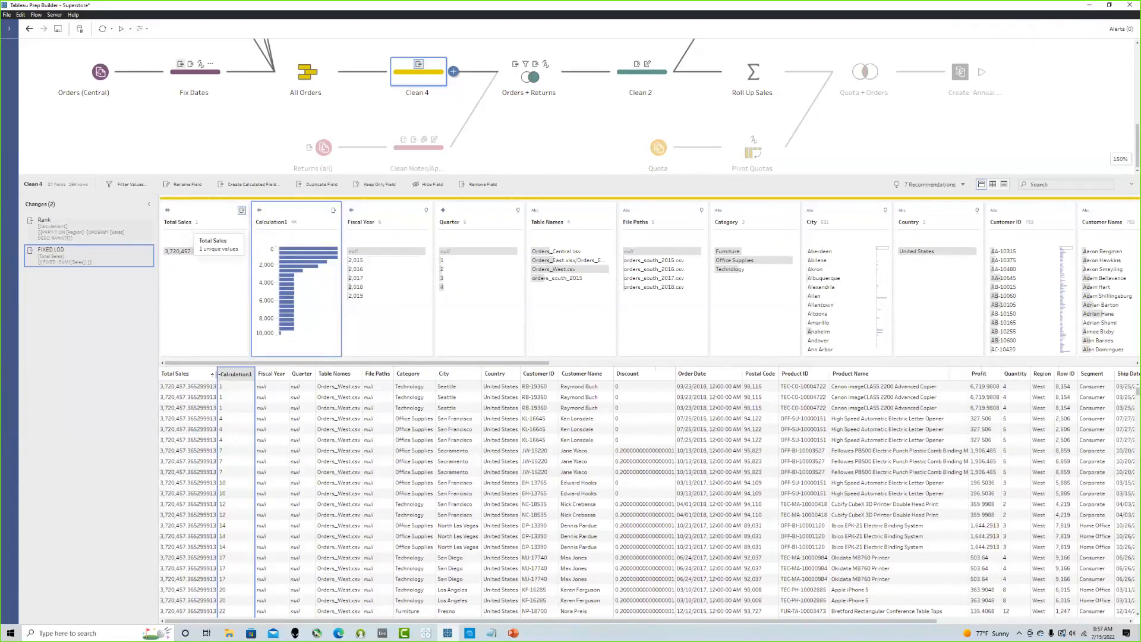
pyautogui.moveTo(218, 376); pyautogui.dragTo(251, 376)
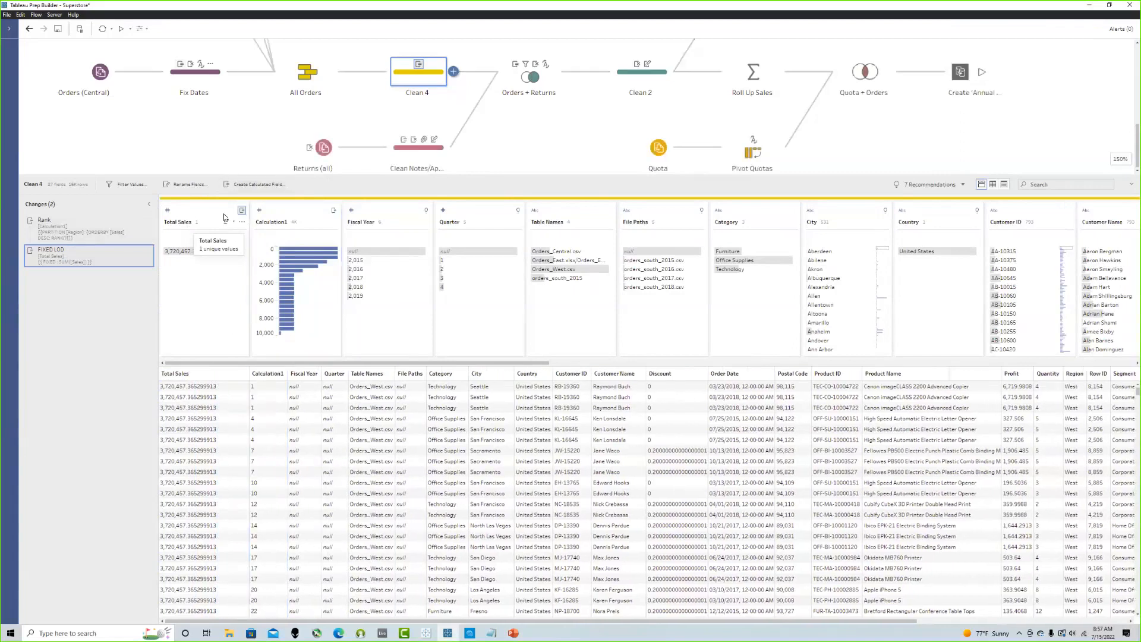
# Step: Start a calculated field named % of Total with the formula [Sales]/[Total Sales]
pyautogui.click(224, 217)
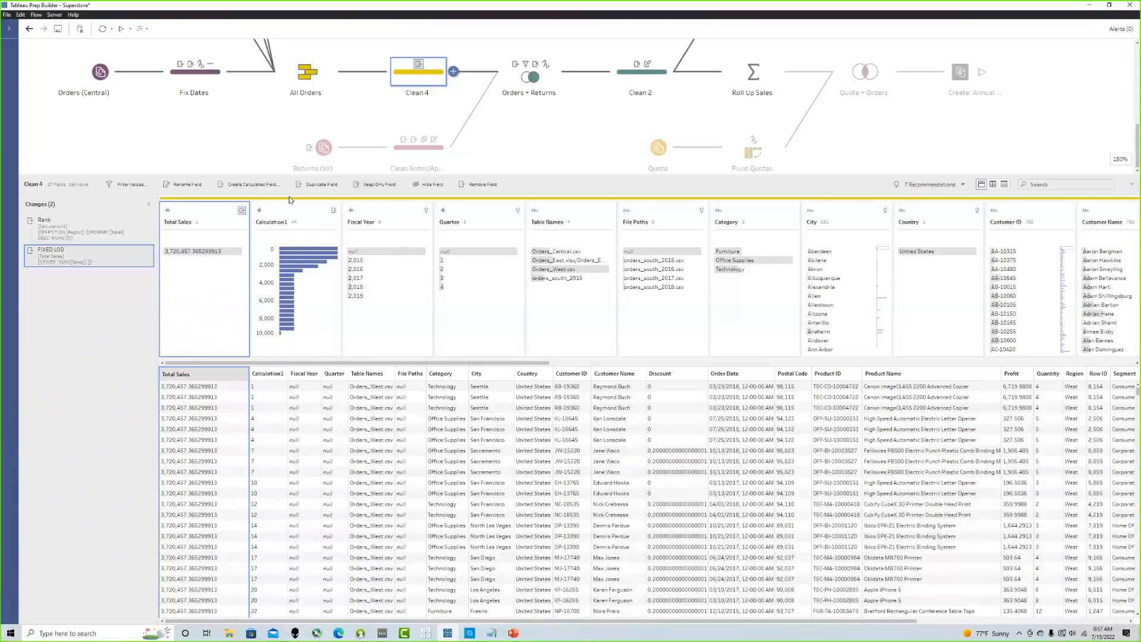
pyautogui.click(262, 187)
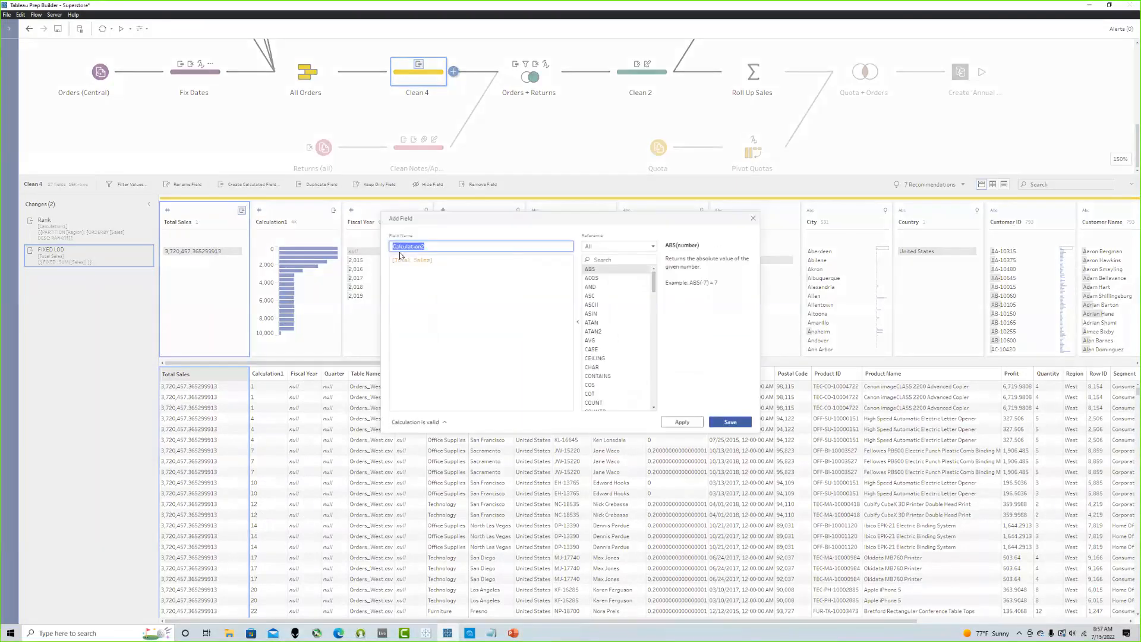
pyautogui.write('[Sales]/')
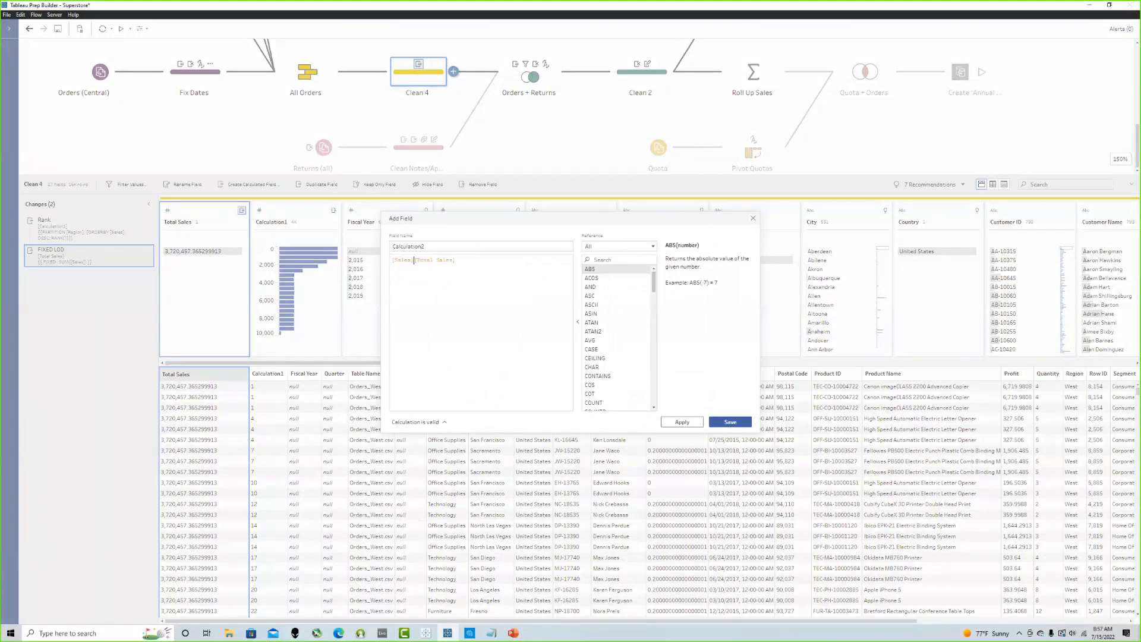
pyautogui.click(424, 246)
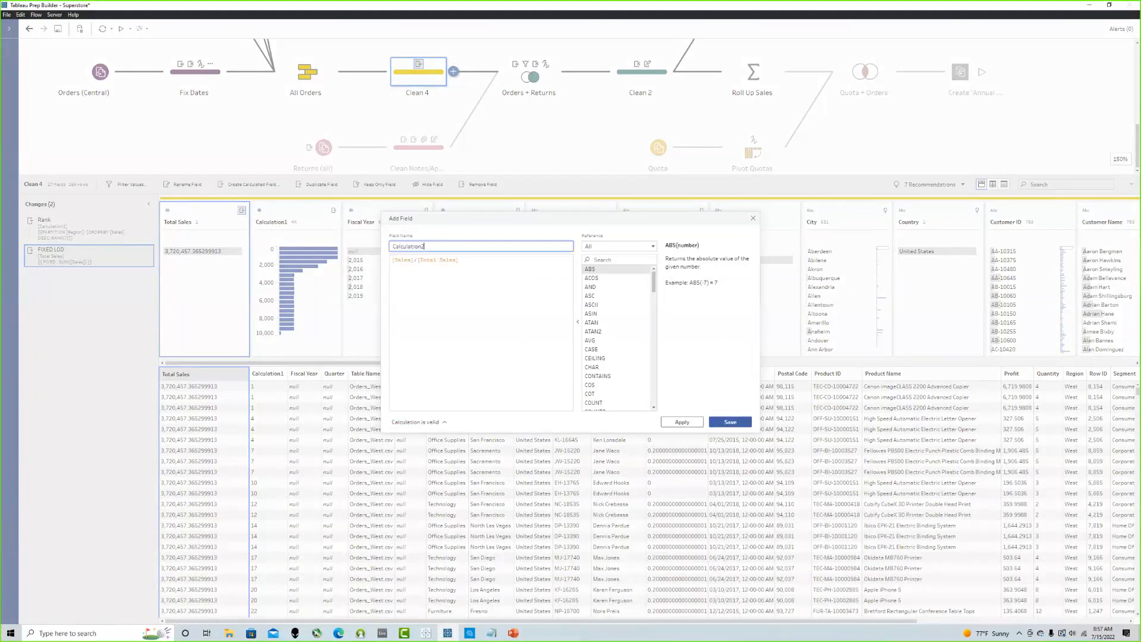
pyautogui.moveTo(424, 246); pyautogui.dragTo(368, 234)
pyautogui.write('% of Total')
pyautogui.click(476, 274)
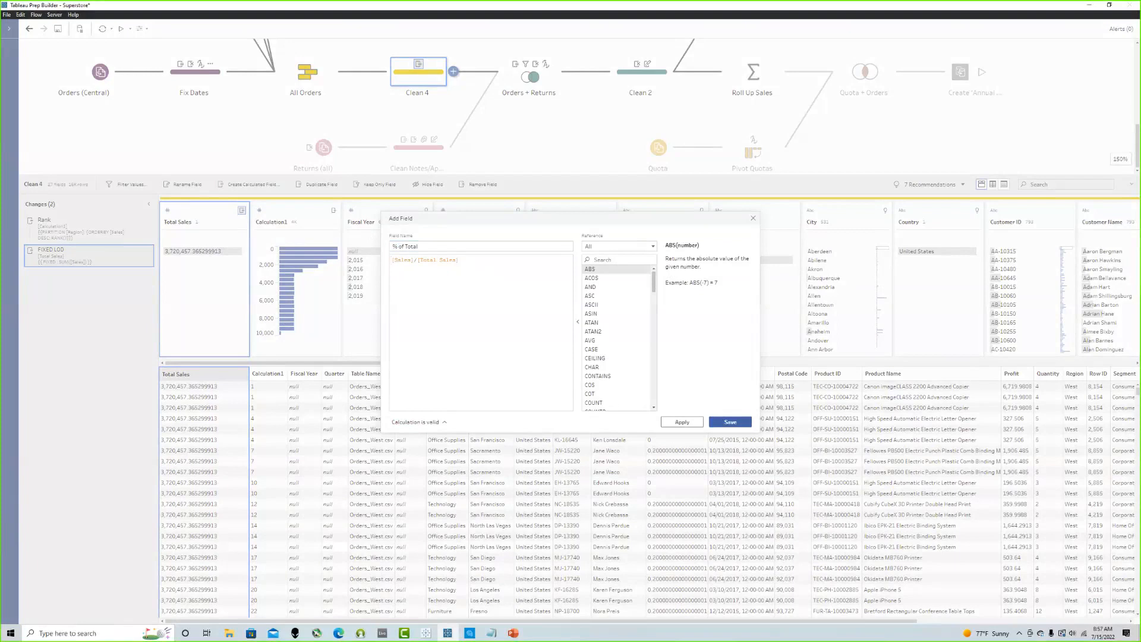
# Step: Change the % of Total formula to ([Sales]/[Total Sales]) * 100, then apply and save it
pyautogui.write('(')
pyautogui.press('End')
pyautogui.write(') * 100')
pyautogui.click(673, 423)
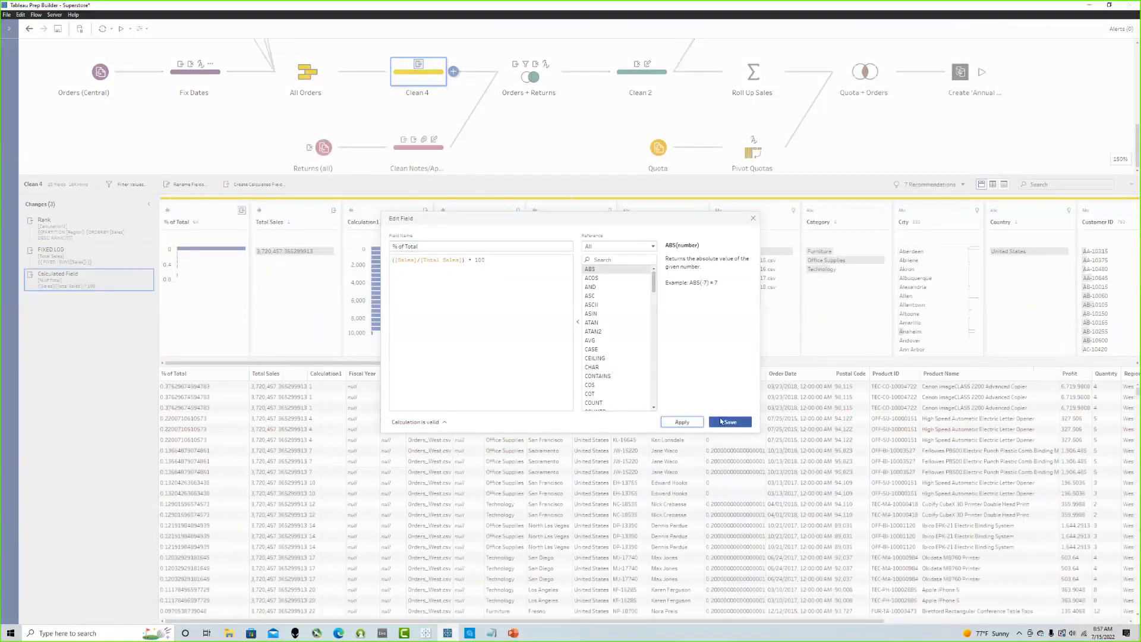
pyautogui.click(730, 421)
# Step: Check the first % of Total value, then remove that calculated field from the Clean 4 changes
pyautogui.click(206, 390)
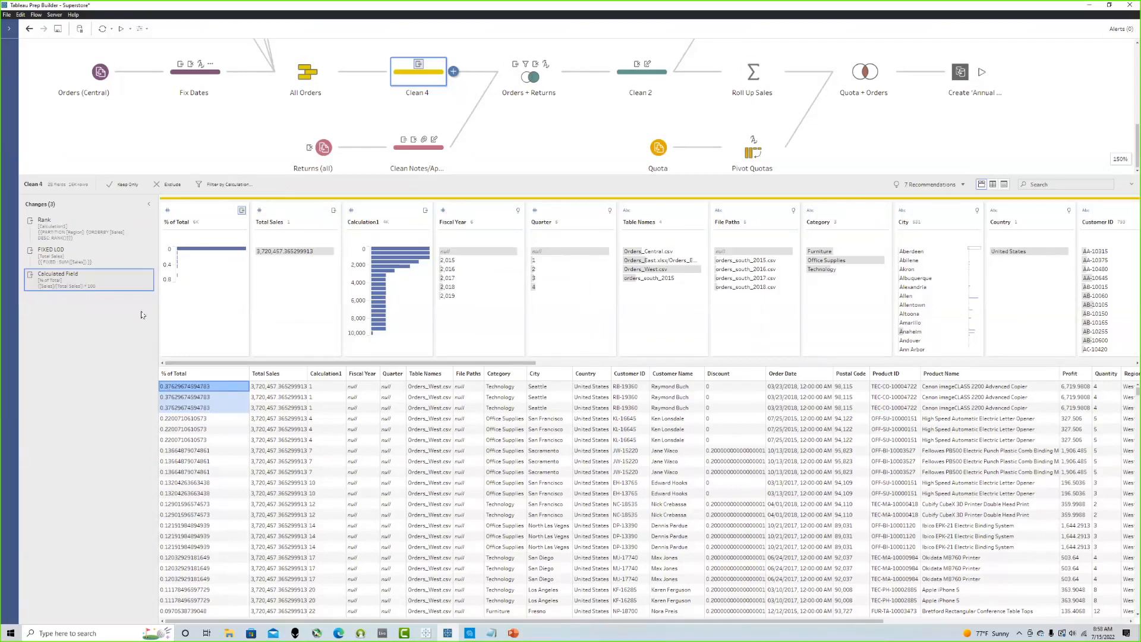
pyautogui.click(149, 275)
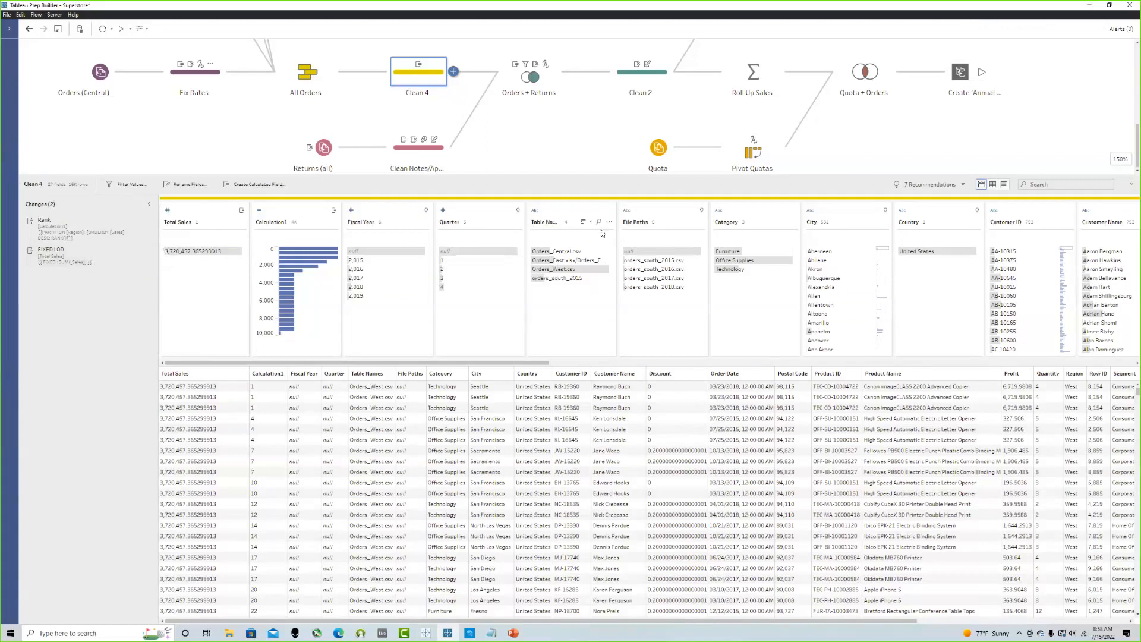
pyautogui.moveTo(785, 189); pyautogui.dragTo(797, 386)
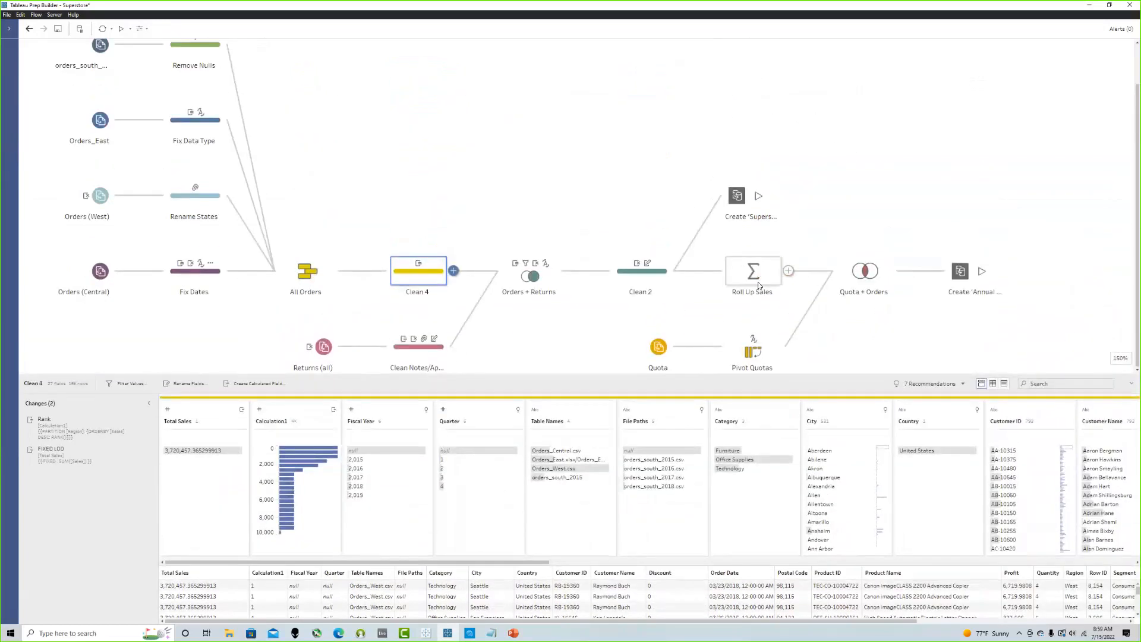
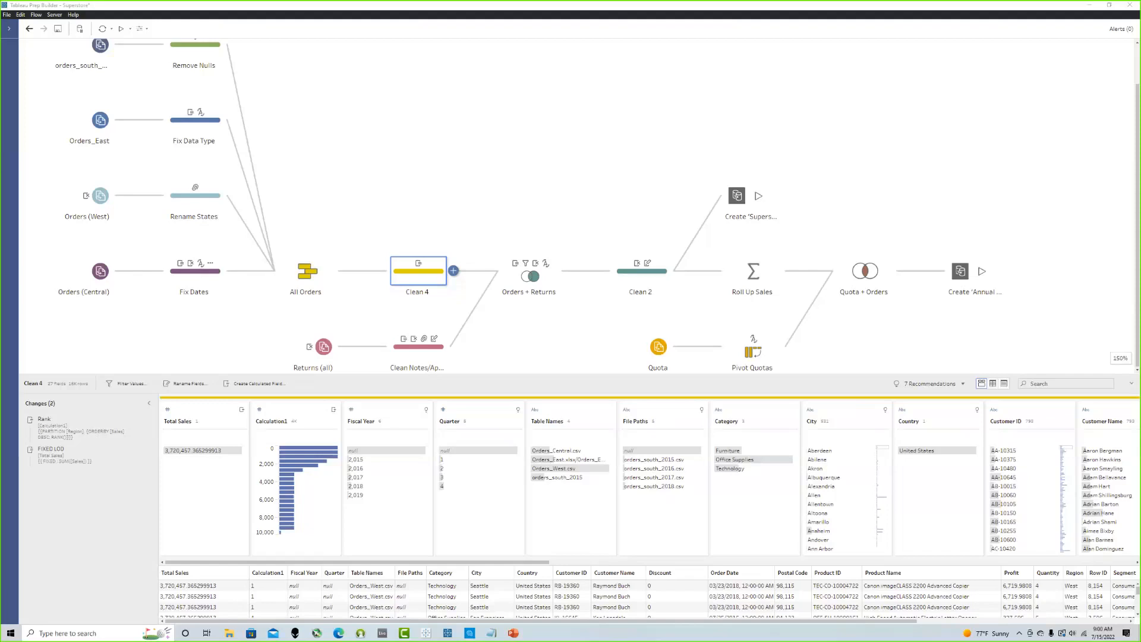
pyautogui.moveTo(935, 374); pyautogui.dragTo(902, 123)
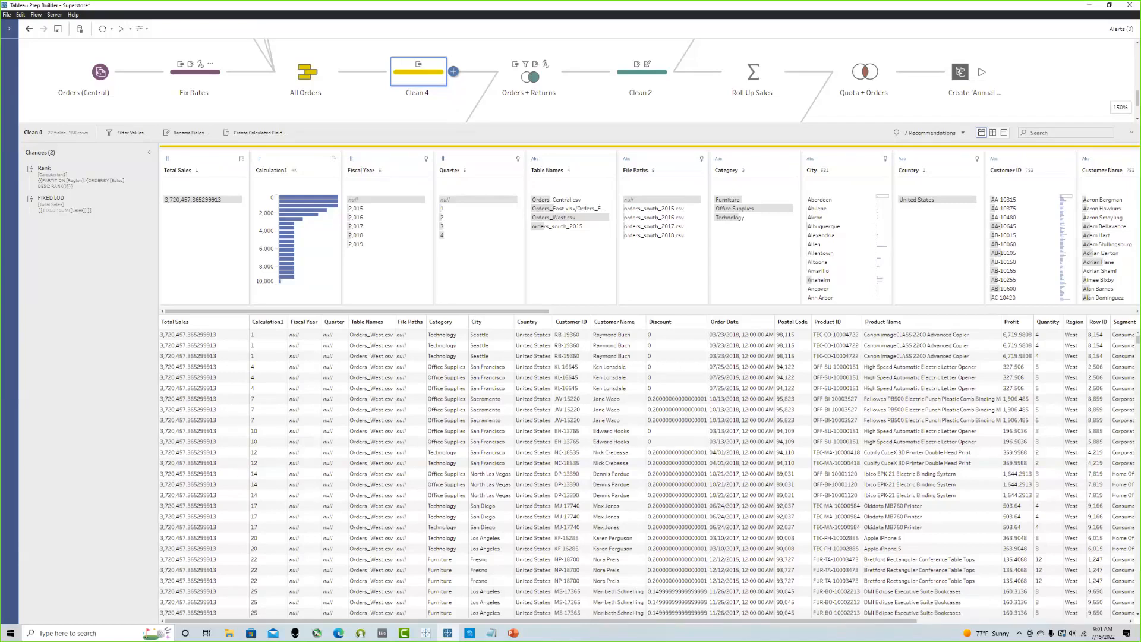
# Step: Add an Aggregate step branching from Clean 4, move it up level with the Remove Nulls step, and open its settings
pyautogui.click(859, 110)
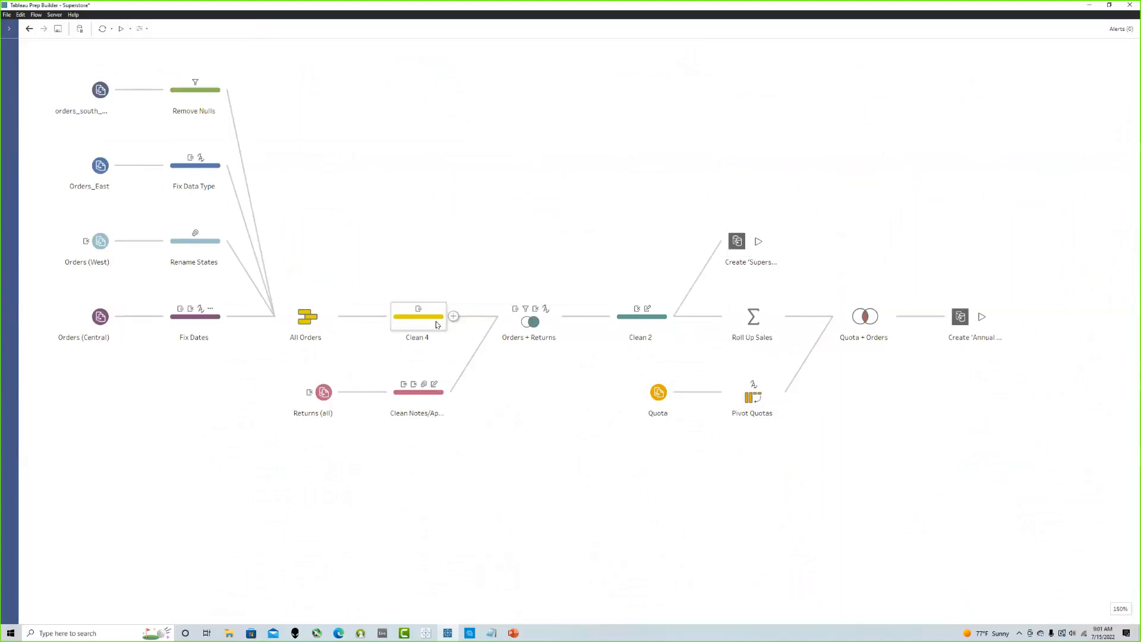
pyautogui.click(453, 316)
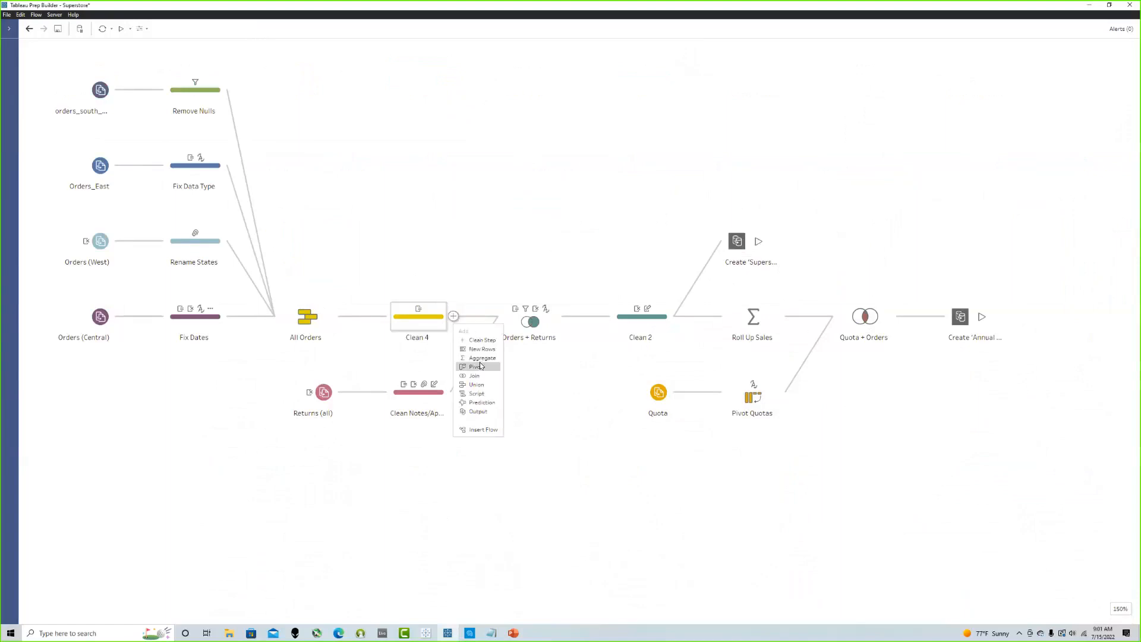
pyautogui.click(481, 358)
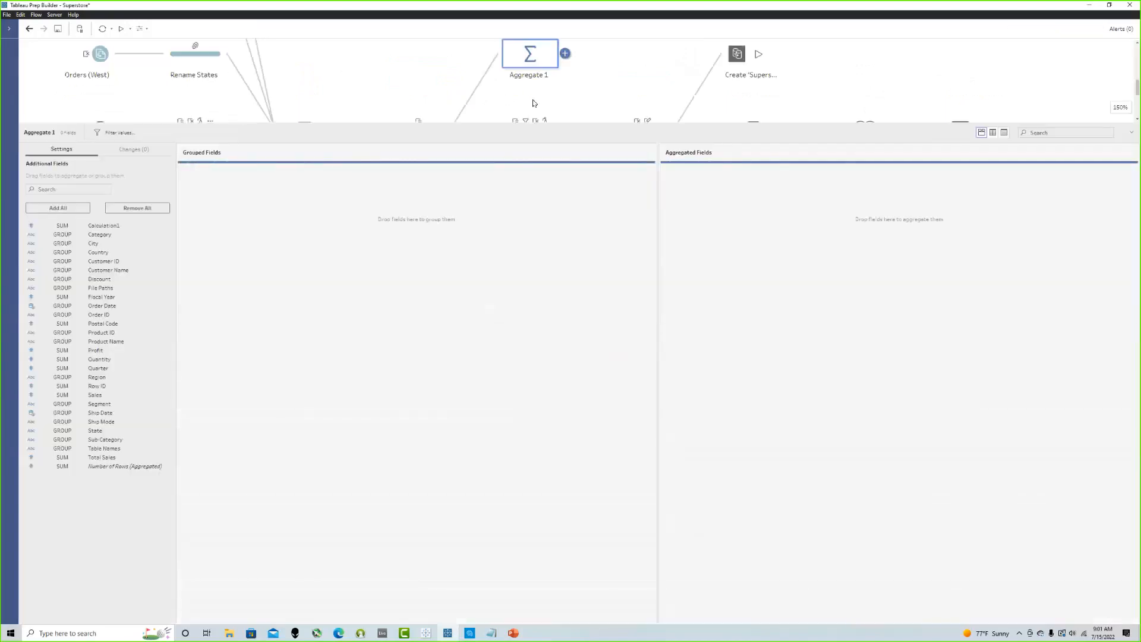
pyautogui.click(532, 101)
pyautogui.moveTo(524, 241); pyautogui.dragTo(548, 132)
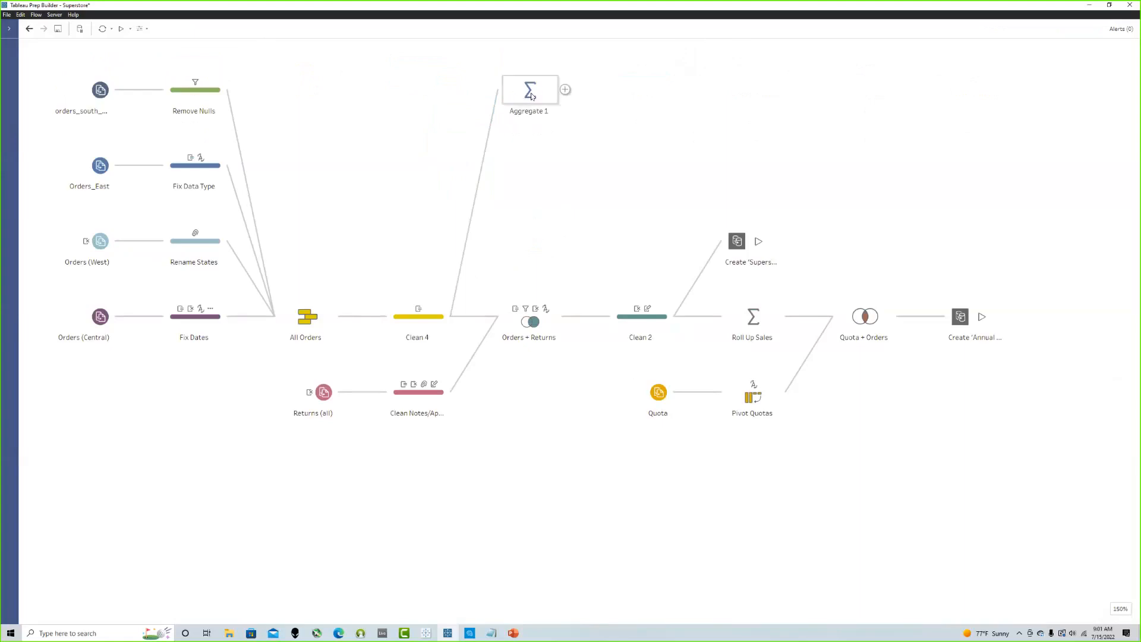
pyautogui.click(531, 95)
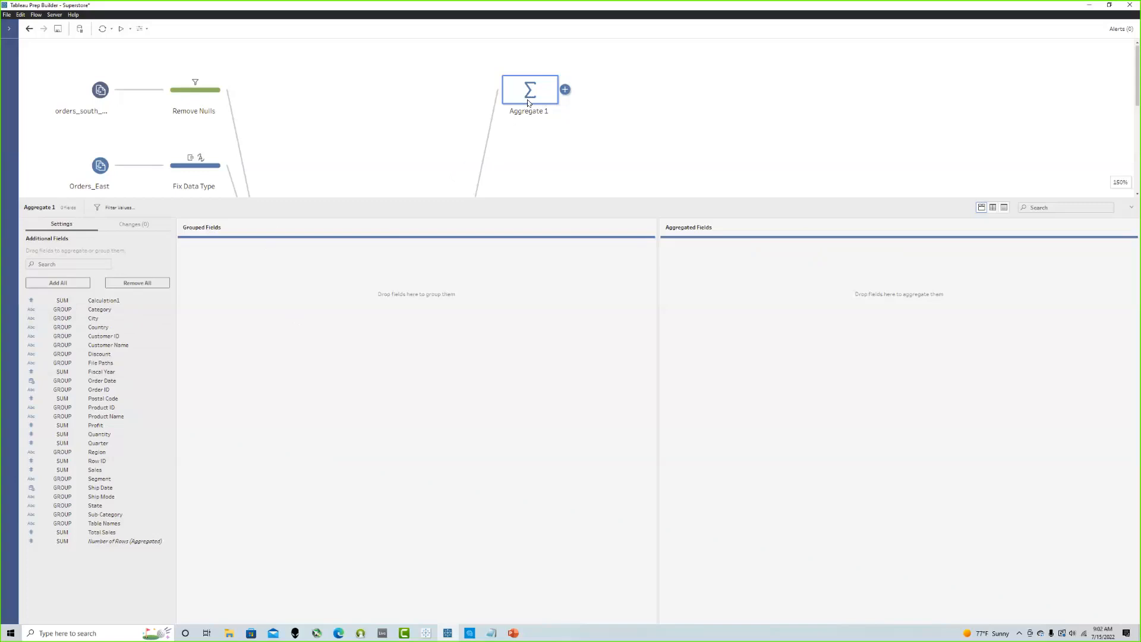
# Step: Configure Aggregate 1 to sum Sales grouped by Category
pyautogui.moveTo(131, 471); pyautogui.dragTo(740, 274)
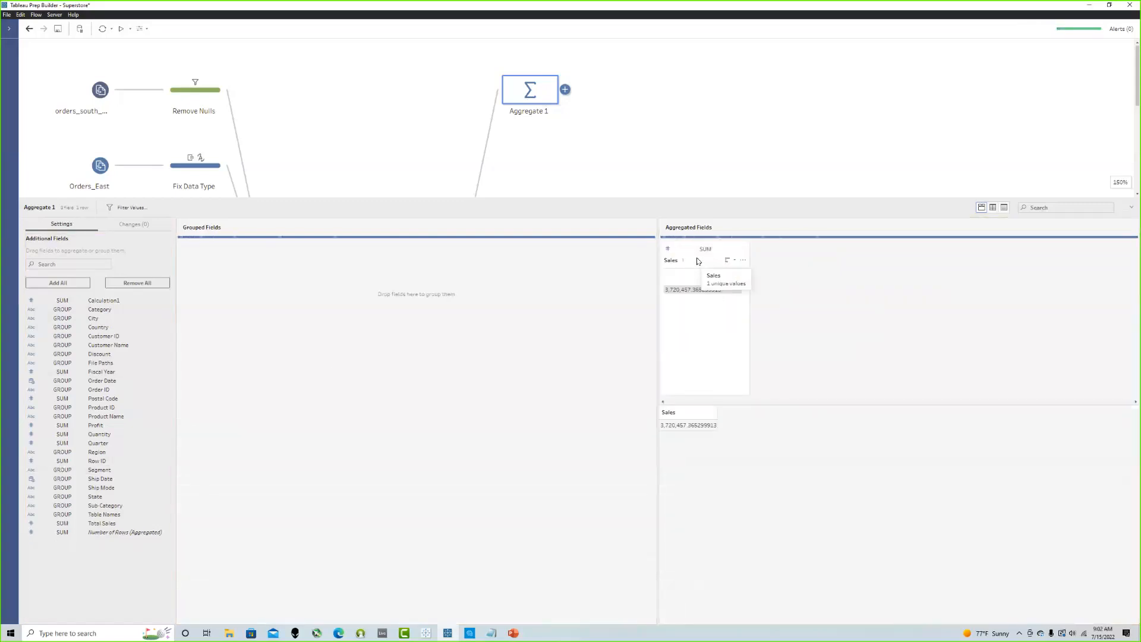
pyautogui.moveTo(94, 309); pyautogui.dragTo(416, 382)
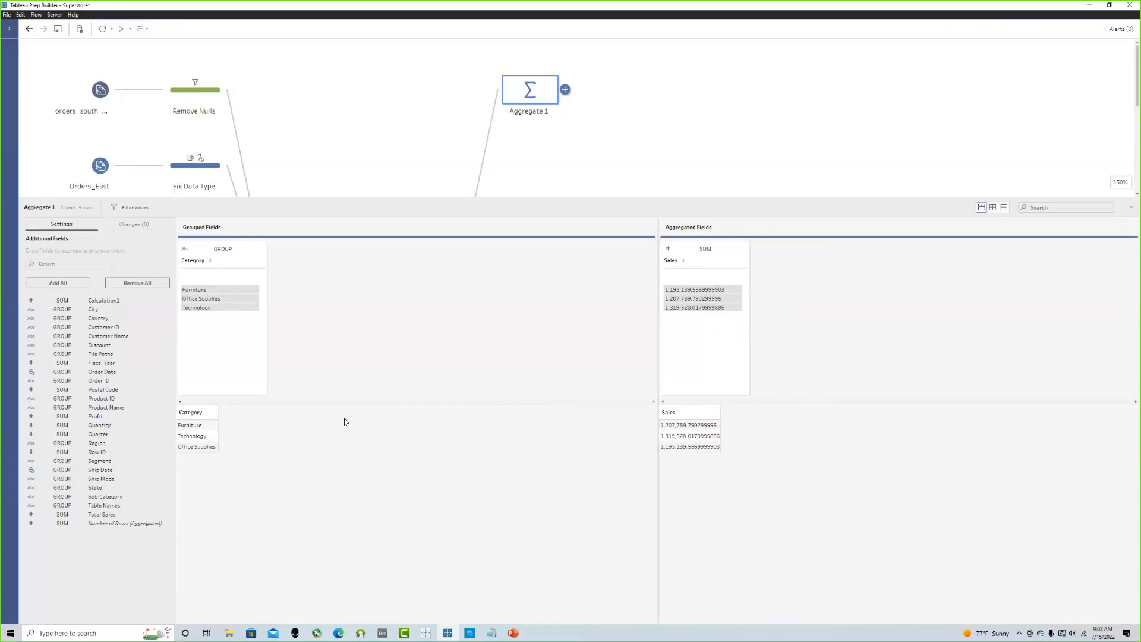
pyautogui.click(541, 175)
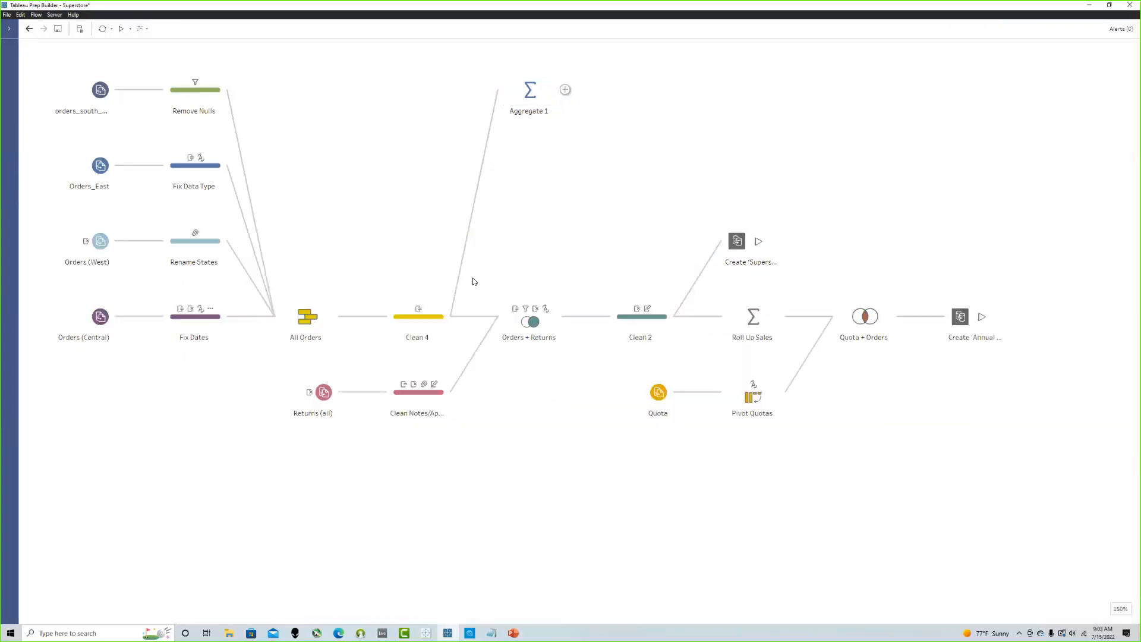
# Step: Add a calculated field named Category Sales to Clean 4 with the formula { FIXED [Category] : SUM([Sales]) }
pyautogui.click(432, 323)
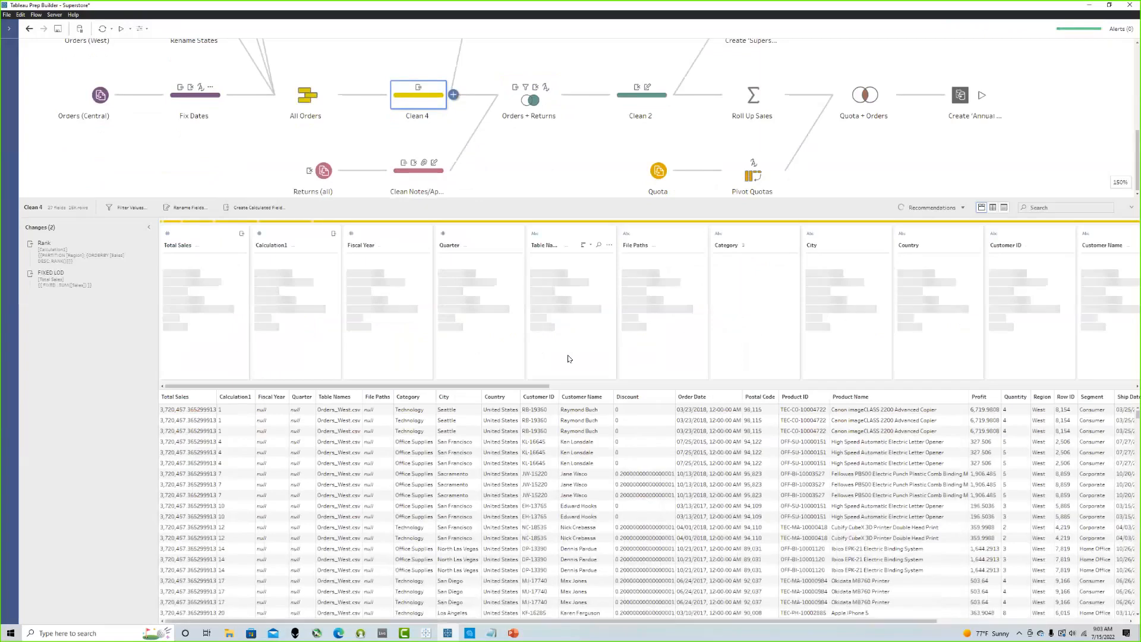
pyautogui.click(280, 205)
pyautogui.write('Category Sales')
pyautogui.press('Tab')
pyautogui.write('{ FIXED ')
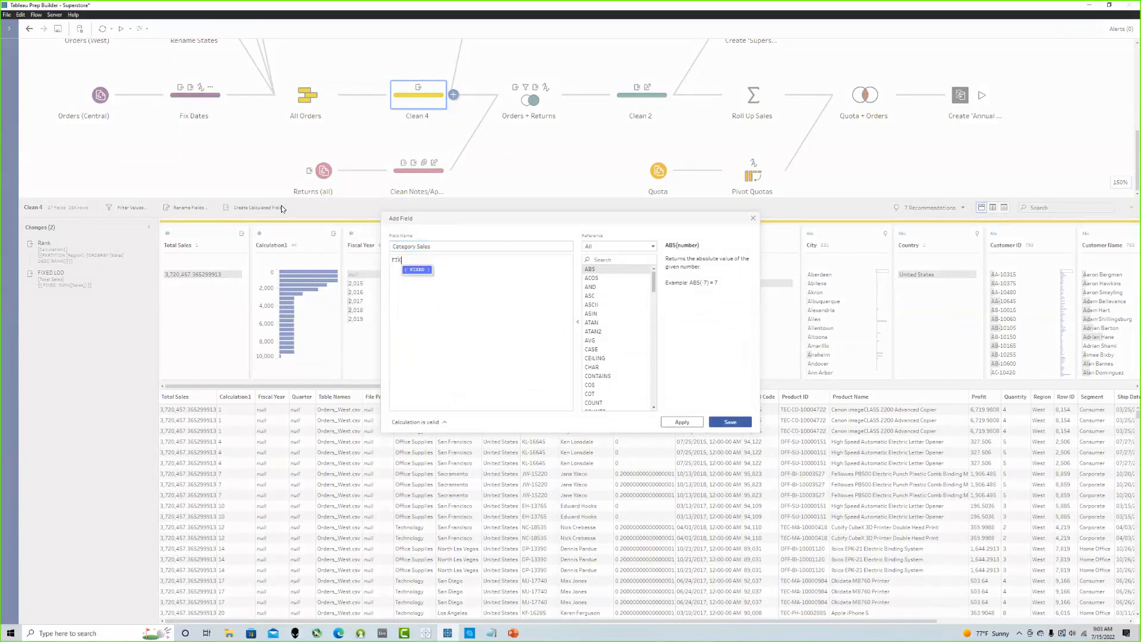
pyautogui.write('[Category]')
pyautogui.press('Return')
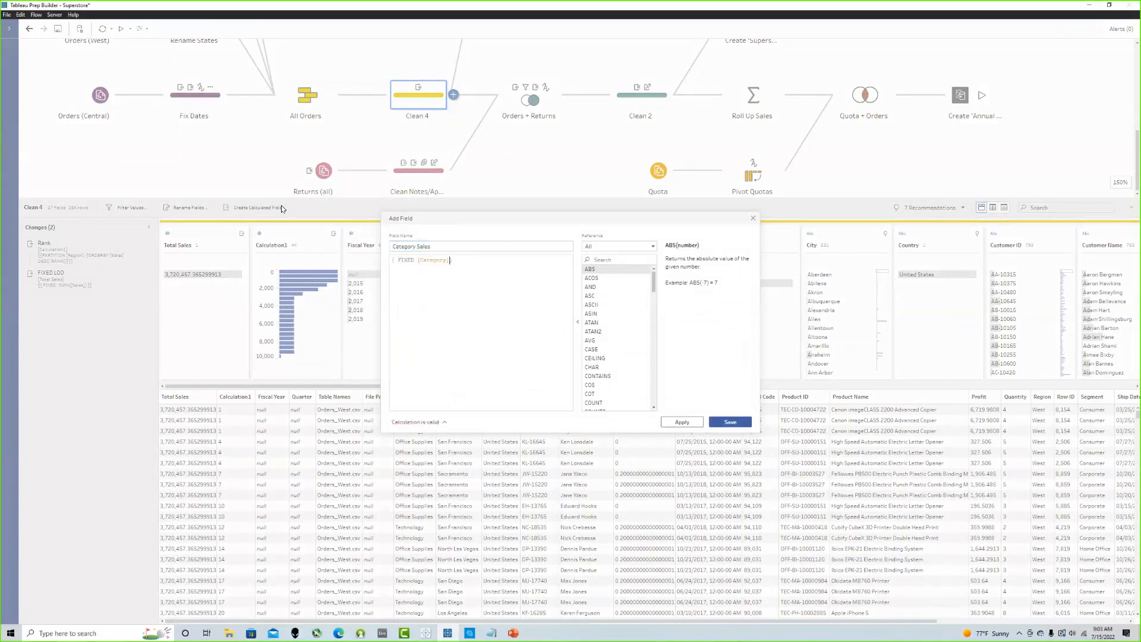
pyautogui.write(': SUM(S')
pyautogui.press('Return')
pyautogui.write(')')
pyautogui.click(737, 423)
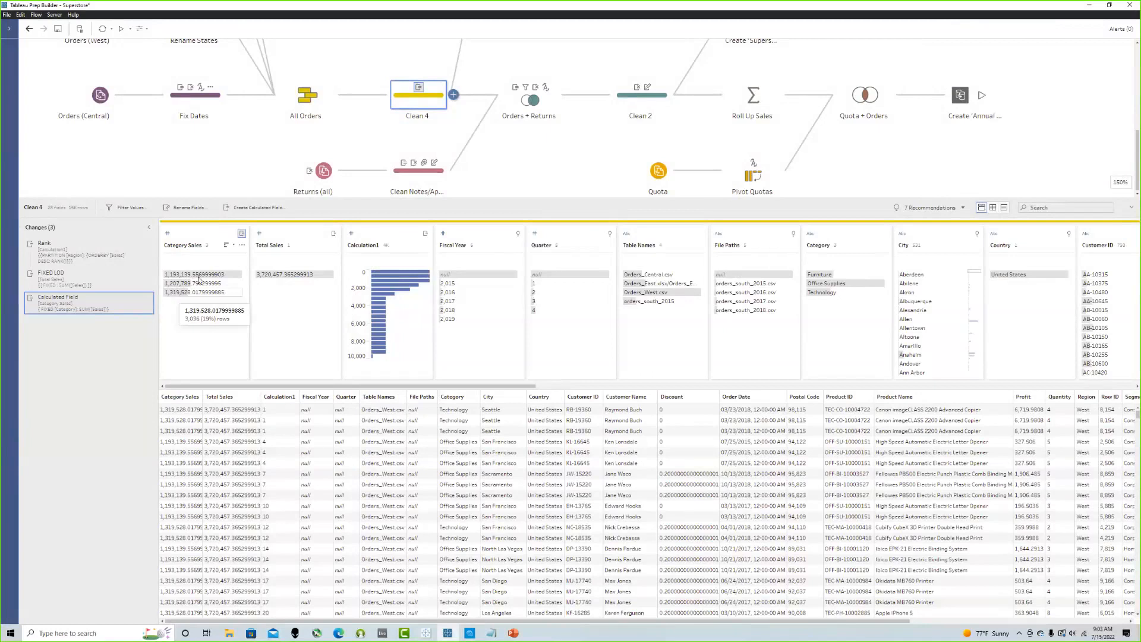
# Step: Compare the Category Sales values in Clean 4 with the summed Sales per category in Aggregate 1
pyautogui.scroll(2, 522, 114)
pyautogui.scroll(3, 522, 114)
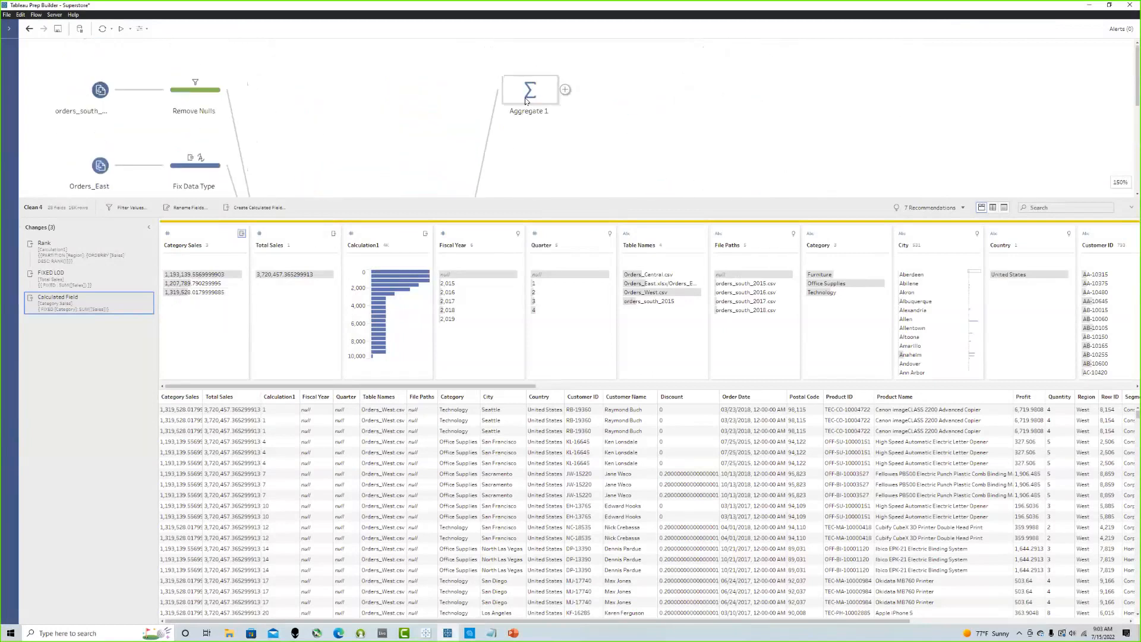
pyautogui.click(525, 101)
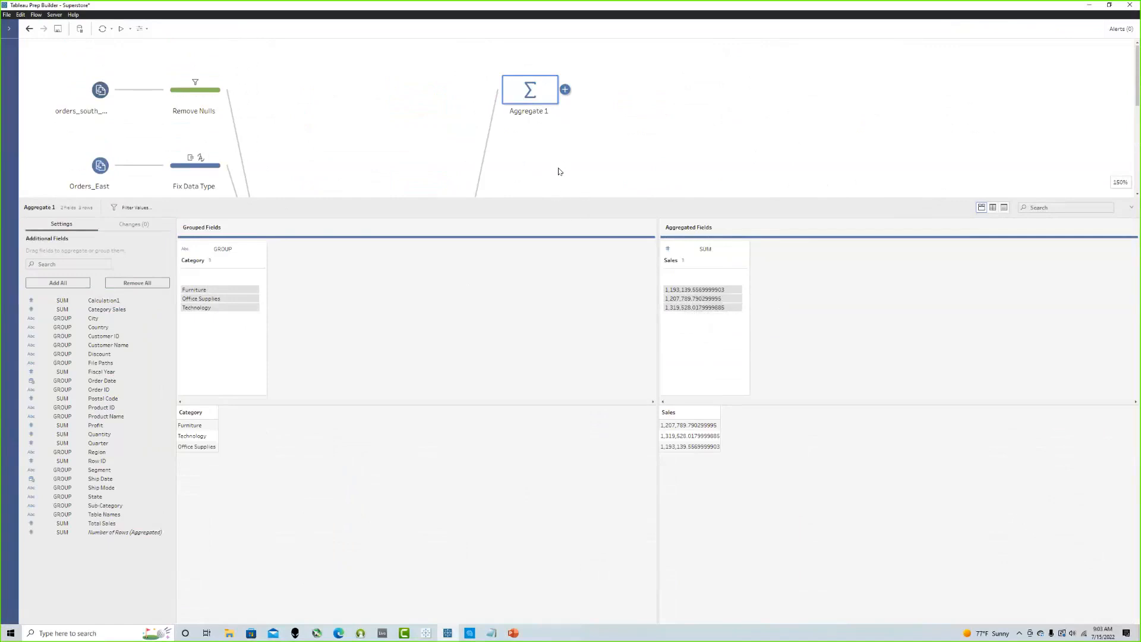
pyautogui.moveTo(683, 298)
pyautogui.click(563, 147)
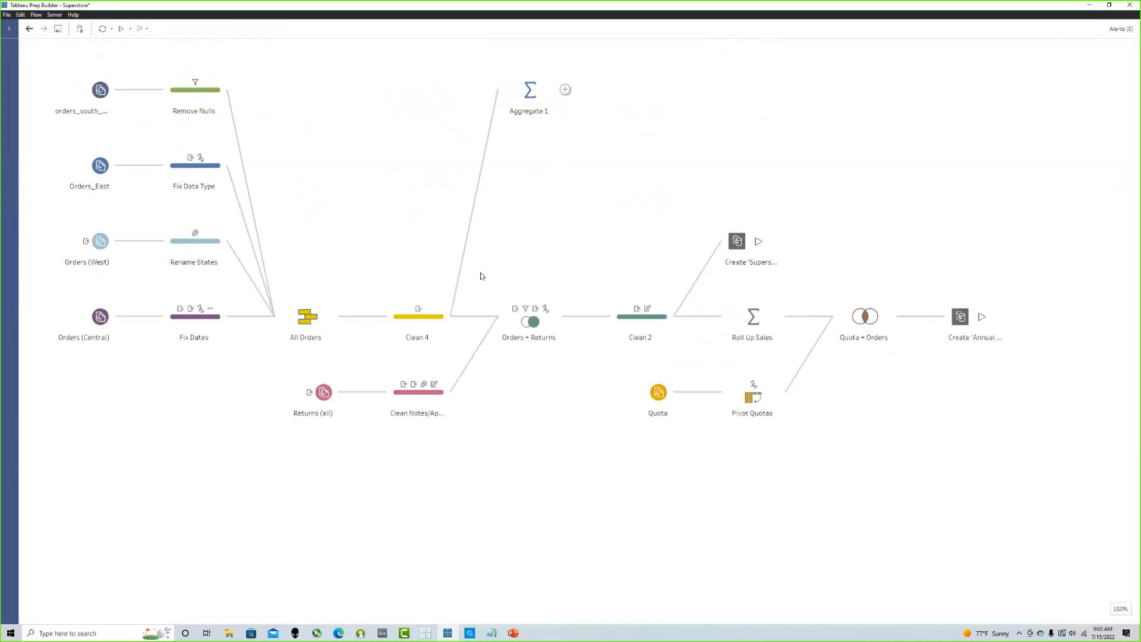
pyautogui.click(434, 322)
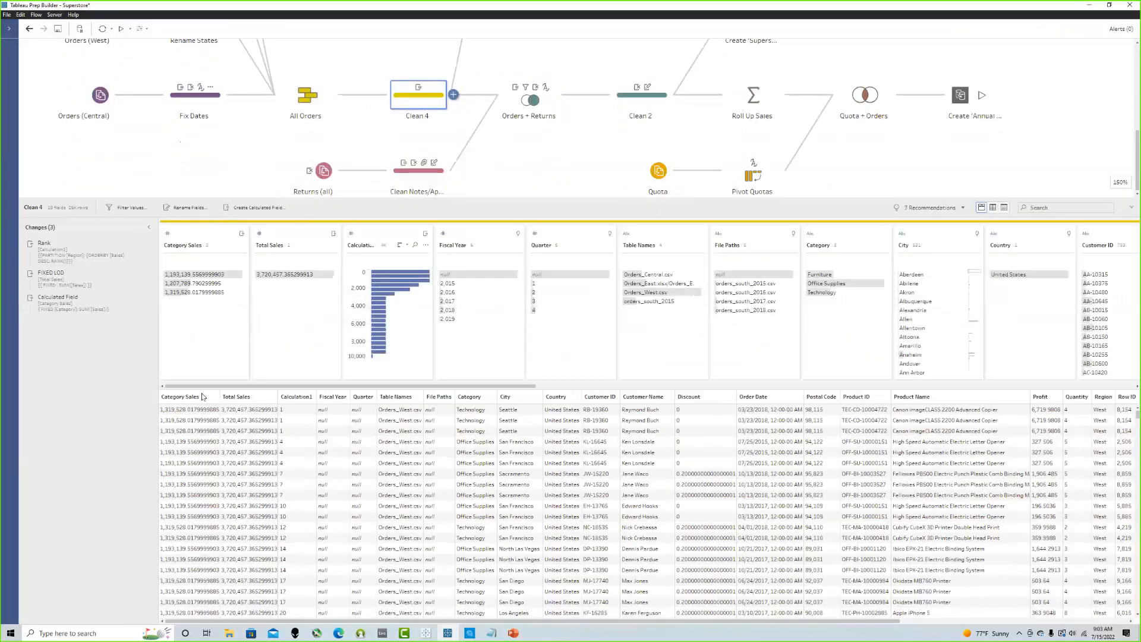
pyautogui.moveTo(187, 277)
pyautogui.scroll(4, 461, 102)
pyautogui.click(530, 92)
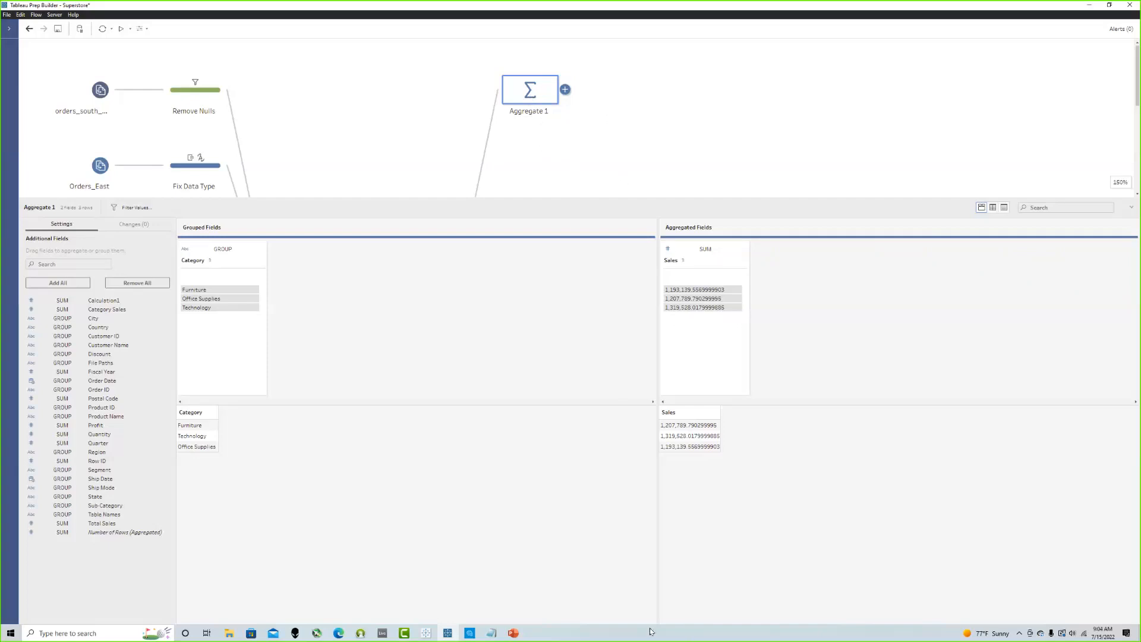
# Step: Switch to Tableau Desktop and break down the sales sum on Sheet 1 by placing Category on Rows
pyautogui.click(427, 633)
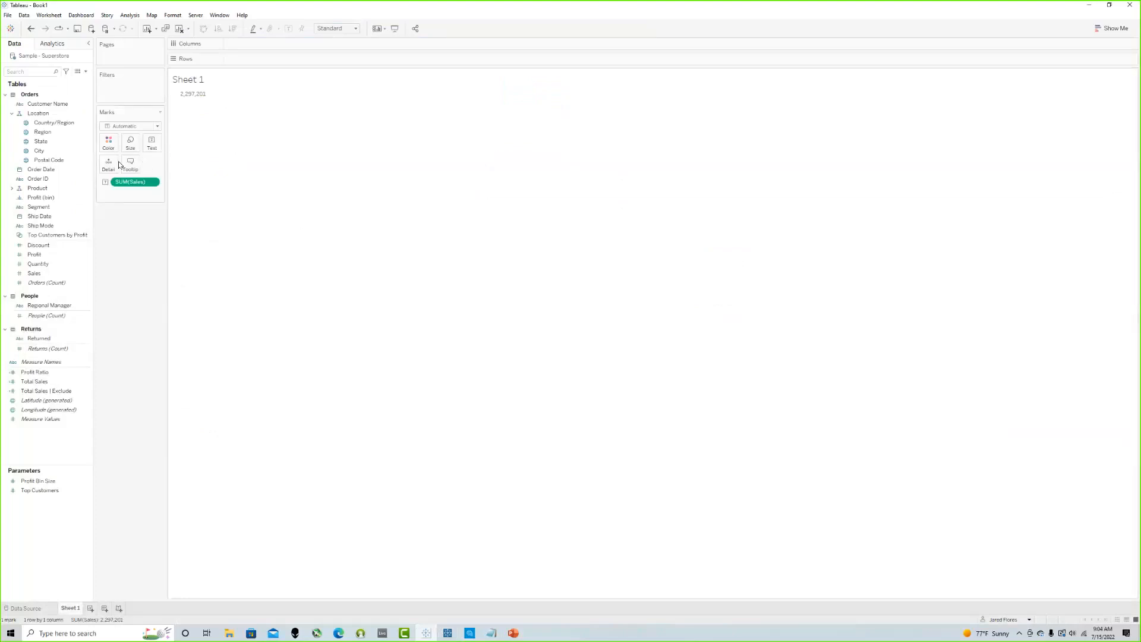
pyautogui.click(40, 150)
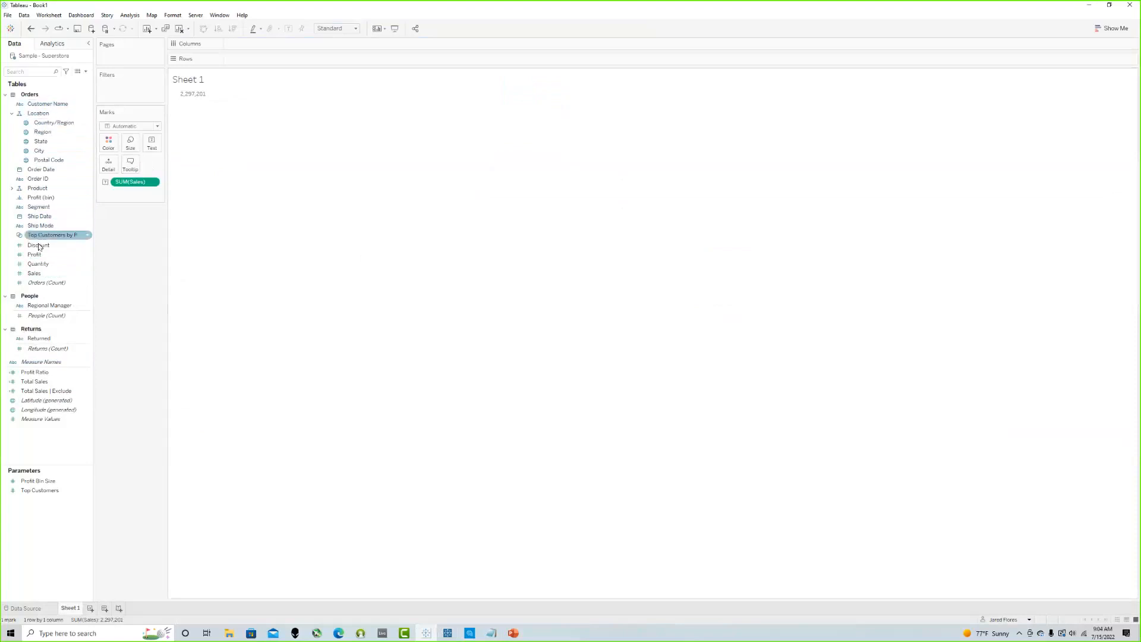
pyautogui.click(11, 188)
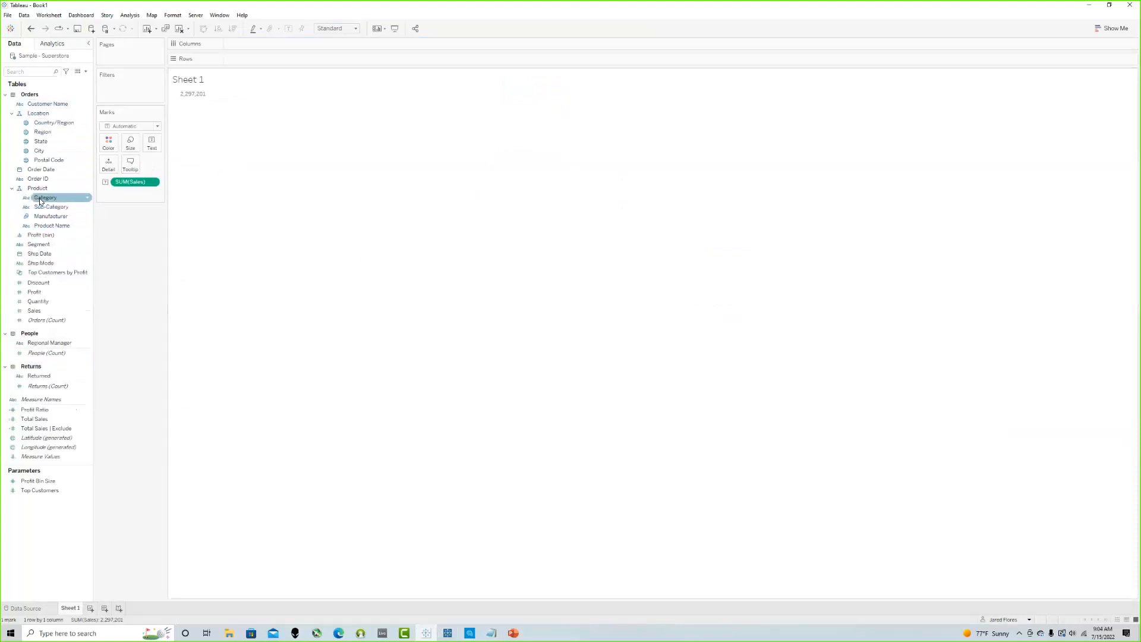
pyautogui.moveTo(40, 202); pyautogui.dragTo(264, 59)
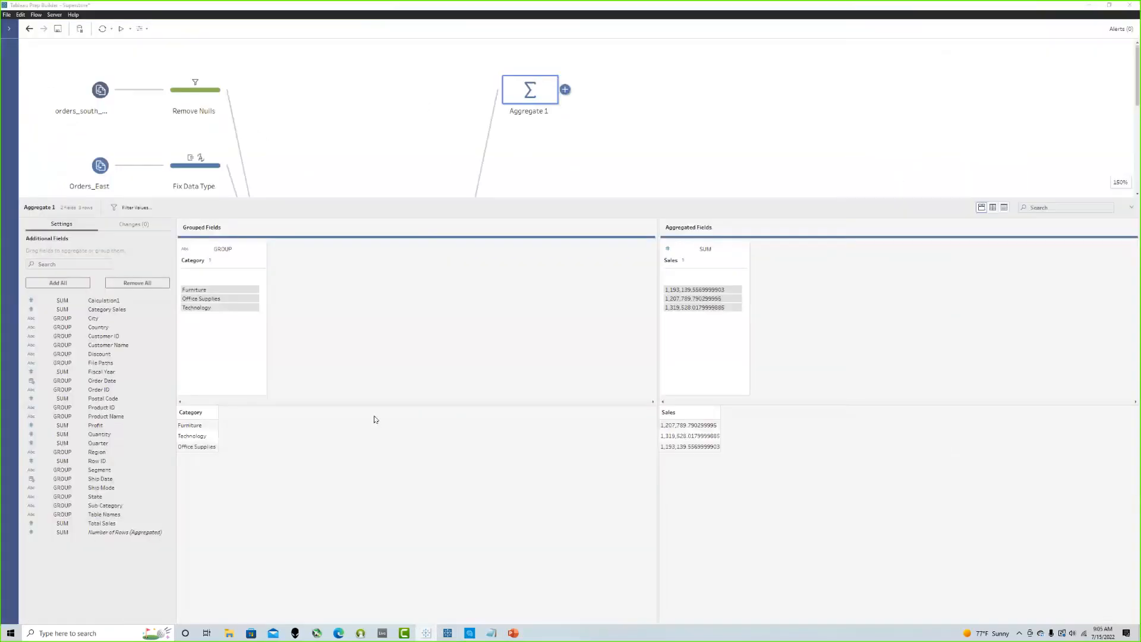
# Step: Back in Tableau Prep Builder, delete Orders + Returns with all following steps, the Quota branch, and the Returns (all) and Clean Notes steps
pyautogui.moveTo(684, 287)
pyautogui.click(598, 171)
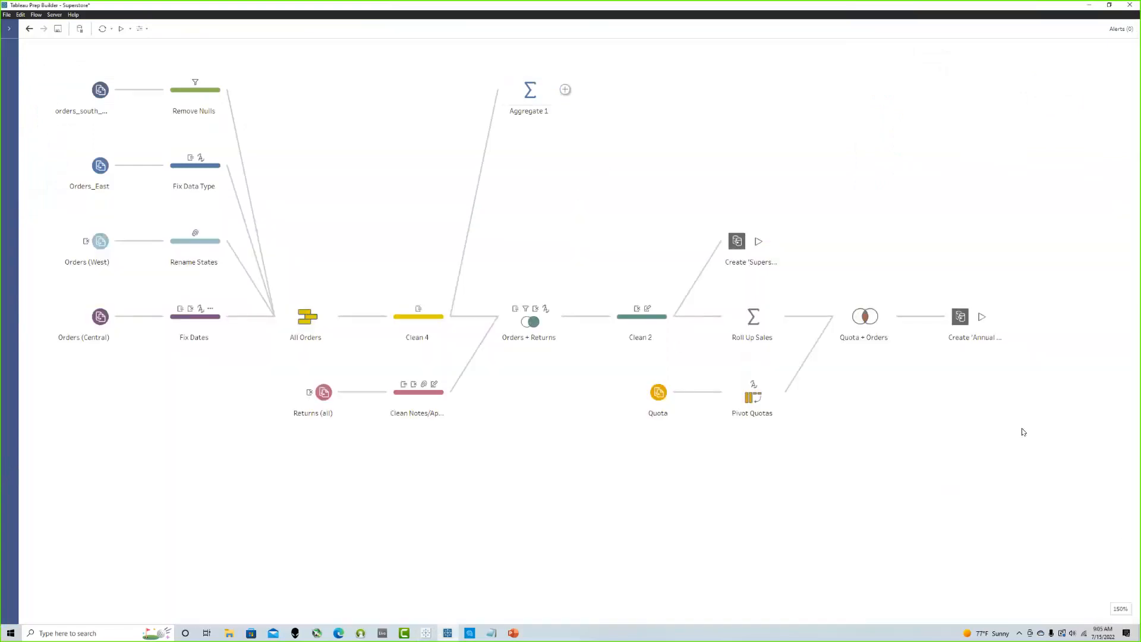
pyautogui.moveTo(1006, 436); pyautogui.dragTo(553, 209)
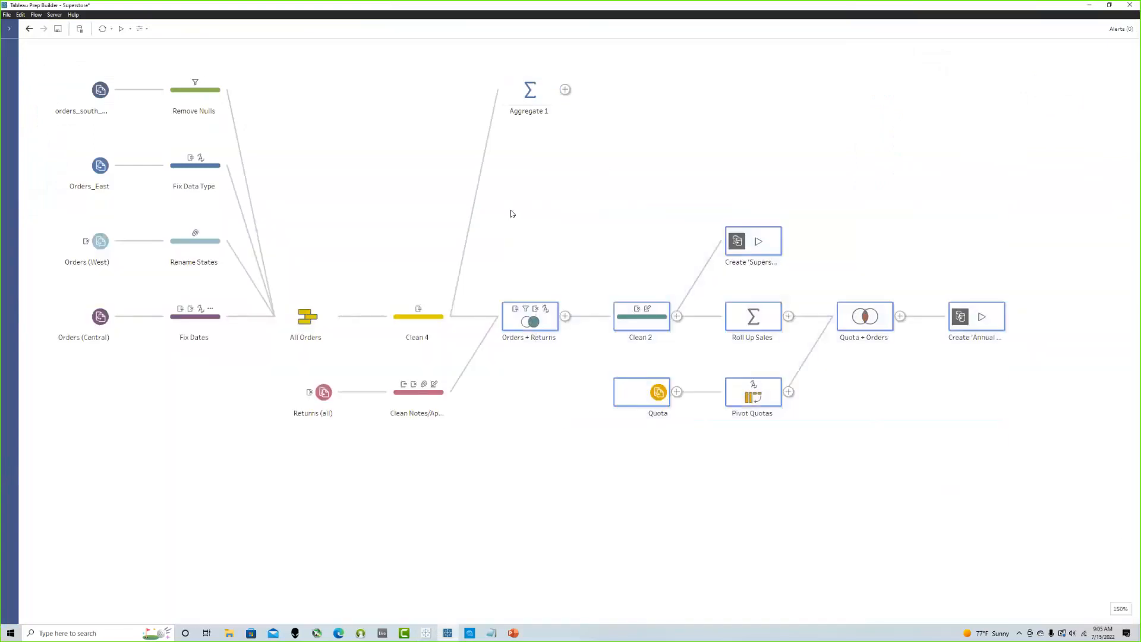
pyautogui.press('Delete')
pyautogui.moveTo(529, 461); pyautogui.dragTo(280, 378)
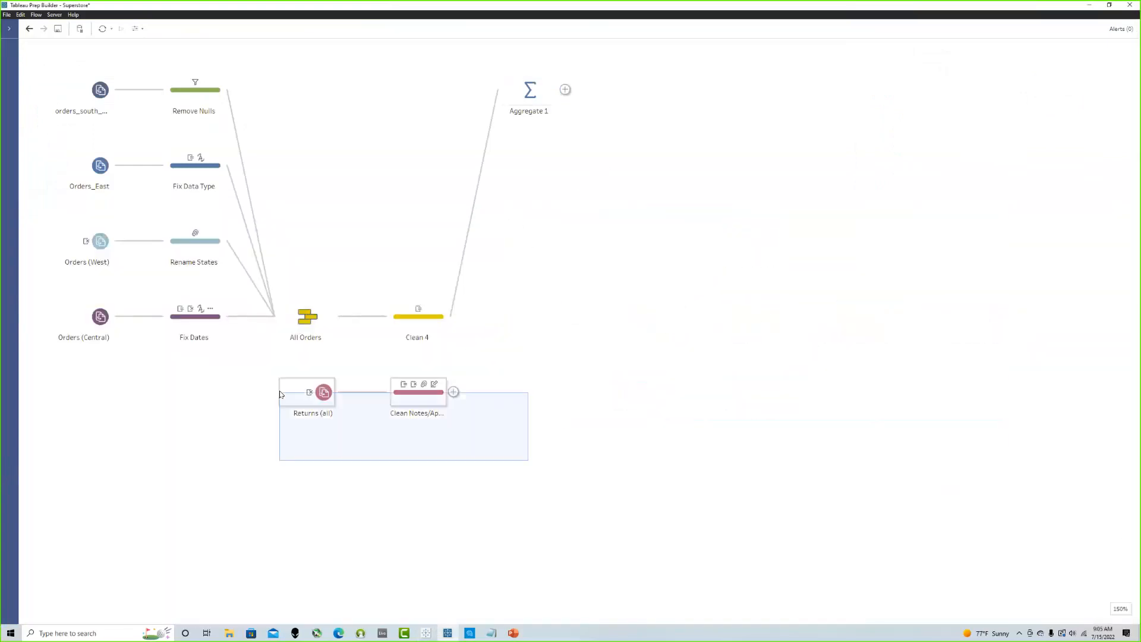
pyautogui.press('Delete')
# Step: Review the Category Sales field in Clean 4 again alongside the grouped Sales values of Aggregate 1
pyautogui.click(442, 312)
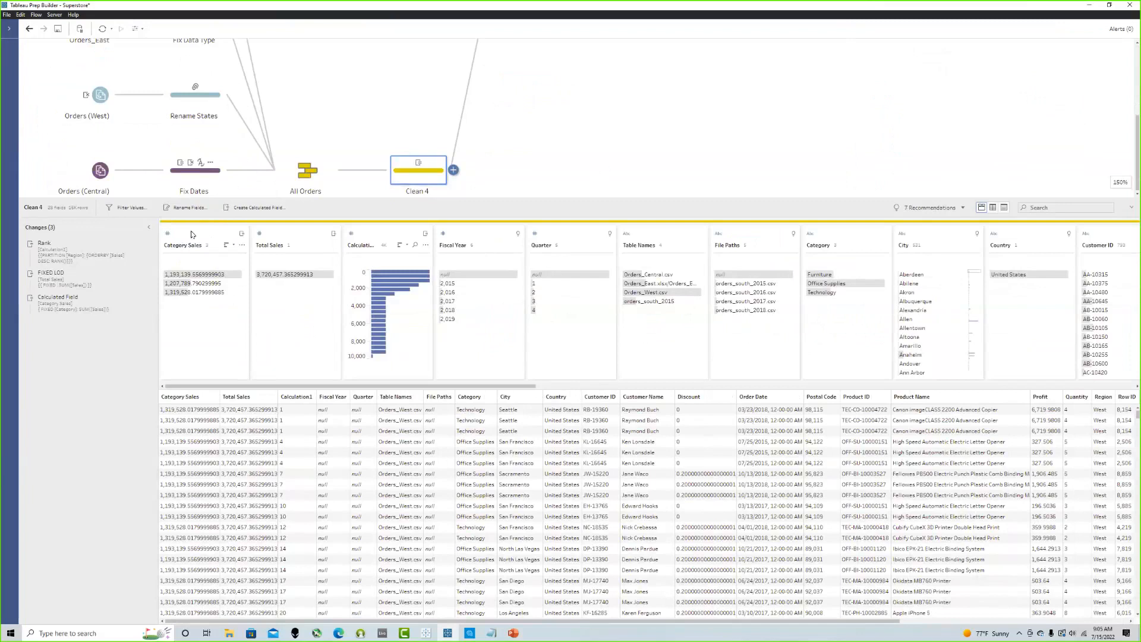
pyautogui.scroll(3, 577, 128)
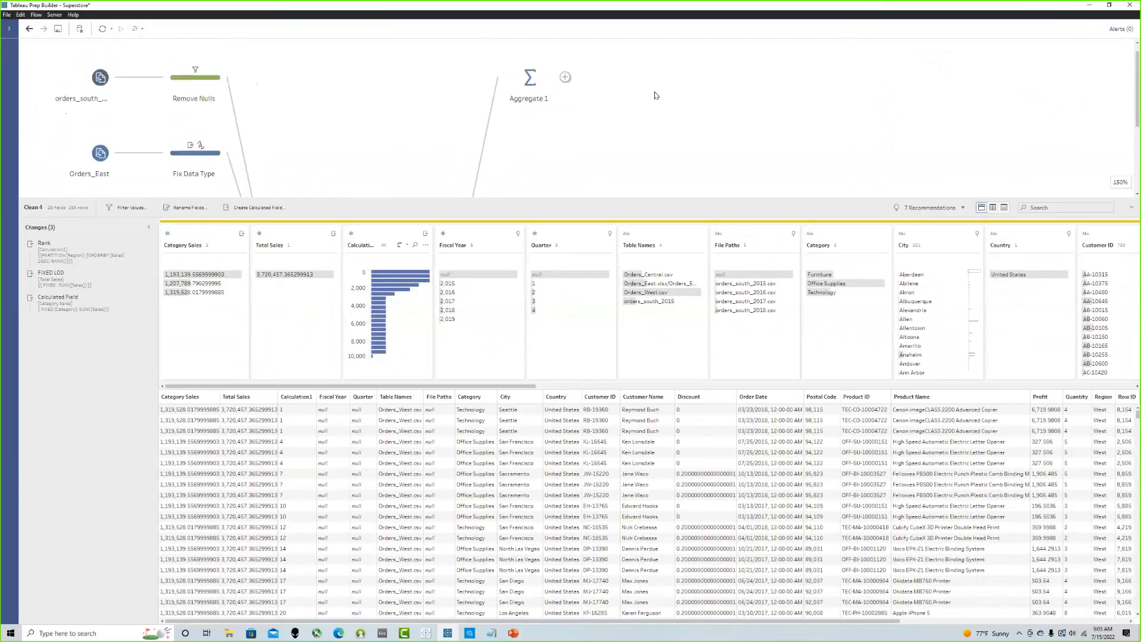
pyautogui.click(538, 100)
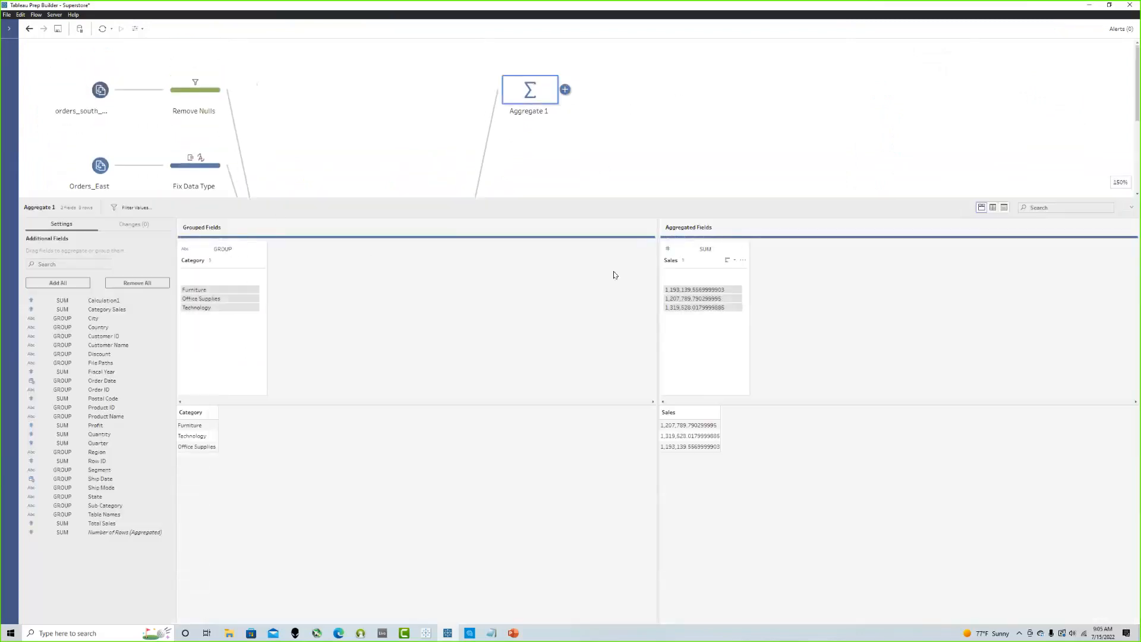
pyautogui.moveTo(681, 308)
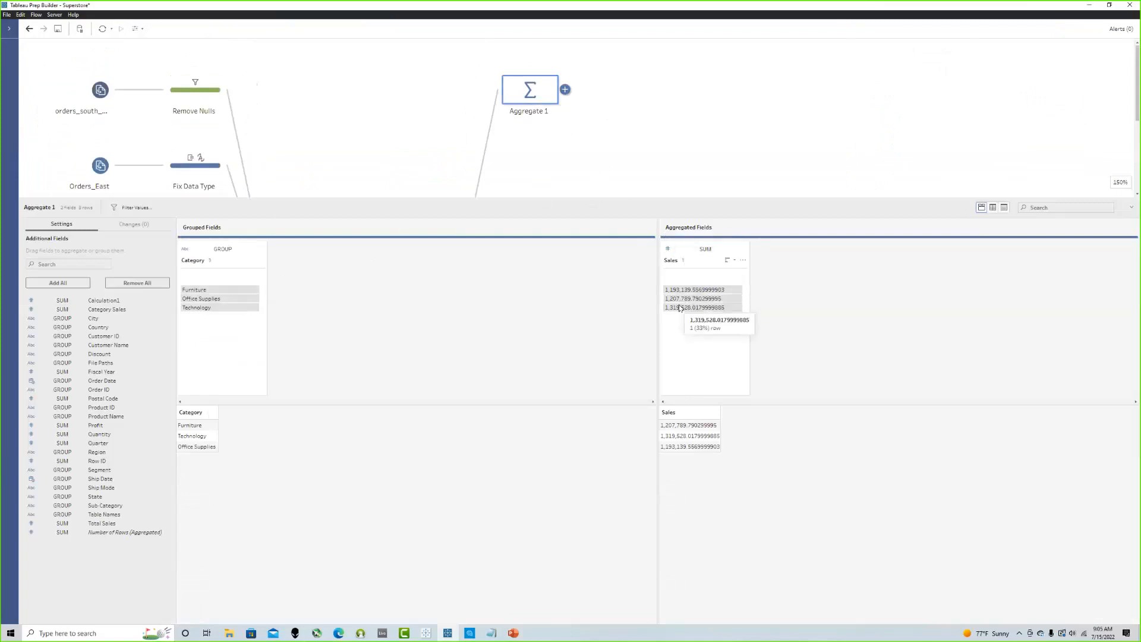
pyautogui.click(538, 165)
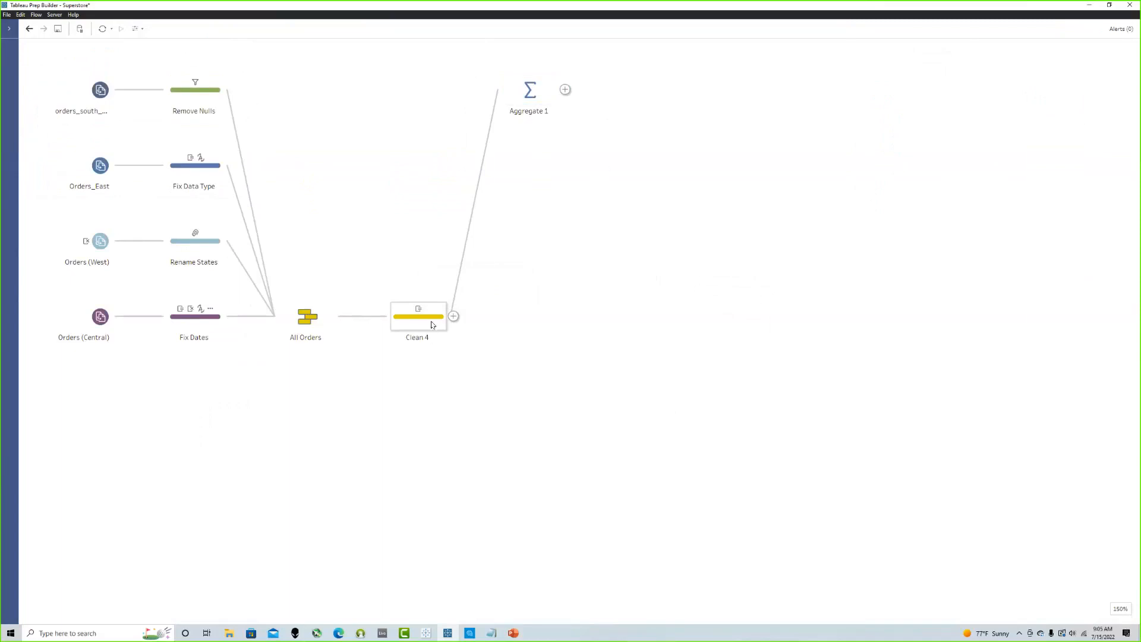
# Step: Remove the Category Sales field from Clean 4
pyautogui.click(432, 324)
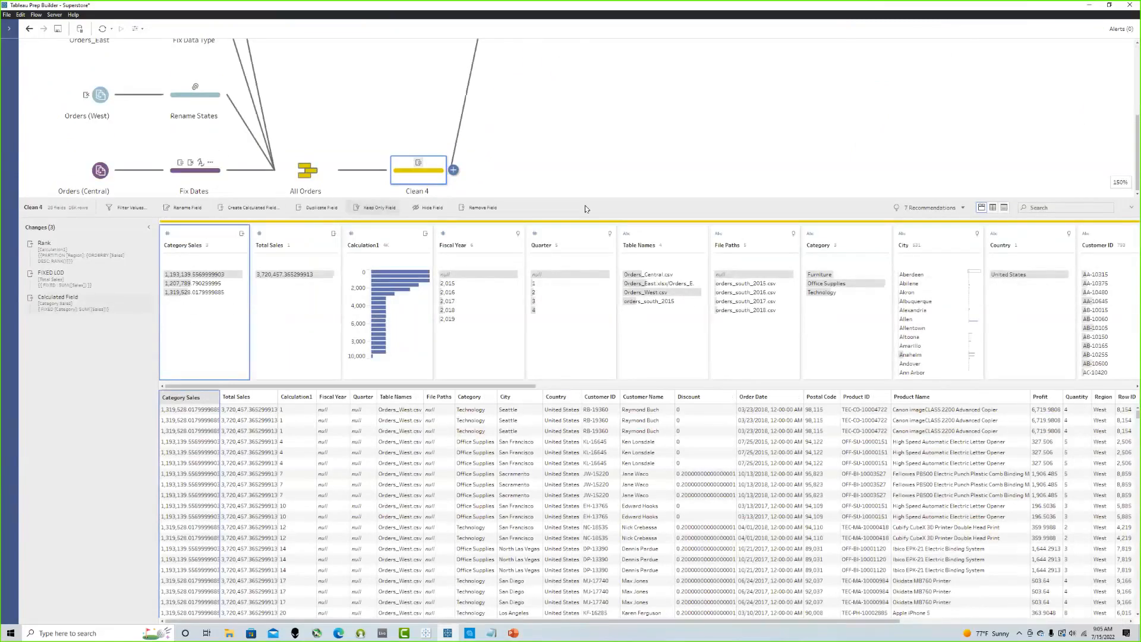
pyautogui.click(483, 208)
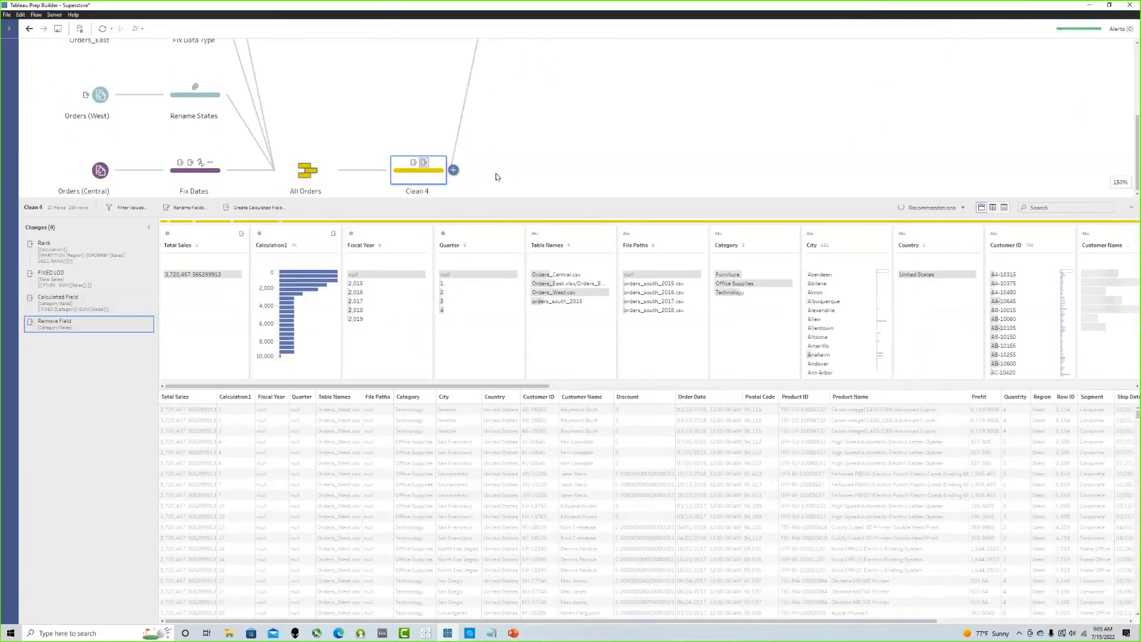
pyautogui.click(498, 177)
# Step: Move Aggregate 1 down level with the Rename States step, then review its settings and the Clean 4 fields
pyautogui.moveTo(526, 98); pyautogui.dragTo(523, 257)
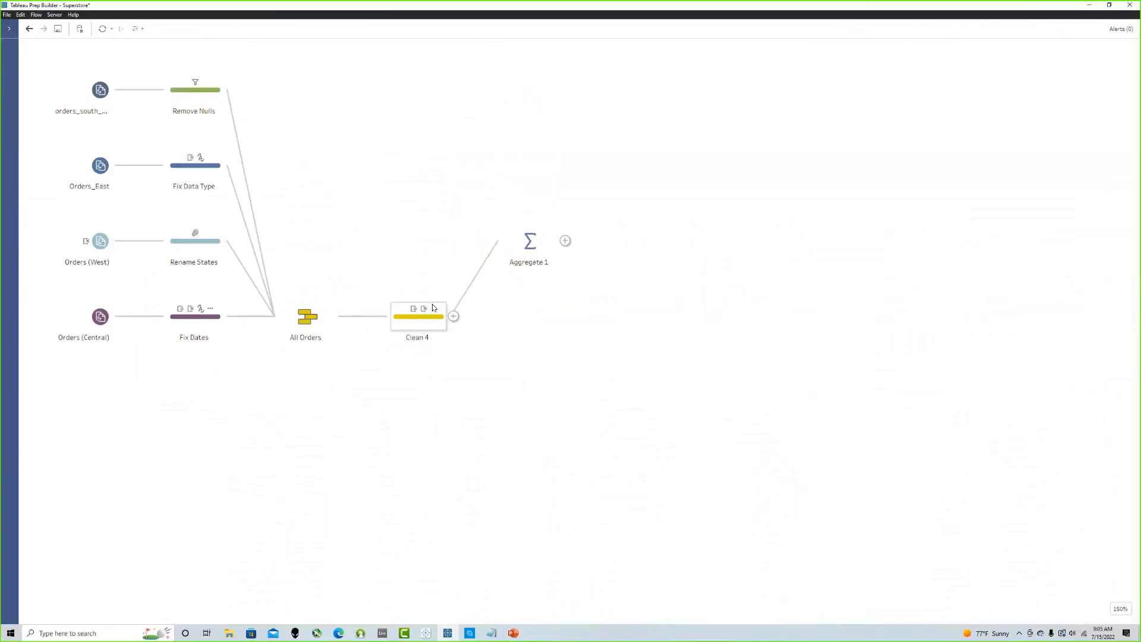
pyautogui.click(545, 253)
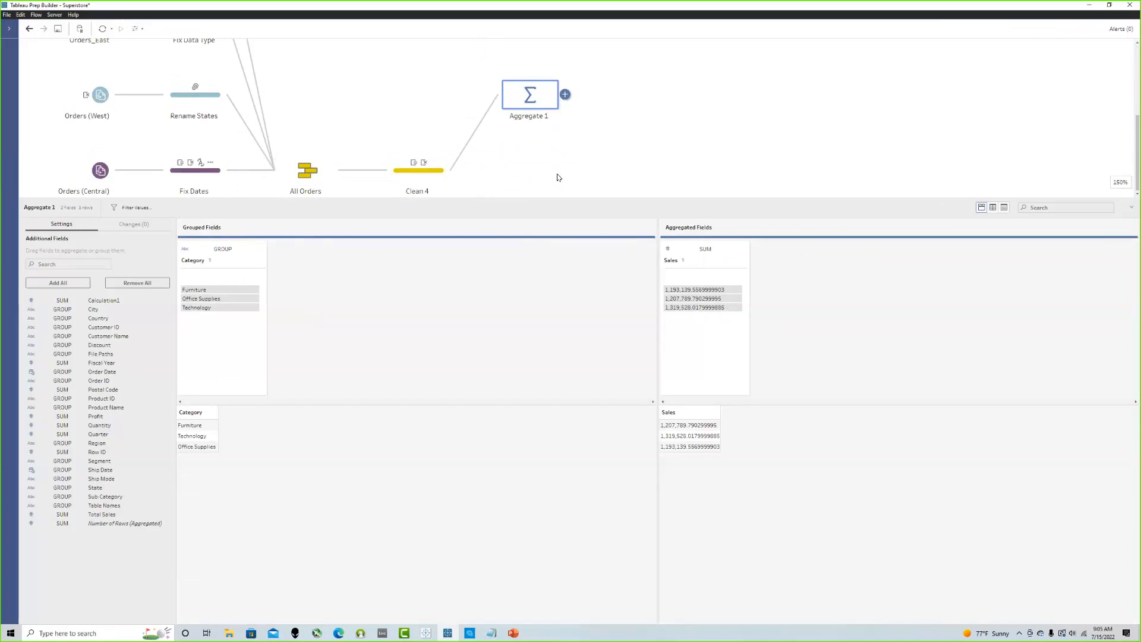
pyautogui.click(437, 175)
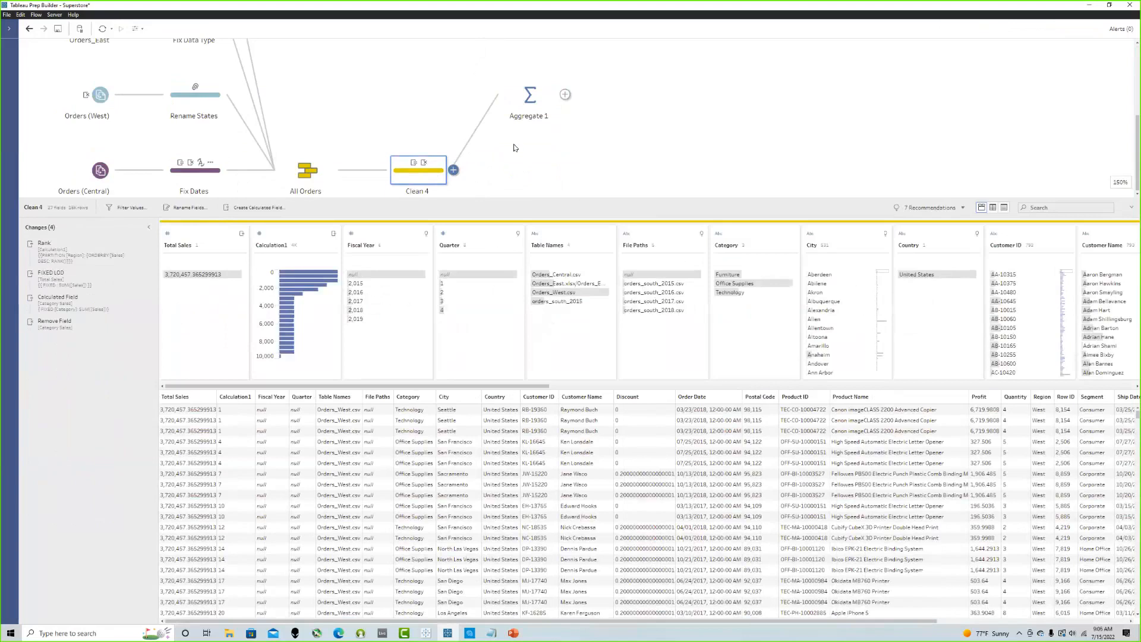
pyautogui.click(528, 142)
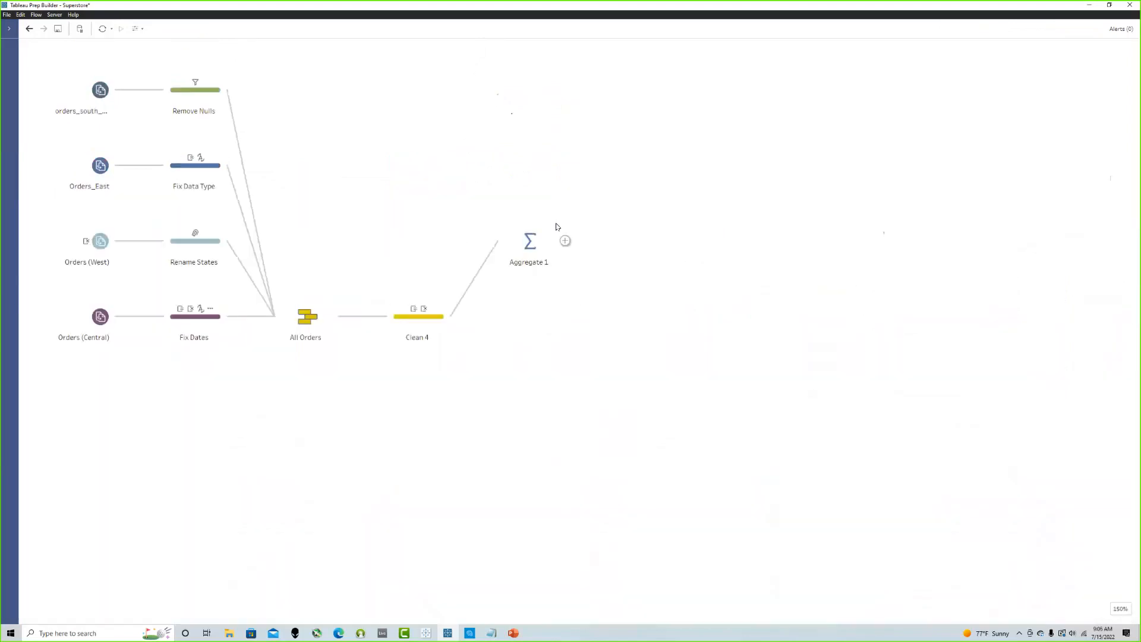
# Step: Enlarge the flow area and join Aggregate 1 back to Clean 4 on Category
pyautogui.click(531, 247)
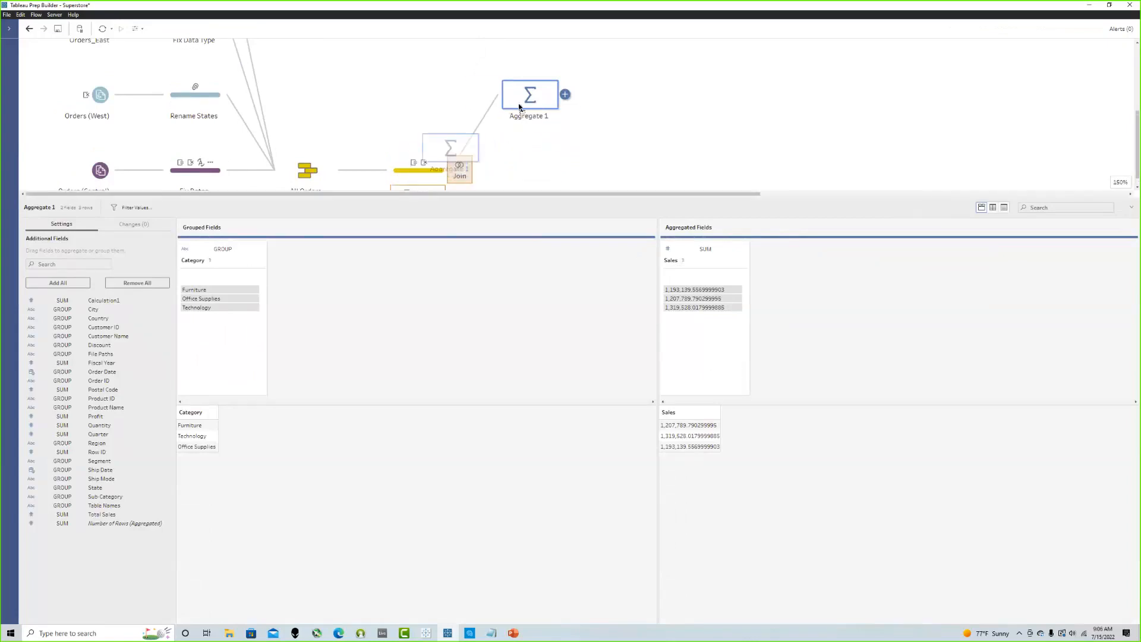
pyautogui.moveTo(510, 197); pyautogui.dragTo(475, 332)
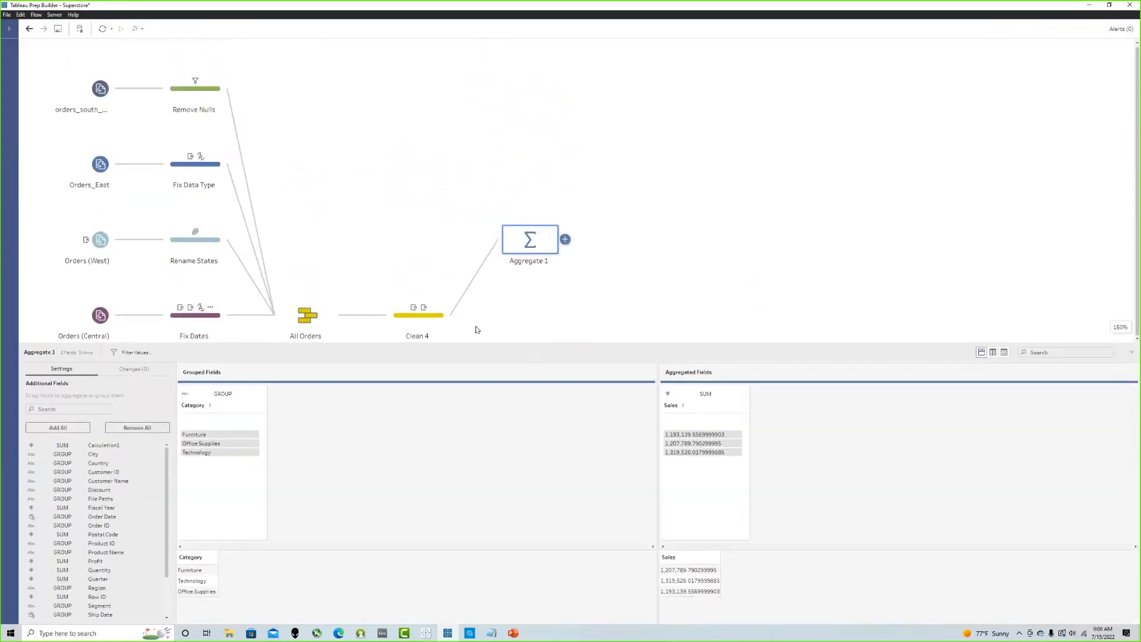
pyautogui.moveTo(613, 340); pyautogui.dragTo(20, 41)
pyautogui.click(548, 352)
pyautogui.moveTo(536, 248); pyautogui.dragTo(435, 320)
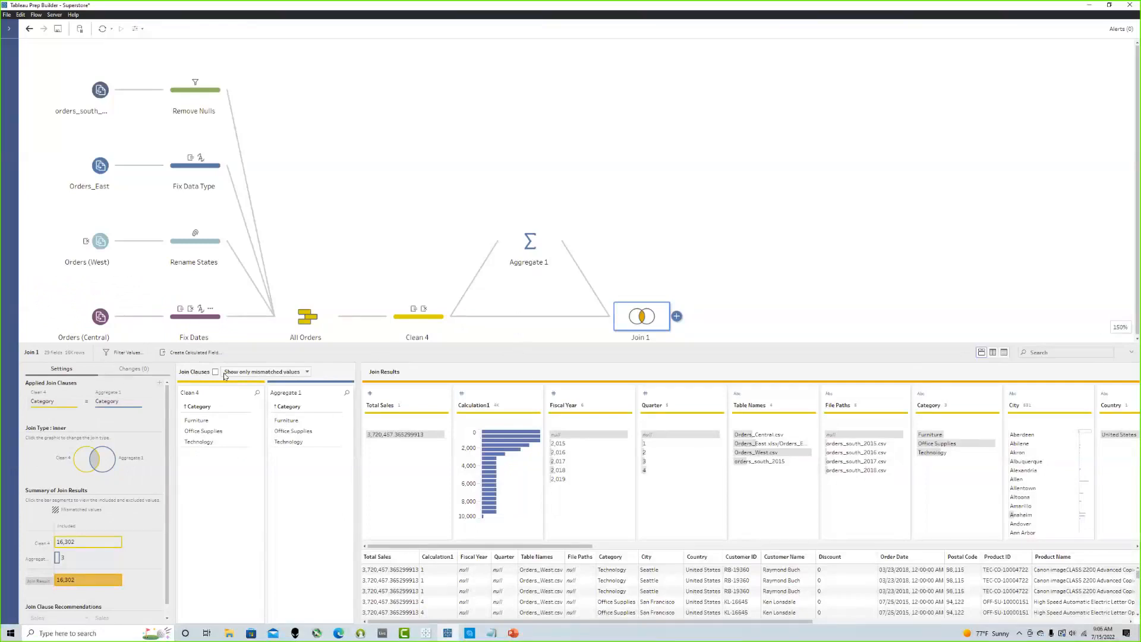
# Step: Enlarge the details of Join 1 and show its join results as a list of fields
pyautogui.moveTo(550, 213); pyautogui.dragTo(556, 90)
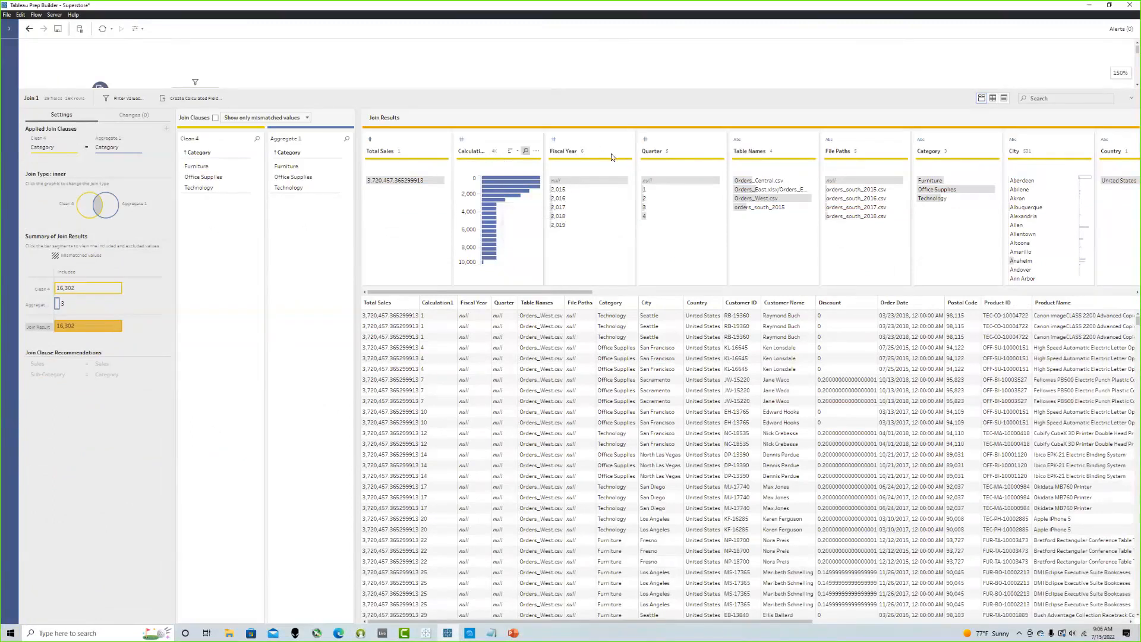
pyautogui.click(1005, 99)
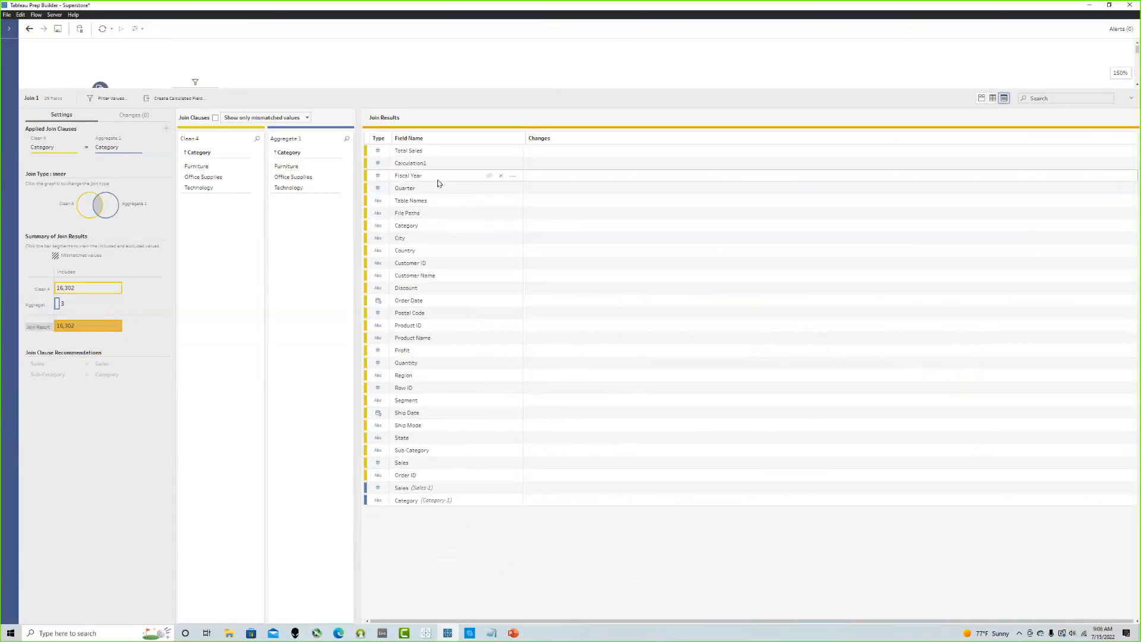
# Step: Shrink the details of Join 1, then review the Clean 4 fields and the Category and Sales settings of Aggregate 1
pyautogui.moveTo(445, 89); pyautogui.dragTo(454, 387)
pyautogui.click(428, 323)
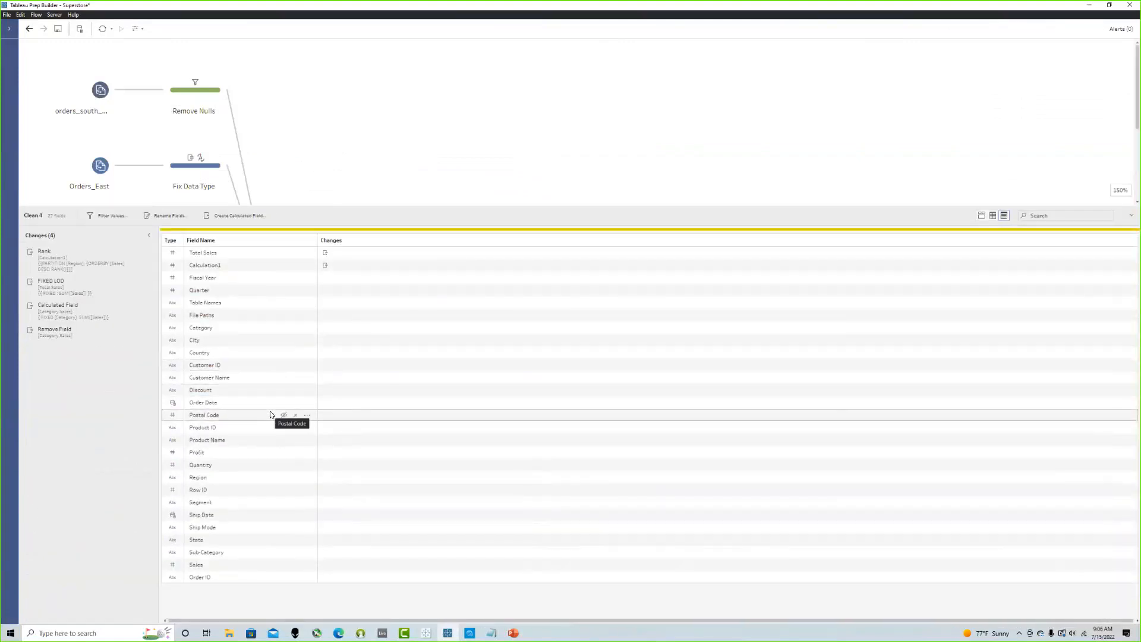
pyautogui.press('ctrl')
pyautogui.press('ctrl')
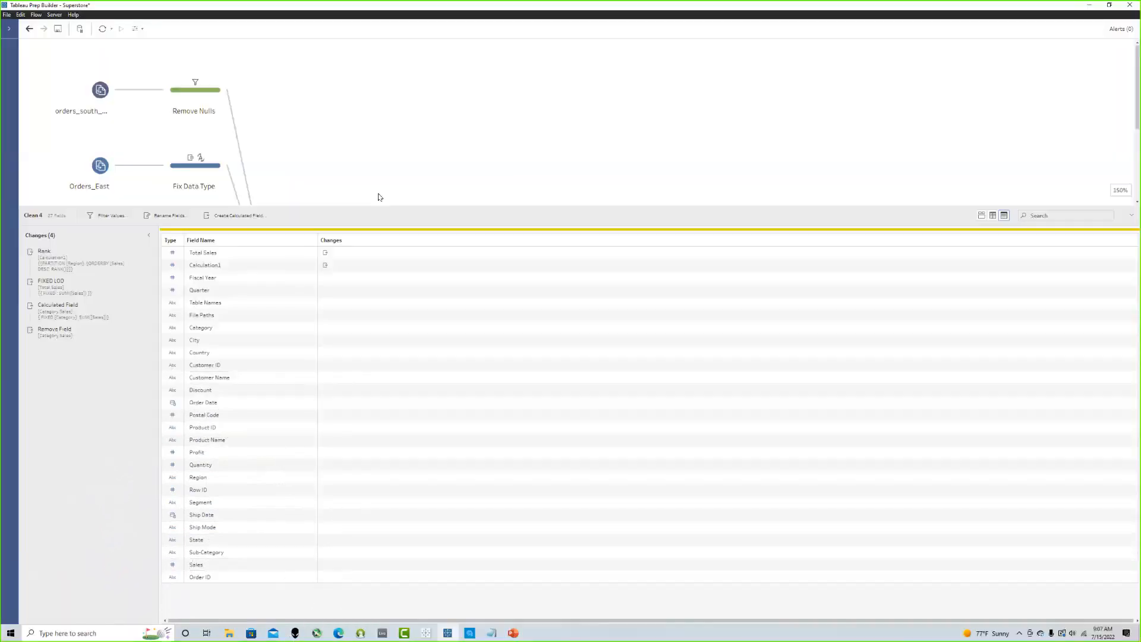
pyautogui.click(400, 183)
pyautogui.click(526, 247)
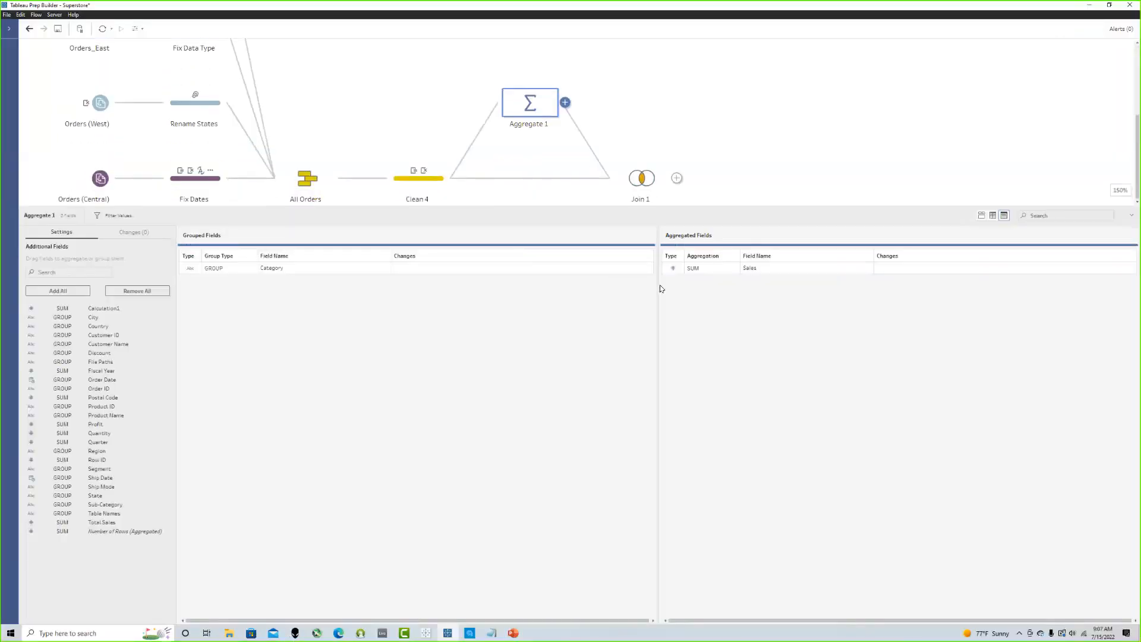
pyautogui.press('ctrl')
pyautogui.press('ctrl')
pyautogui.click(543, 178)
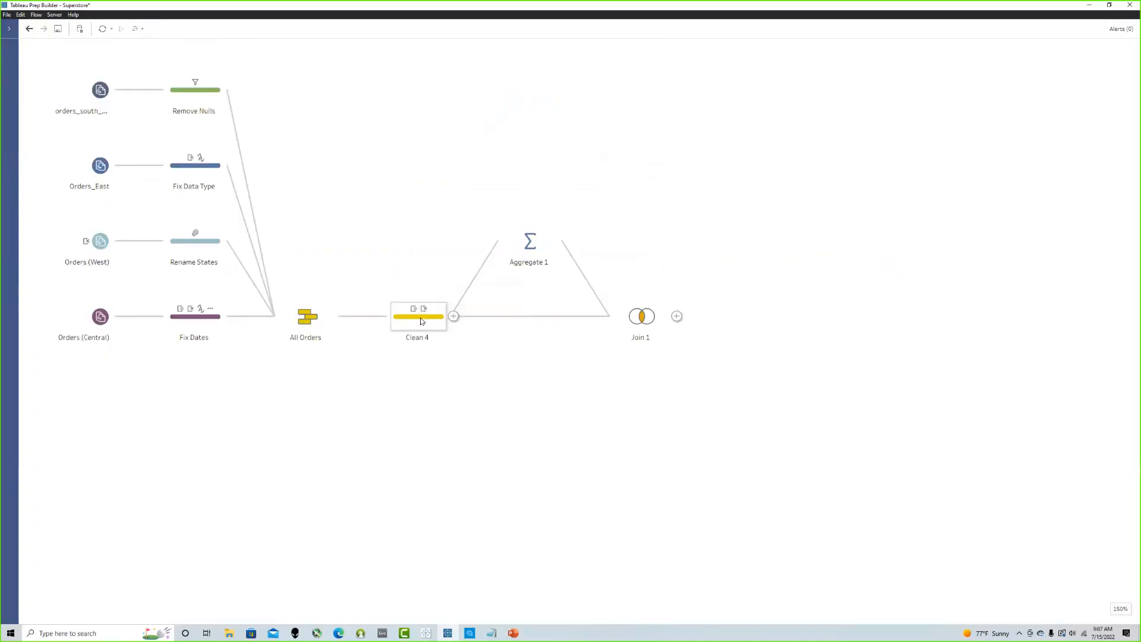
# Step: In the results of Join 1, rename the Sales-1 field as Category Sales and remove the duplicate Category-1 field
pyautogui.click(645, 318)
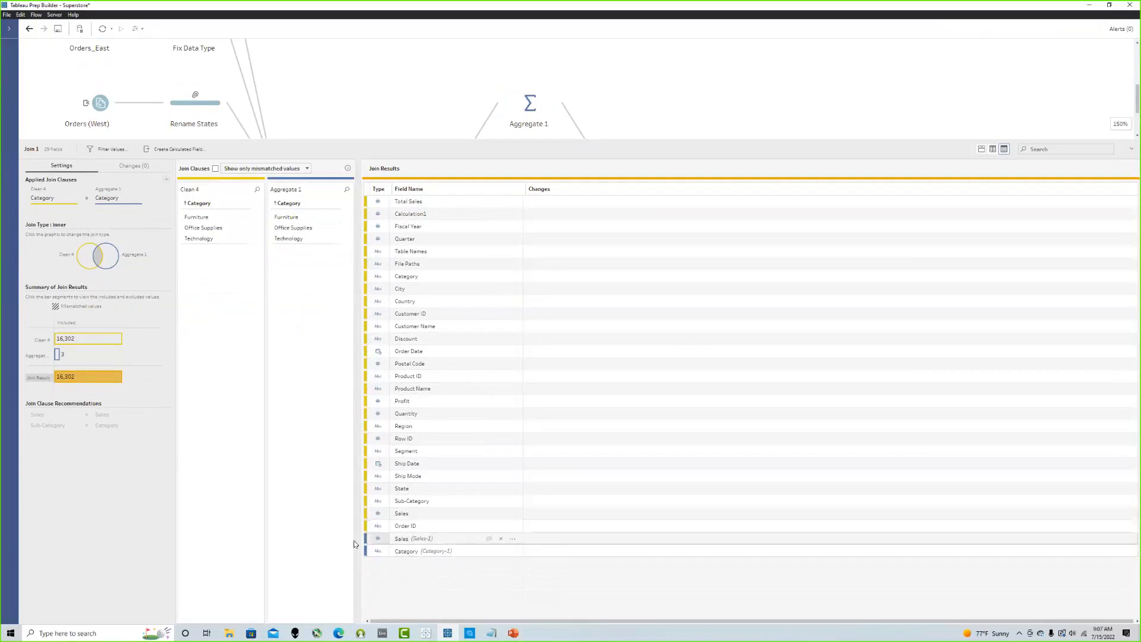
pyautogui.doubleClick(430, 541)
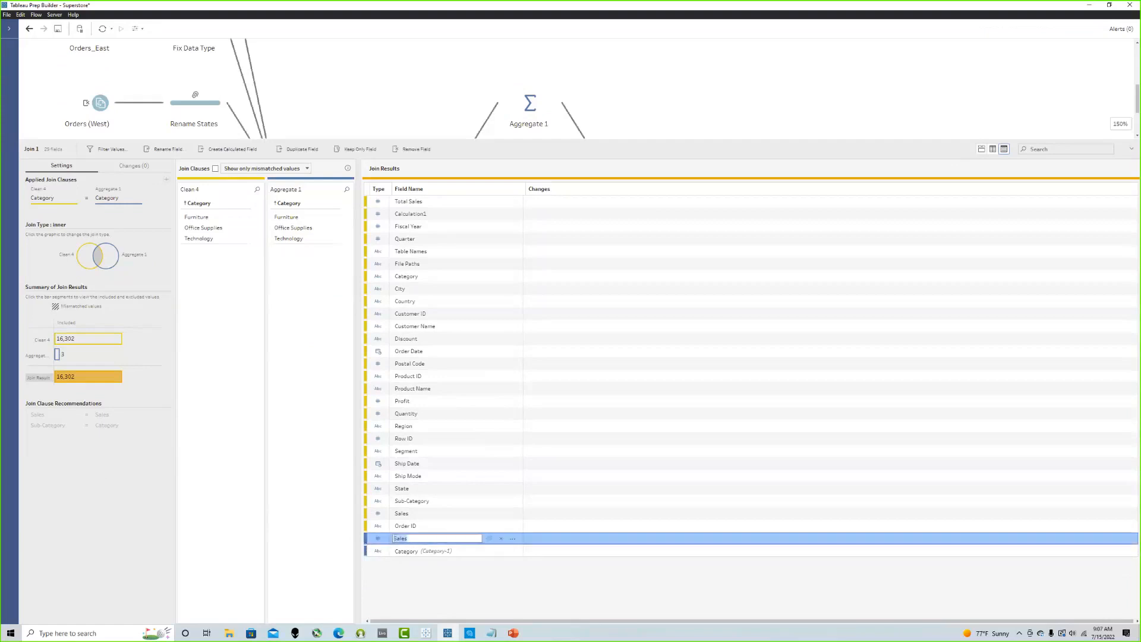
pyautogui.write('Category Sales')
pyautogui.click(416, 575)
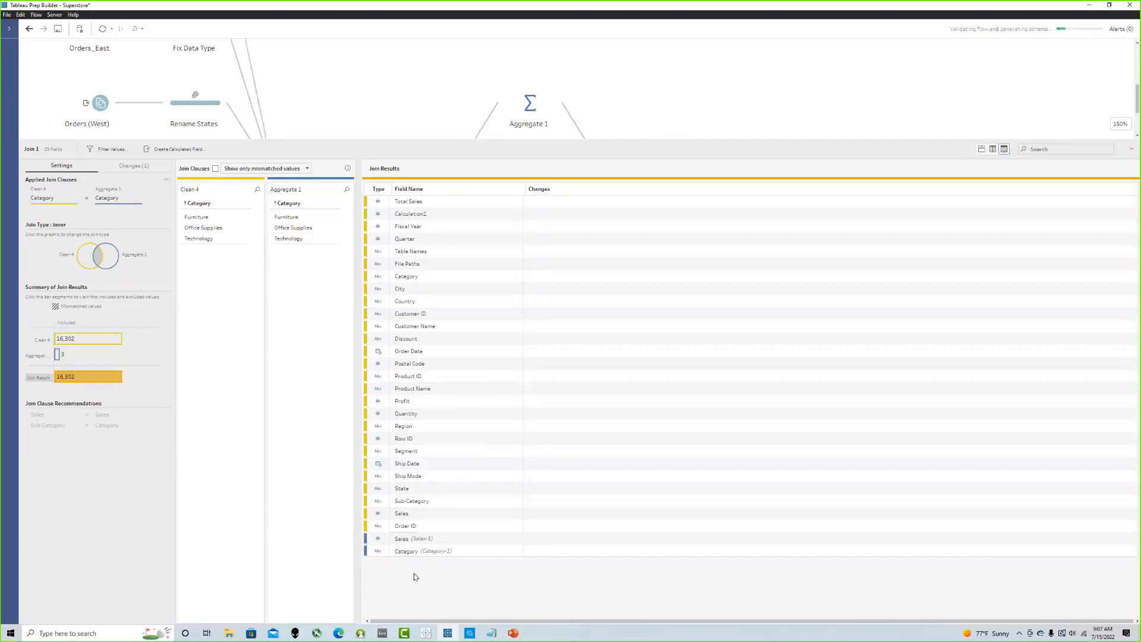
pyautogui.click(422, 552)
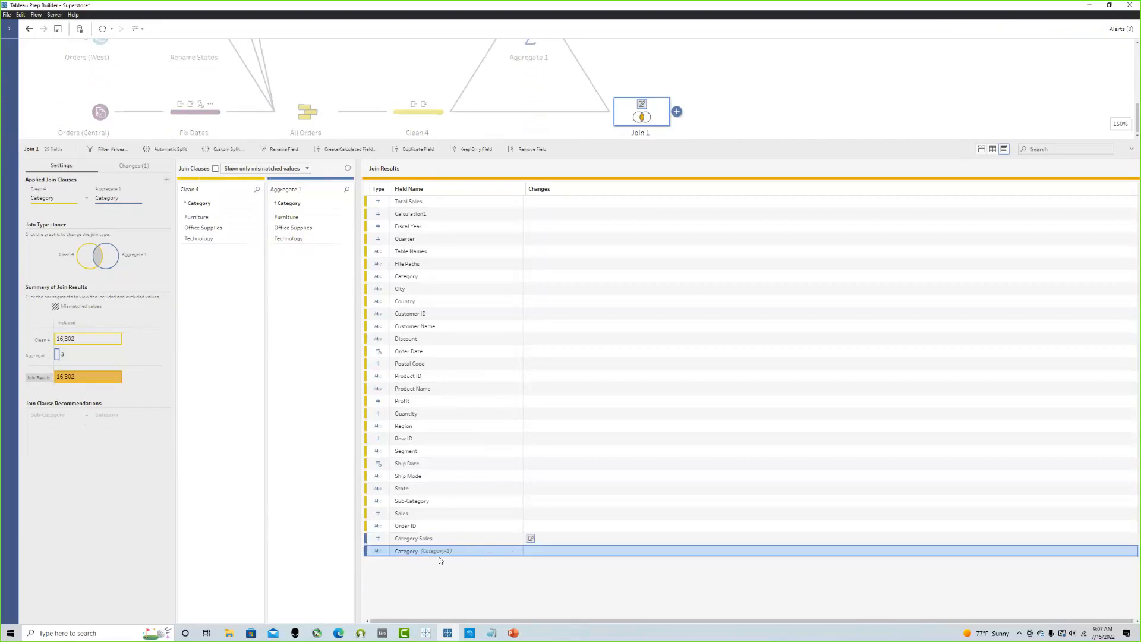
pyautogui.click(517, 150)
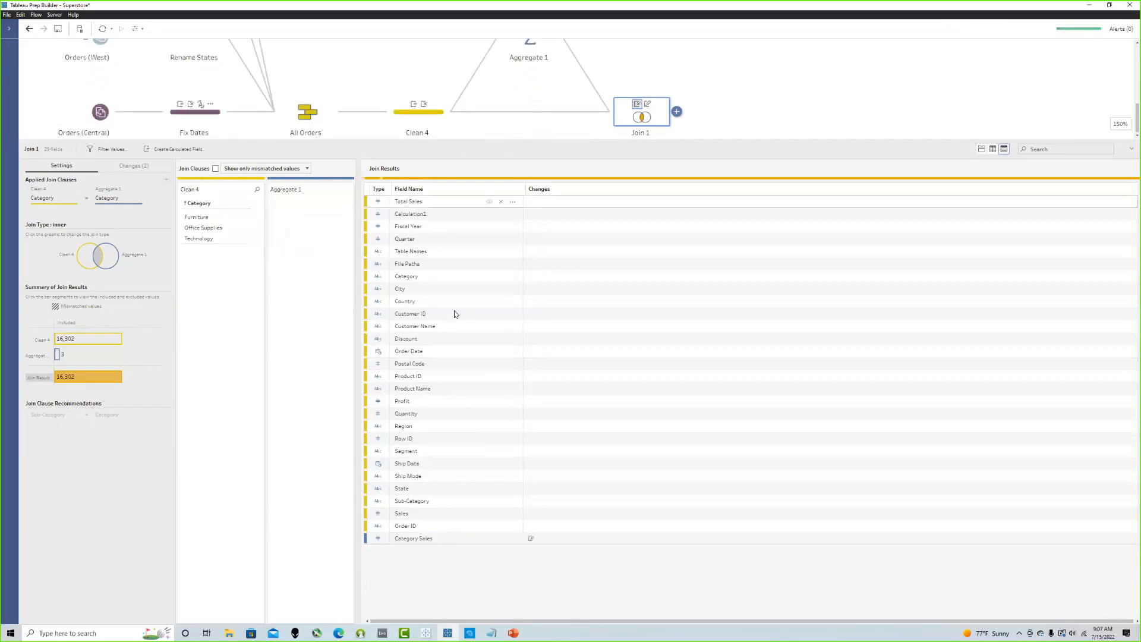
pyautogui.click(815, 124)
# Step: Add a clean step after Join 1 and examine the Category Sales values in its data rows
pyautogui.click(677, 316)
pyautogui.click(702, 340)
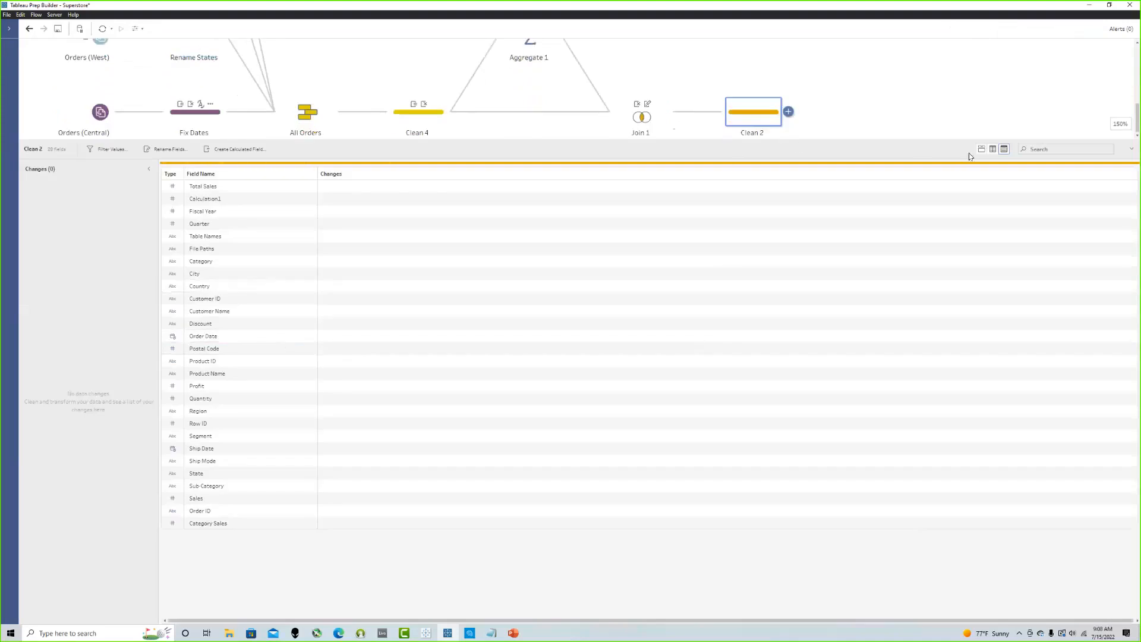
pyautogui.click(981, 150)
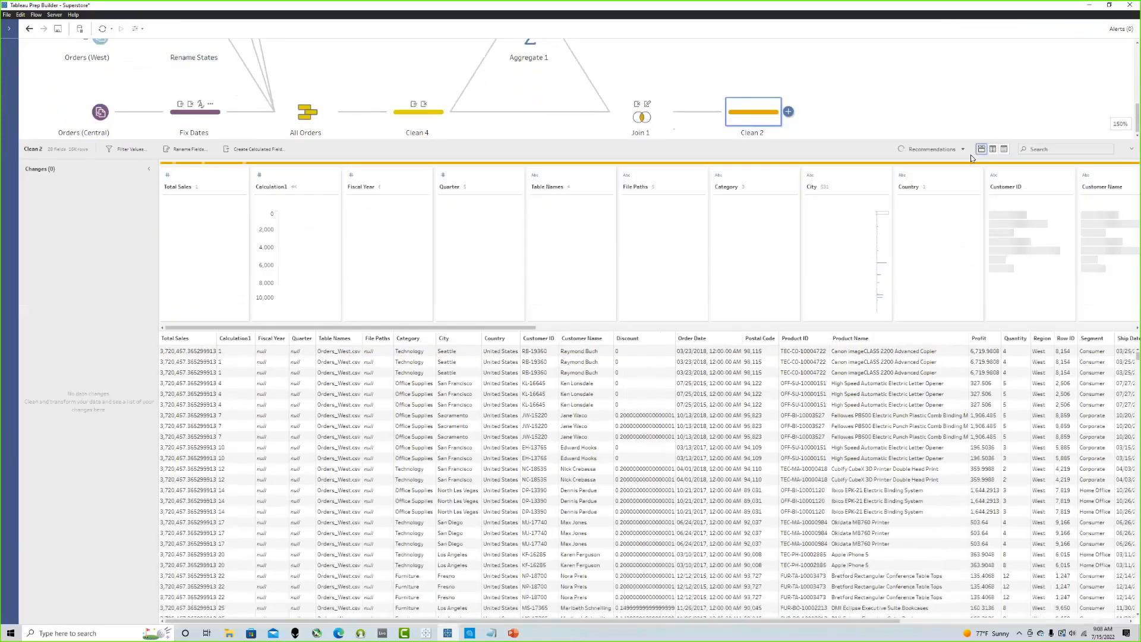
pyautogui.hscroll(5, 1097, 352)
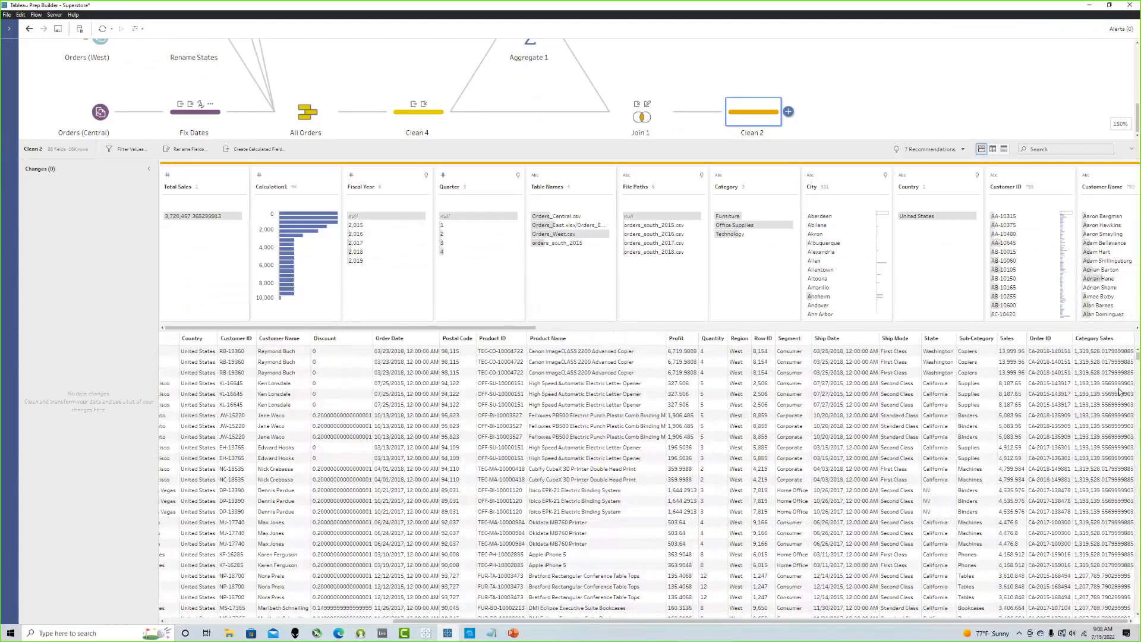
pyautogui.press('ctrl')
pyautogui.press('ctrl')
pyautogui.click(818, 72)
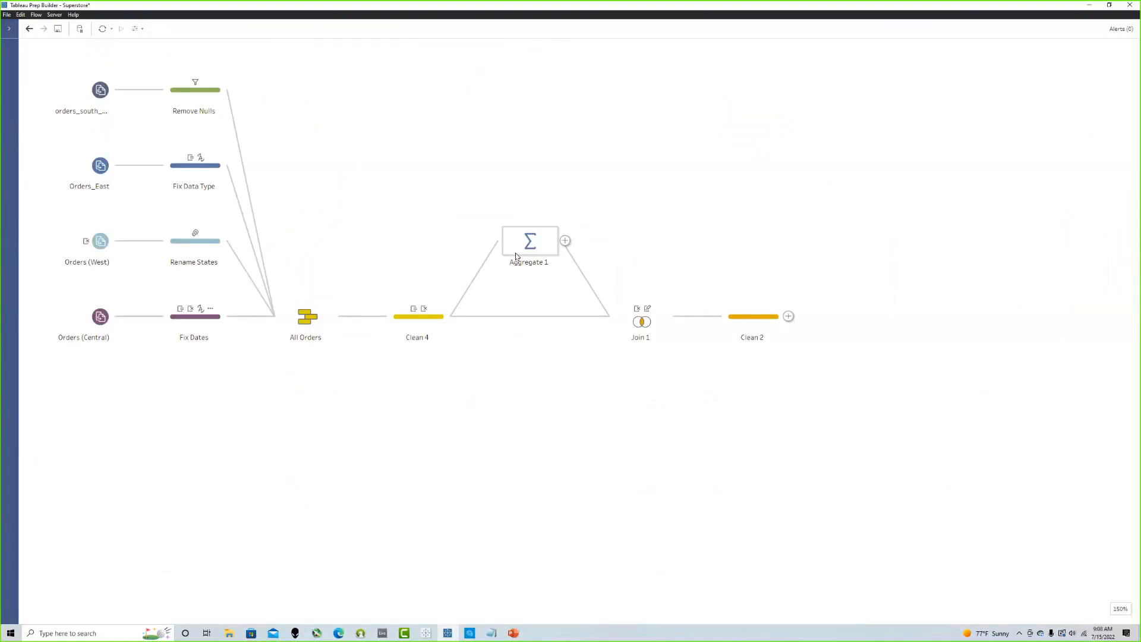
# Step: In Aggregate 1, replace the grouped field Category with Customer Name and examine the summed sales per customer
pyautogui.click(516, 256)
pyautogui.moveTo(531, 141); pyautogui.dragTo(532, 231)
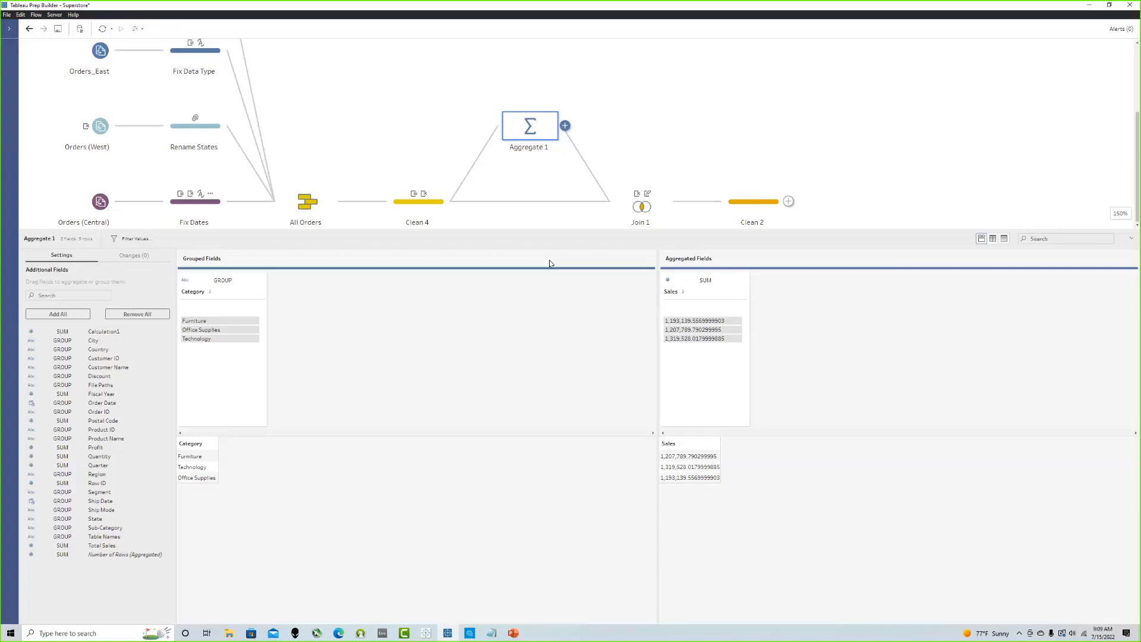
pyautogui.click(764, 161)
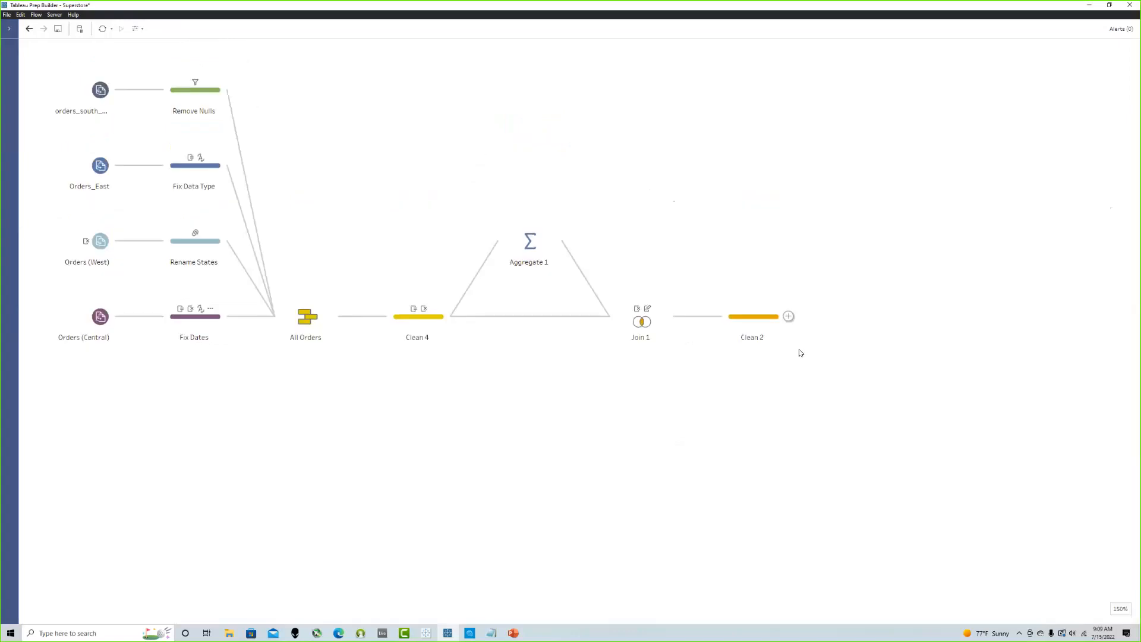
pyautogui.click(531, 244)
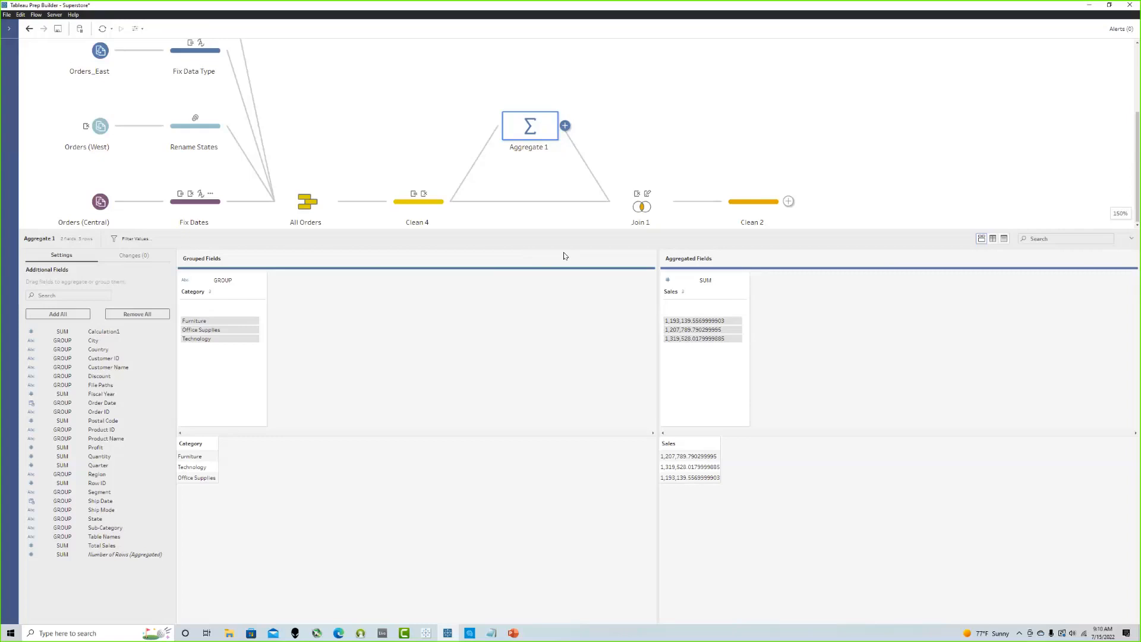
pyautogui.moveTo(244, 291); pyautogui.dragTo(92, 534)
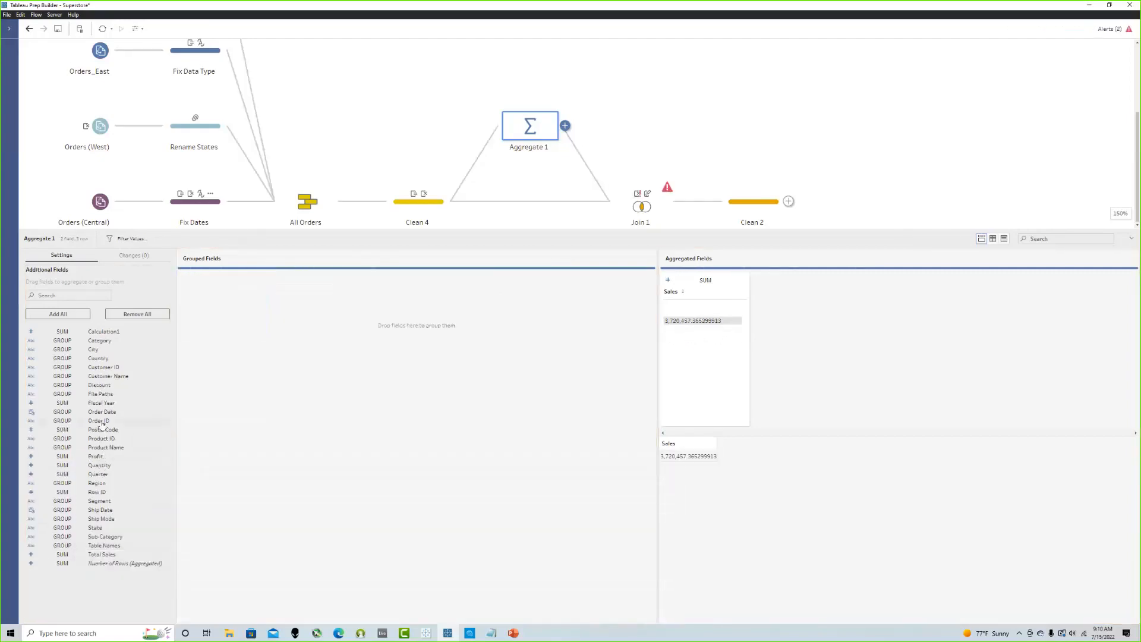
pyautogui.moveTo(120, 380); pyautogui.dragTo(240, 389)
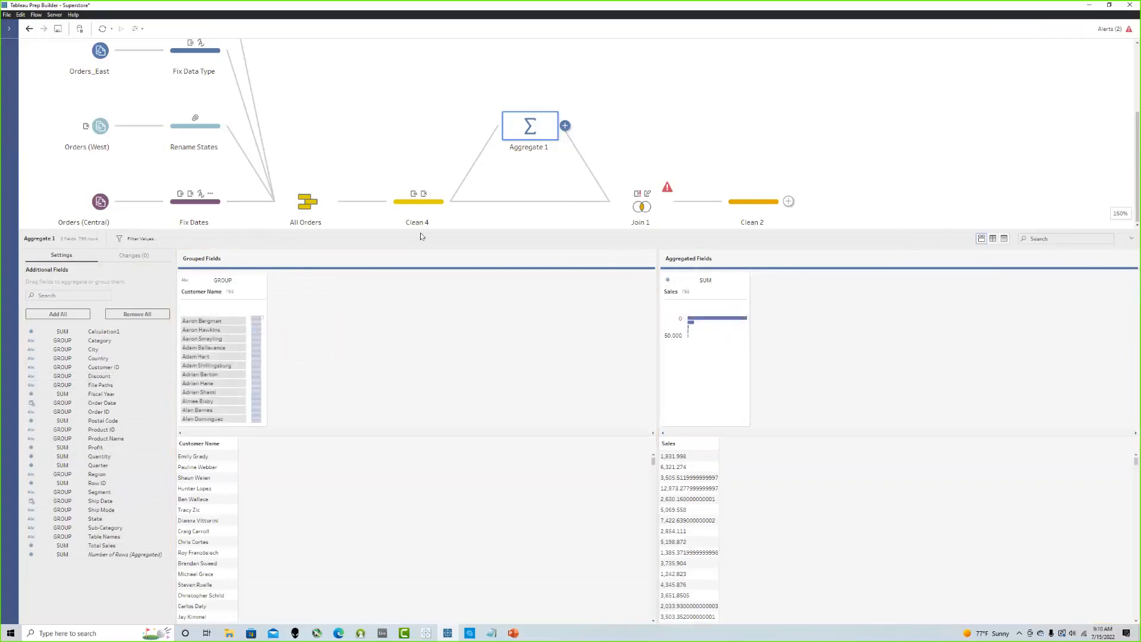
pyautogui.scroll(-5, 229, 485)
pyautogui.scroll(-5, 229, 485)
pyautogui.click(626, 118)
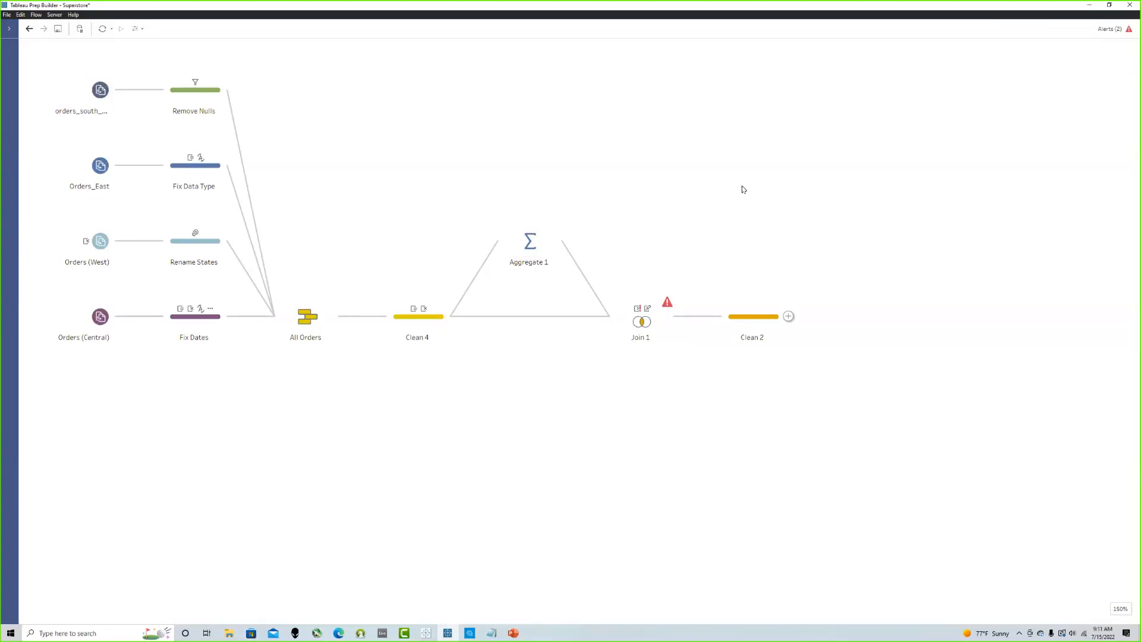
pyautogui.moveTo(843, 378); pyautogui.dragTo(503, 233)
pyautogui.click(792, 278)
pyautogui.moveTo(858, 410); pyautogui.dragTo(274, 164)
pyautogui.press('Delete')
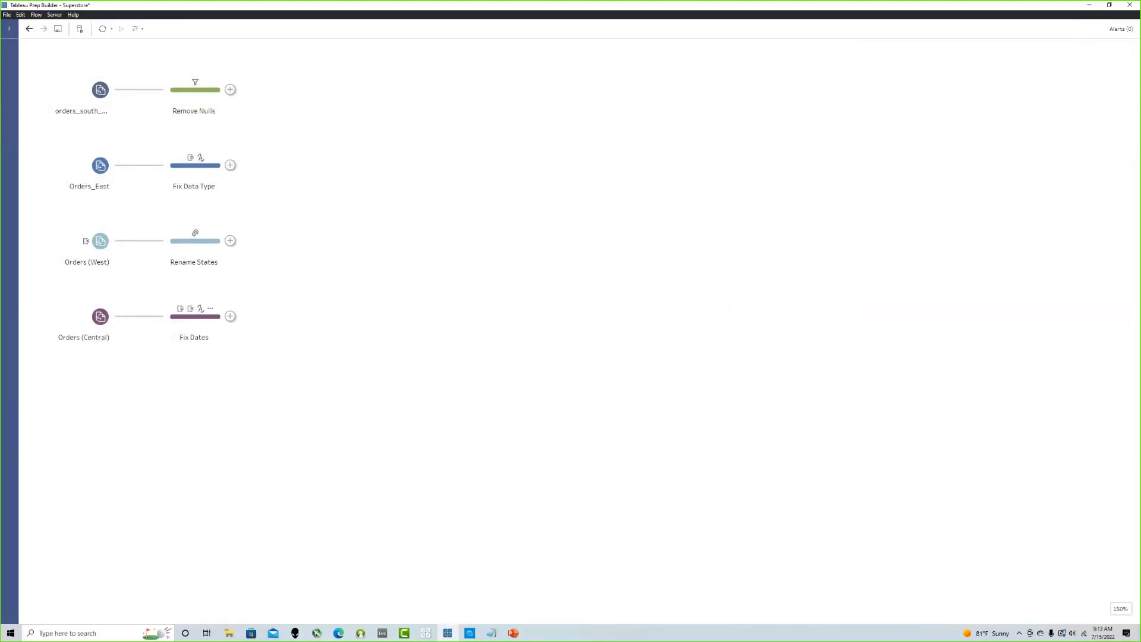
pyautogui.moveTo(280, 274); pyautogui.dragTo(1, 31)
pyautogui.press('Delete')
pyautogui.moveTo(540, 415); pyautogui.dragTo(95, 262)
pyautogui.hotkey('ctrl', 'z')
# Step: Delete Aggregate 1, Join 1 and Clean 2 from the flow, keeping everything up to Clean 4
pyautogui.moveTo(853, 429); pyautogui.dragTo(500, 188)
pyautogui.press('Delete')
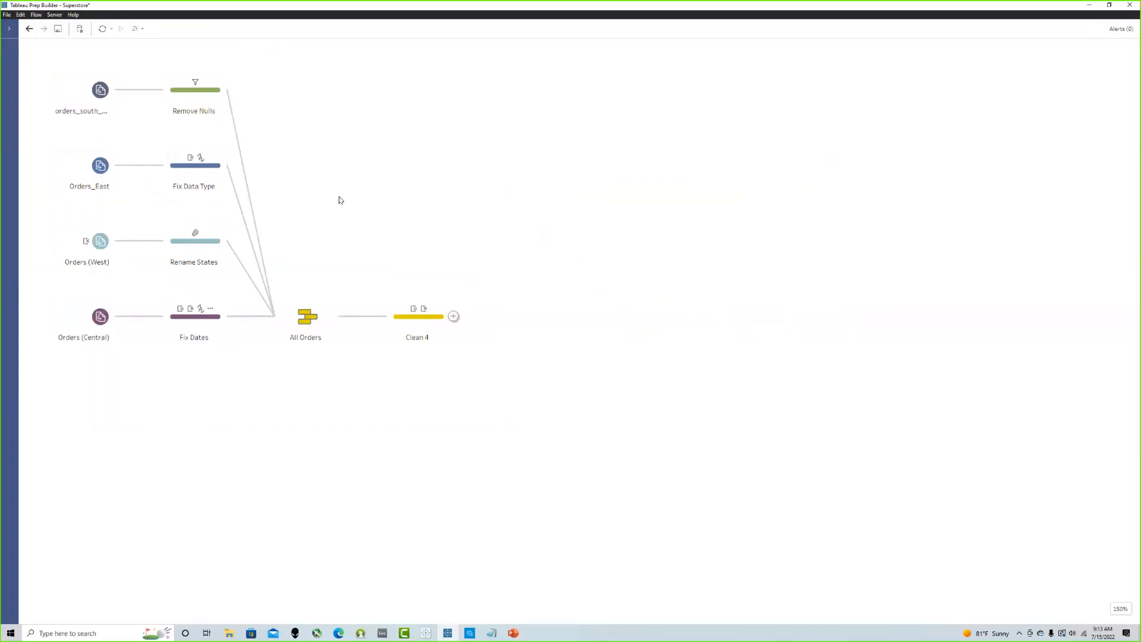
# Step: Clear all existing changes from Clean 4 and remove its Fiscal Year and Quarter fields
pyautogui.click(435, 322)
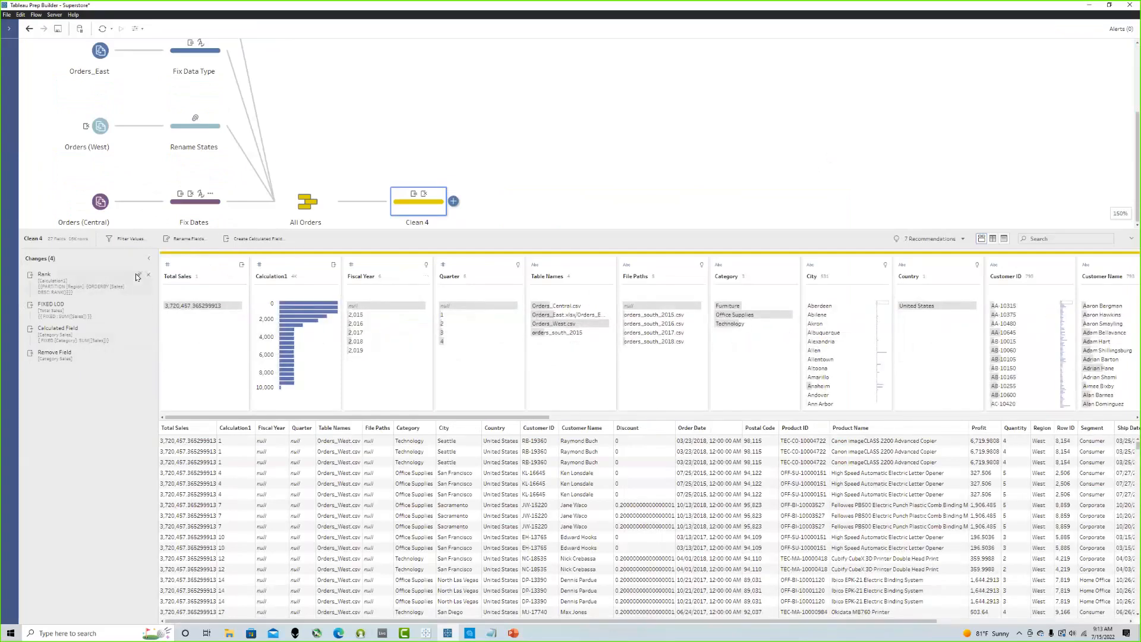
pyautogui.click(148, 275)
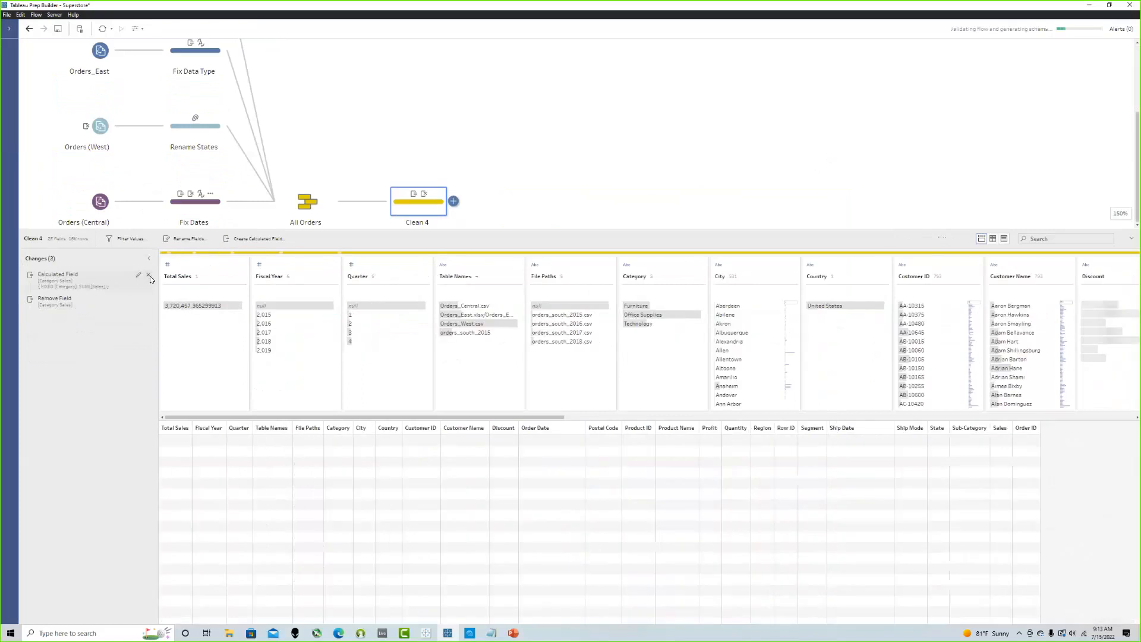
pyautogui.click(149, 276)
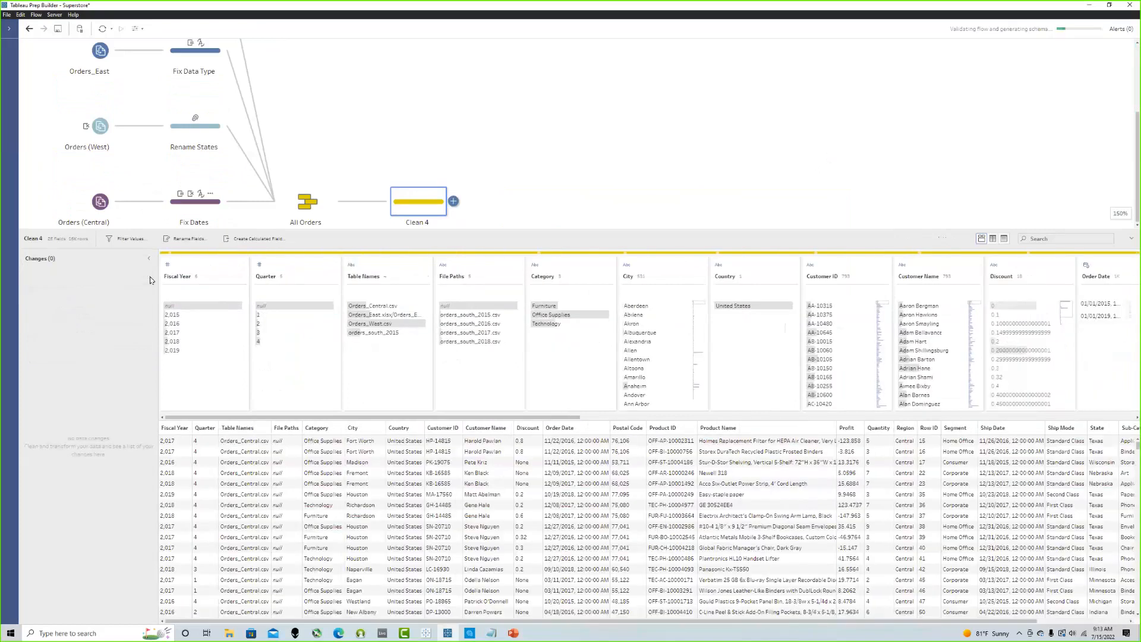
pyautogui.keyDown('ctrl'); pyautogui.click(283, 276); pyautogui.keyUp('ctrl')
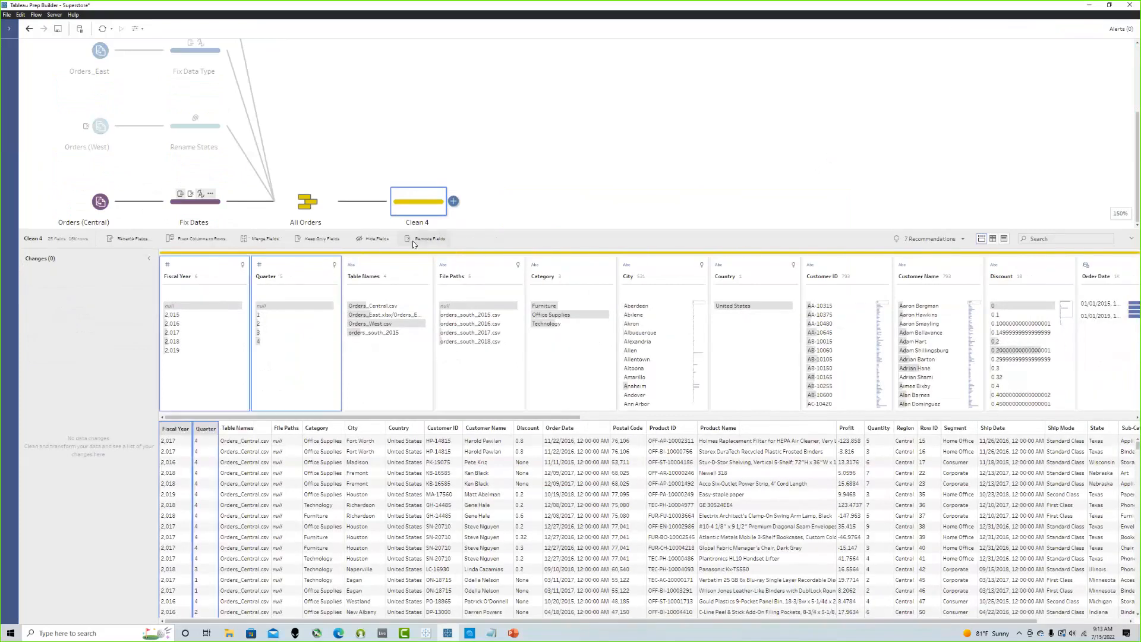
pyautogui.click(412, 241)
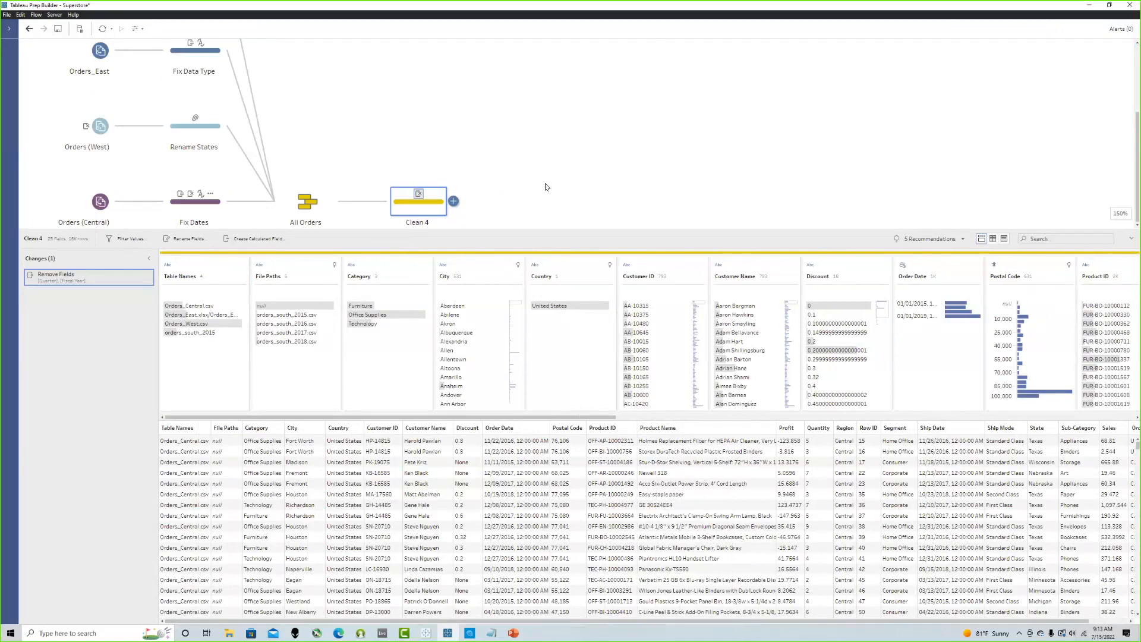
# Step: Add a New Rows step after Clean 4, then delete it from the flow
pyautogui.click(454, 201)
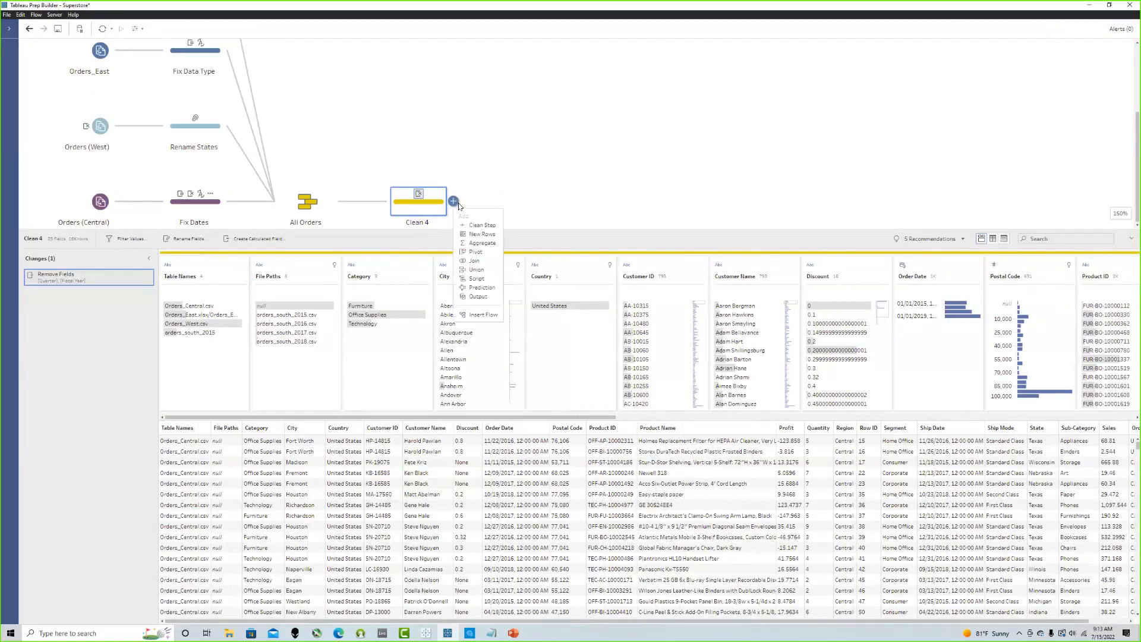
pyautogui.click(482, 234)
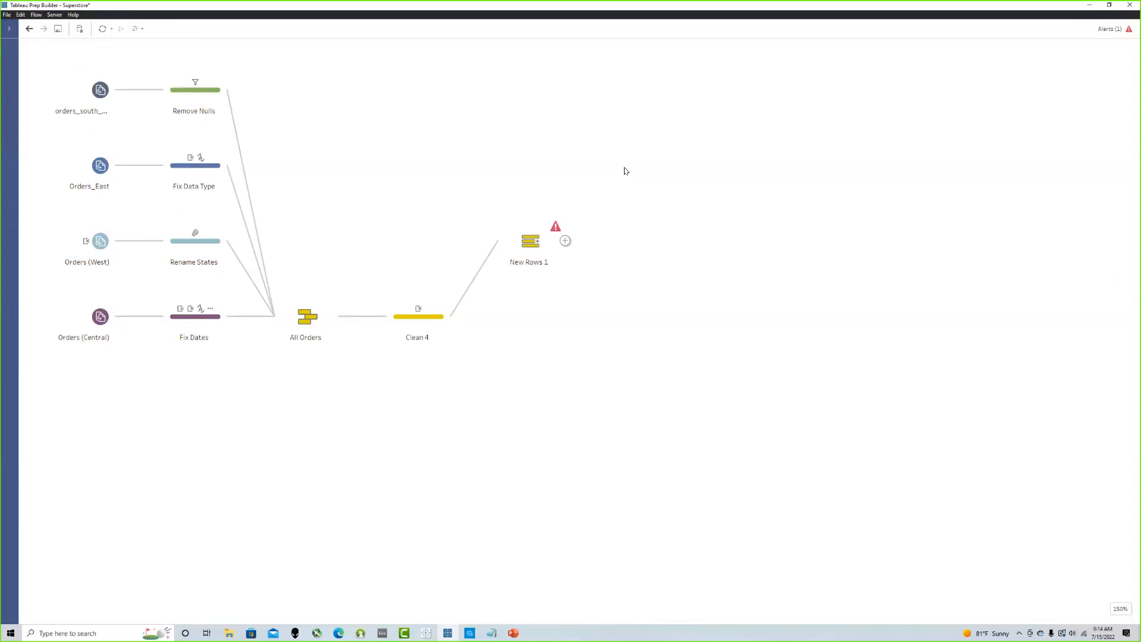
pyautogui.moveTo(610, 274); pyautogui.dragTo(502, 211)
pyautogui.press('Delete')
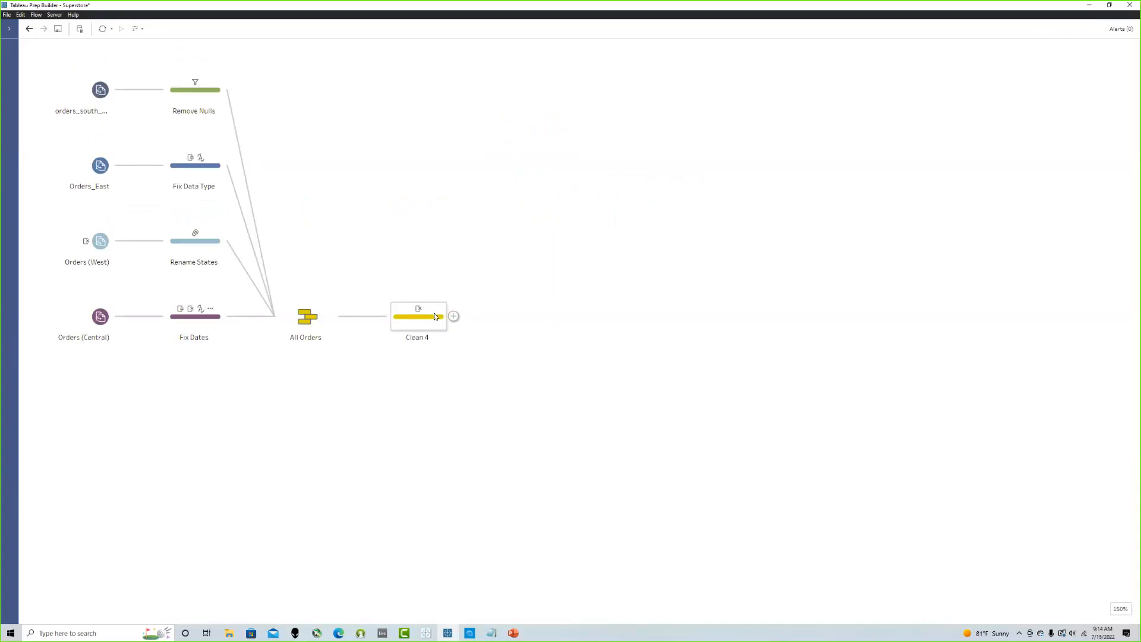
# Step: Move Clean 4 up level with the Fix Data Type step and create a FIXED LOD calculation from its Order Date field
pyautogui.moveTo(434, 319); pyautogui.dragTo(434, 177)
pyautogui.click(434, 177)
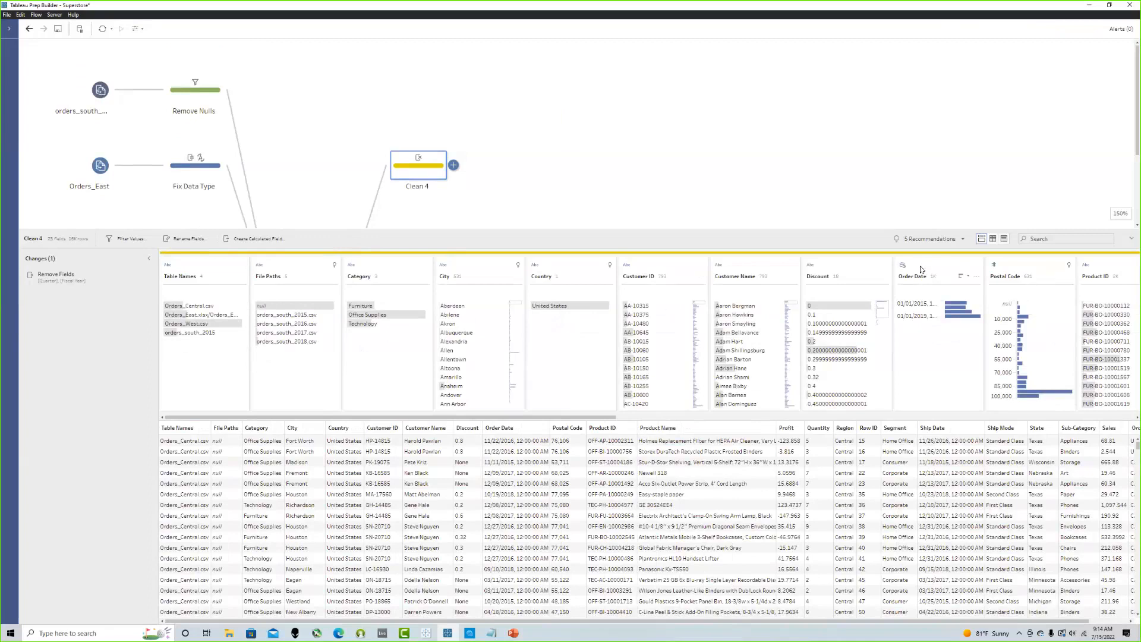
pyautogui.click(977, 275)
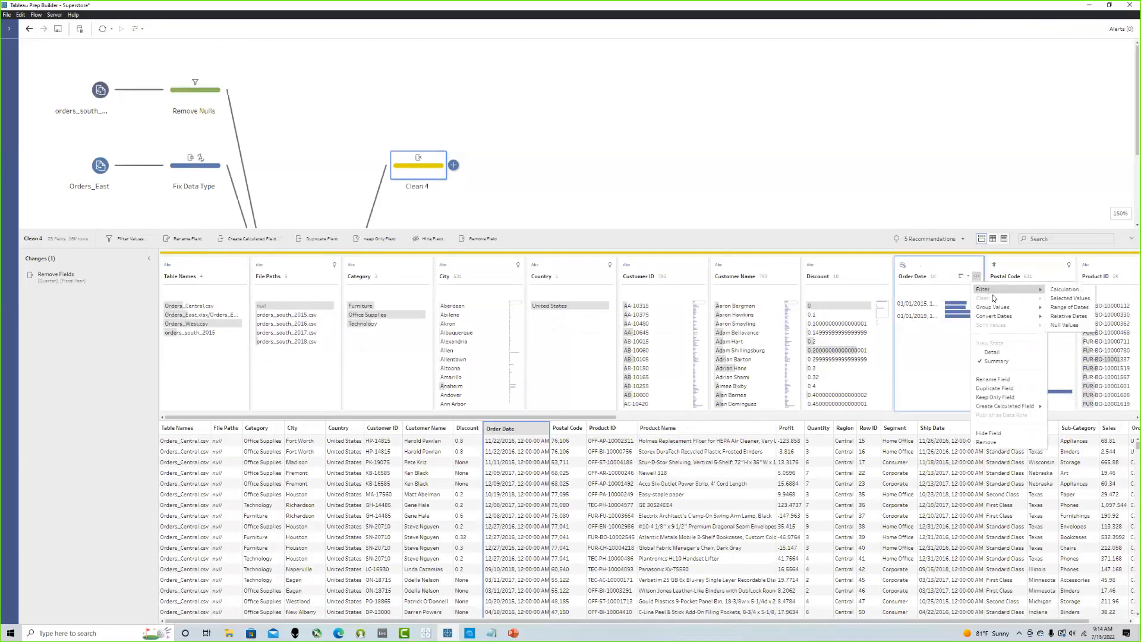
pyautogui.click(969, 266)
pyautogui.click(977, 276)
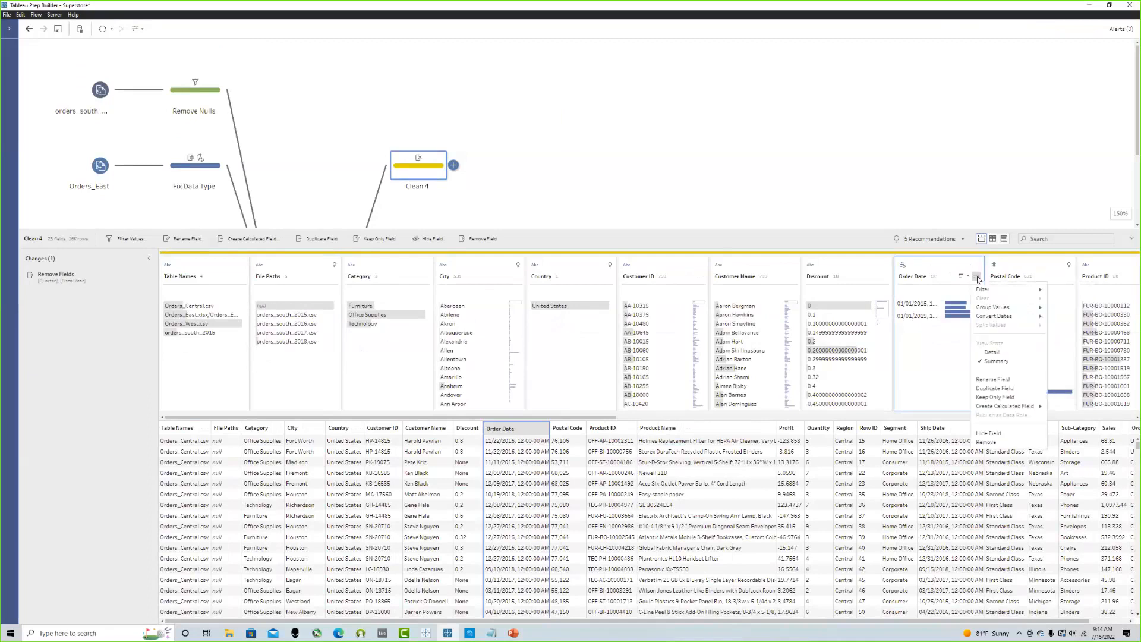
pyautogui.moveTo(996, 316)
pyautogui.moveTo(1029, 408)
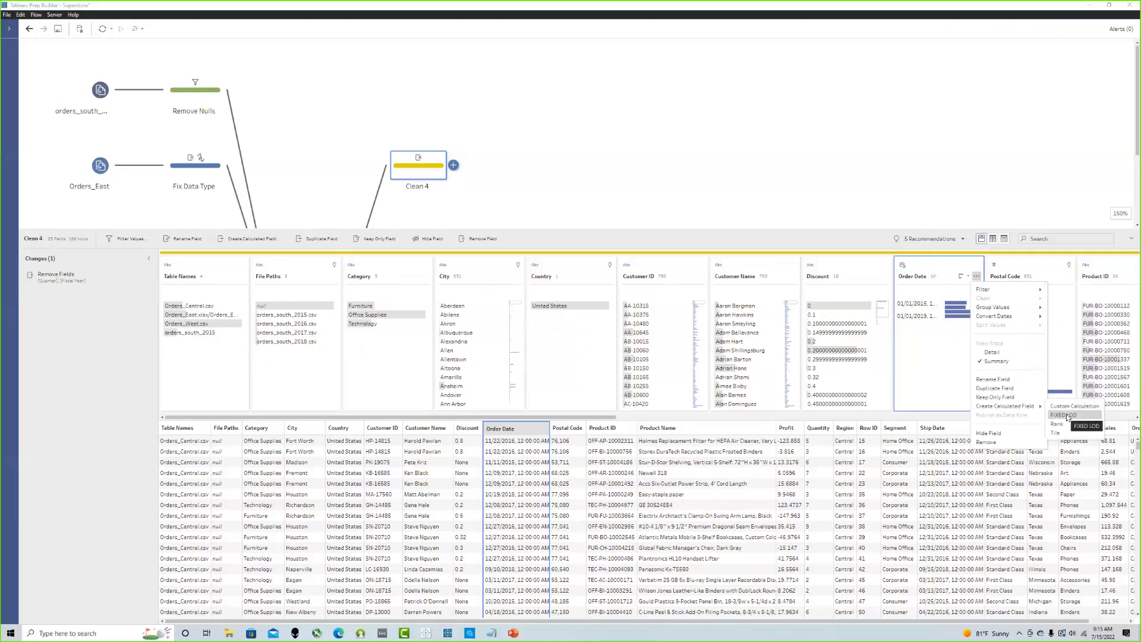
pyautogui.click(1064, 416)
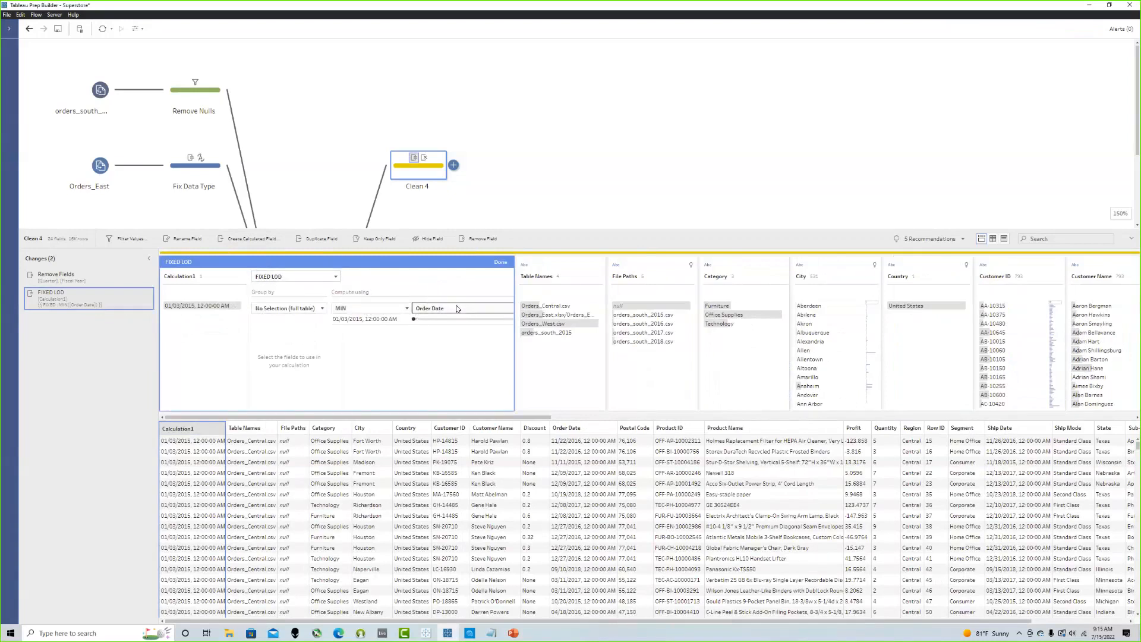
# Step: Accept the full-table MIN of Order Date as the calculation and name the field Start Date
pyautogui.moveTo(199, 306)
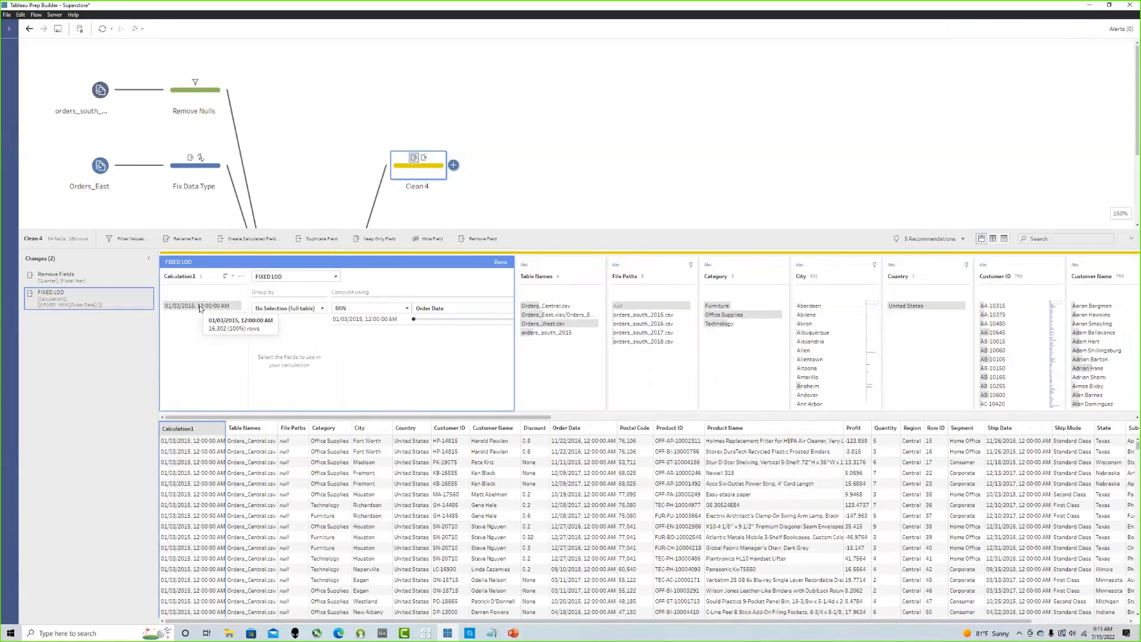
pyautogui.click(501, 263)
pyautogui.write('Fi')
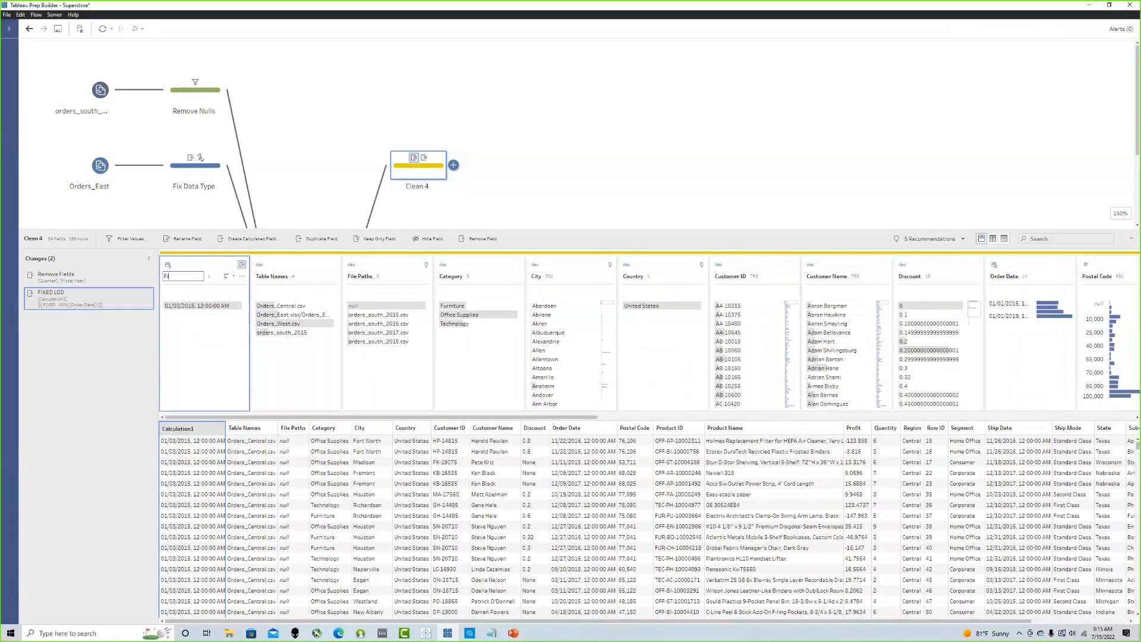
pyautogui.write('rStart Date')
pyautogui.press('Return')
# Step: Change the data type of the Start Date field from date and time to Date
pyautogui.click(168, 265)
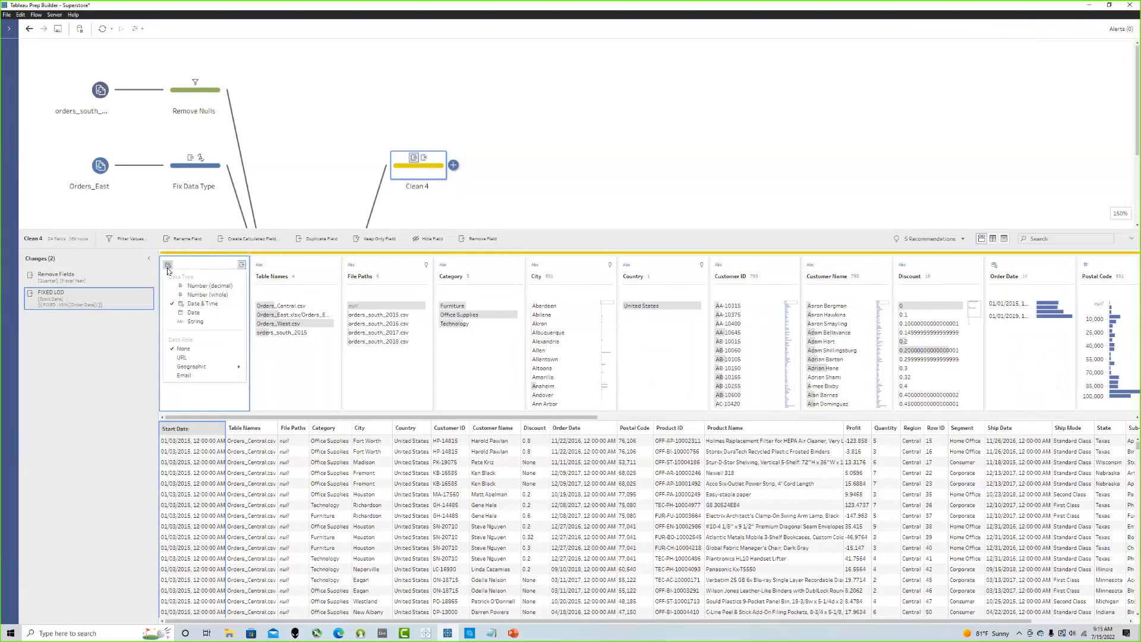
pyautogui.click(192, 313)
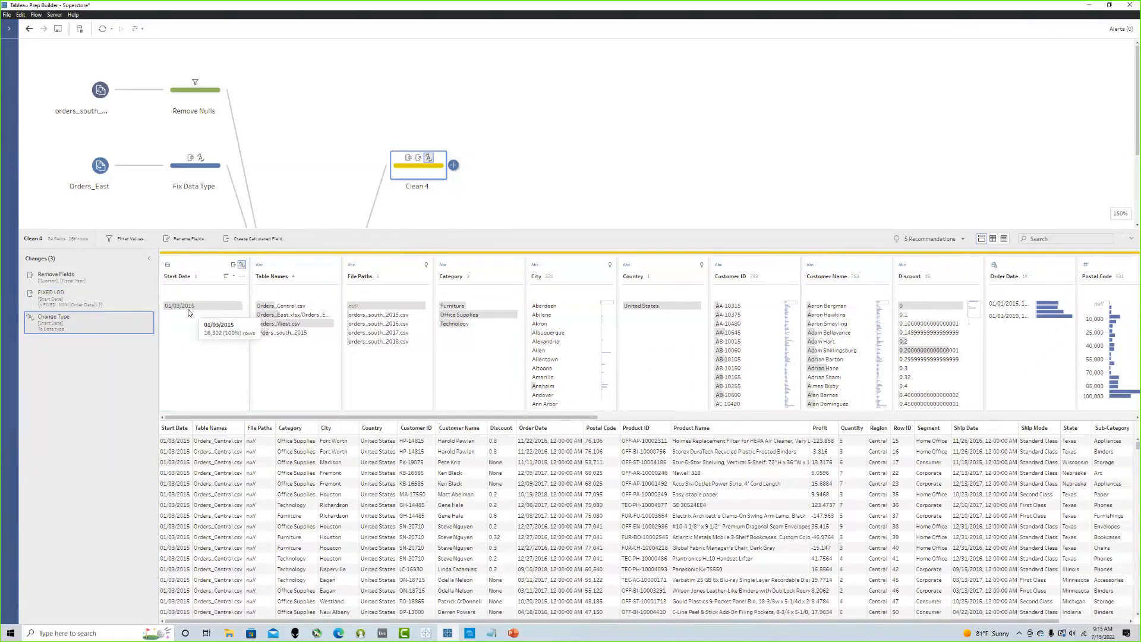
pyautogui.moveTo(184, 311)
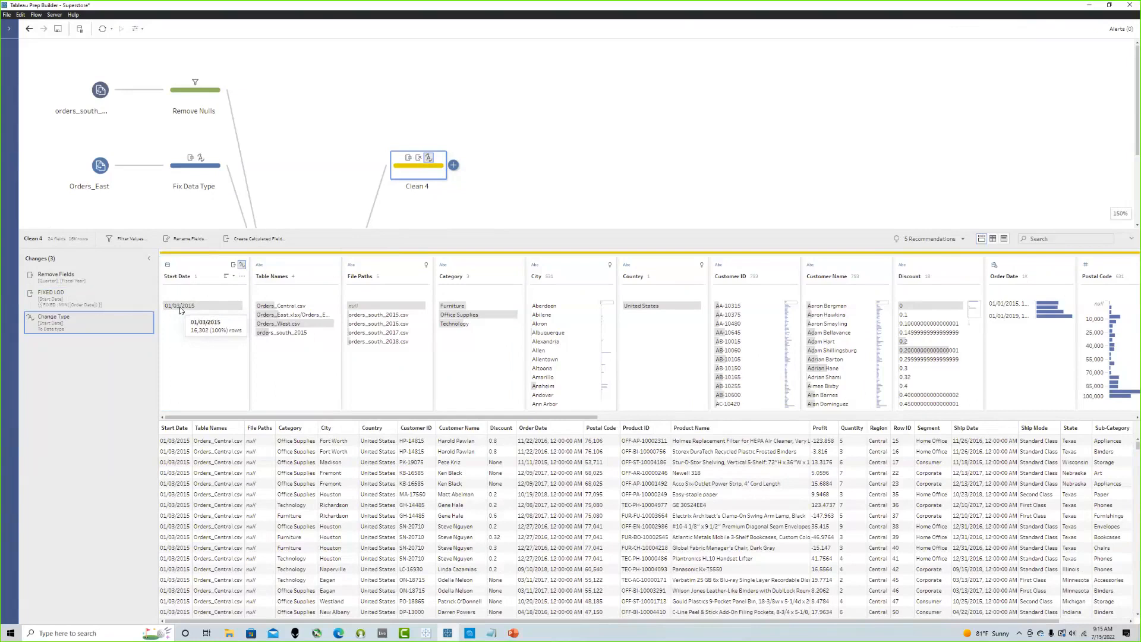
# Step: Open a custom calculation based on Start Date and name the calculated field Start Date
pyautogui.click(242, 276)
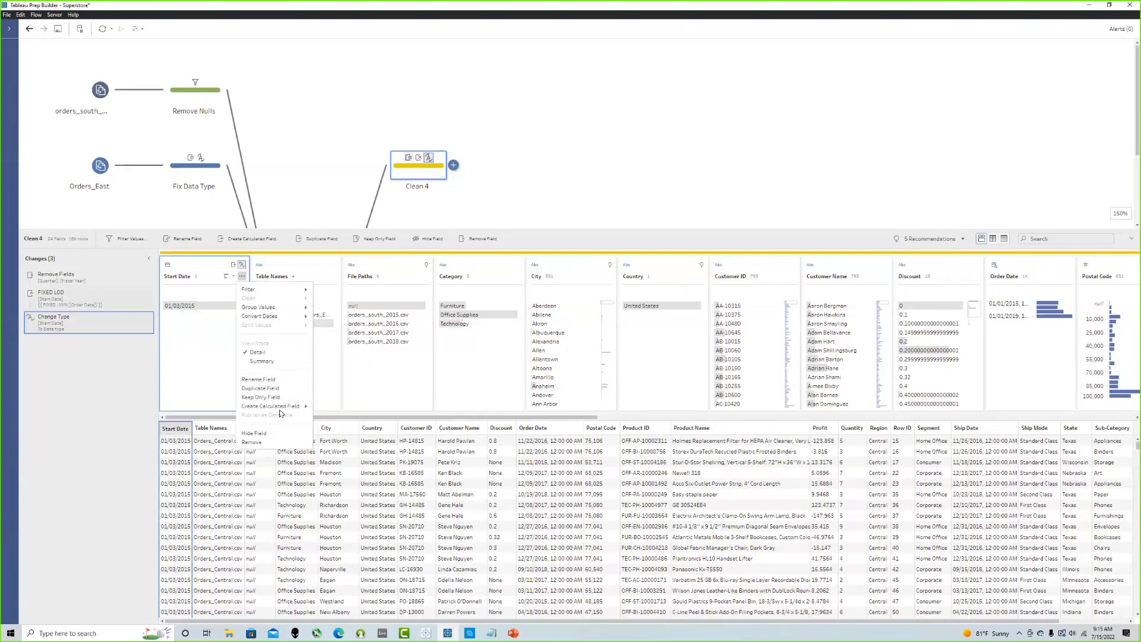
pyautogui.moveTo(279, 406)
pyautogui.click(326, 406)
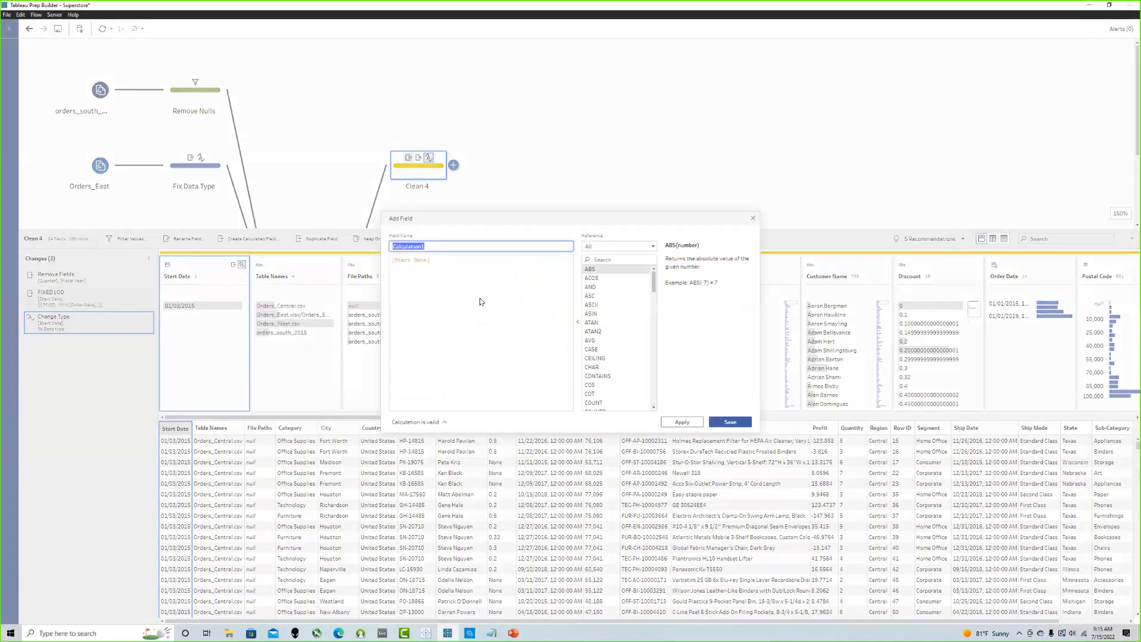
pyautogui.write('Start Date')
pyautogui.click(431, 261)
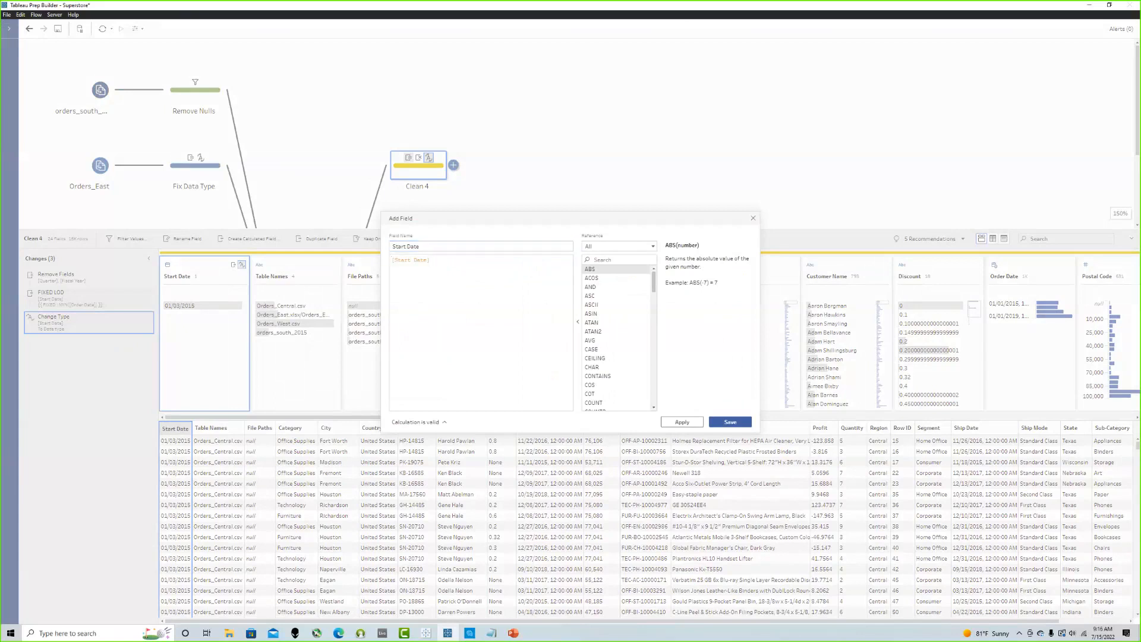
pyautogui.click(431, 247)
pyautogui.click(431, 253)
pyautogui.moveTo(431, 247); pyautogui.dragTo(391, 247)
pyautogui.click(420, 247)
pyautogui.click(437, 272)
pyautogui.moveTo(431, 261); pyautogui.dragTo(391, 260)
pyautogui.click(459, 273)
# Step: Enter the formula DATE(DATETRUNC('year',[Start Date])) for the Start Date calculation
pyautogui.write('DATE(DA')
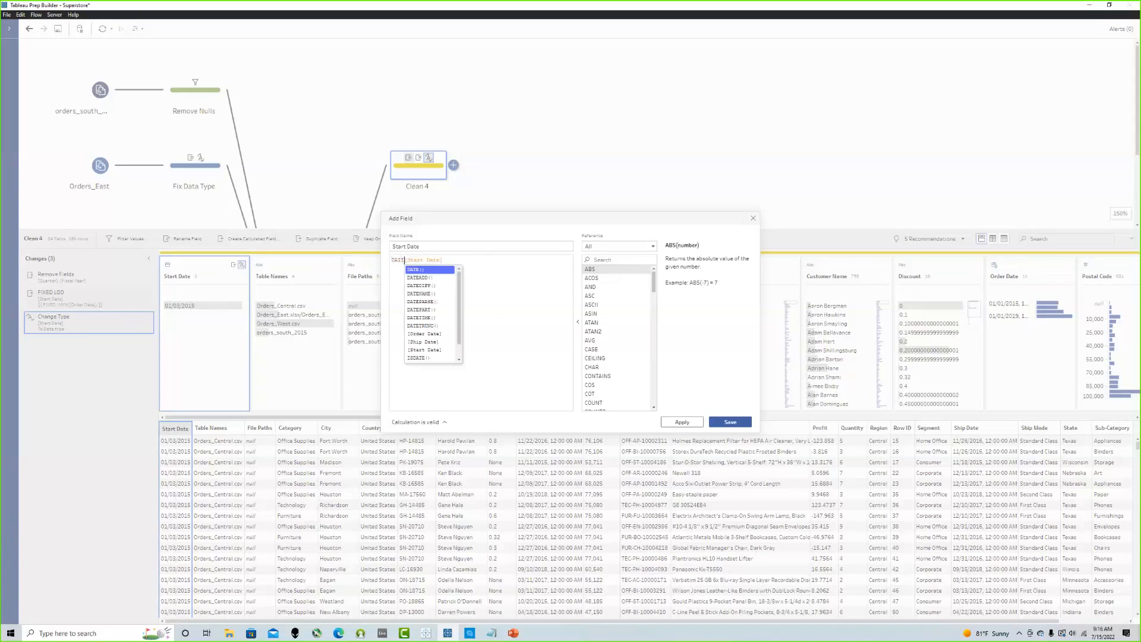
pyautogui.write('TETRUN')
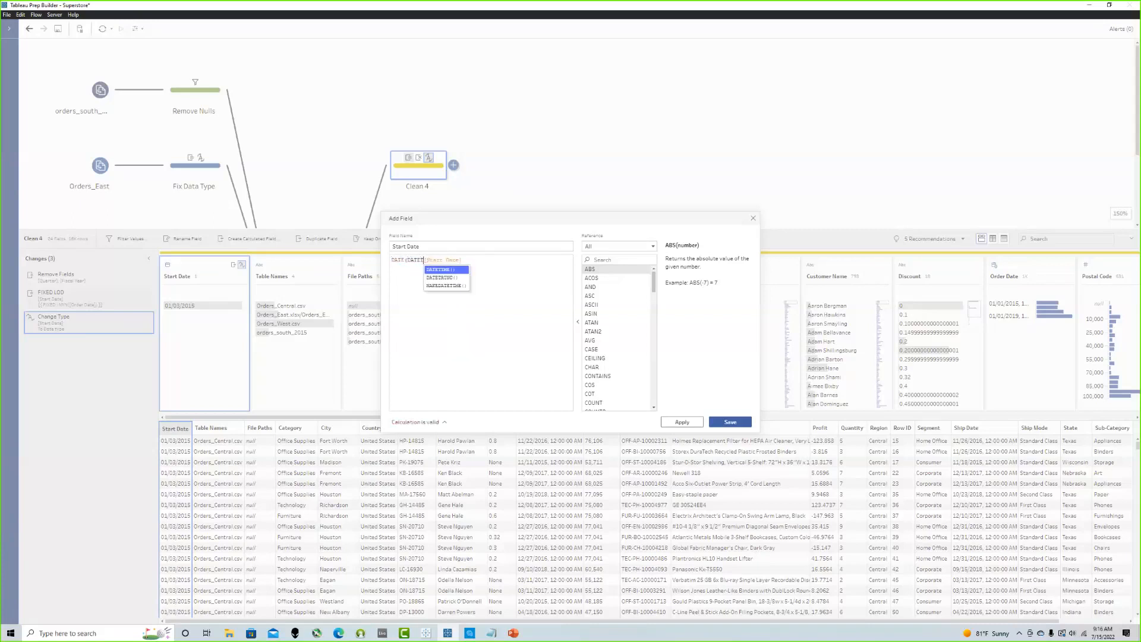
pyautogui.press('Return')
pyautogui.write("'year',[")
pyautogui.press('Return')
pyautogui.write(')')
pyautogui.hotkey('shift', 'Left')
pyautogui.hotkey('shift', 'Left')
pyautogui.hotkey('shift', 'Left')
pyautogui.hotkey('shift', 'Left')
pyautogui.hotkey('shift', 'Left')
pyautogui.hotkey('shift', 'Left')
pyautogui.hotkey('shift', 'Left')
pyautogui.hotkey('shift', 'Left')
pyautogui.hotkey('shift', 'Left')
pyautogui.hotkey('shift', 'Left')
pyautogui.hotkey('shift', 'Left')
pyautogui.hotkey('shift', 'Left')
pyautogui.press('BackSpace')
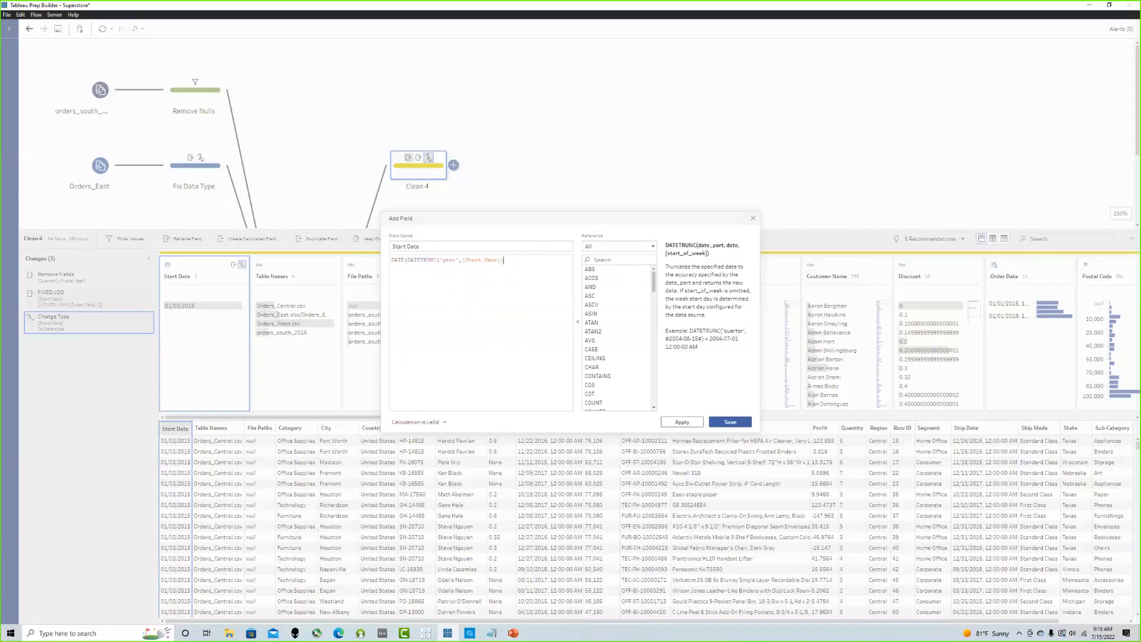
pyautogui.write(')')
# Step: Review the DATETRUNC and DATE parts of the Start Date formula and save the calculated field
pyautogui.moveTo(407, 260); pyautogui.dragTo(503, 260)
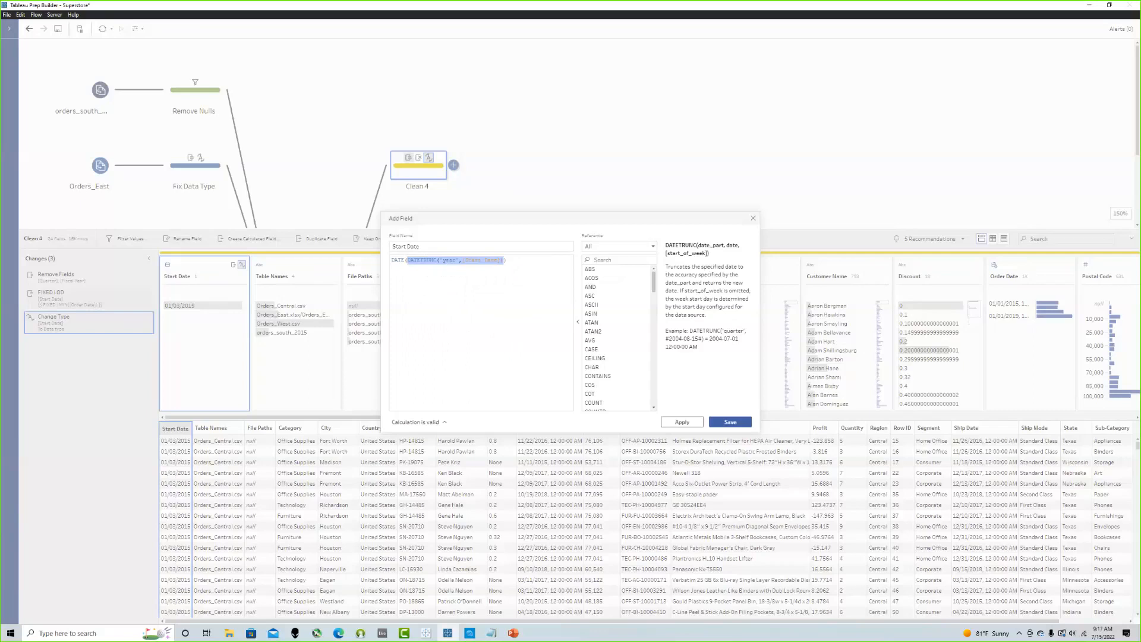
pyautogui.moveTo(509, 260); pyautogui.dragTo(469, 260)
pyautogui.click(515, 259)
pyautogui.moveTo(410, 260); pyautogui.dragTo(439, 260)
pyautogui.moveTo(509, 260); pyautogui.dragTo(384, 258)
pyautogui.click(516, 281)
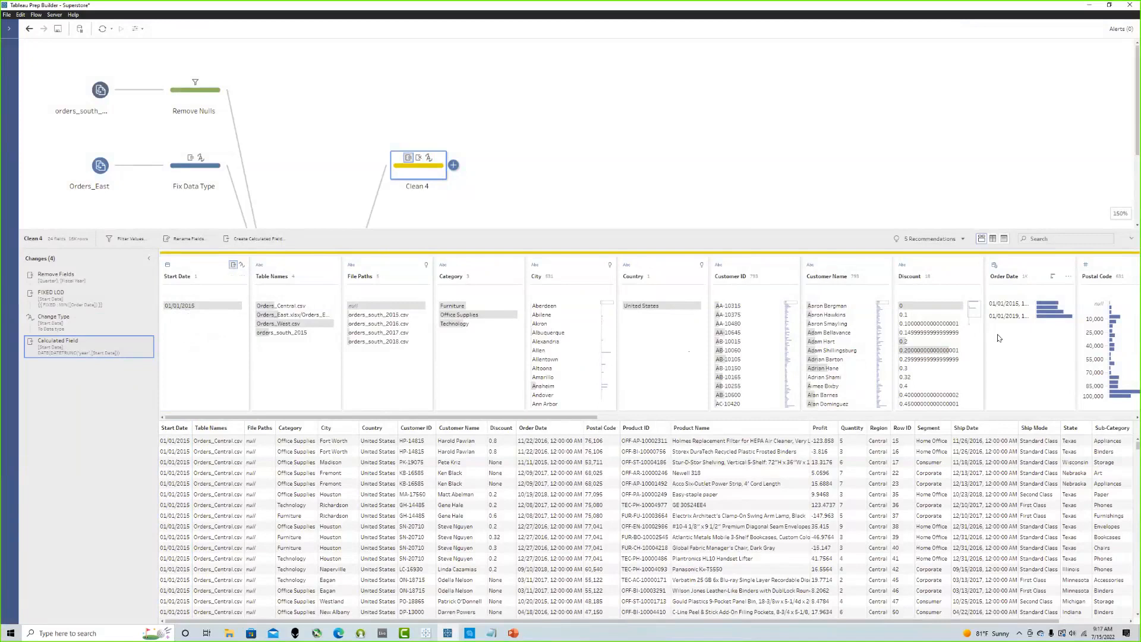
# Step: Create a FIXED LOD calculation returning the full-table MAX of Order Date and name it End Date
pyautogui.click(1068, 277)
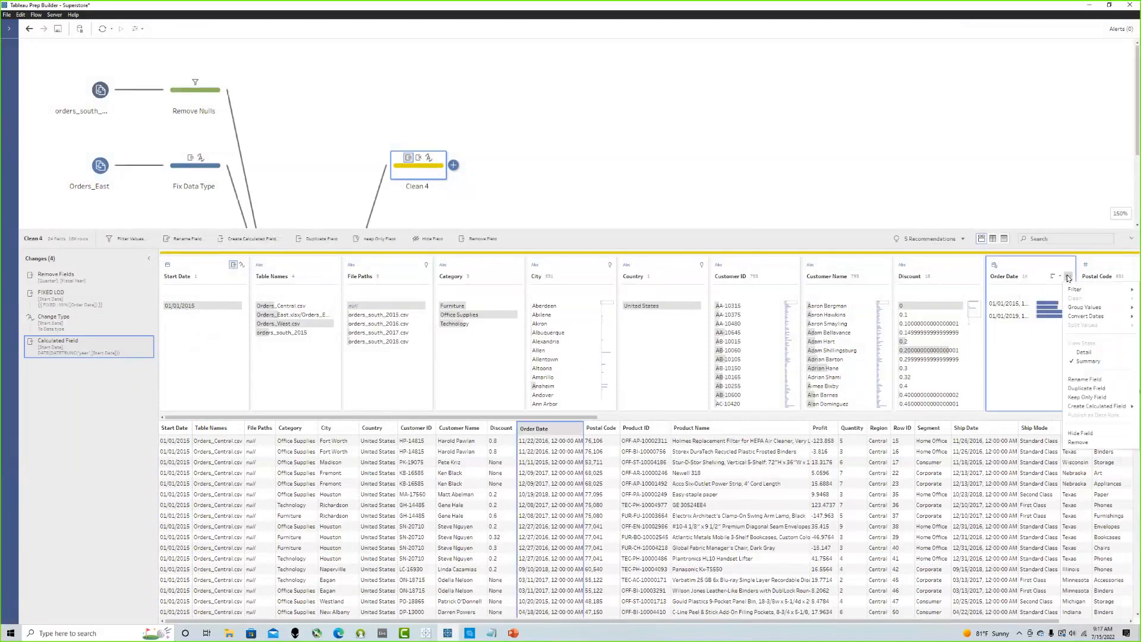
pyautogui.moveTo(1092, 410)
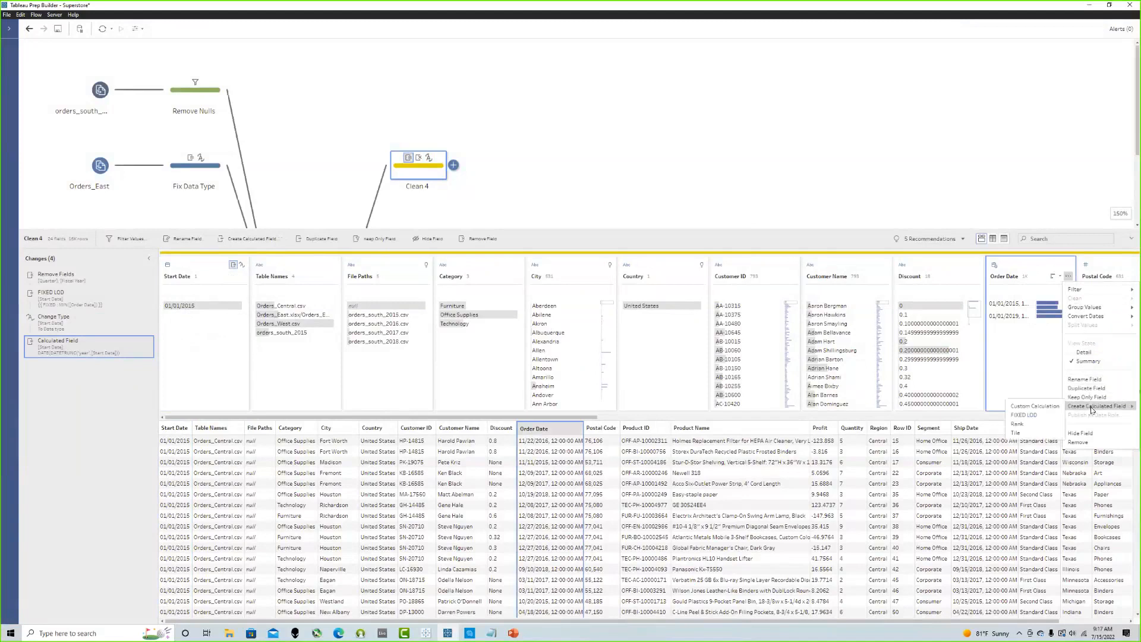
pyautogui.click(1033, 417)
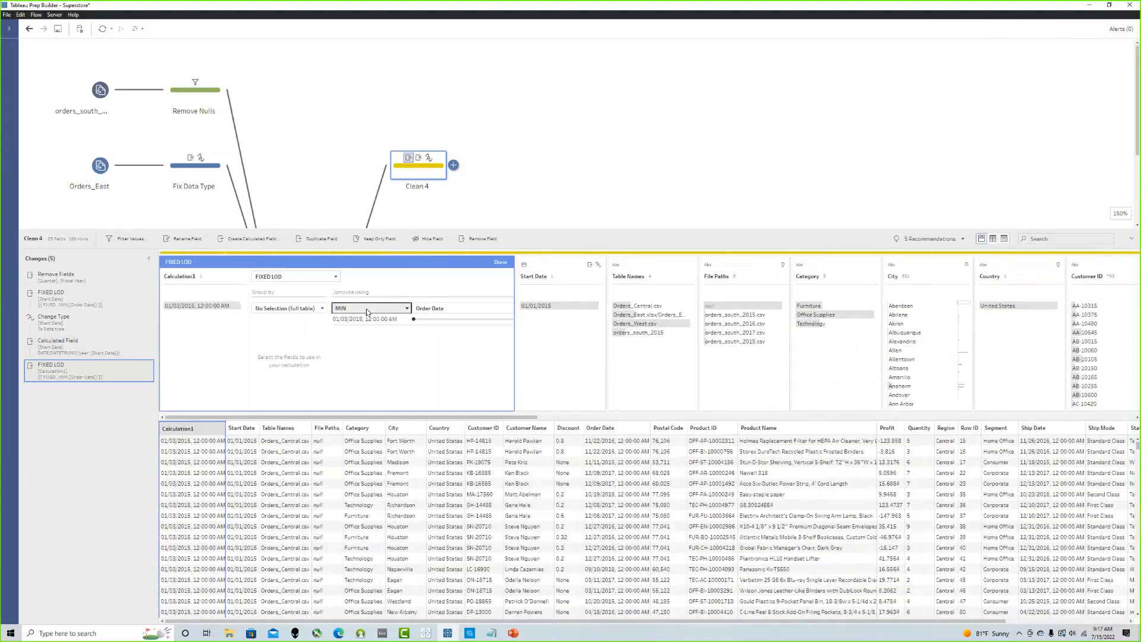
pyautogui.click(366, 308)
pyautogui.click(360, 348)
pyautogui.click(501, 262)
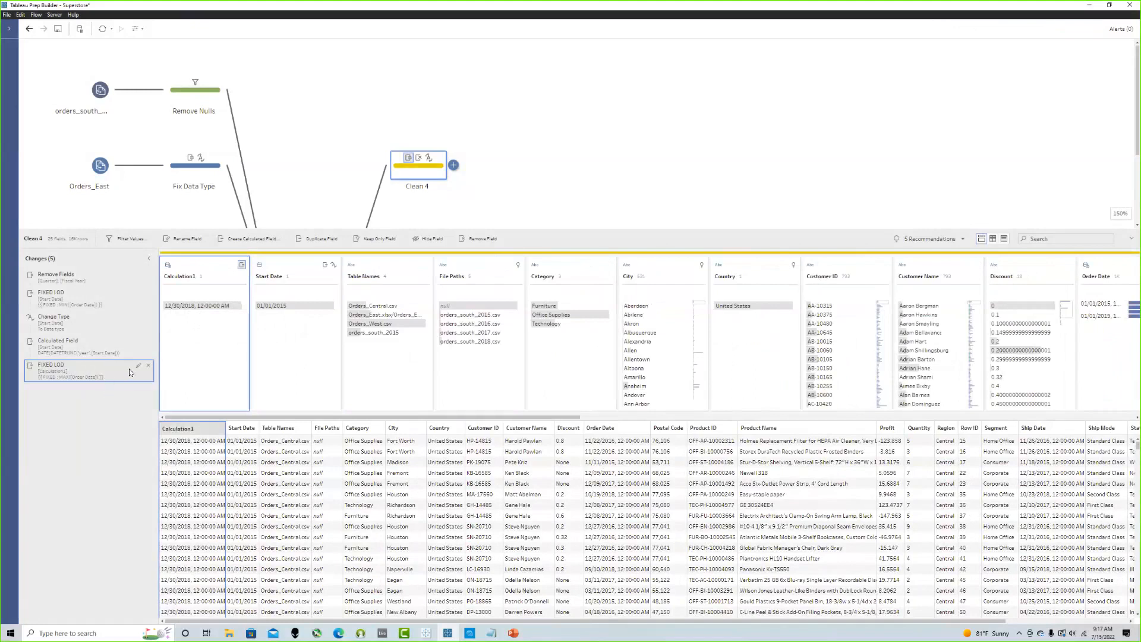
pyautogui.doubleClick(179, 276)
pyautogui.write('End Date')
pyautogui.press('Return')
# Step: Add a calculated field named End Date with the formula DATE(DATETRUNC('year',[End Date])) and save it
pyautogui.click(249, 238)
pyautogui.write('End A')
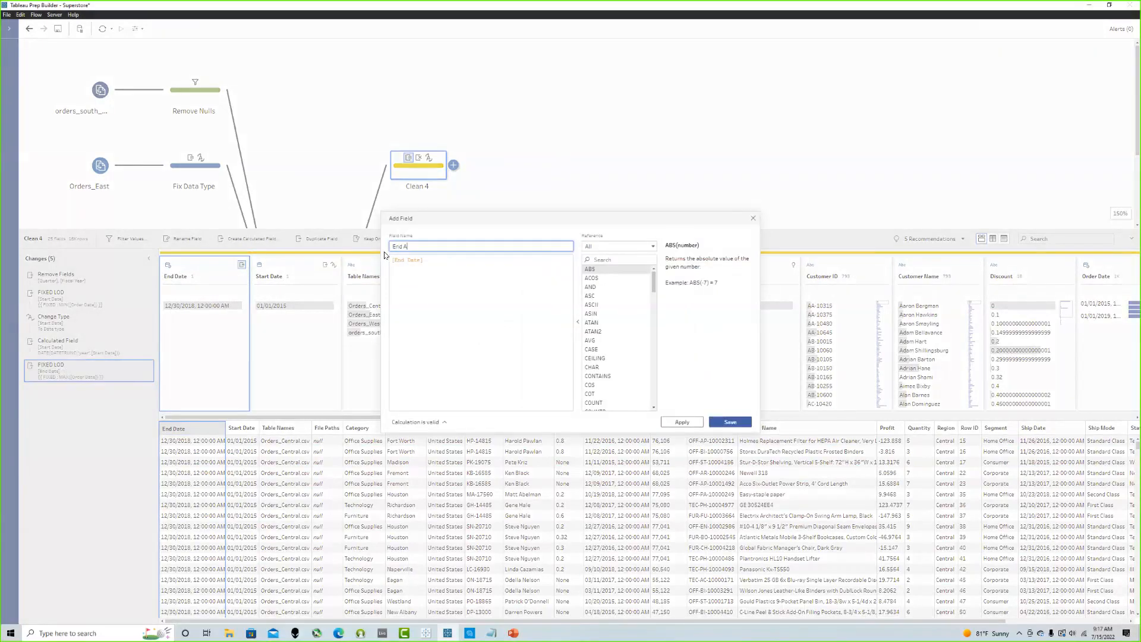
pyautogui.press('BackSpace')
pyautogui.write('Date')
pyautogui.click(390, 262)
pyautogui.write("DATE (DATETRUNC('year',")
pyautogui.click(494, 260)
pyautogui.write('))')
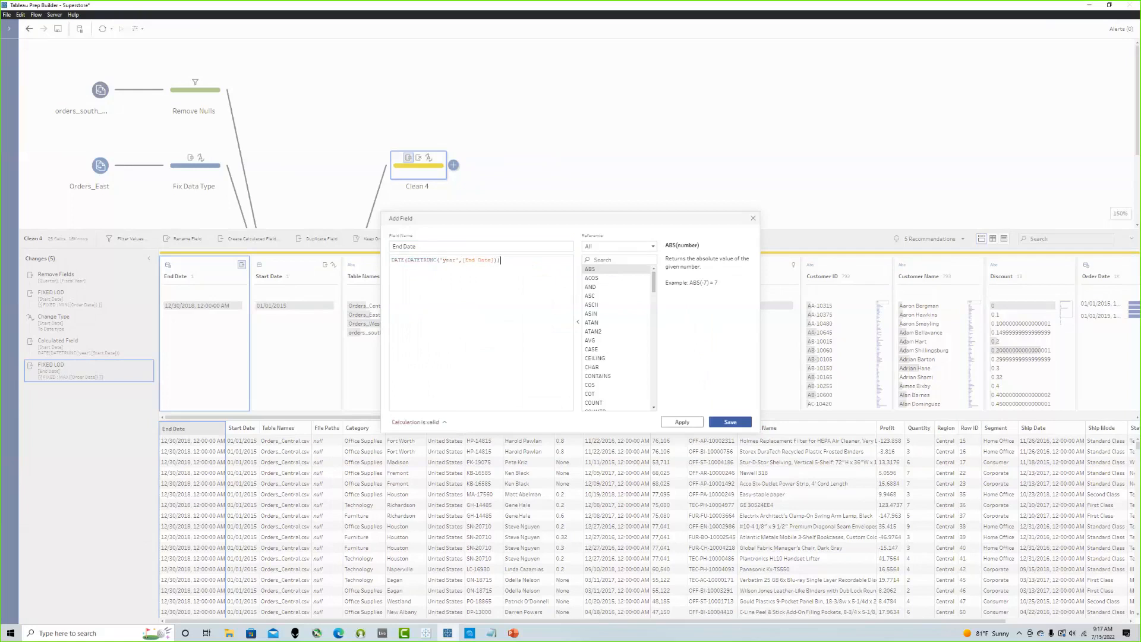
pyautogui.click(730, 422)
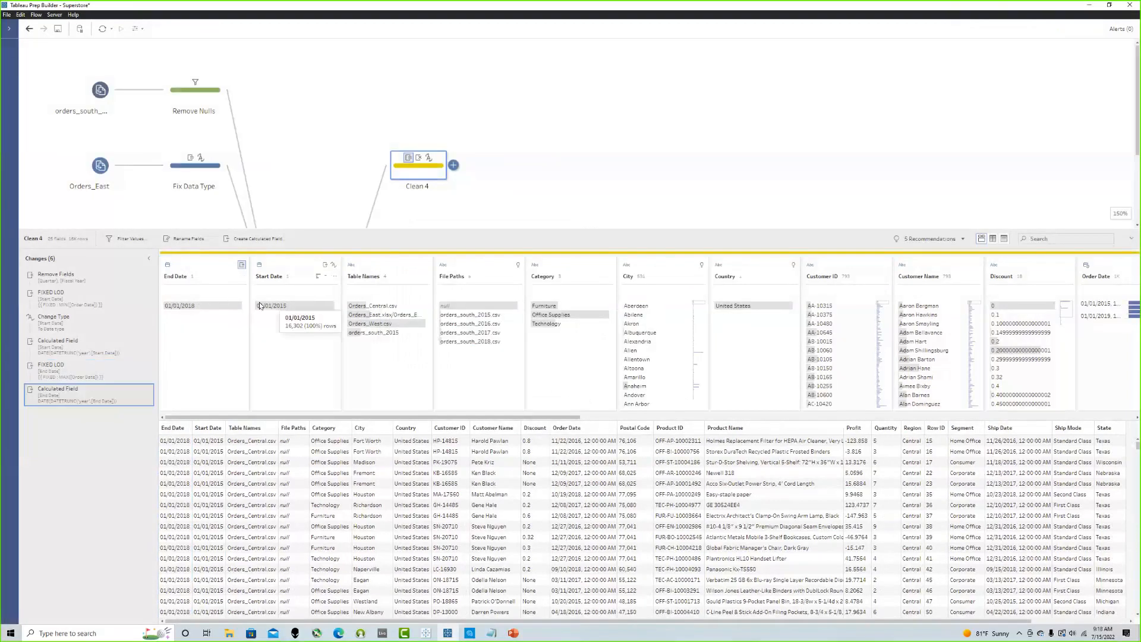
# Step: Replace the End Date formula with MAKEDATE(YEAR([End Date]), 12, 31) and save the edited calculation
pyautogui.click(138, 392)
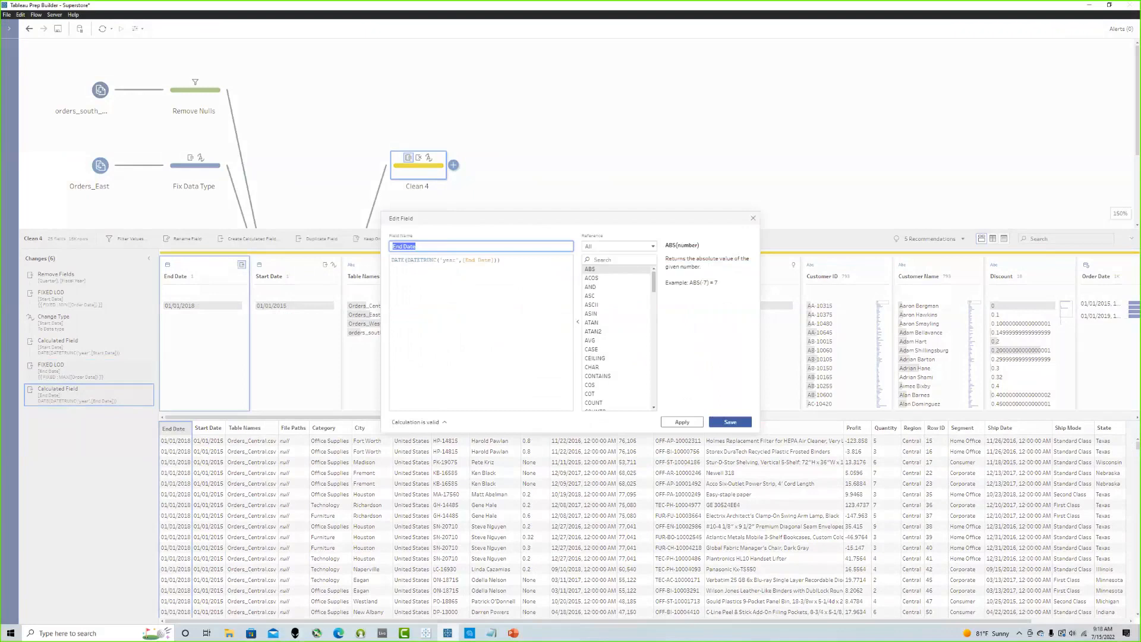
pyautogui.press('Tab')
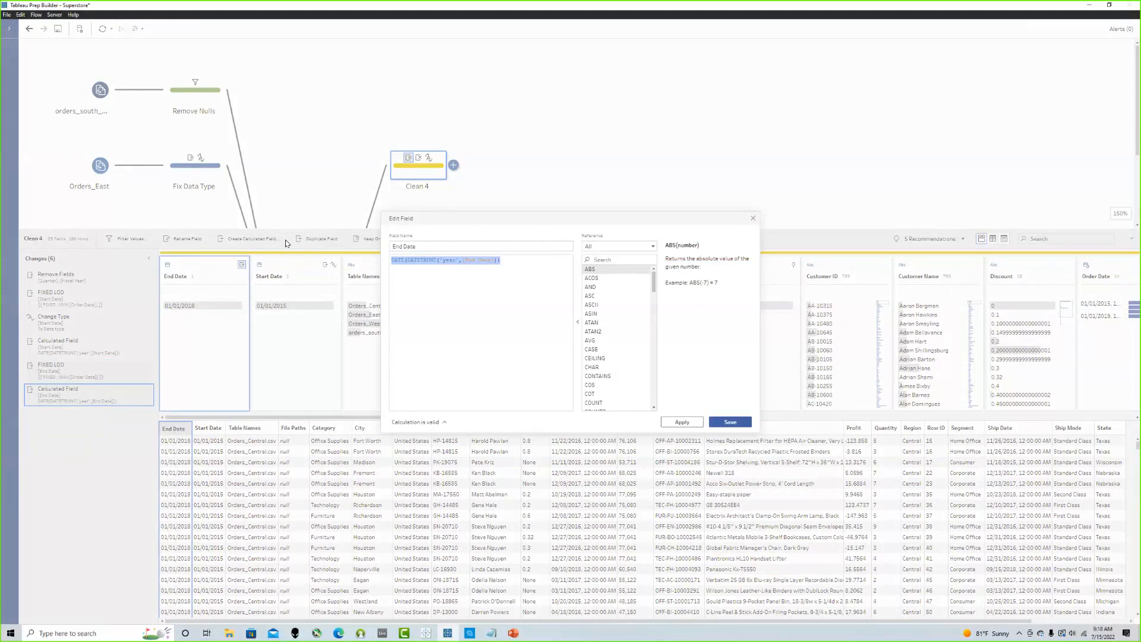
pyautogui.write('mak')
pyautogui.press('Return')
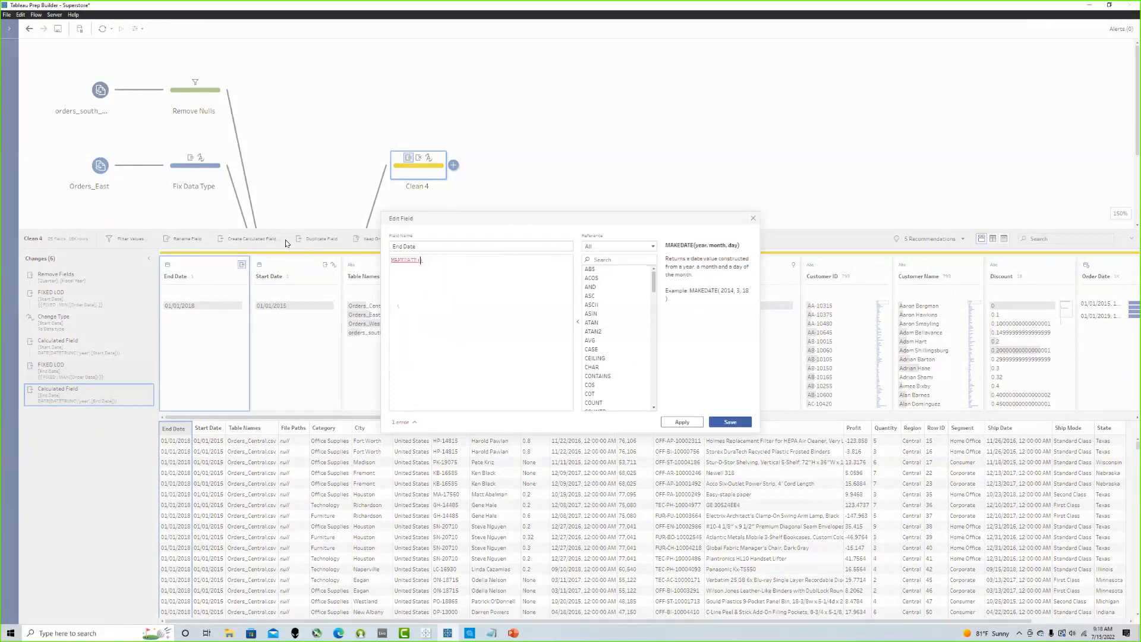
pyautogui.write('yea')
pyautogui.press('Return')
pyautogui.write('en')
pyautogui.press('Return')
pyautogui.write('), 12, 31')
pyautogui.moveTo(478, 260); pyautogui.dragTo(498, 259)
pyautogui.moveTo(419, 260); pyautogui.dragTo(472, 260)
pyautogui.click(484, 303)
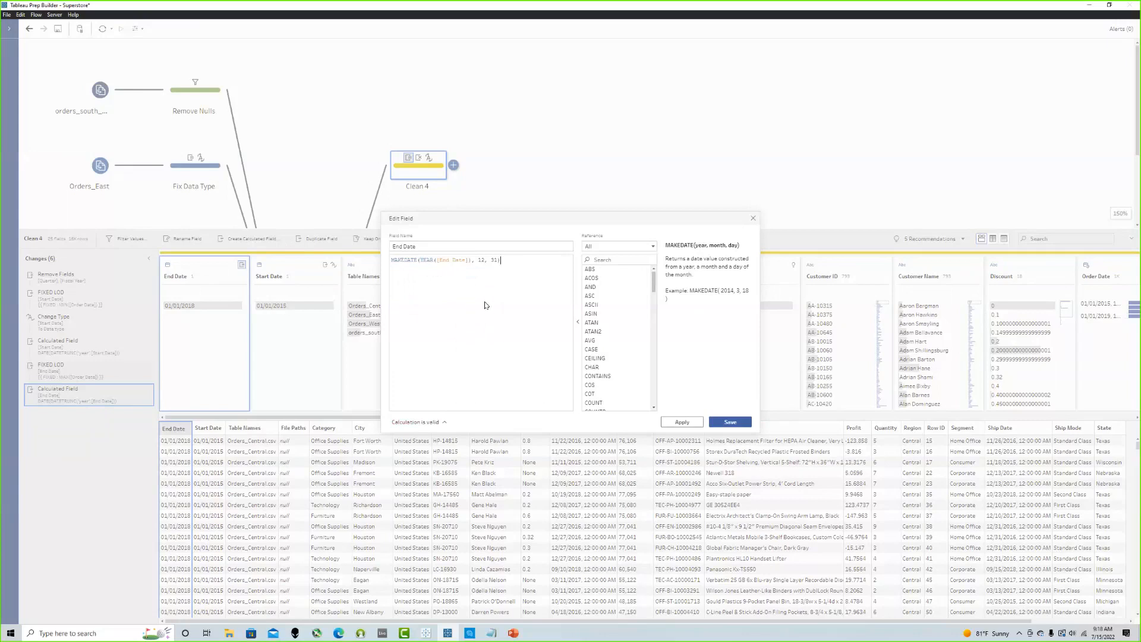
pyautogui.click(745, 424)
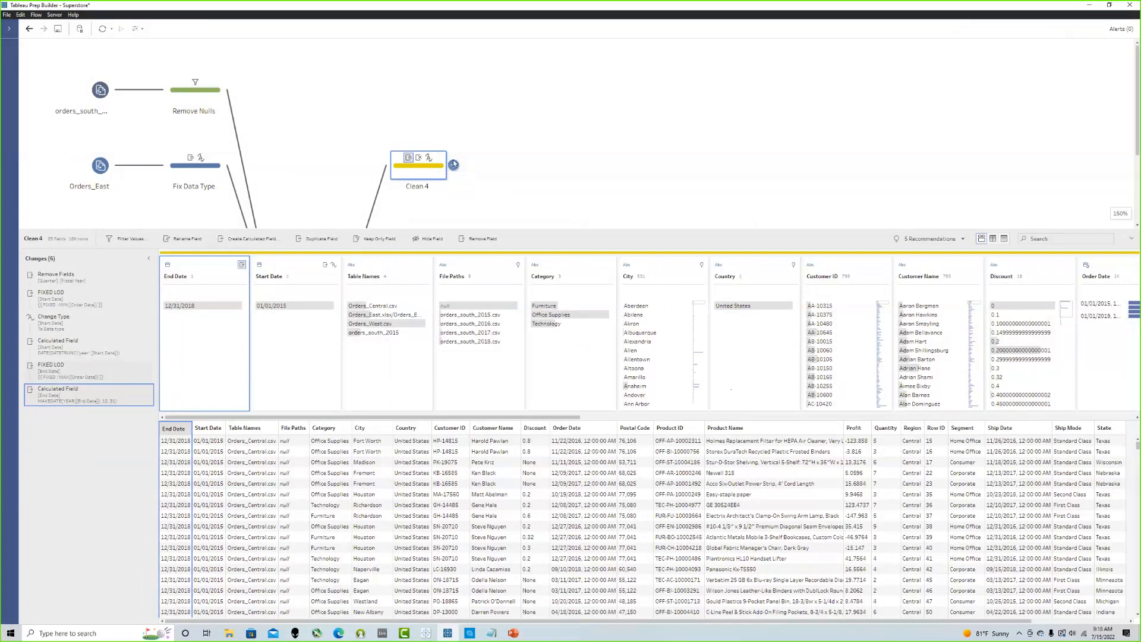
# Step: Move the End Date field directly after Start Date and look through the data rows
pyautogui.moveTo(208, 275)
pyautogui.mouseDown()
pyautogui.moveTo(335, 269)
pyautogui.moveTo(231, 288)
pyautogui.moveTo(295, 365)
pyautogui.mouseUp()
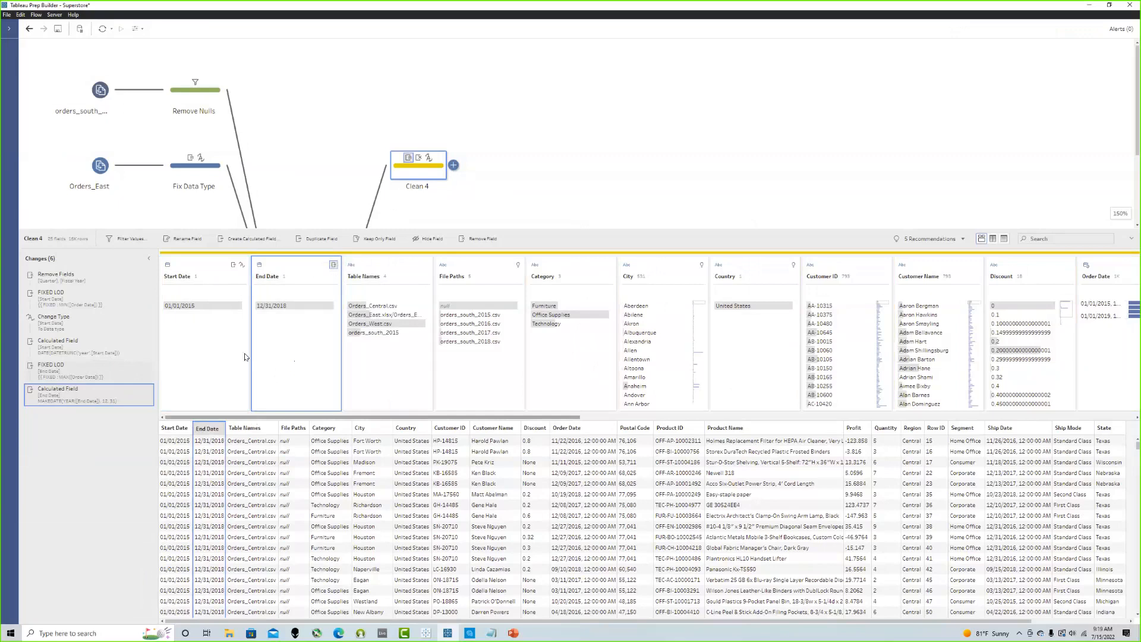
pyautogui.scroll(-10, 170, 497)
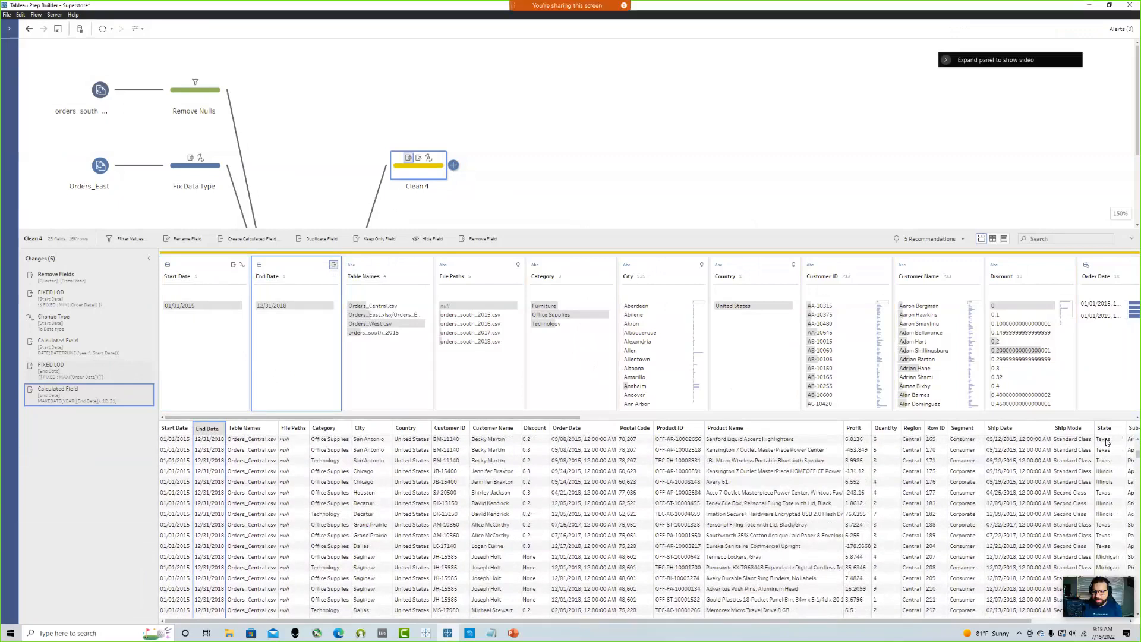
pyautogui.press('ctrl')
pyautogui.press('ctrl')
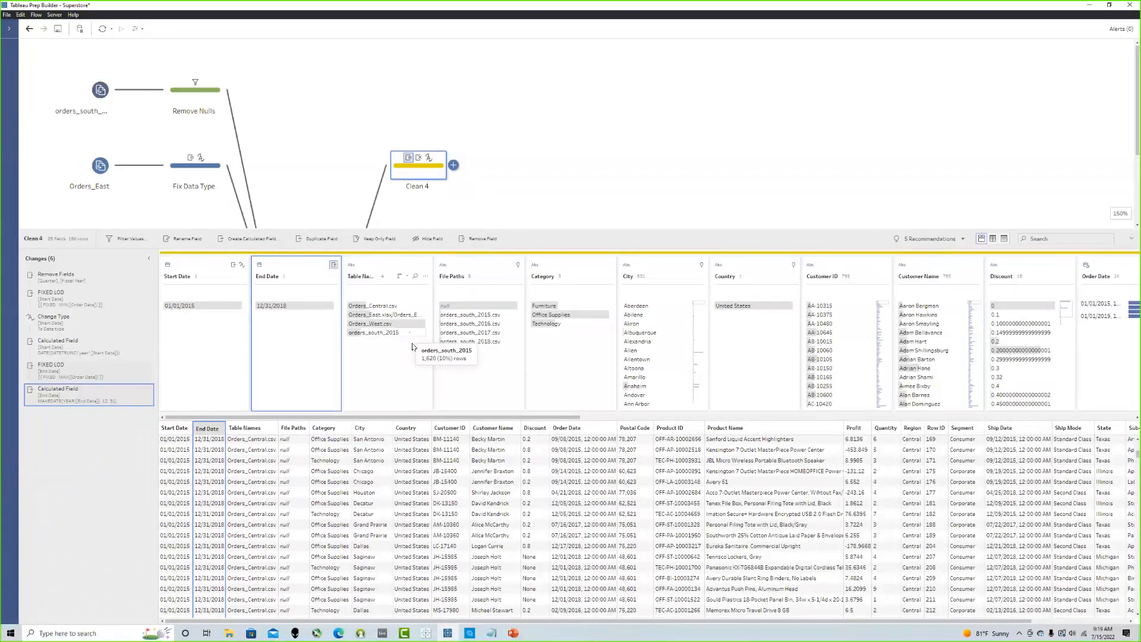
# Step: Add an Aggregate step after Clean 4
pyautogui.click(454, 166)
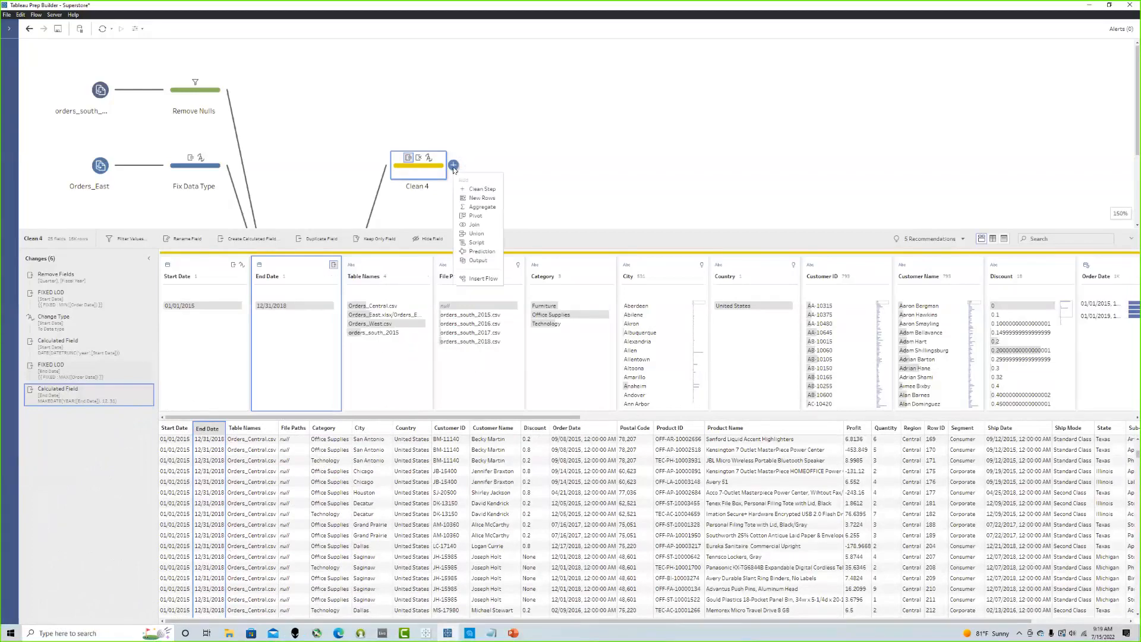
pyautogui.click(480, 207)
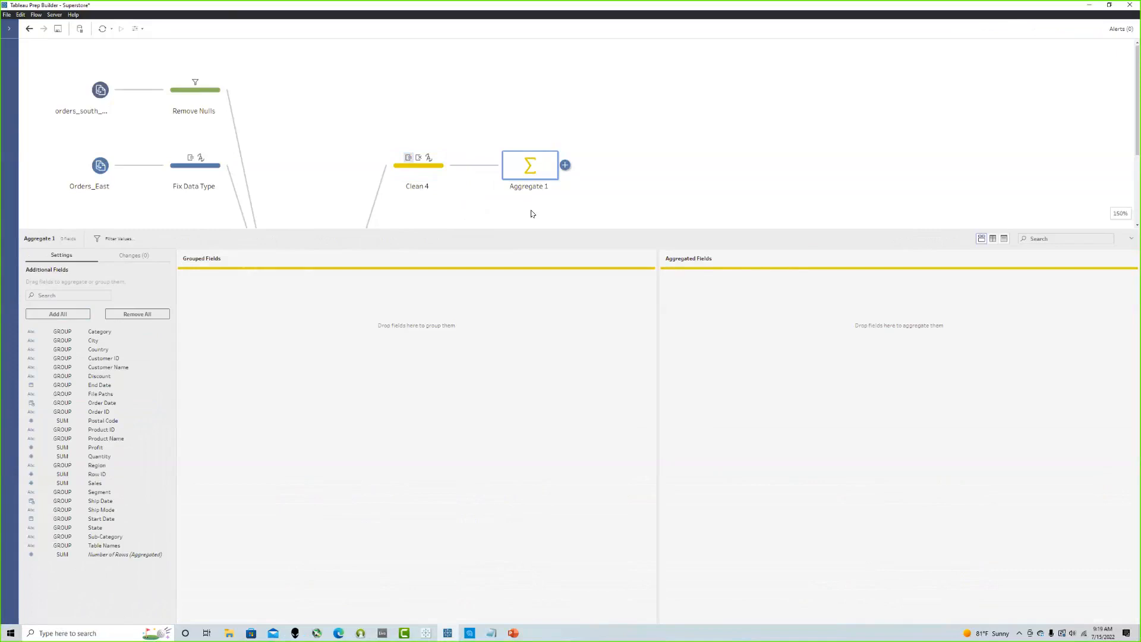
# Step: Group the Aggregate 1 step by Start Date and End Date
pyautogui.moveTo(107, 519); pyautogui.dragTo(347, 364)
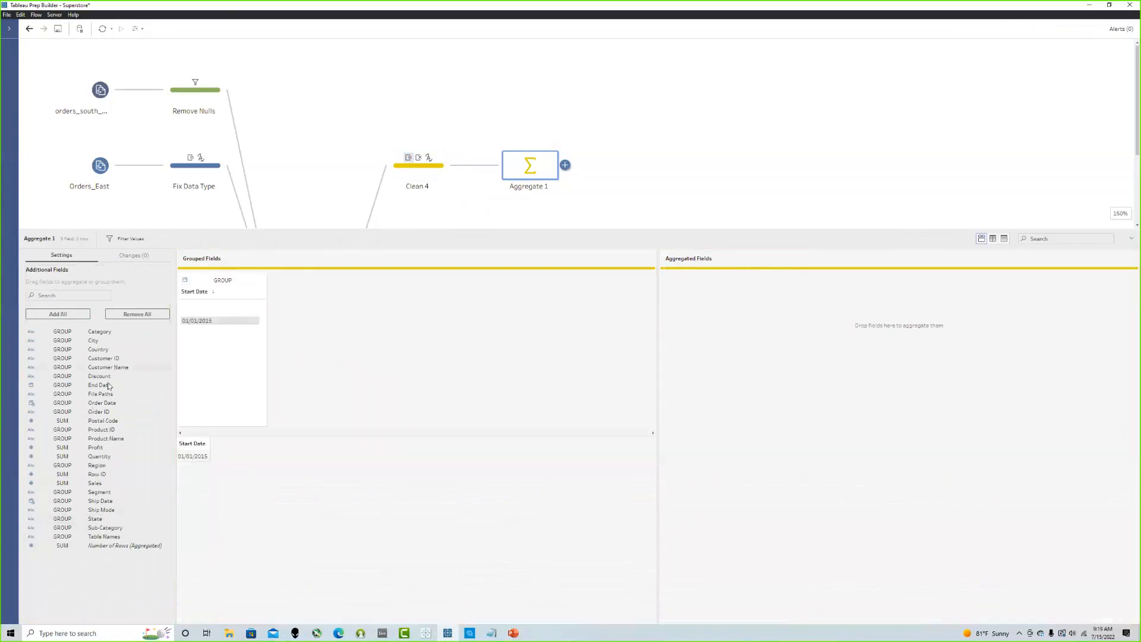
pyautogui.moveTo(108, 386); pyautogui.dragTo(349, 365)
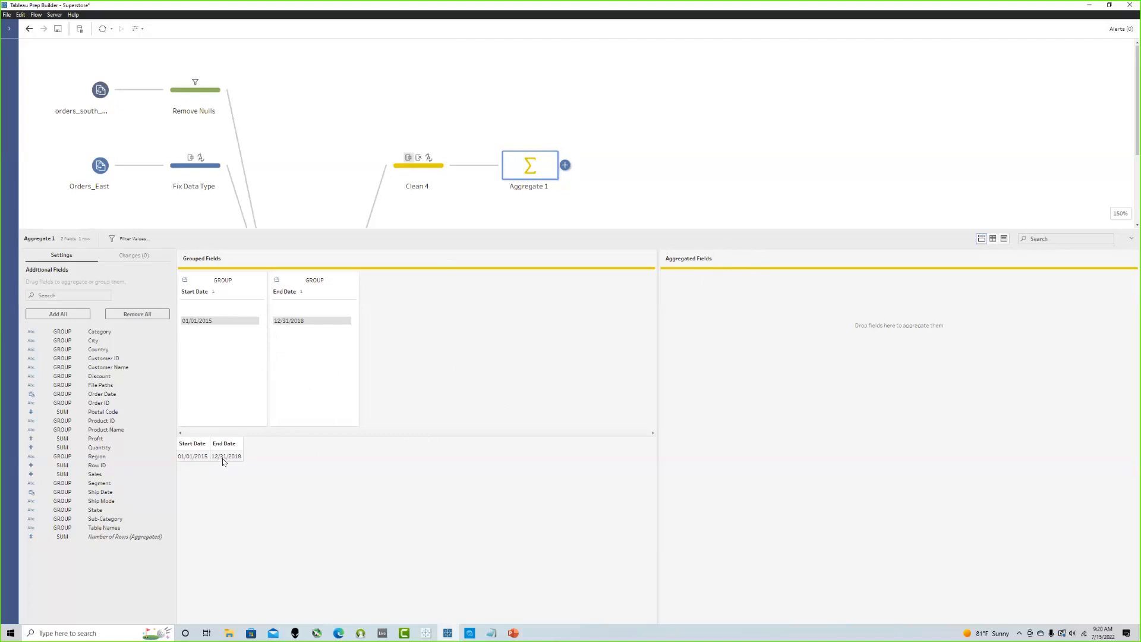
# Step: Add a Pivot step after Aggregate 1 that turns Start Date and End Date into rows, and remove the Pivot1 Names field
pyautogui.click(565, 165)
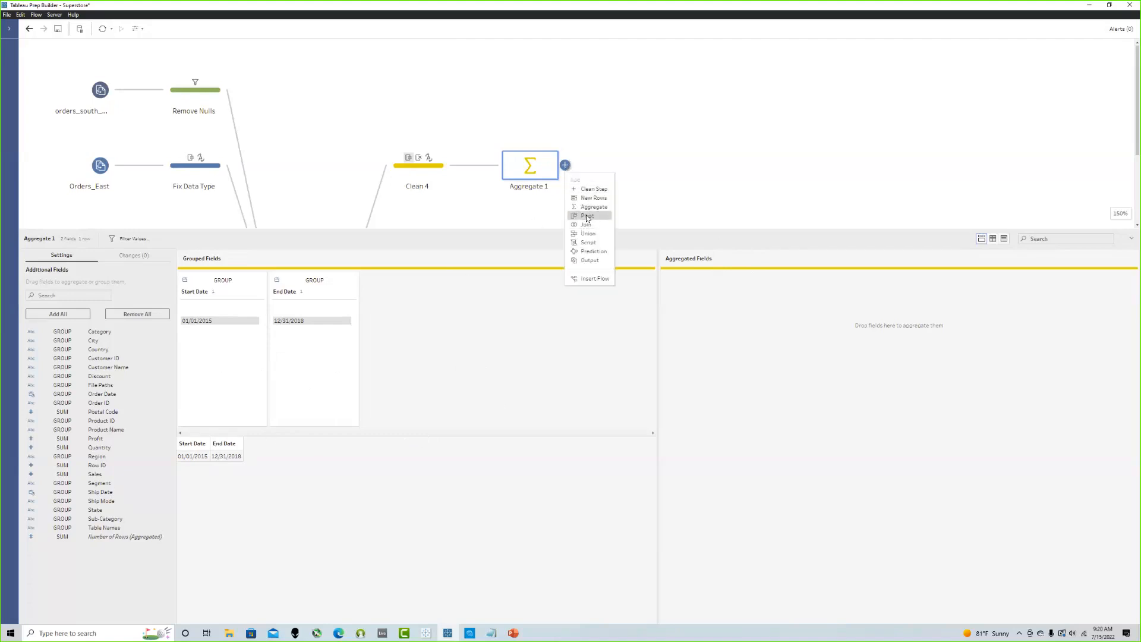
pyautogui.click(588, 216)
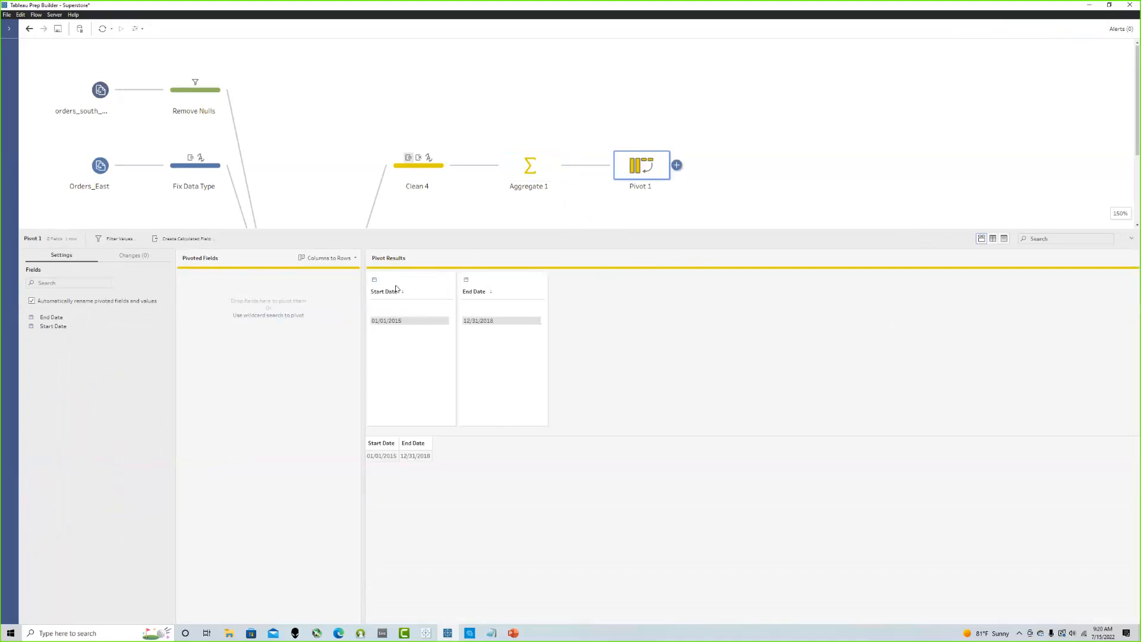
pyautogui.moveTo(94, 325); pyautogui.dragTo(282, 323)
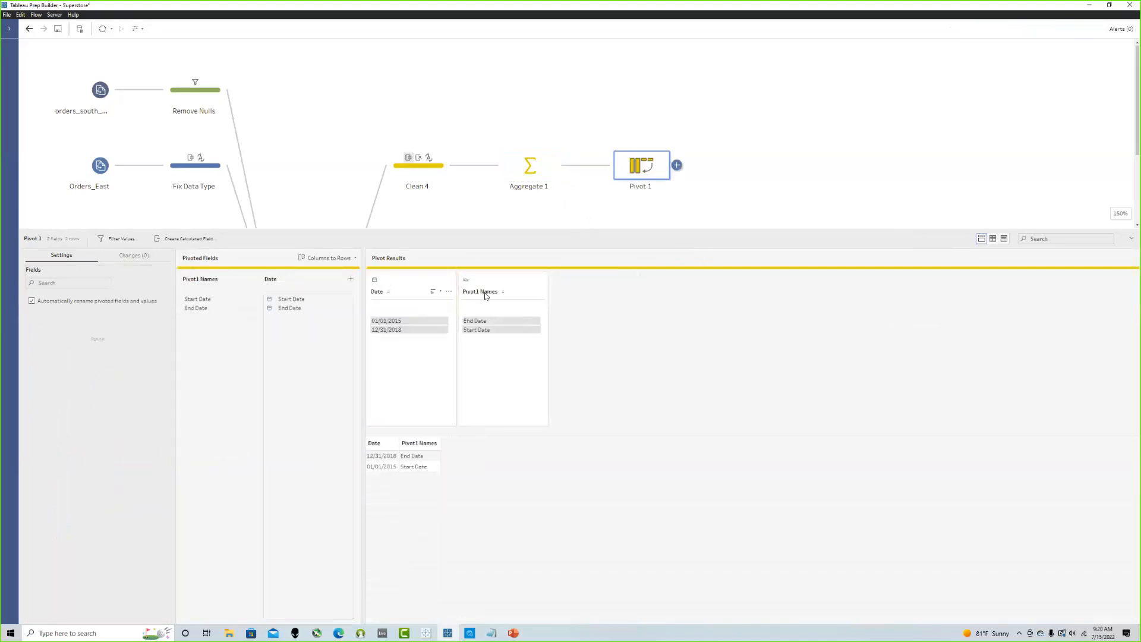
pyautogui.click(482, 292)
pyautogui.click(597, 240)
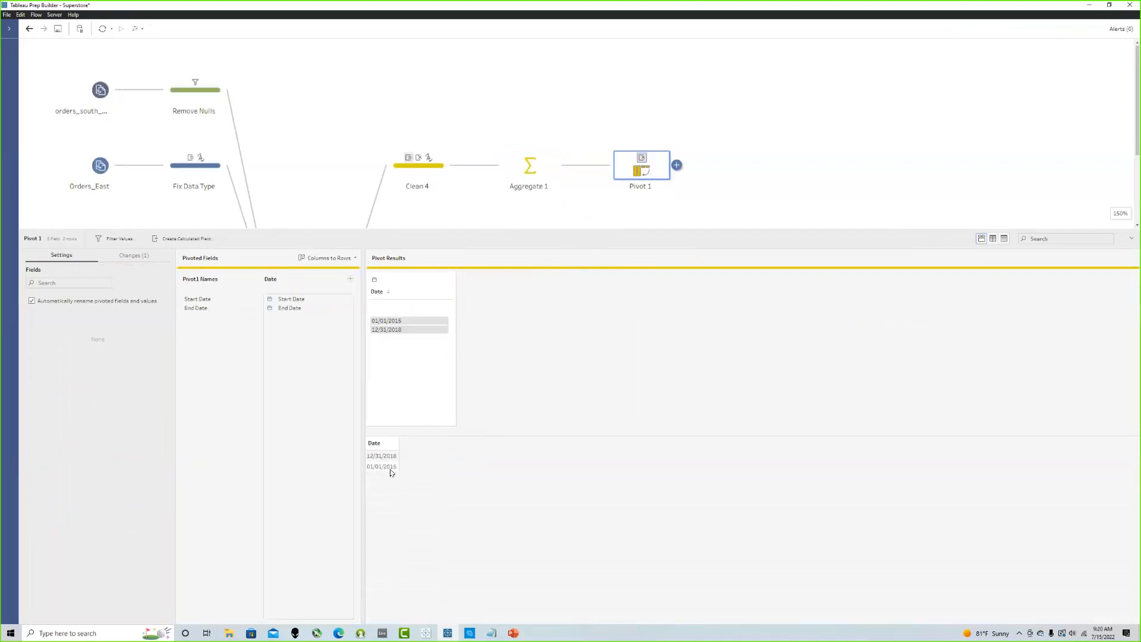
# Step: Add a New Rows step after Pivot 1 that generates rows with values from one field, Date
pyautogui.click(677, 166)
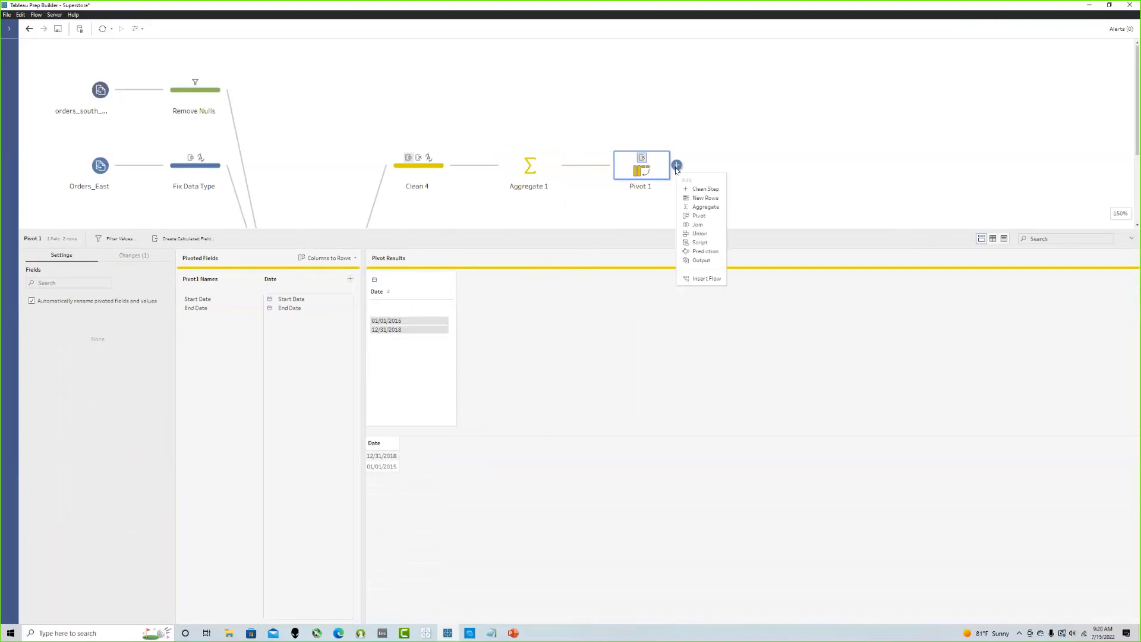
pyautogui.click(694, 199)
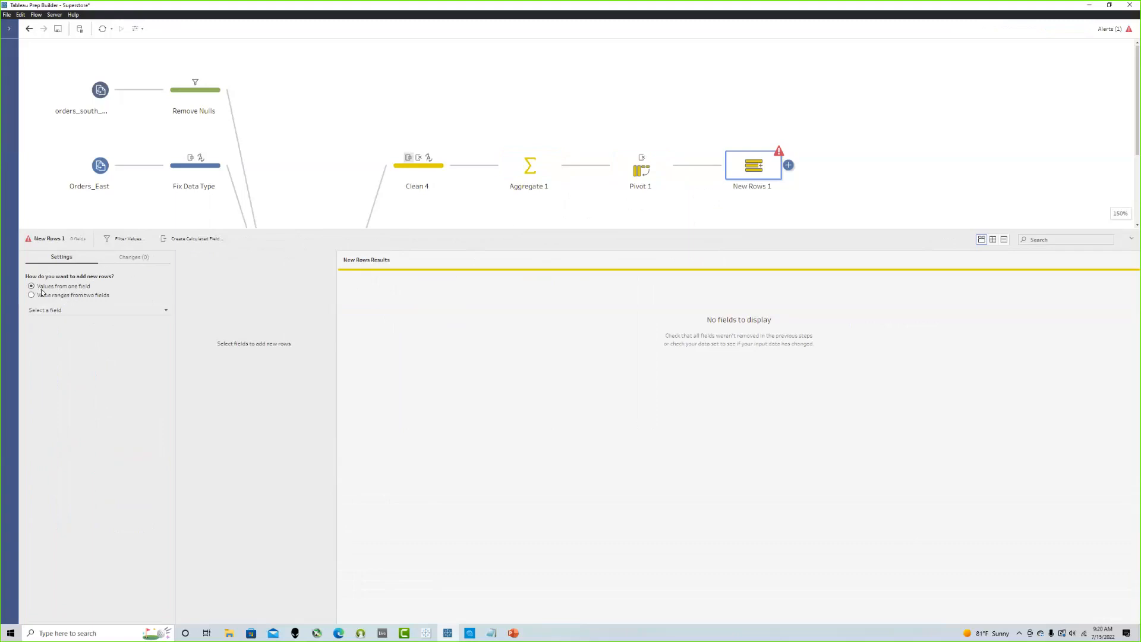
pyautogui.press('ctrl')
pyautogui.press('ctrl')
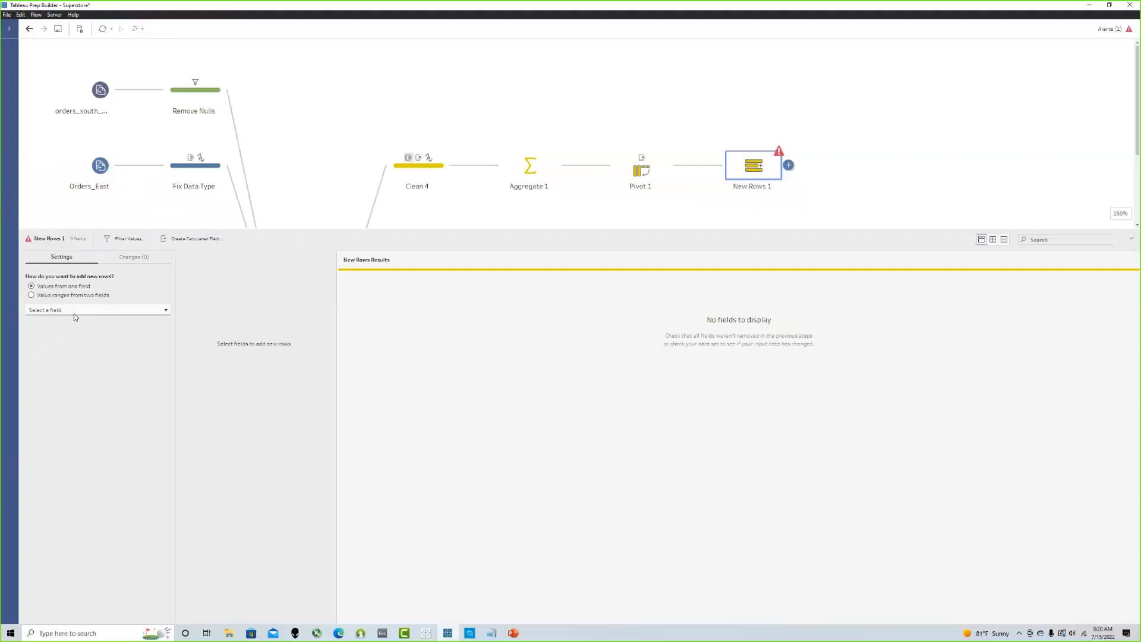
pyautogui.press('ctrl')
pyautogui.press('ctrl')
pyautogui.click(74, 312)
pyautogui.click(70, 339)
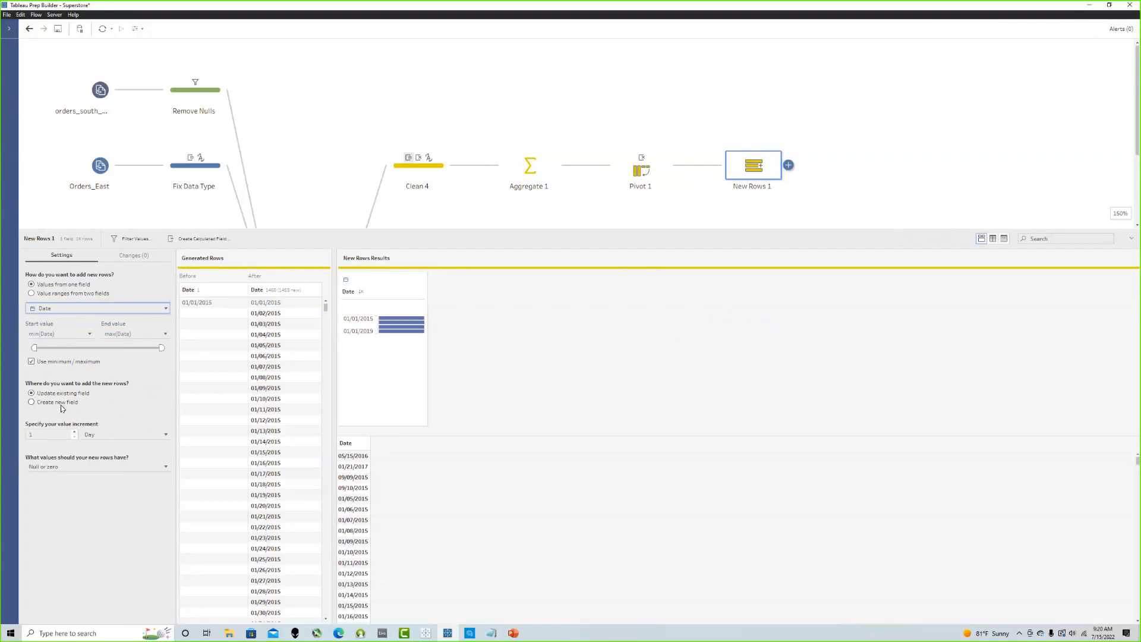
# Step: Review the increment unit options and look through the dates in the generated rows
pyautogui.click(97, 440)
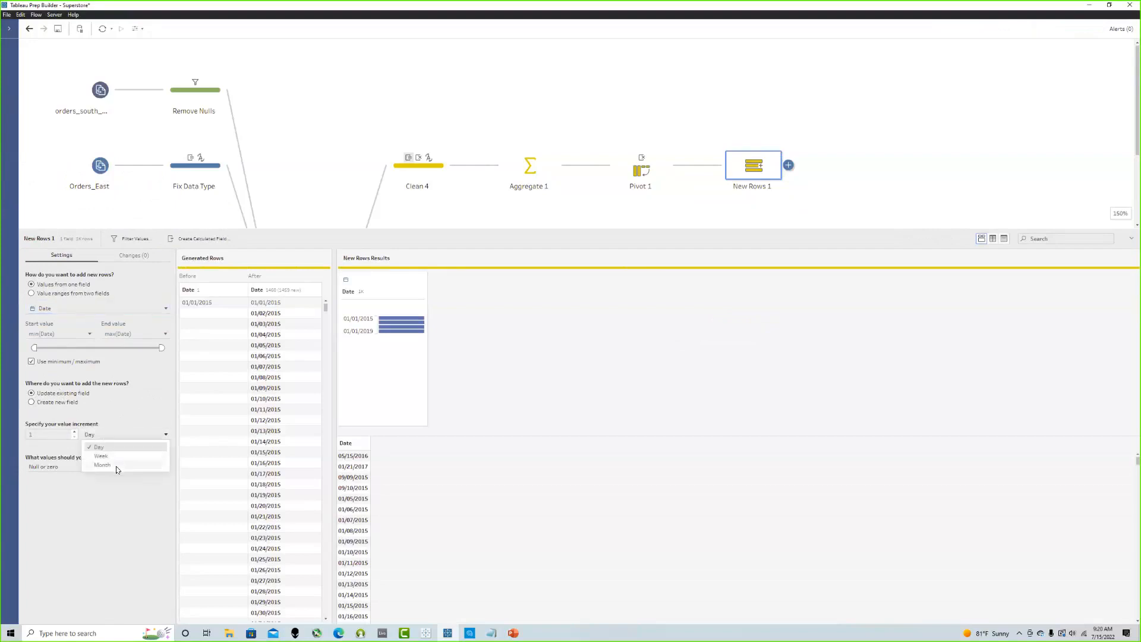
pyautogui.click(118, 424)
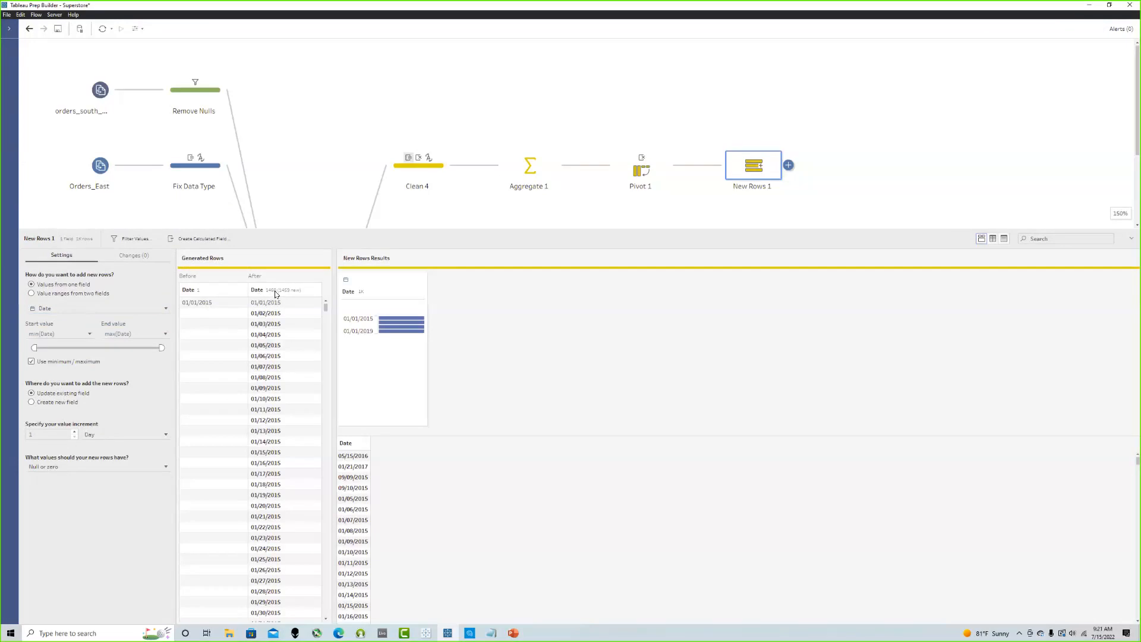
pyautogui.scroll(-3, 272, 318)
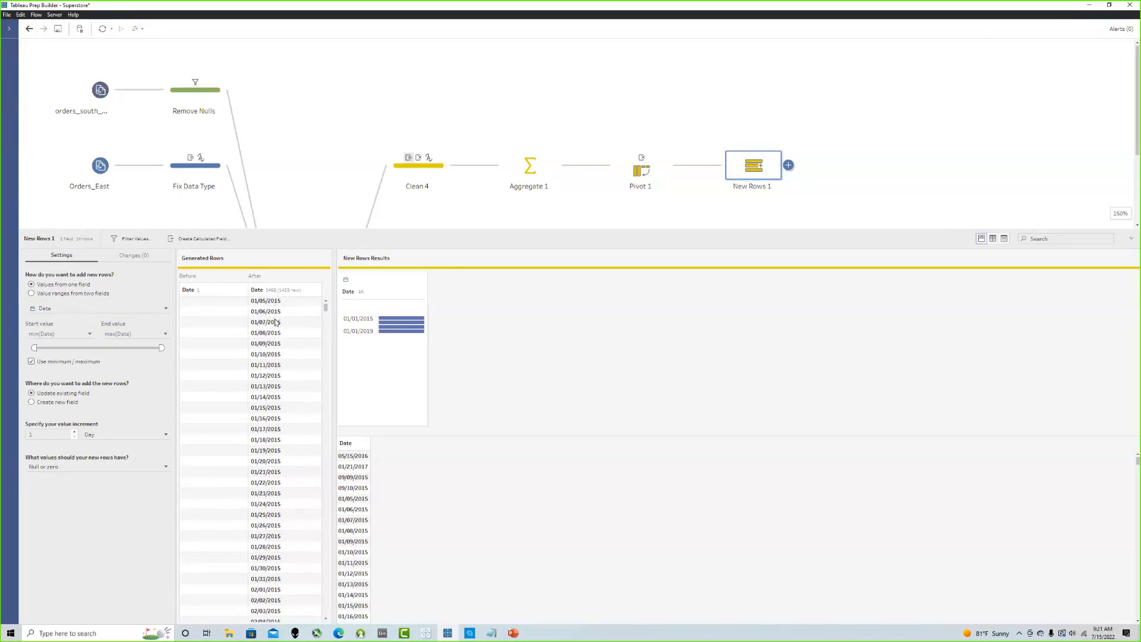
pyautogui.scroll(-10, 277, 322)
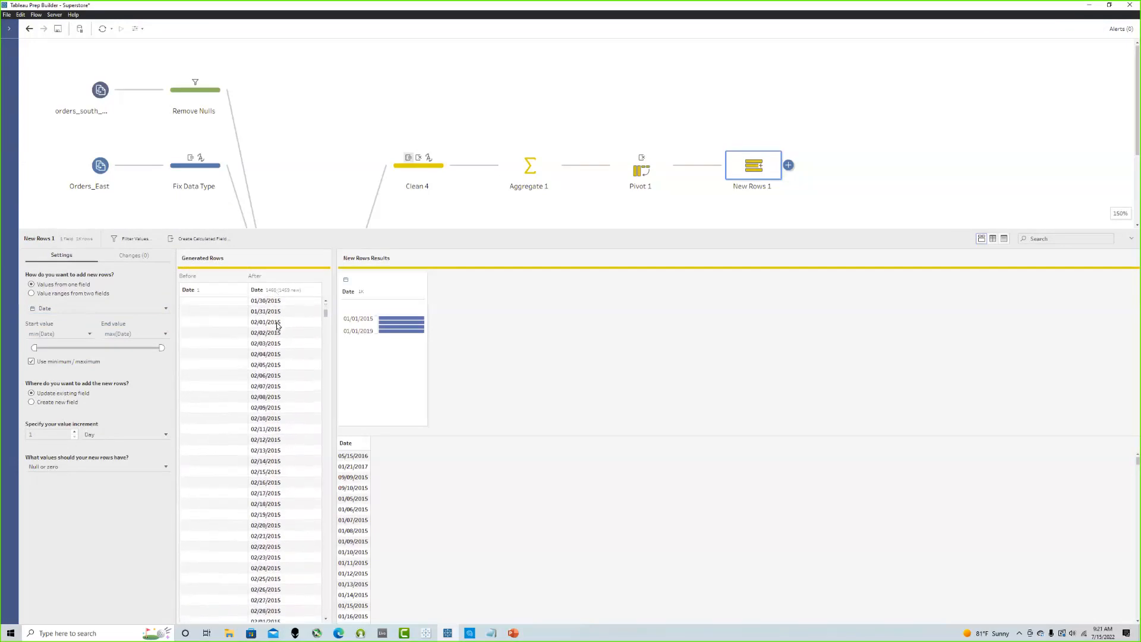
pyautogui.scroll(-20, 278, 325)
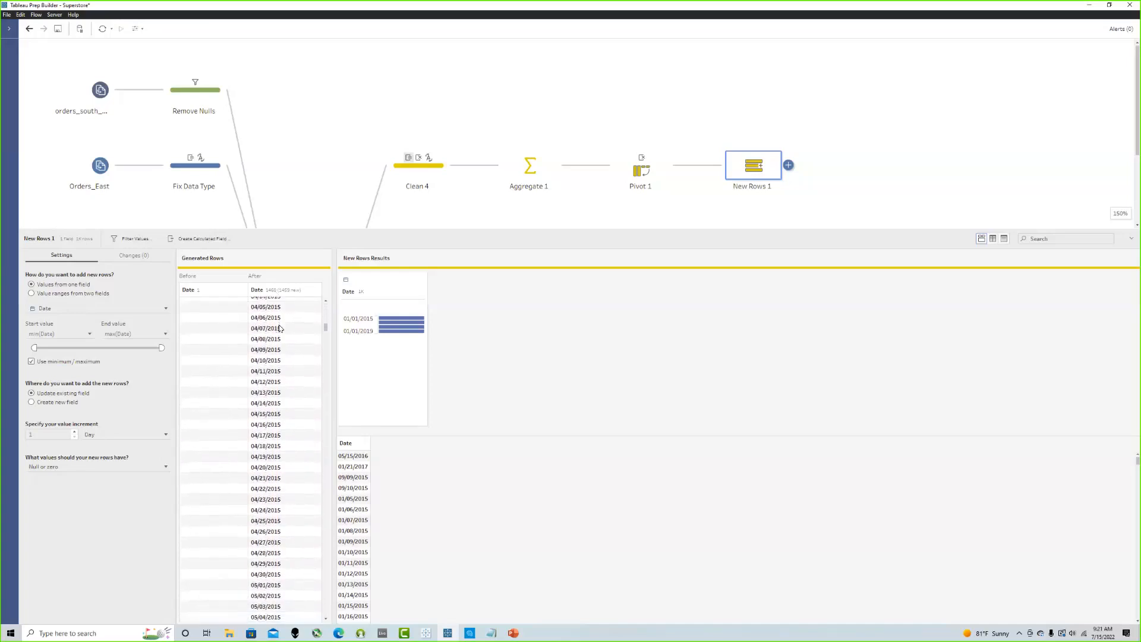
pyautogui.scroll(-20, 279, 332)
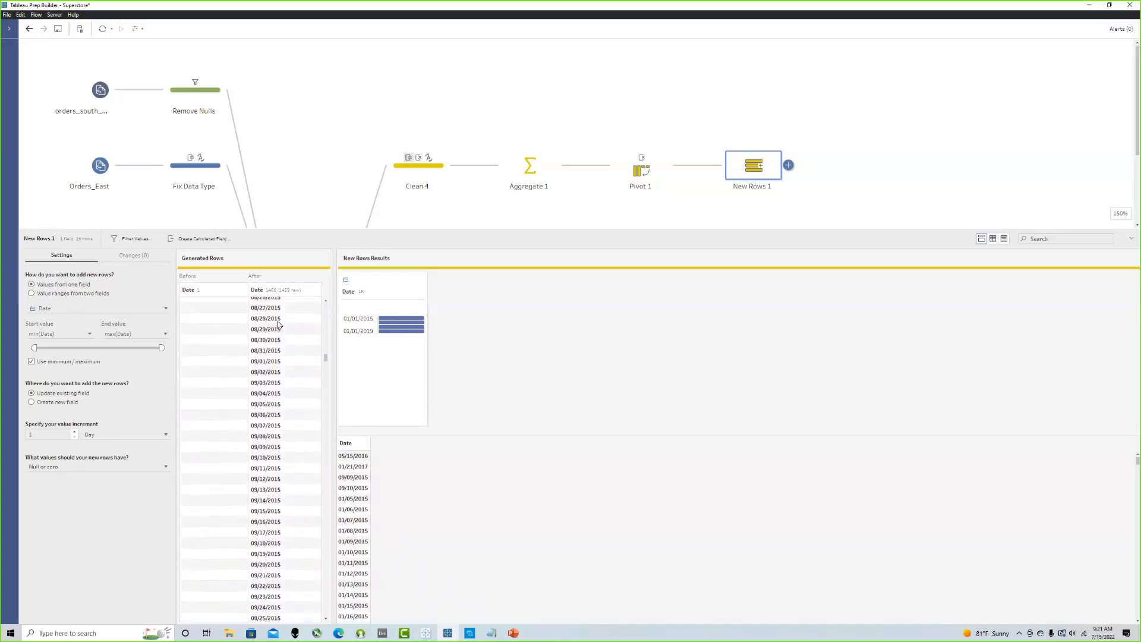
# Step: Rename the New Rows 1 step as Calendar
pyautogui.doubleClick(750, 187)
pyautogui.write('Calenda')
pyautogui.write('r')
pyautogui.press('Return')
pyautogui.doubleClick(766, 188)
pyautogui.click(767, 189)
pyautogui.press('BackSpace')
pyautogui.write('r')
pyautogui.press('Return')
pyautogui.click(813, 192)
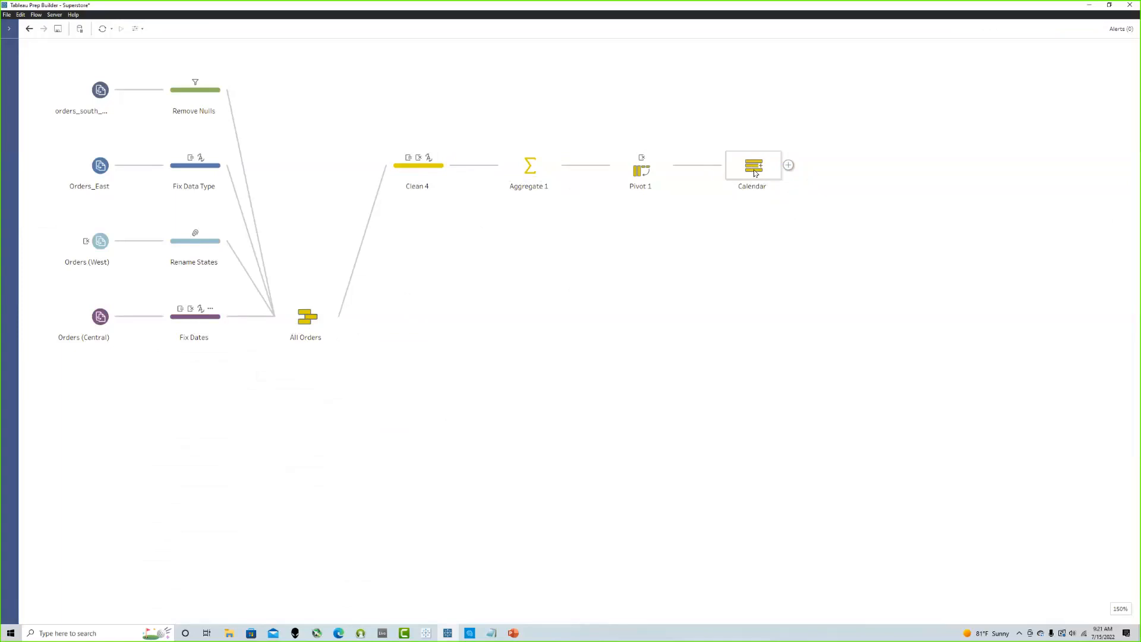
# Step: Join the All Orders step to Calendar and check which fields are available for a join clause
pyautogui.moveTo(307, 316); pyautogui.dragTo(794, 166)
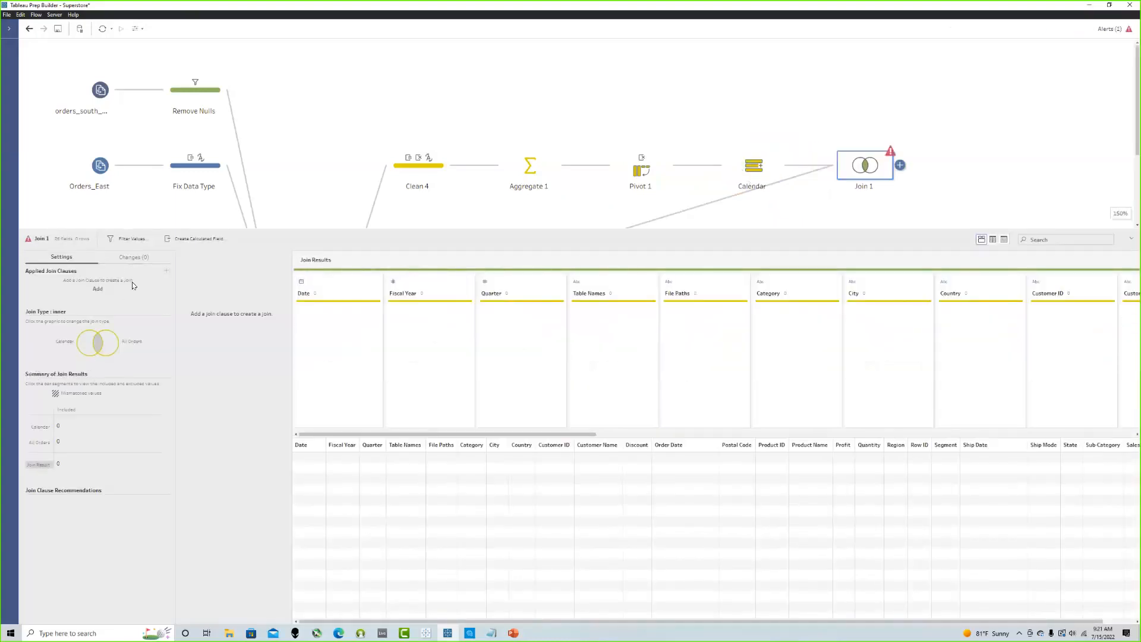
pyautogui.click(97, 288)
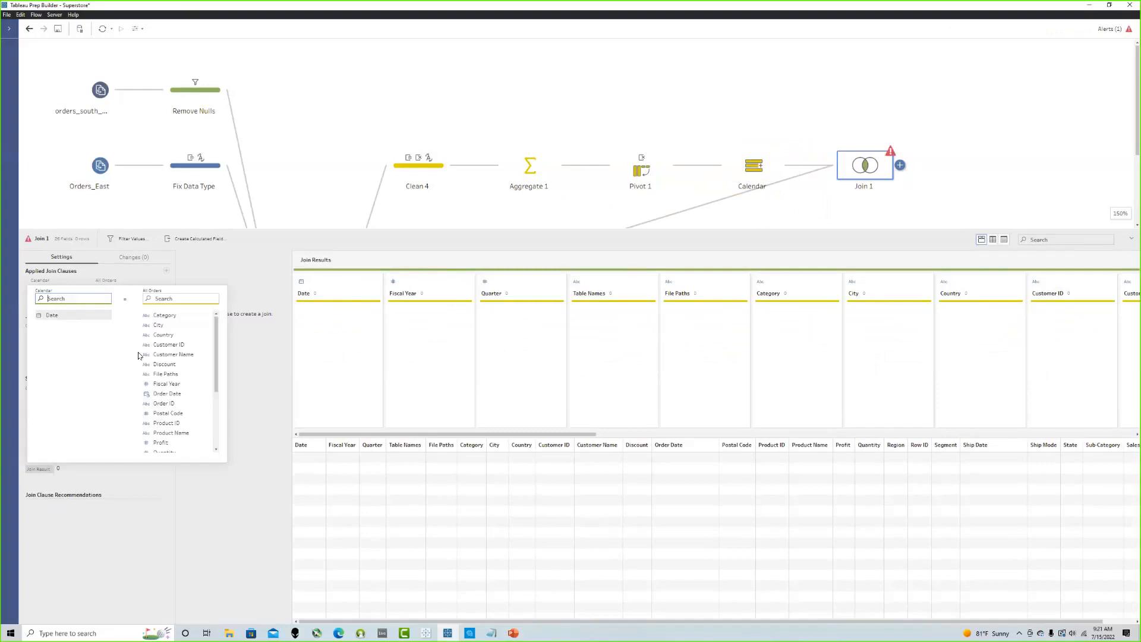
pyautogui.click(232, 255)
# Step: Change the data type of Order Date in the All Orders union to Date
pyautogui.scroll(-1, 507, 204)
pyautogui.click(371, 219)
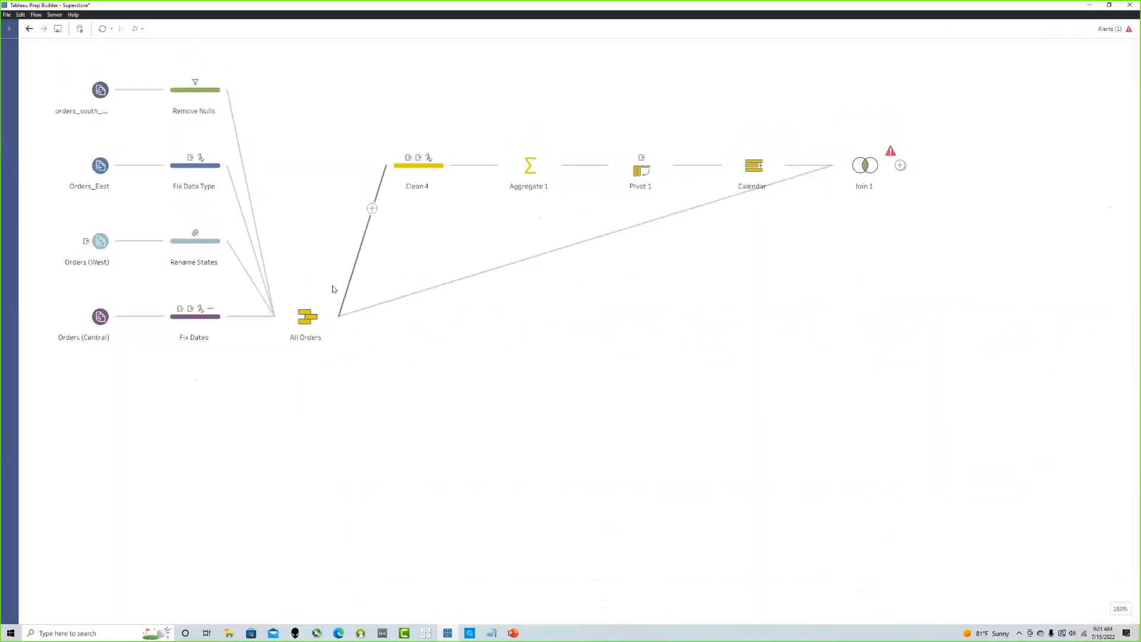
pyautogui.click(322, 319)
pyautogui.moveTo(358, 434); pyautogui.dragTo(626, 428)
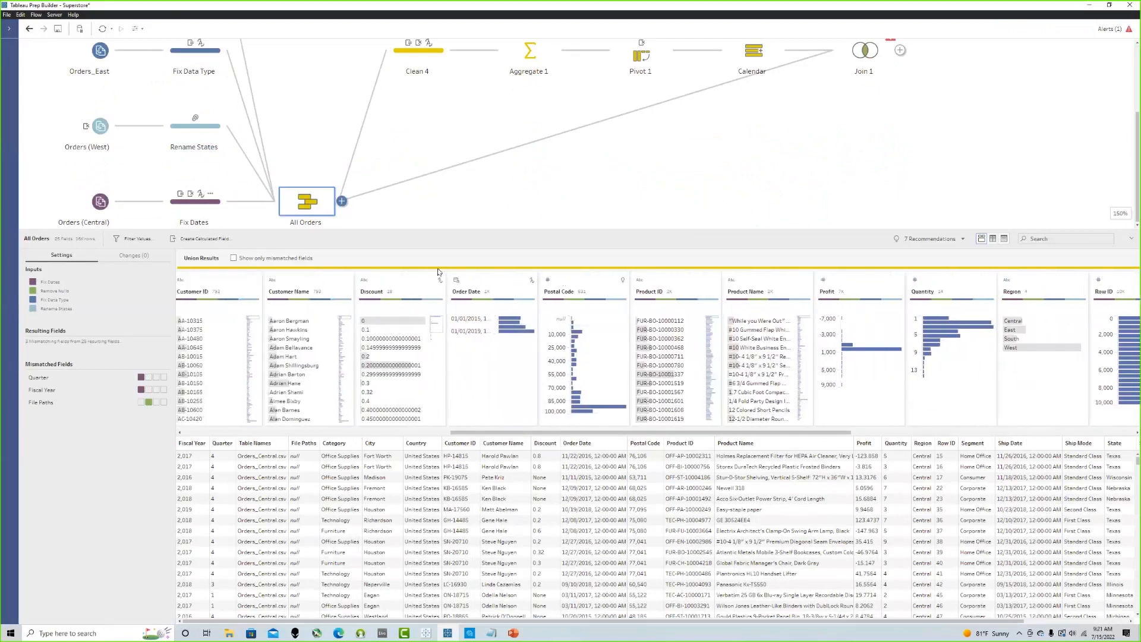
pyautogui.click(456, 280)
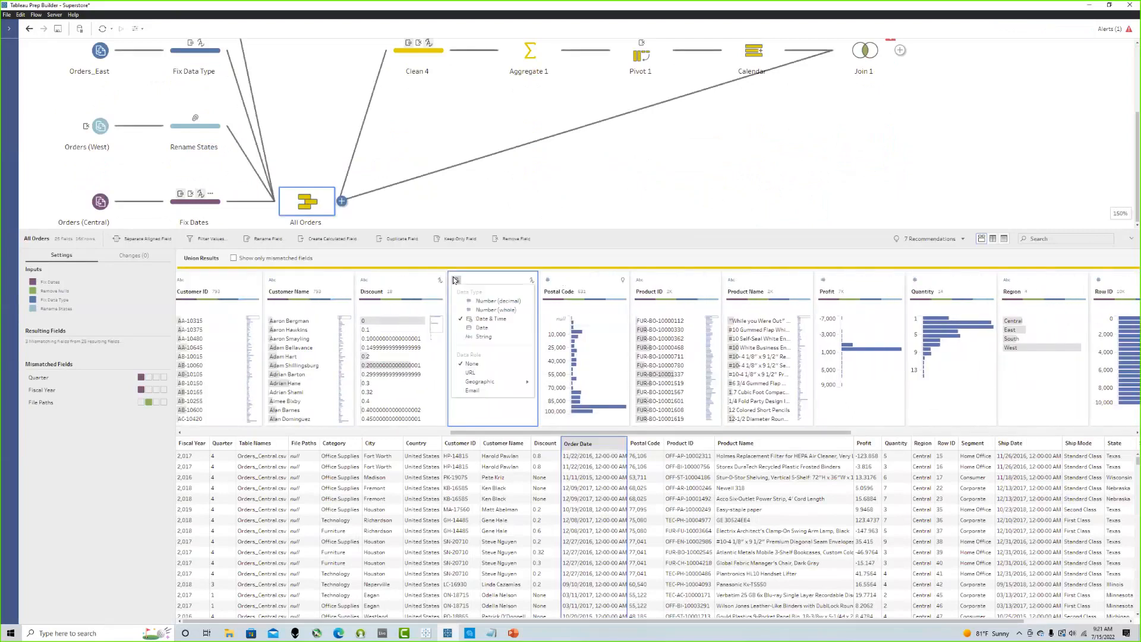
pyautogui.click(473, 330)
# Step: Join Calendar's Date to All Orders' Order Date in Join 1 and make it a left join
pyautogui.click(865, 51)
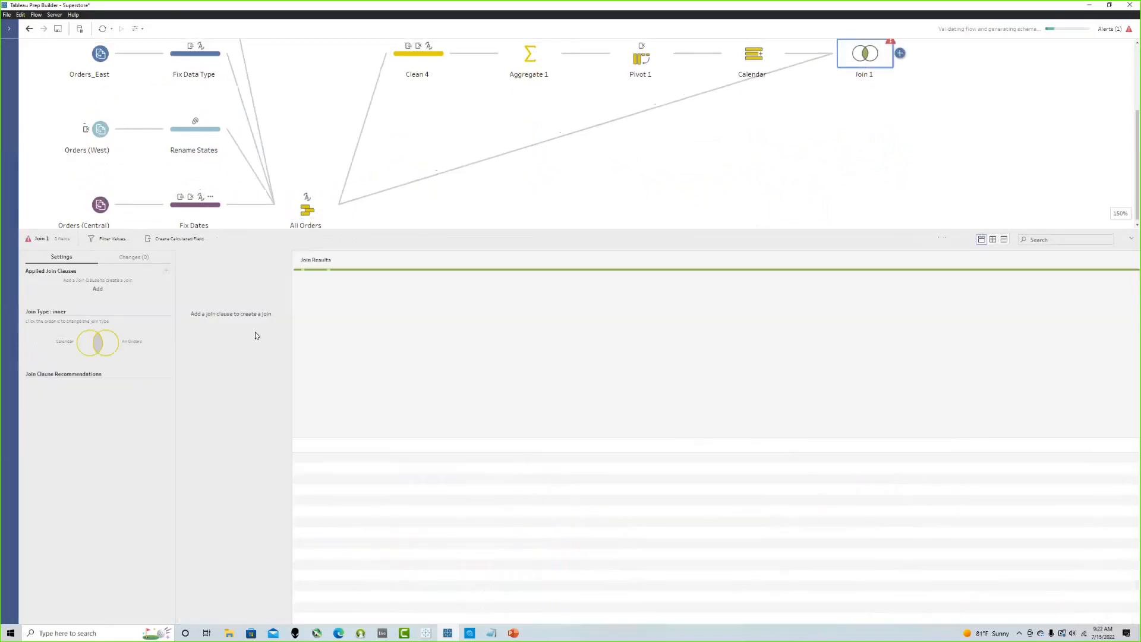
pyautogui.click(95, 315)
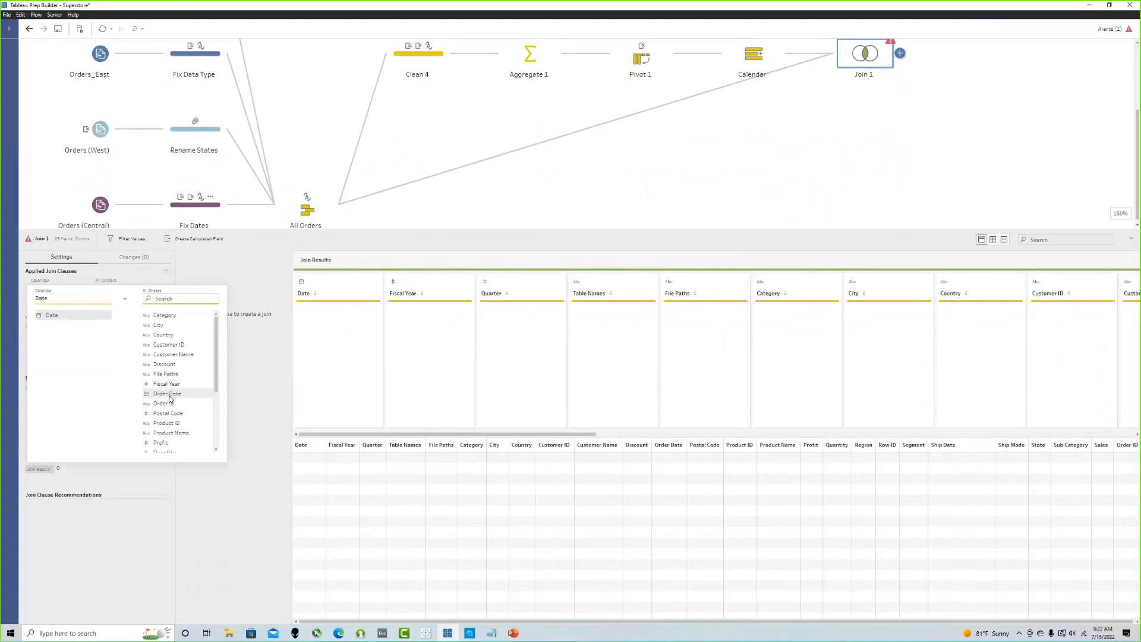
pyautogui.click(169, 395)
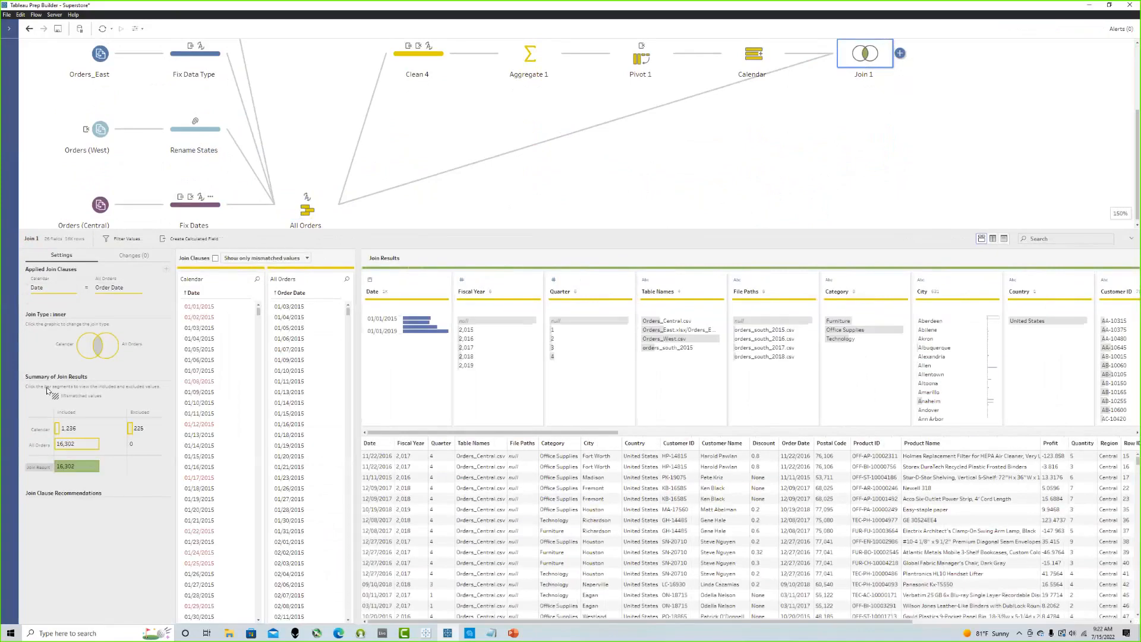
pyautogui.click(82, 352)
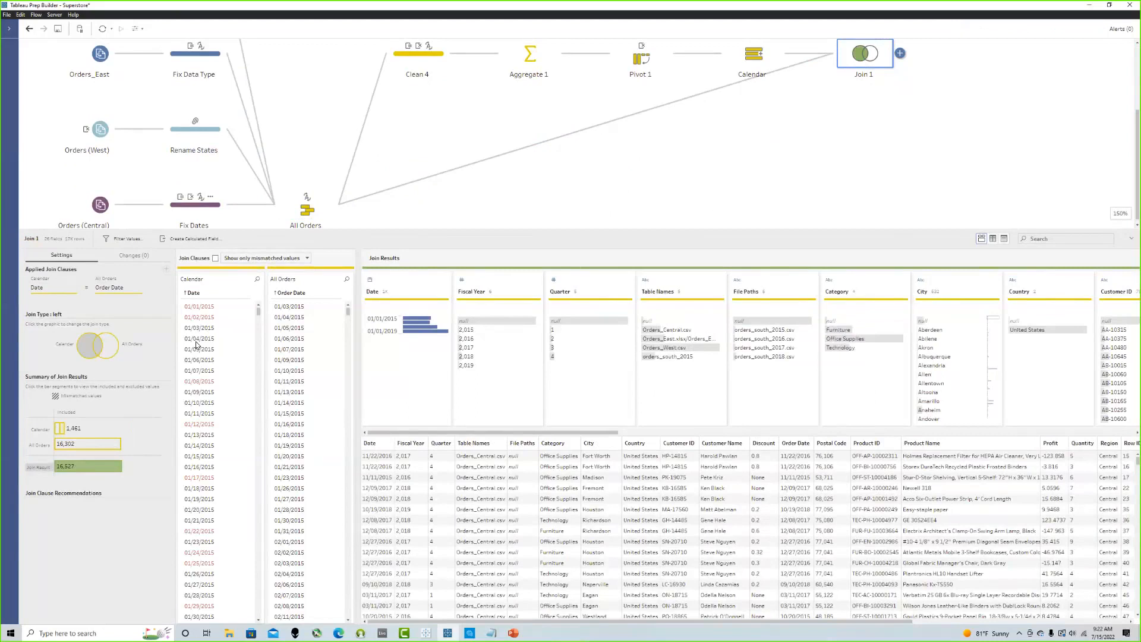
# Step: Examine the unmatched Calendar dates included in the results of Join 1, enlarging the data area
pyautogui.press('ctrl')
pyautogui.press('ctrl')
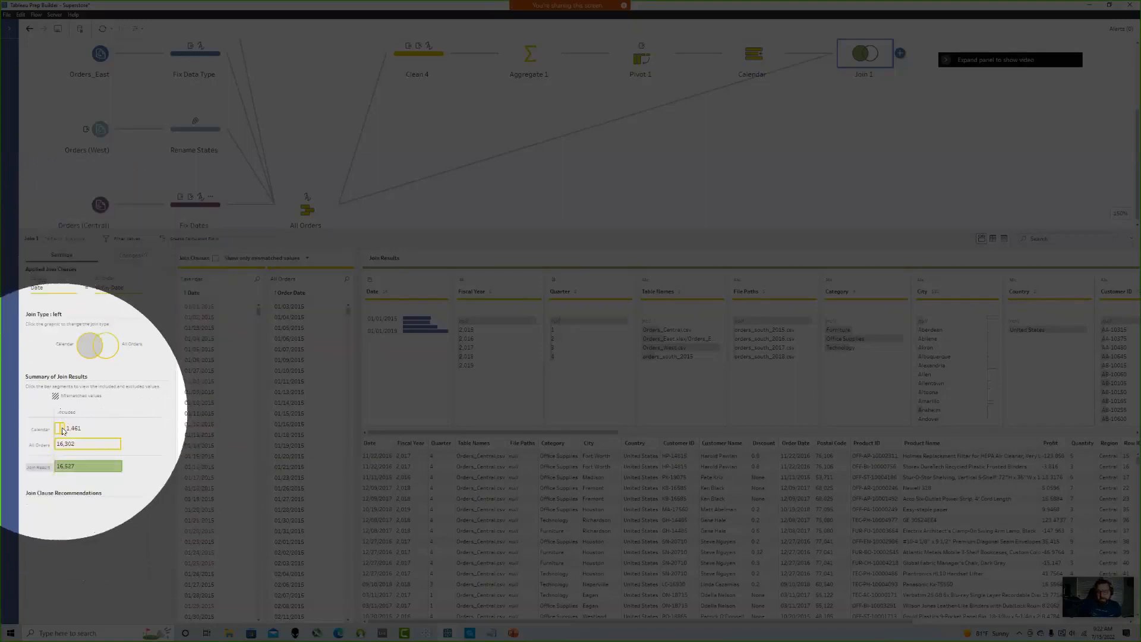
pyautogui.moveTo(65, 432)
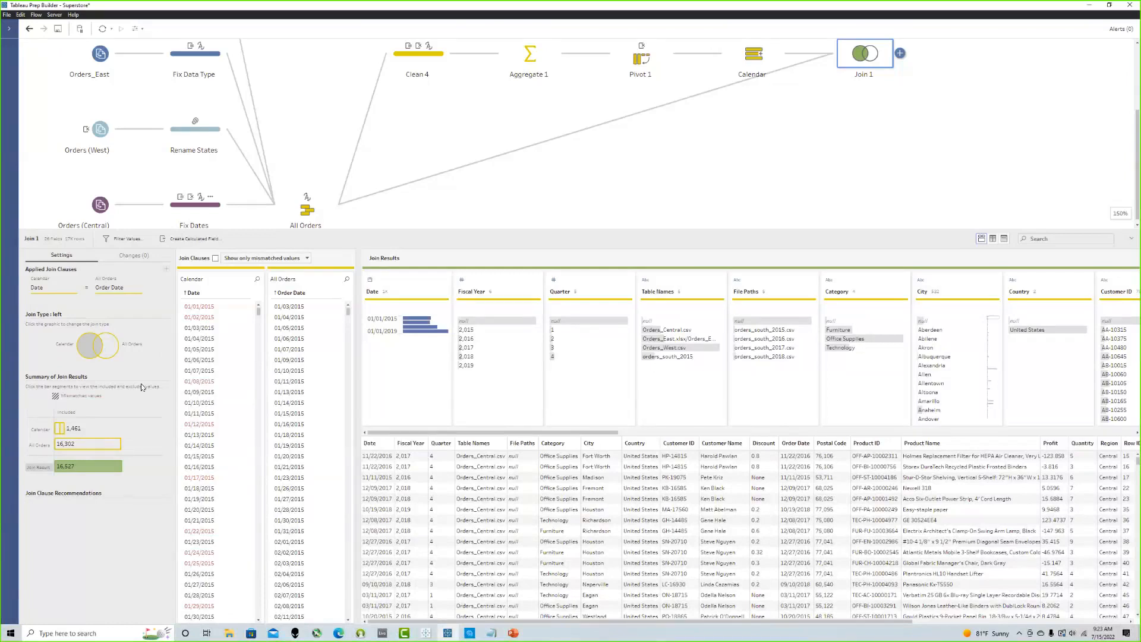
pyautogui.click(64, 429)
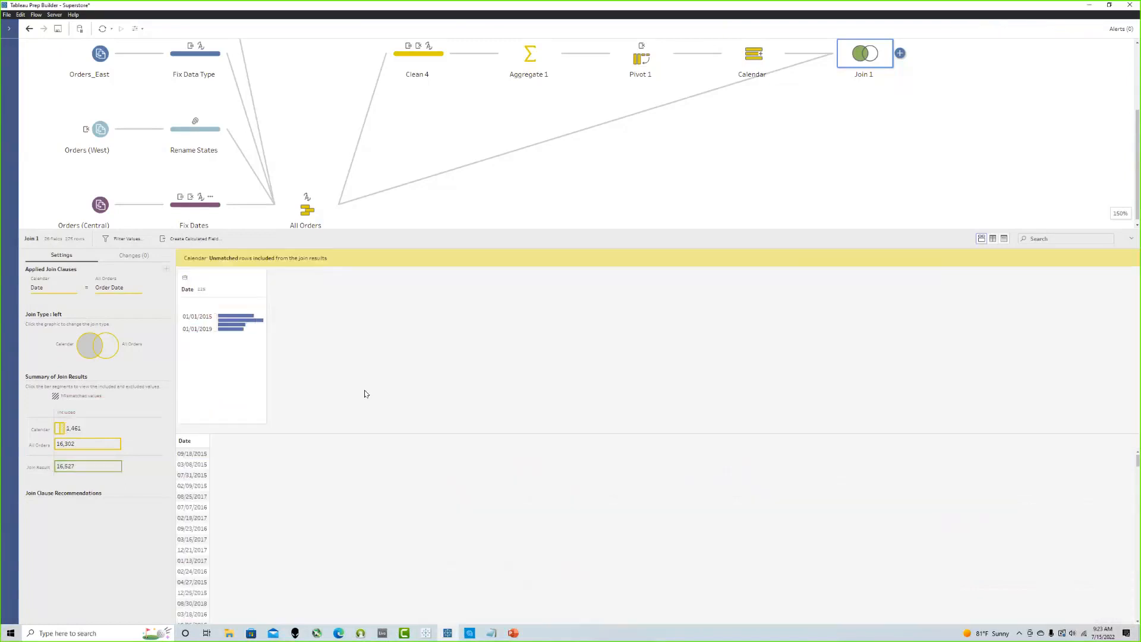
pyautogui.moveTo(350, 230); pyautogui.dragTo(350, 116)
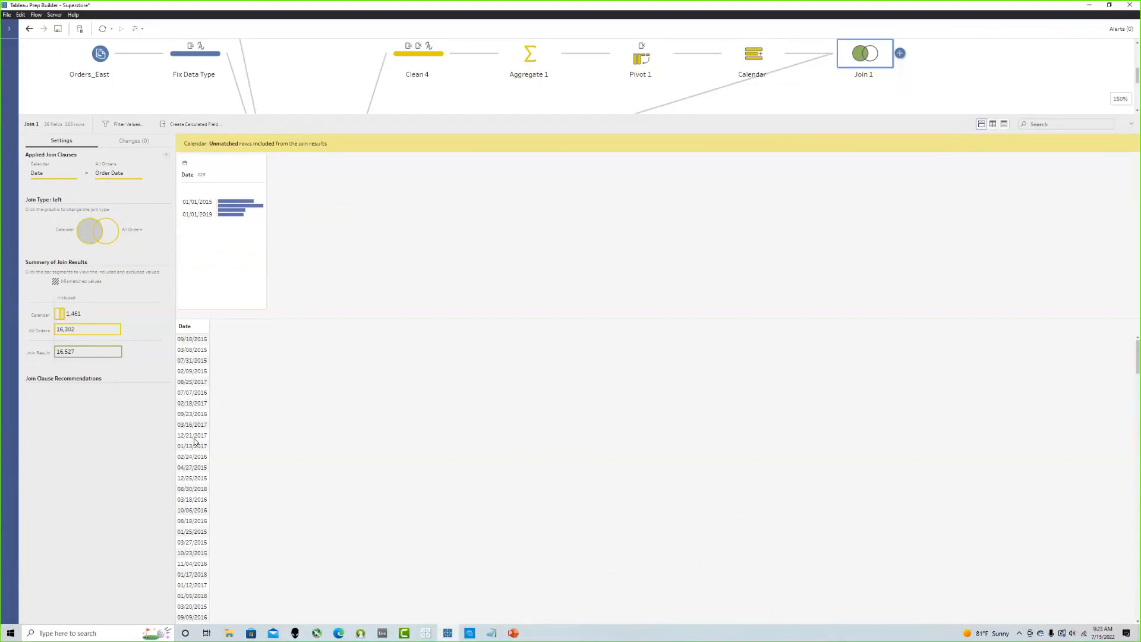
pyautogui.click(791, 108)
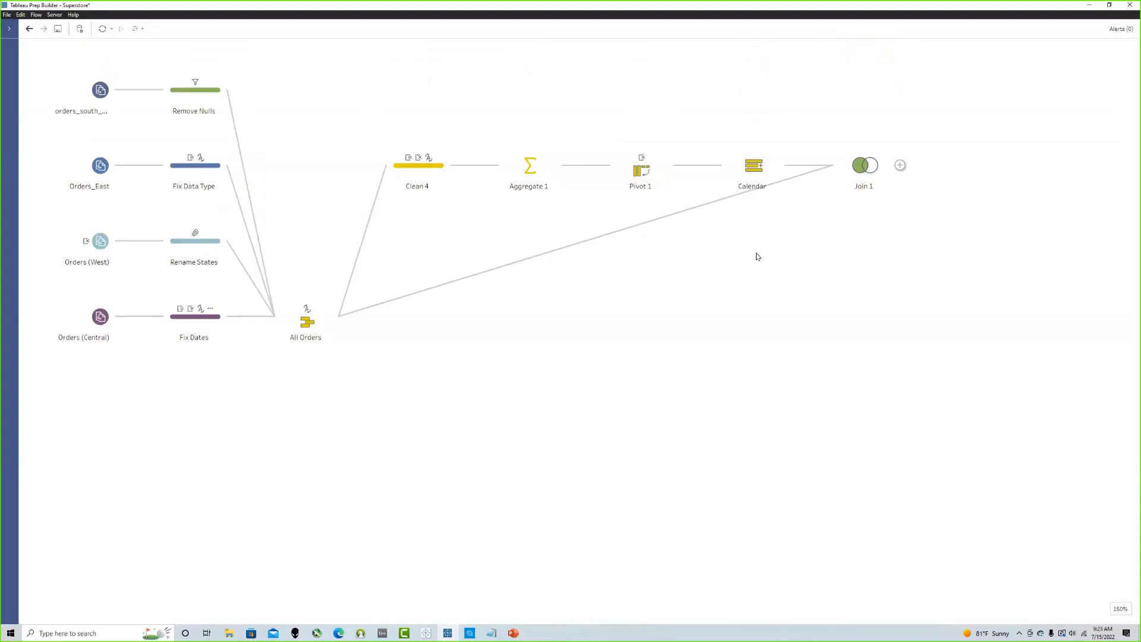
# Step: Review the results of Join 1 and the date fields and recorded changes in Clean 4
pyautogui.click(868, 173)
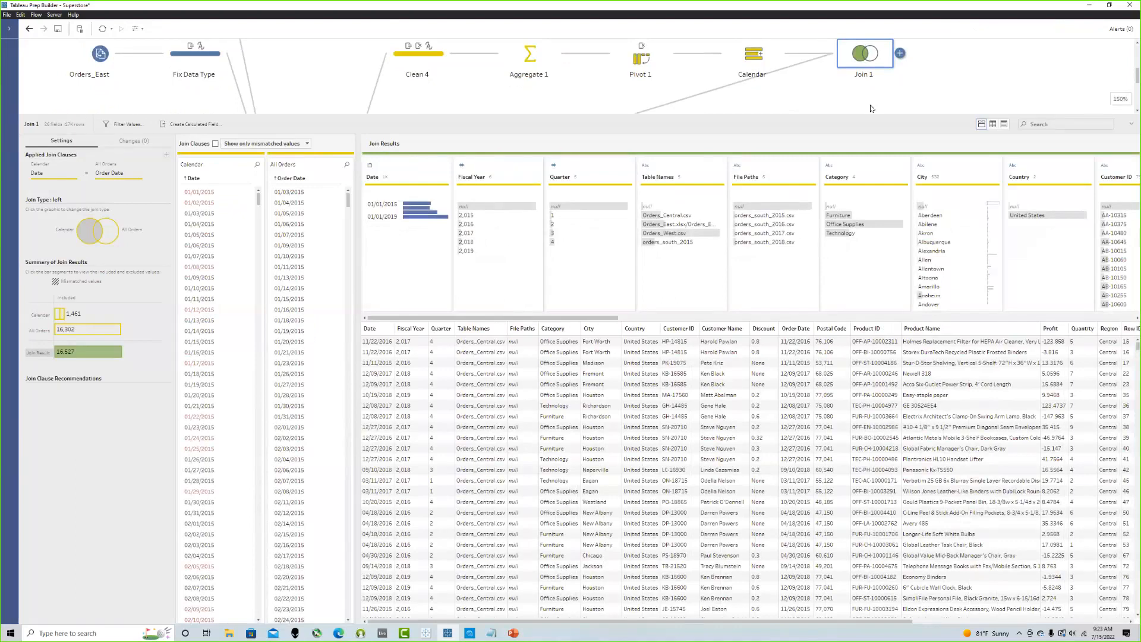
pyautogui.click(871, 108)
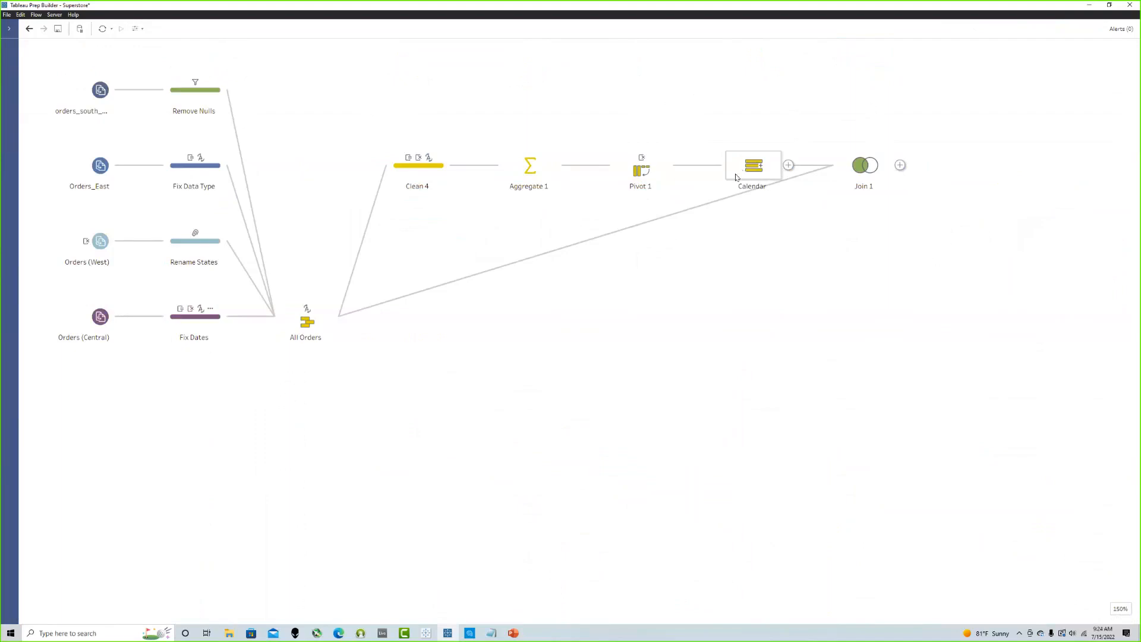
pyautogui.click(435, 166)
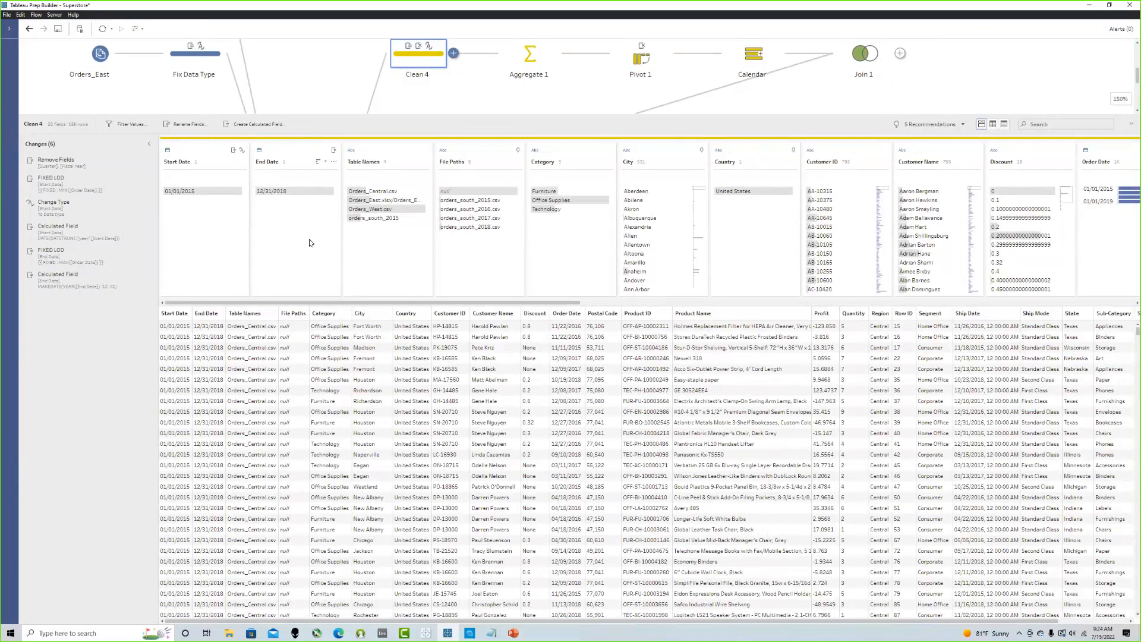
pyautogui.click(466, 100)
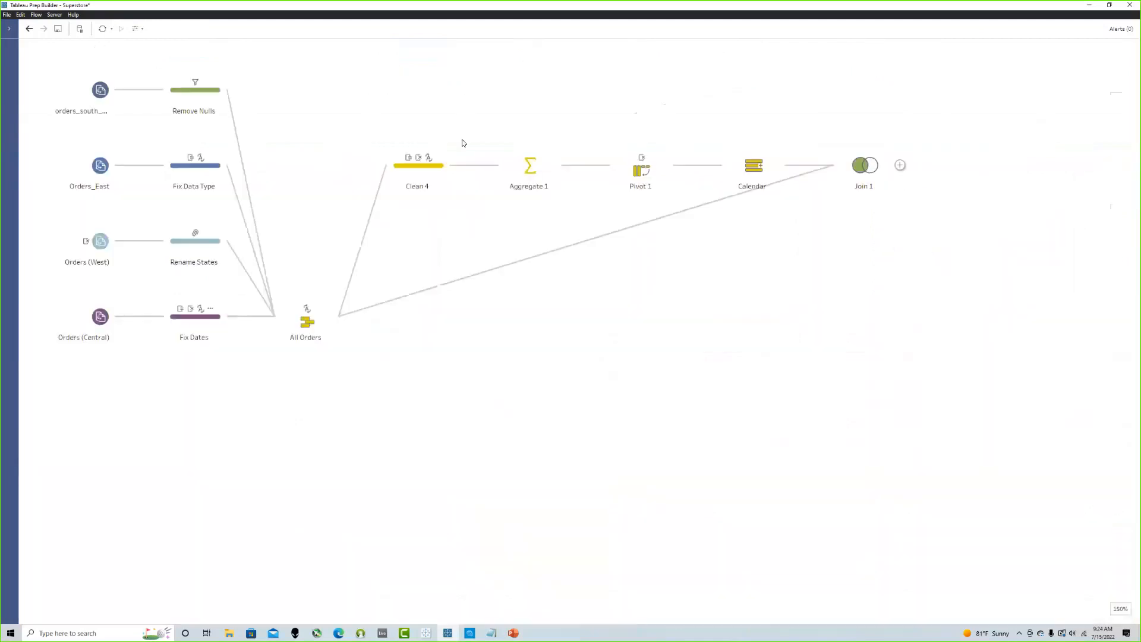
# Step: Move the Join 1 step down in the flow so it lines up with All Orders
pyautogui.moveTo(864, 166); pyautogui.dragTo(864, 347)
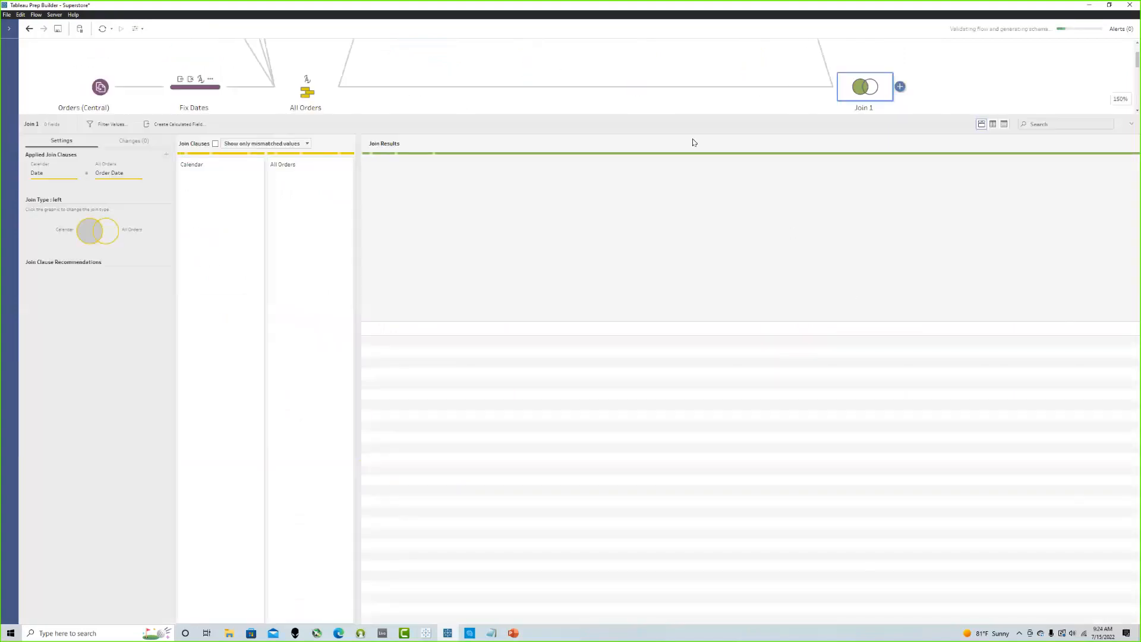
pyautogui.click(483, 107)
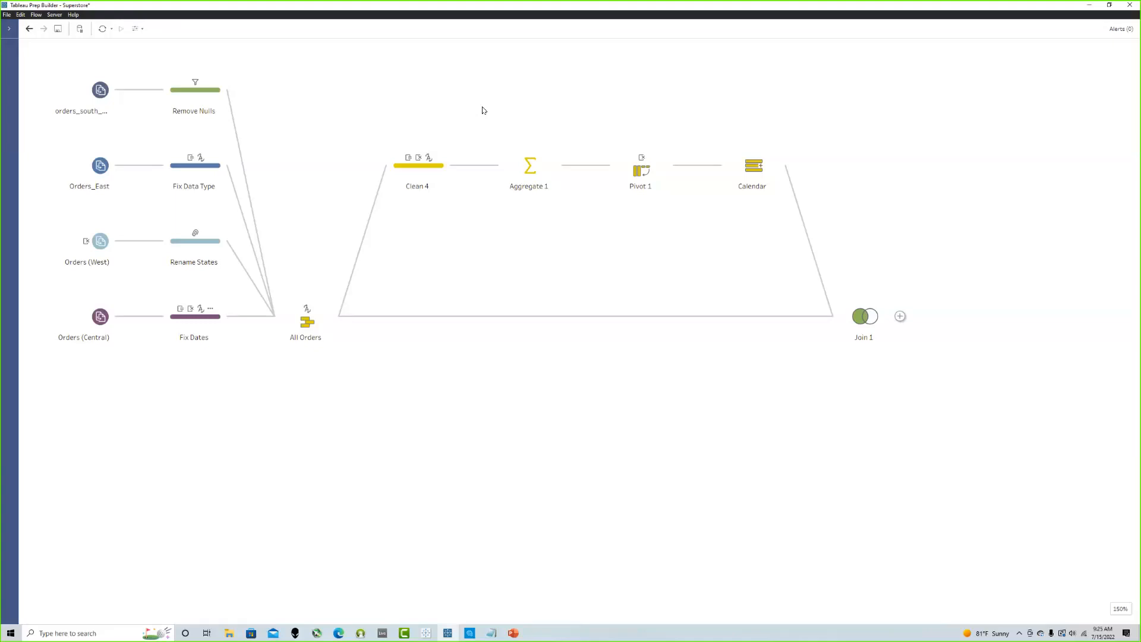
# Step: Look over the Start Date and End Date calculations in Clean 4 again, and return to the full flow
pyautogui.click(433, 173)
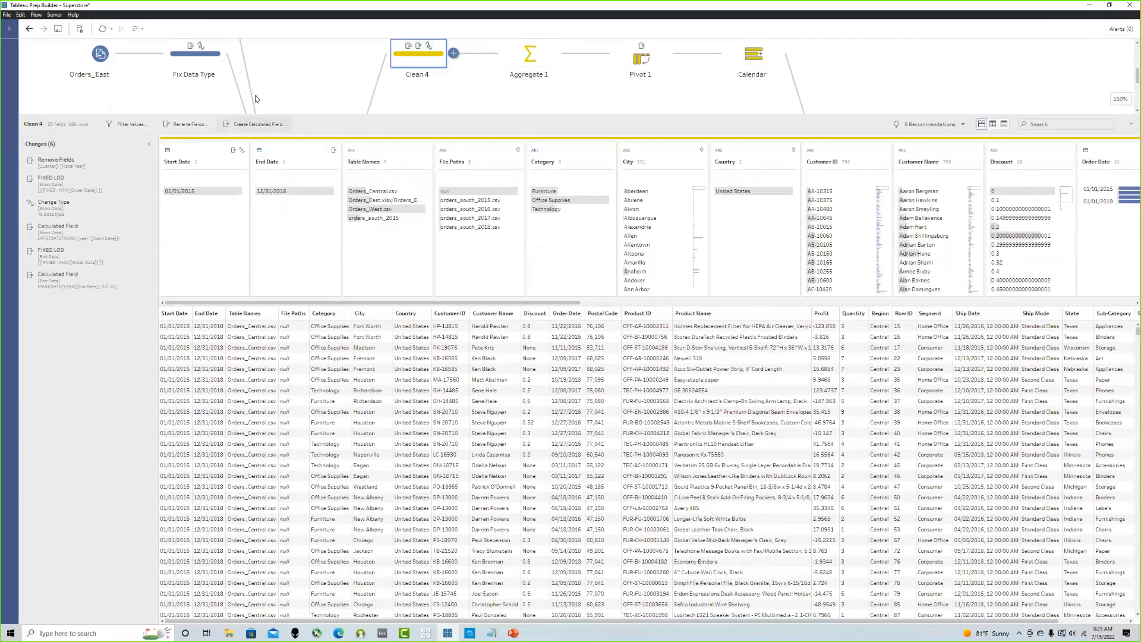
pyautogui.click(316, 83)
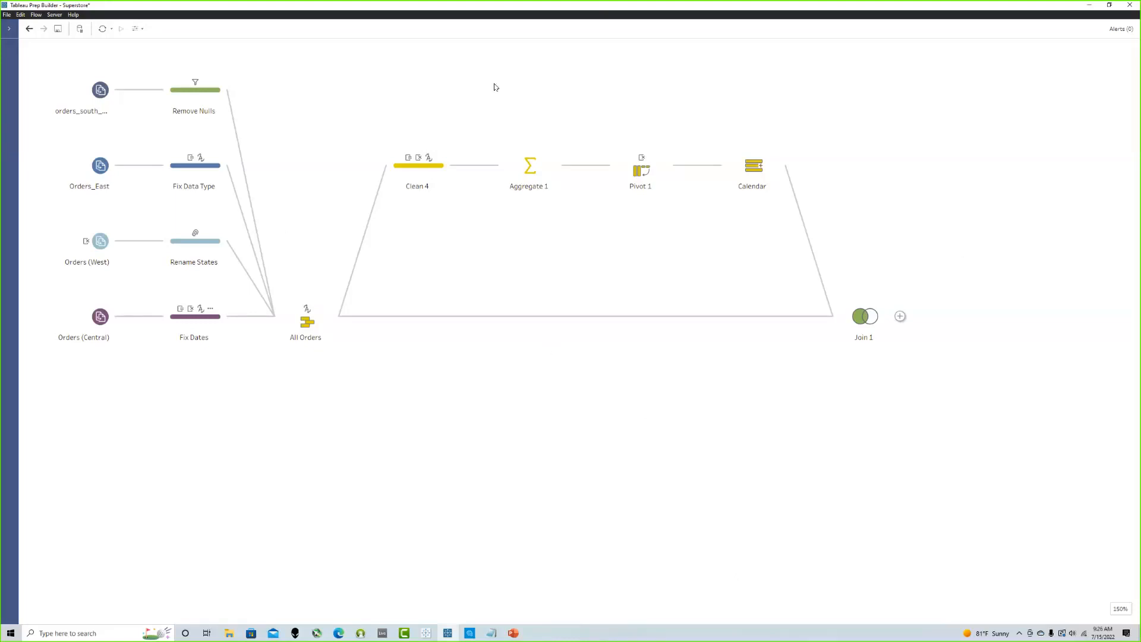
pyautogui.click(720, 11)
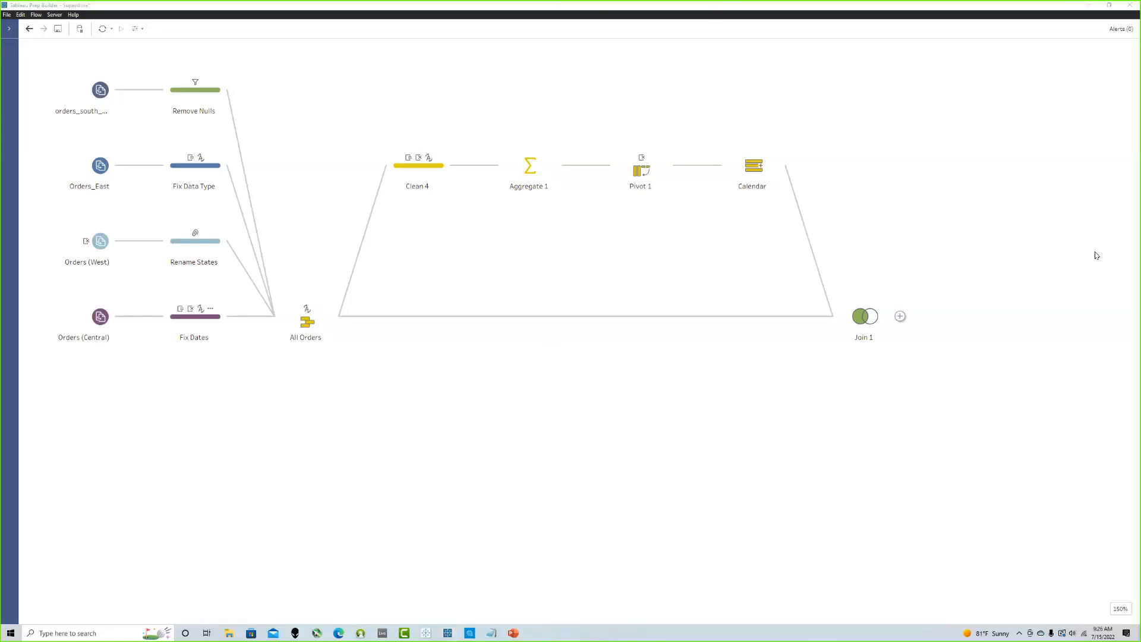